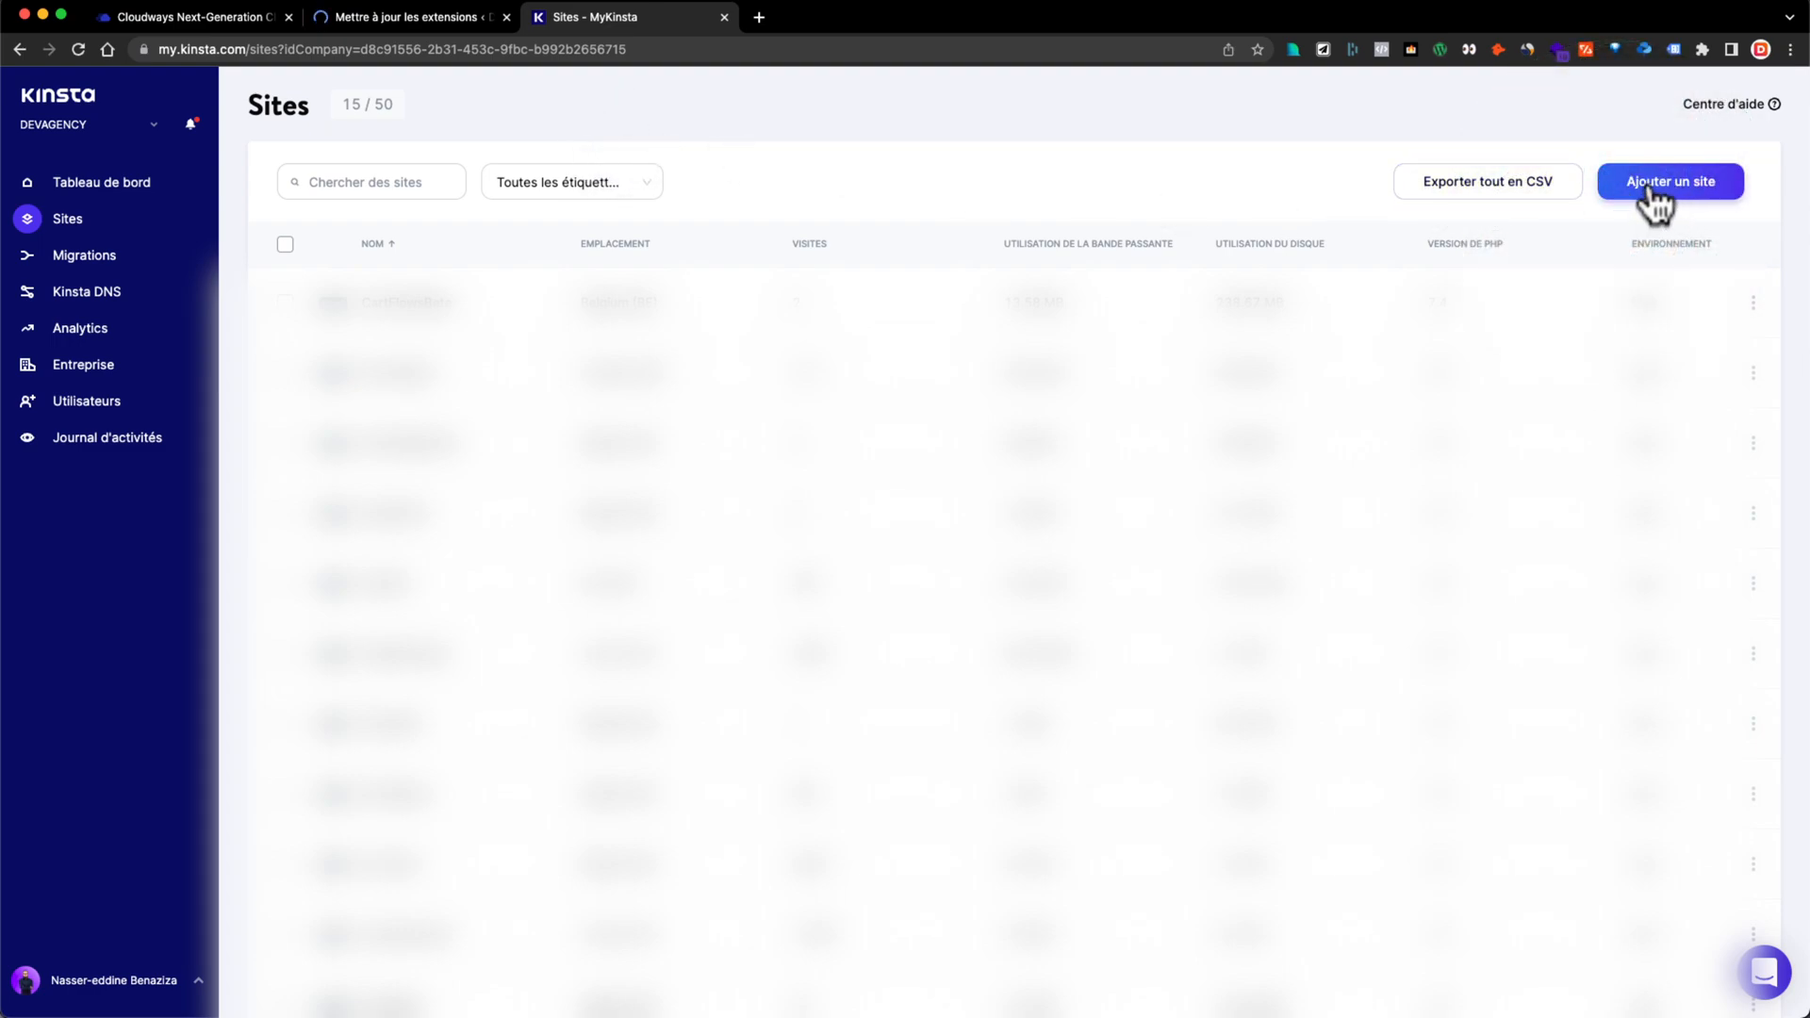
Step: Start adding a new site with WordPress installed and name it DEVAGENCY
click(1654, 184)
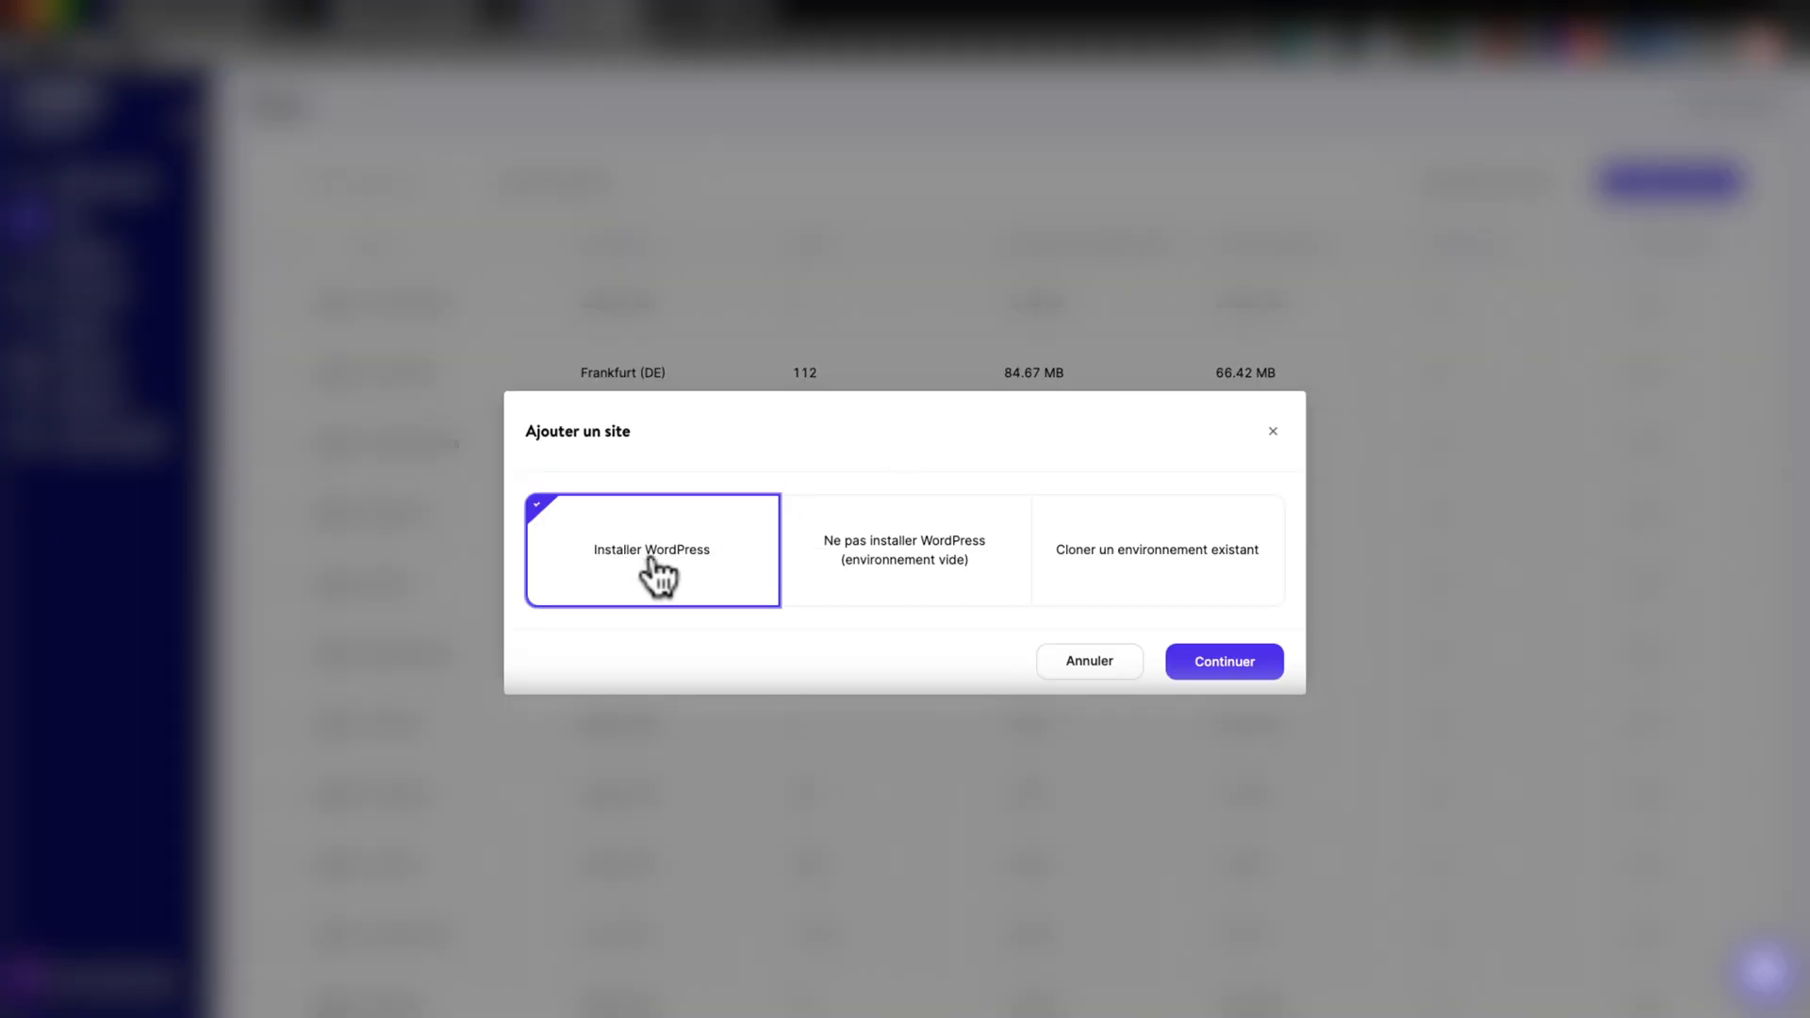
click(1185, 646)
click(857, 483)
text(DEVAGENCY)
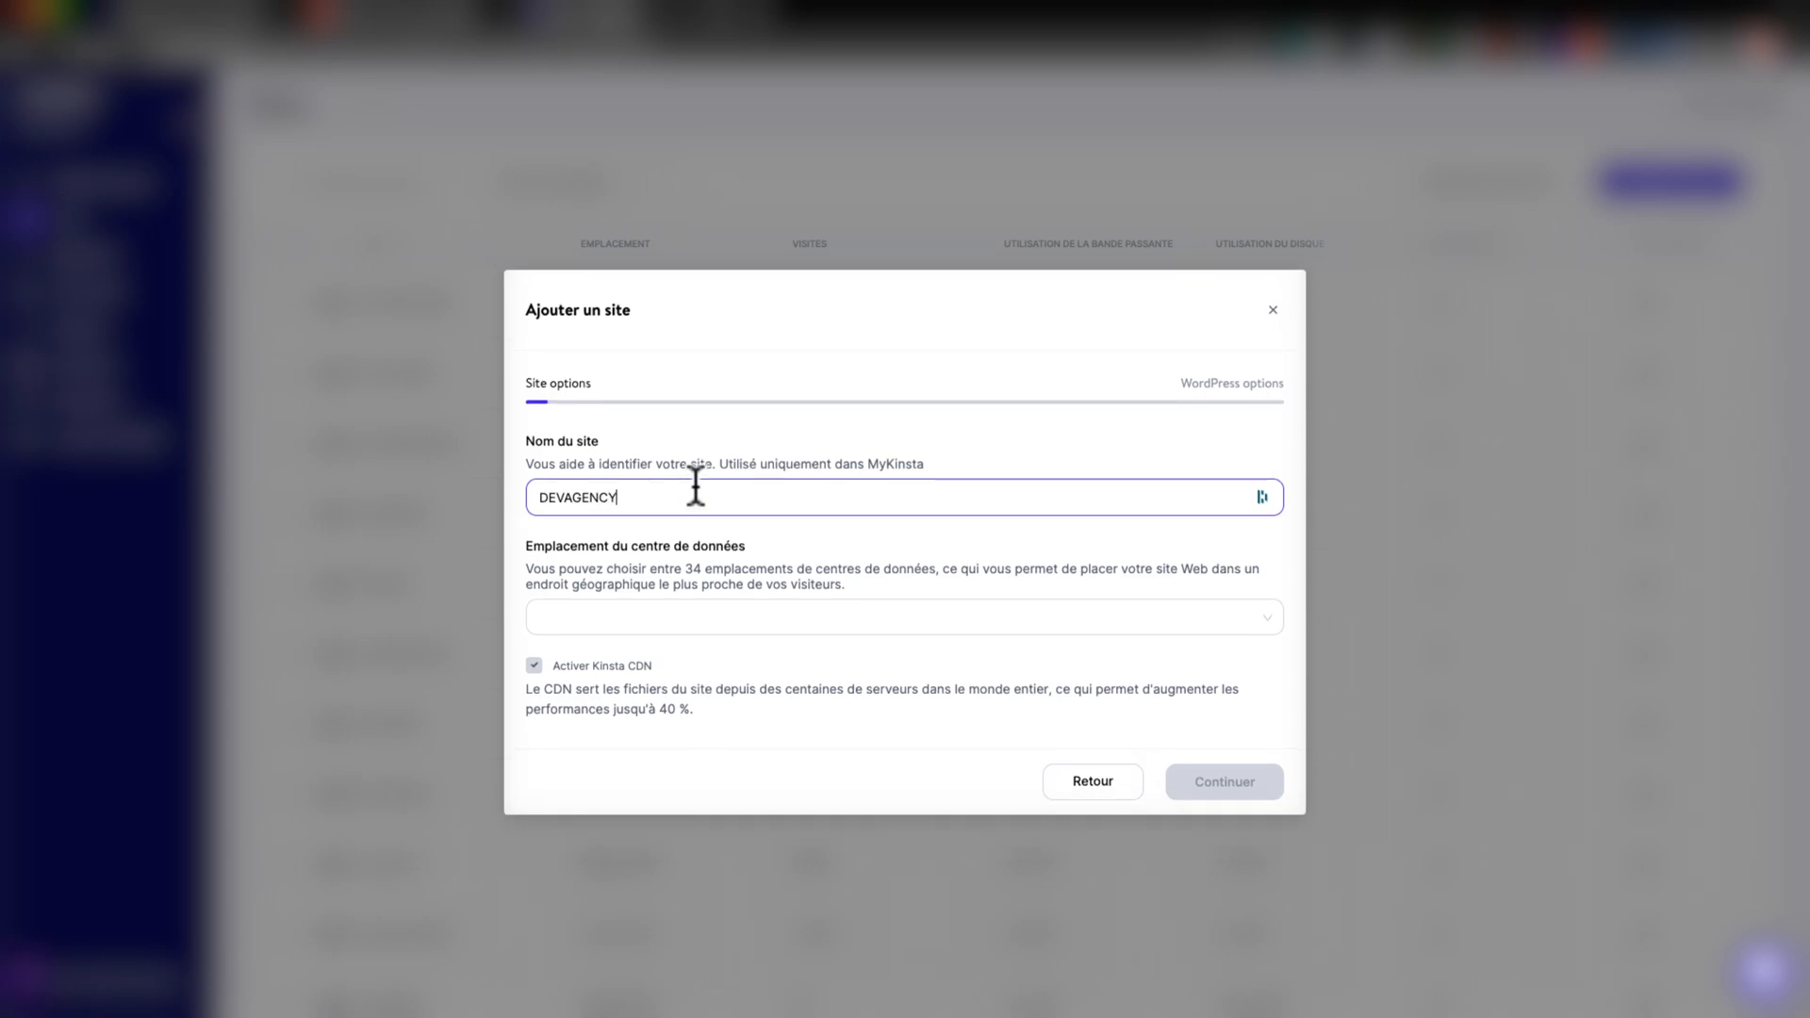
Step: Choose Paris (FR) as the new site's data centre location and continue to the WordPress options
click(681, 615)
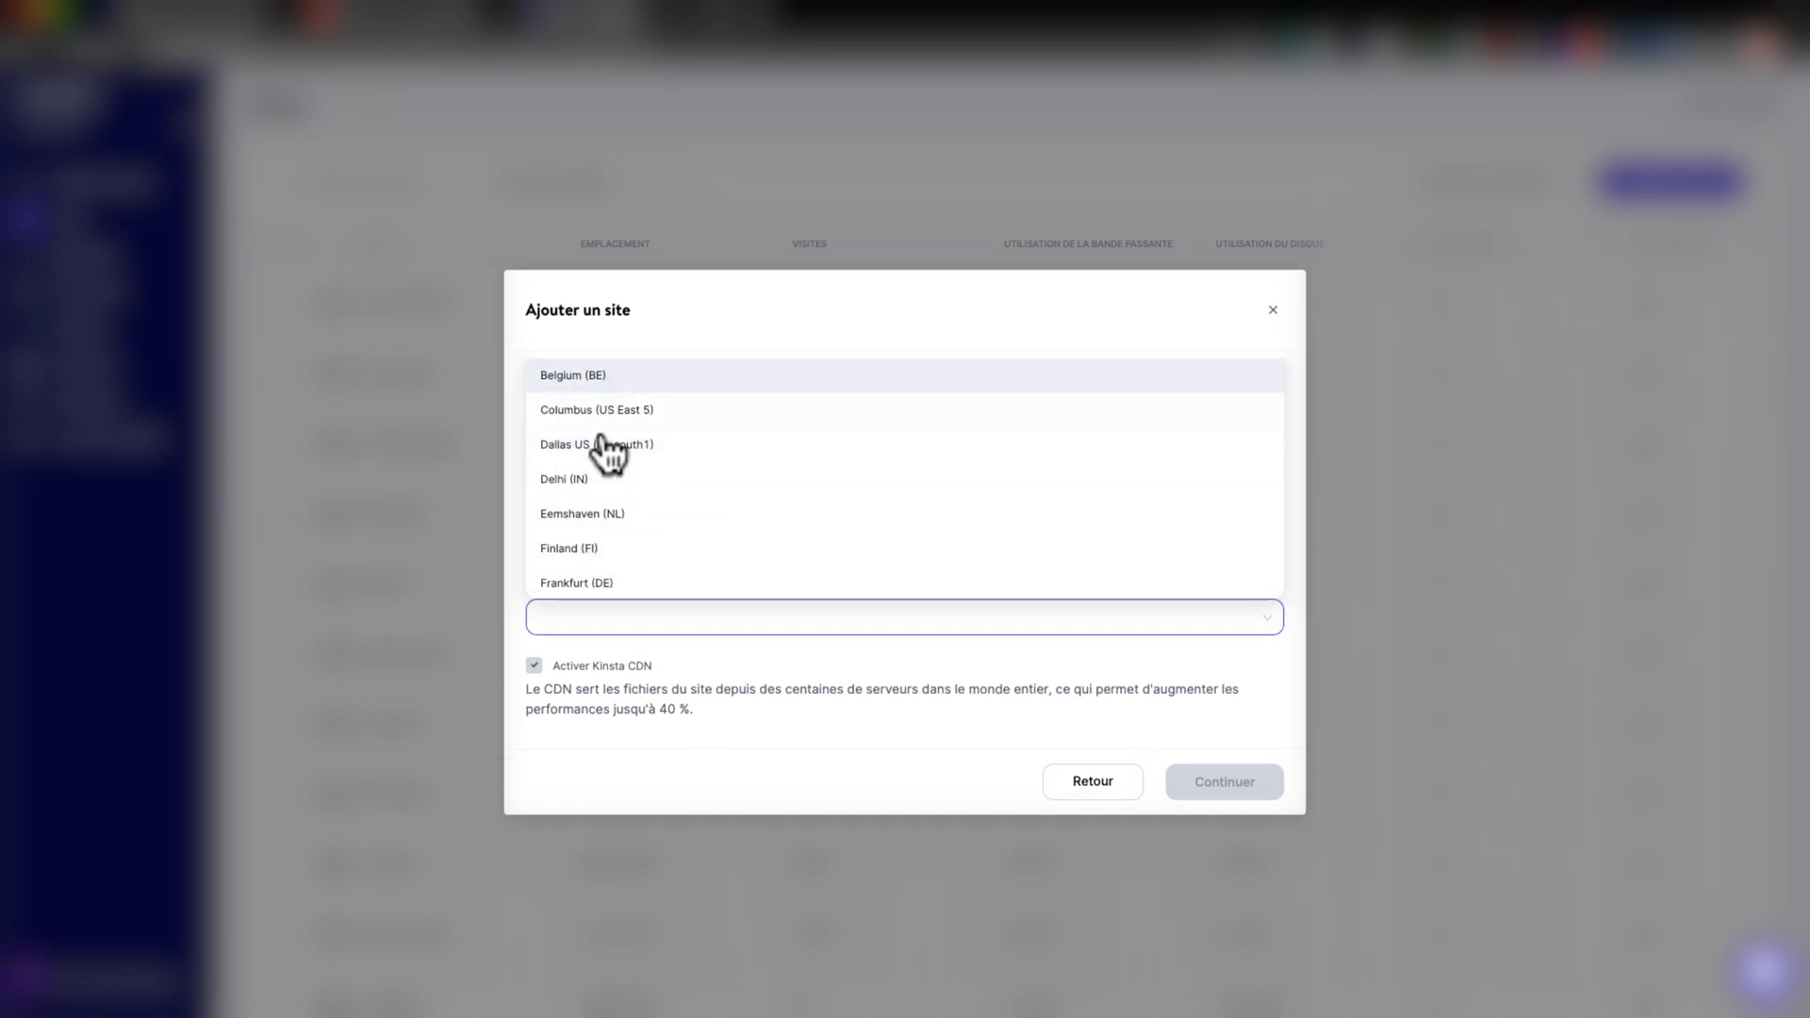
scroll(603, 415, down, 5)
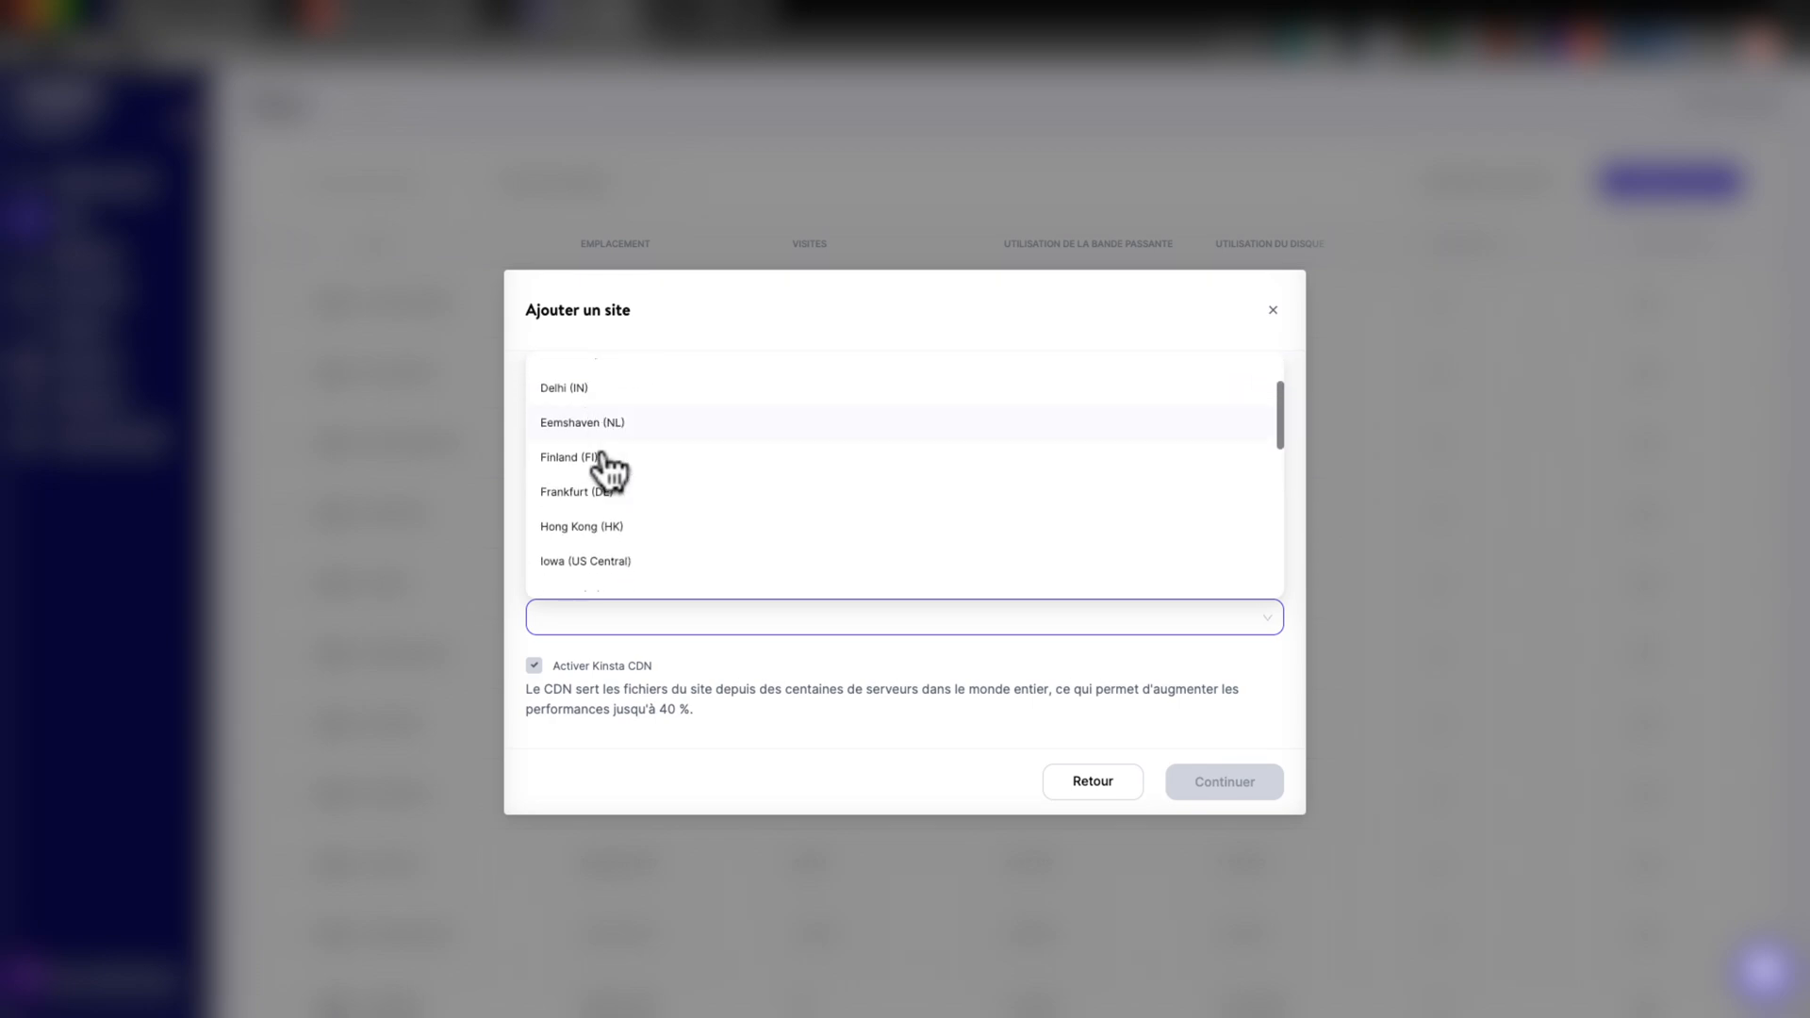
scroll(614, 489, down, 5)
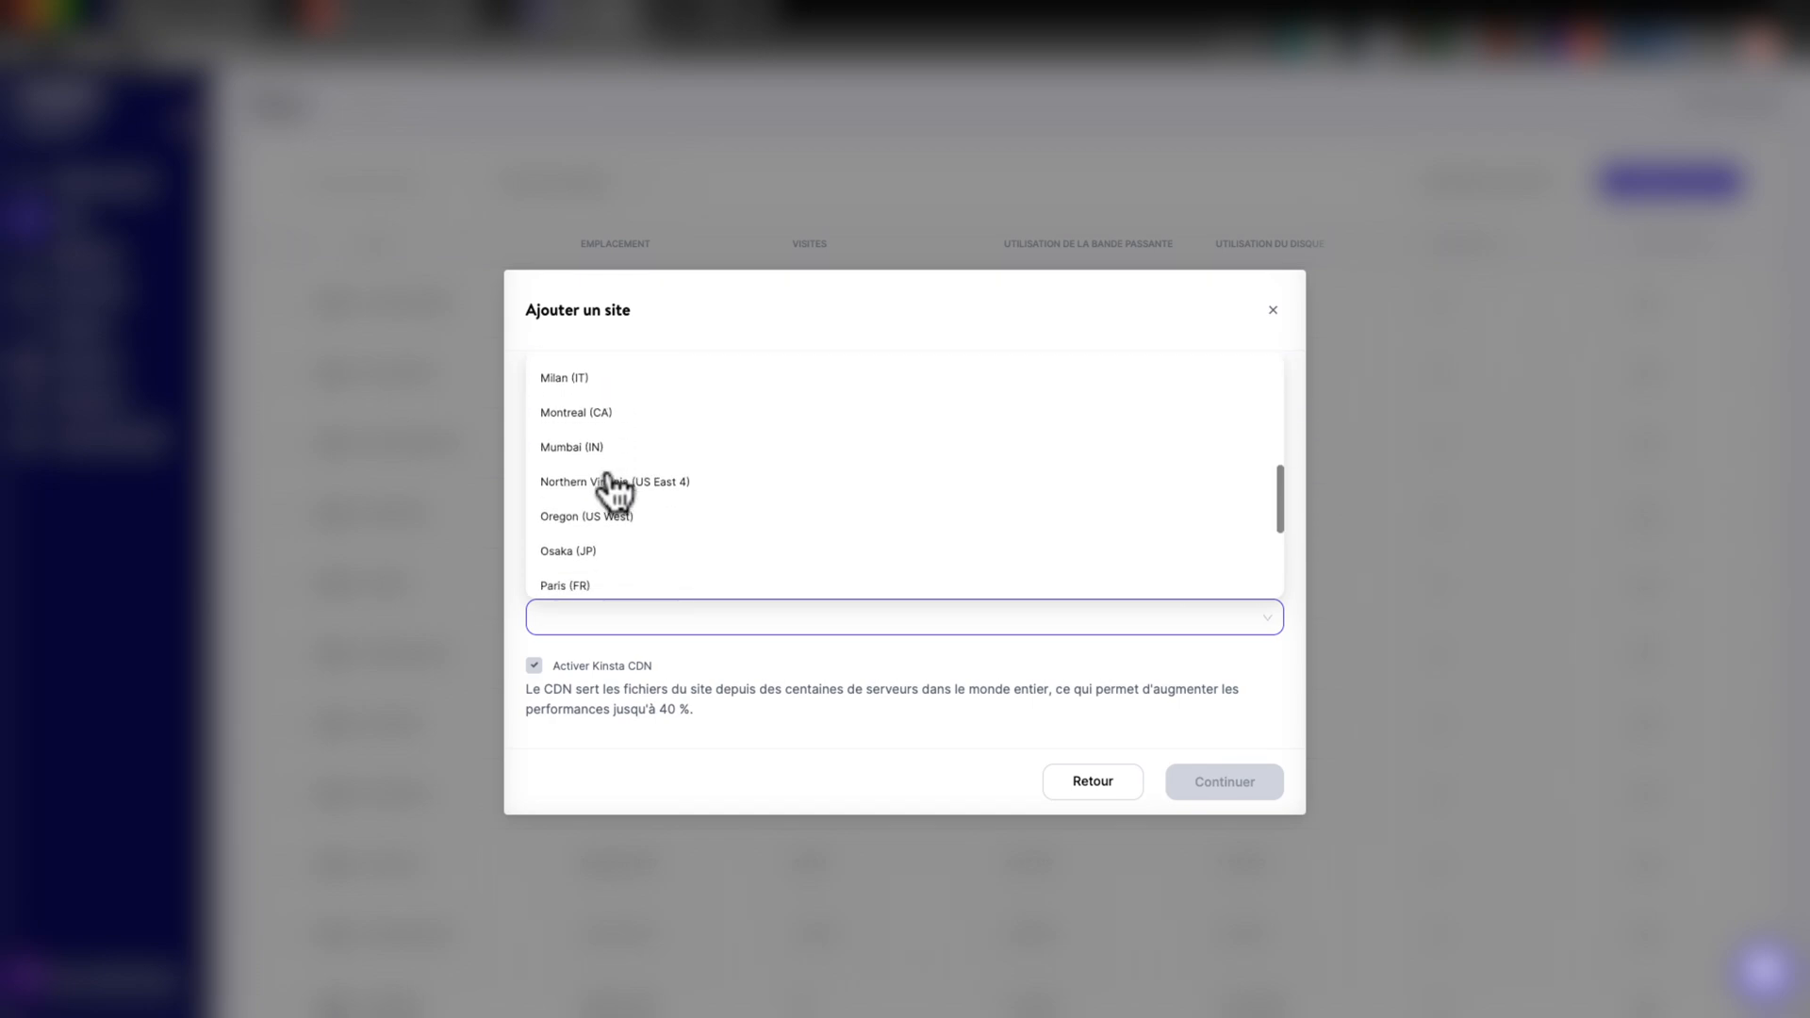
click(577, 490)
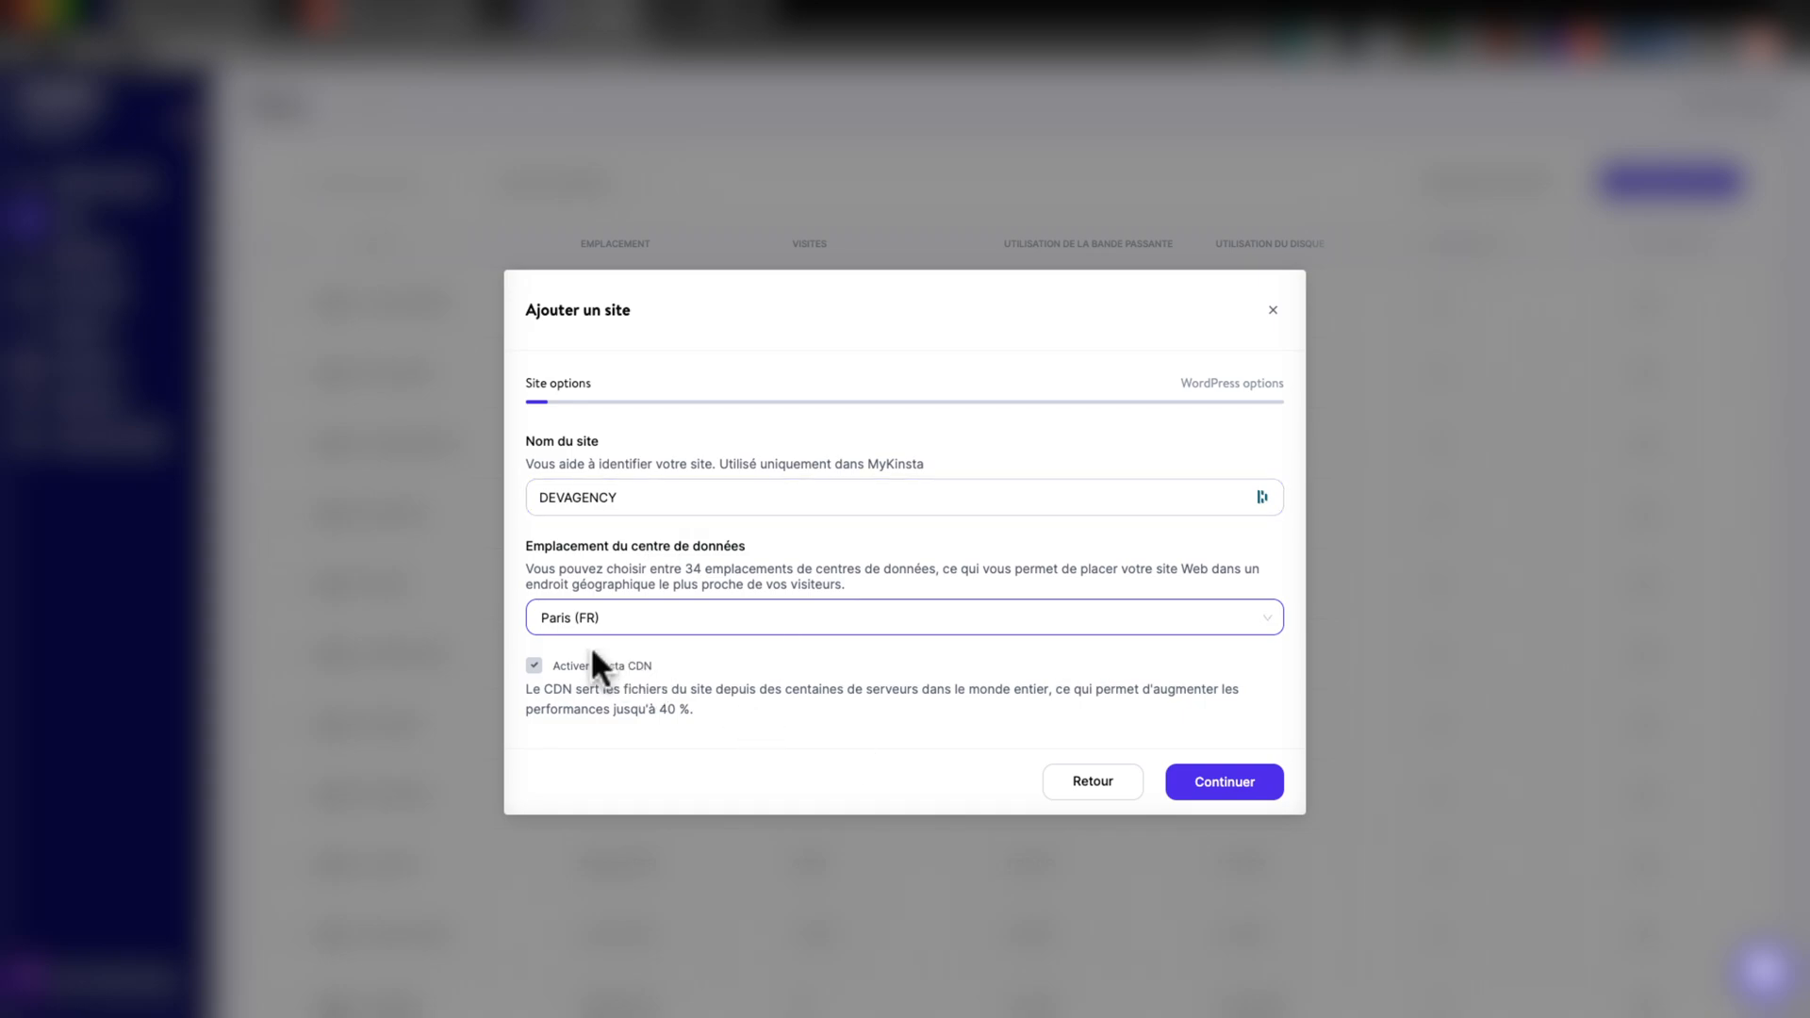
click(1258, 791)
Step: Set the WordPress site title to DEVAGENCY, enter the admin username, copy the generated admin password and continue
click(642, 347)
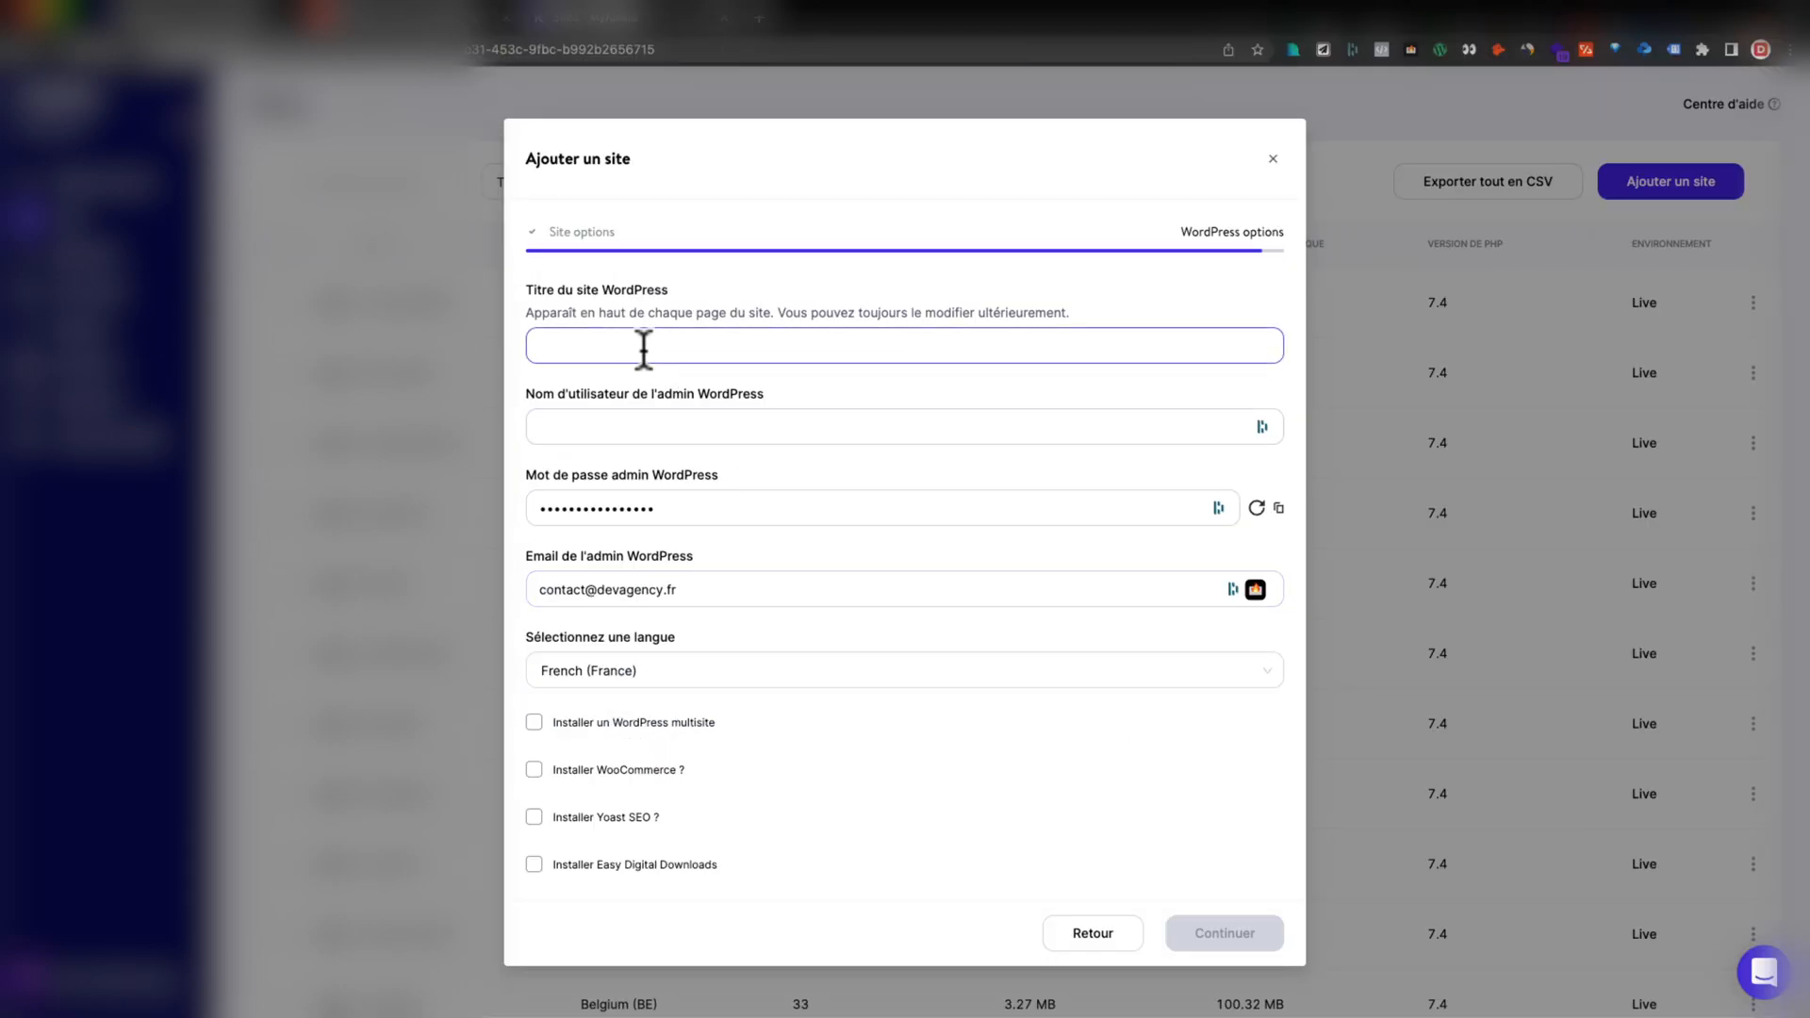
text(DE)
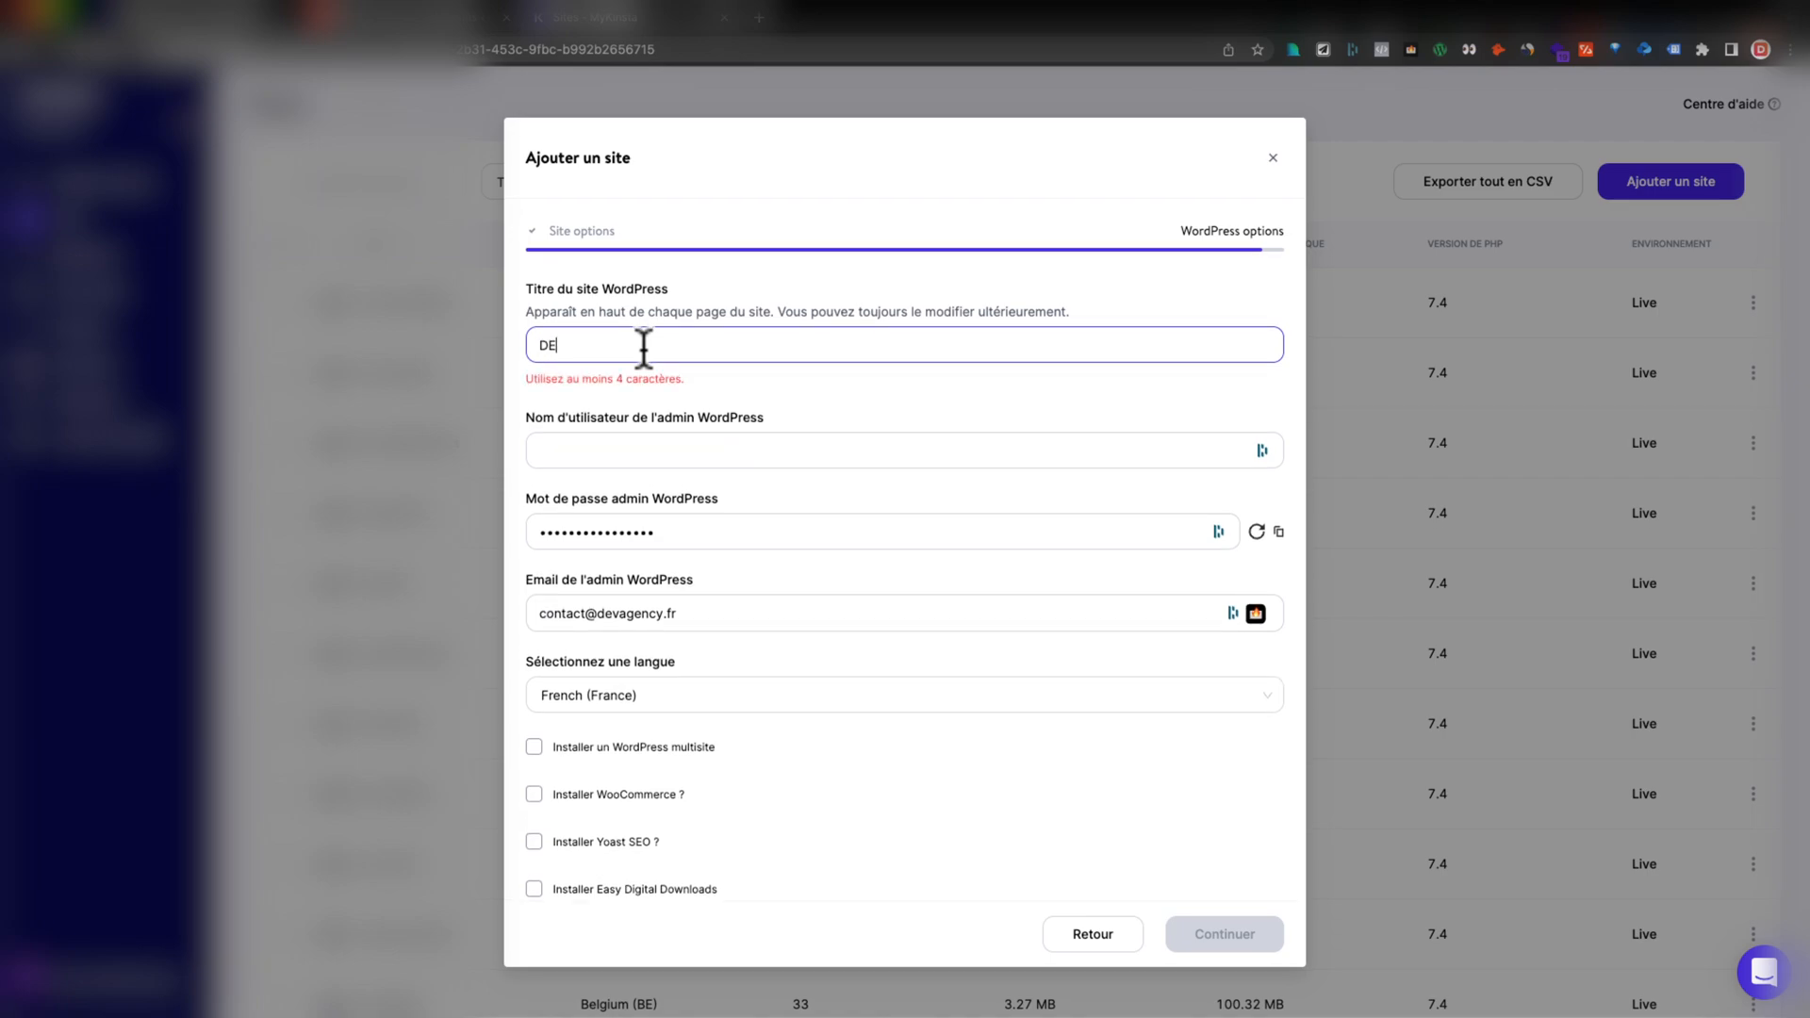
text(VAGENCY)
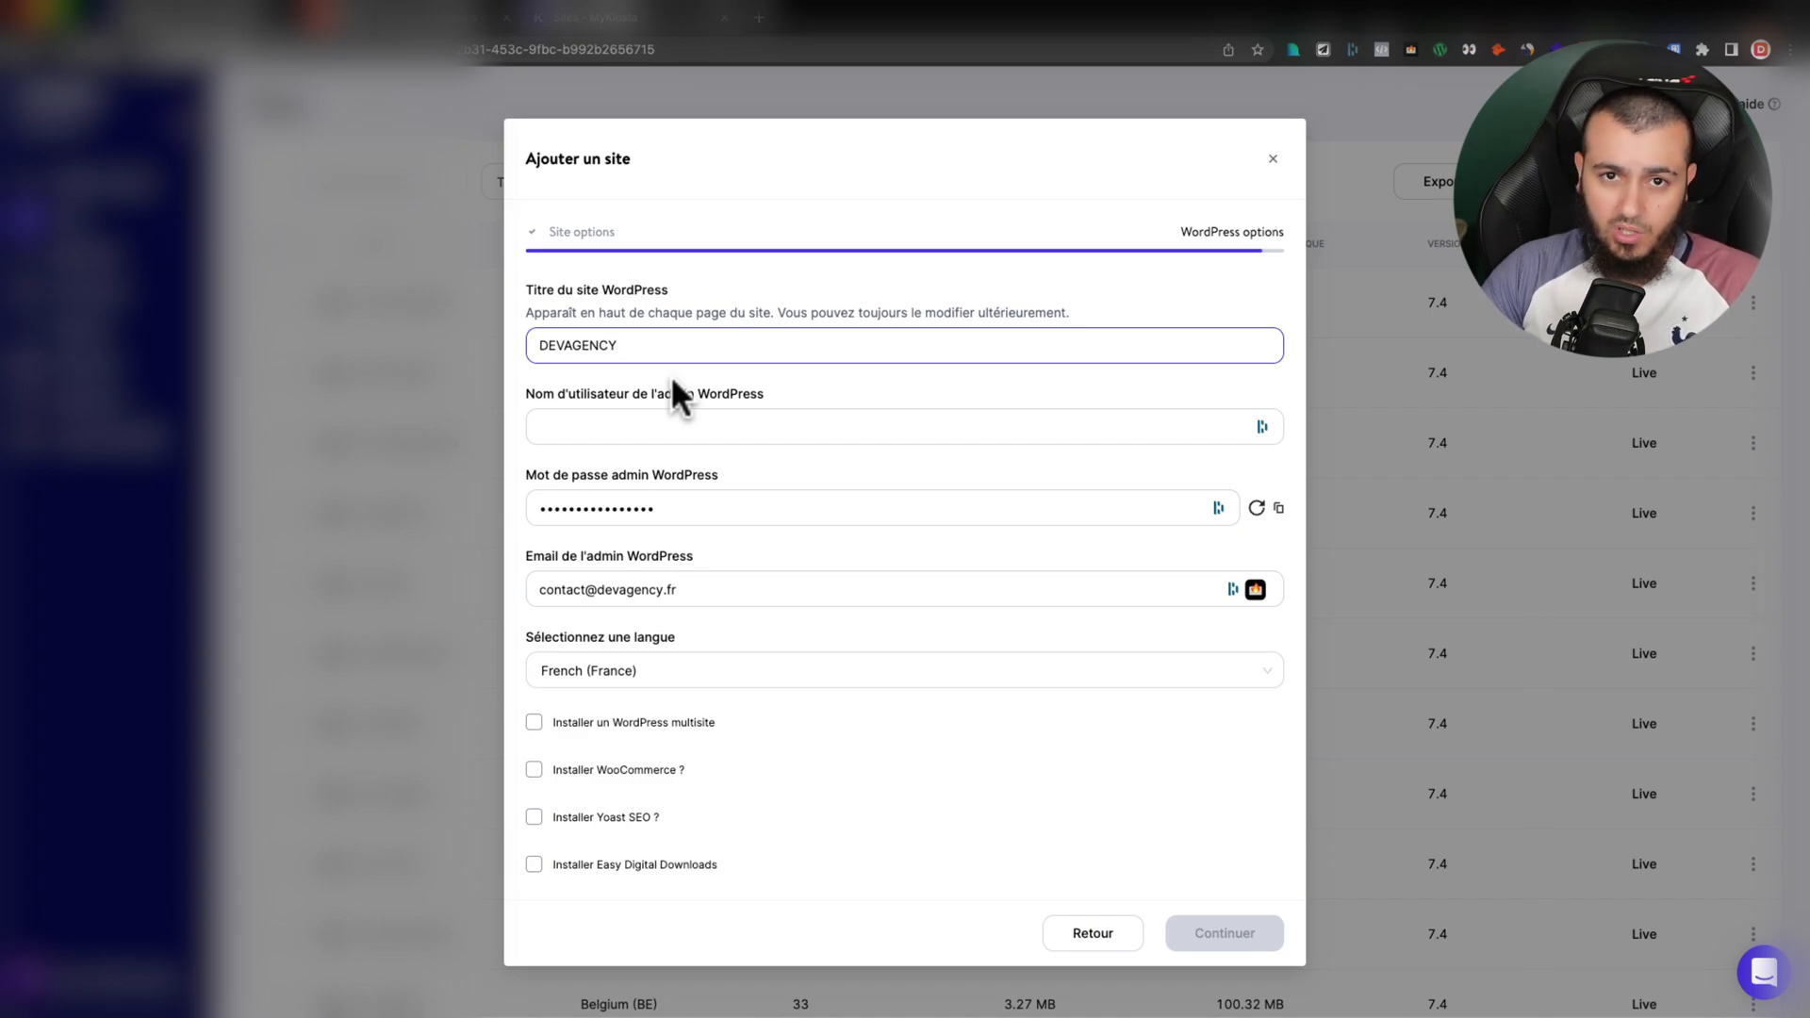
click(624, 422)
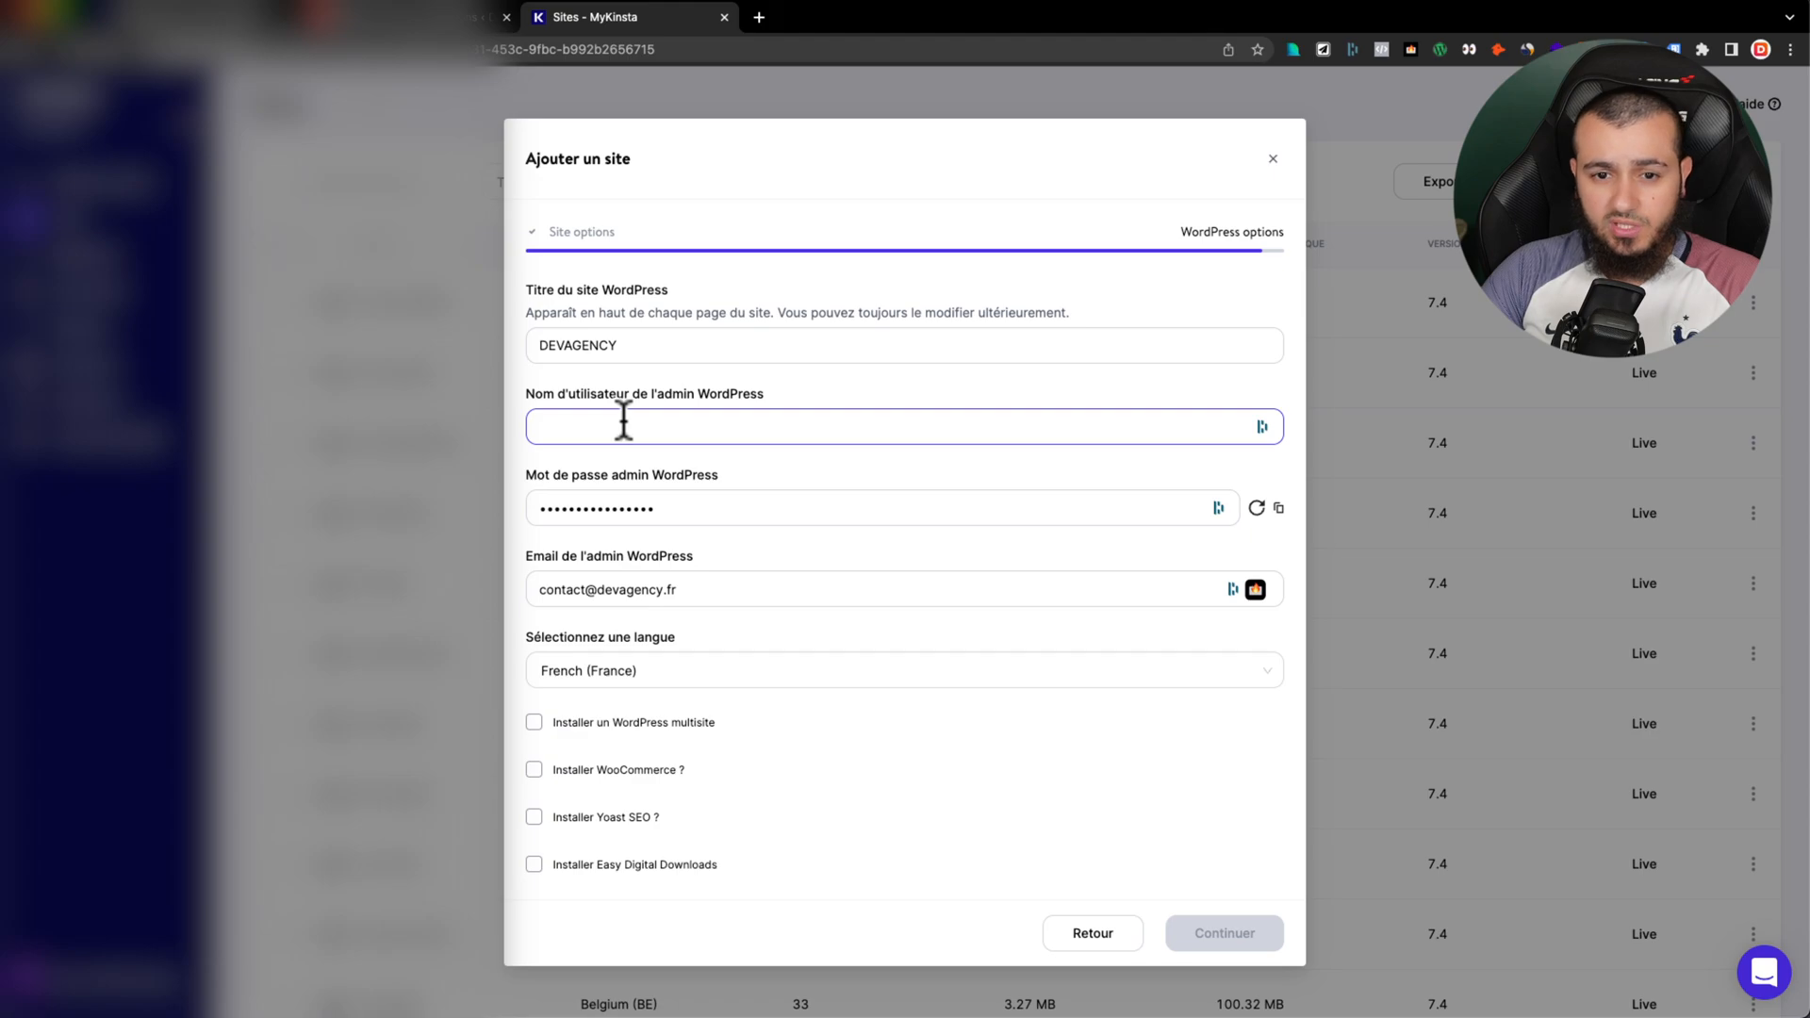
text(Nasser)
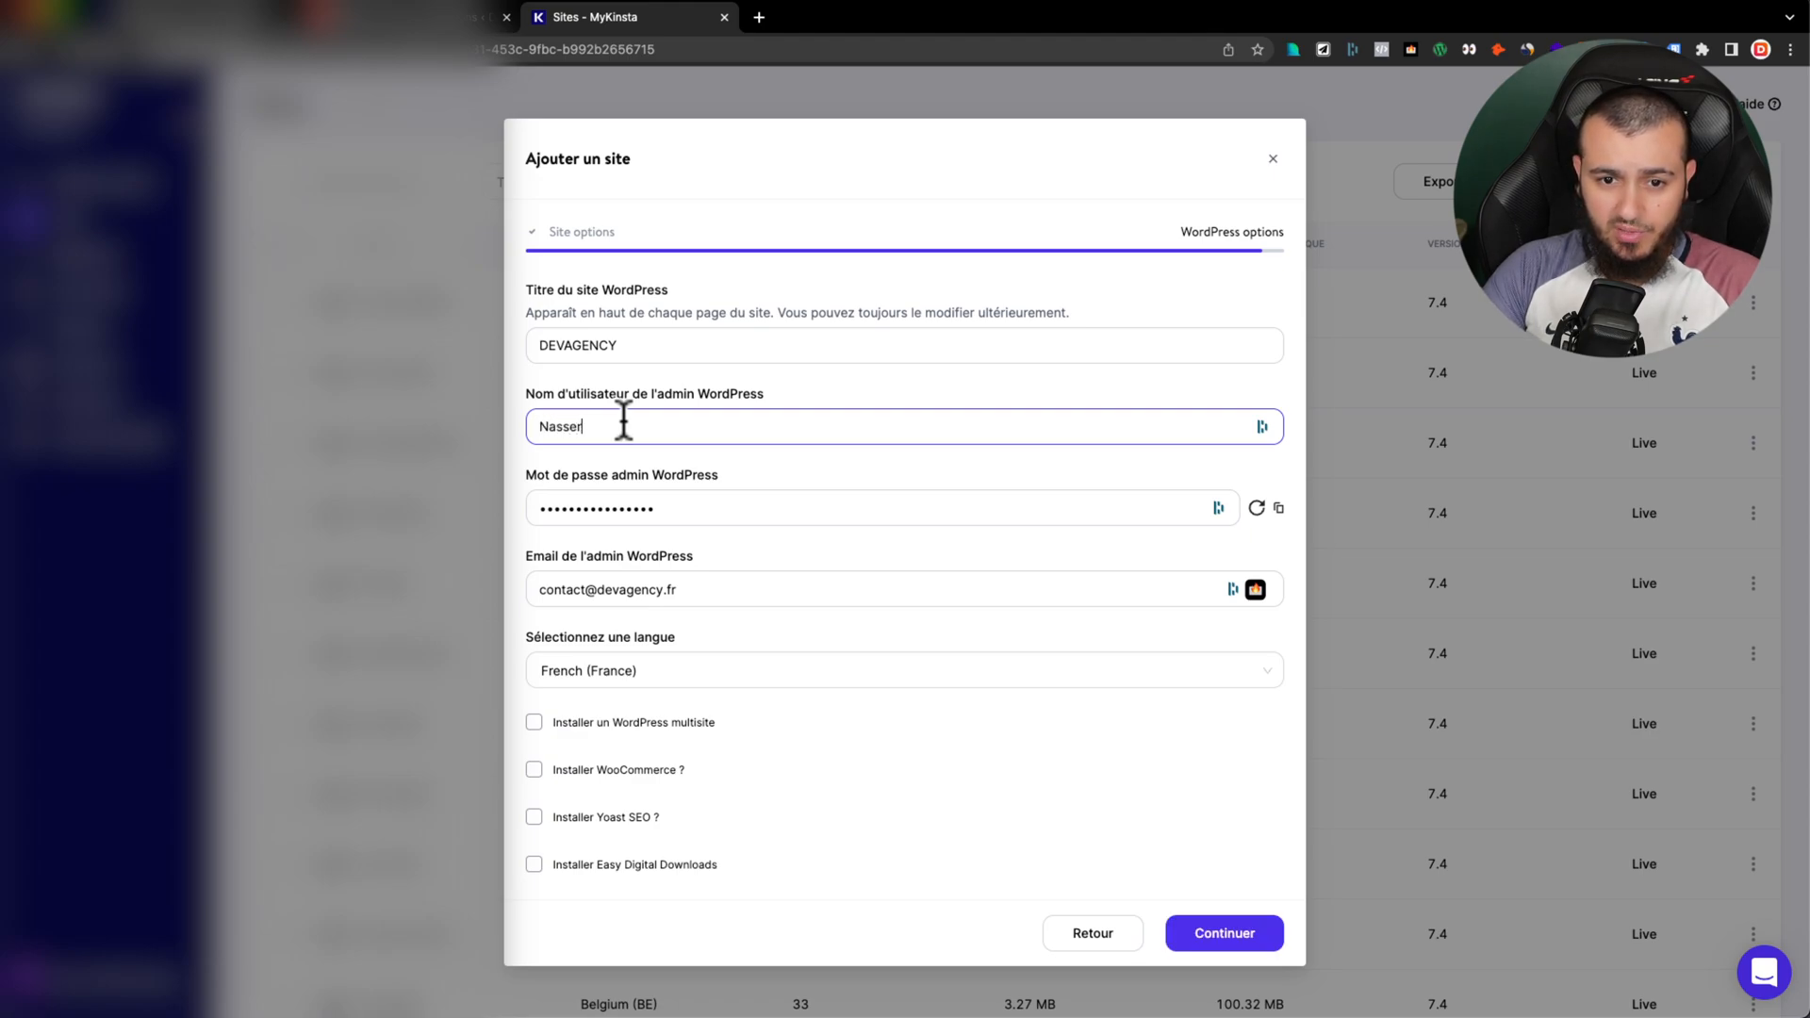
click(1279, 510)
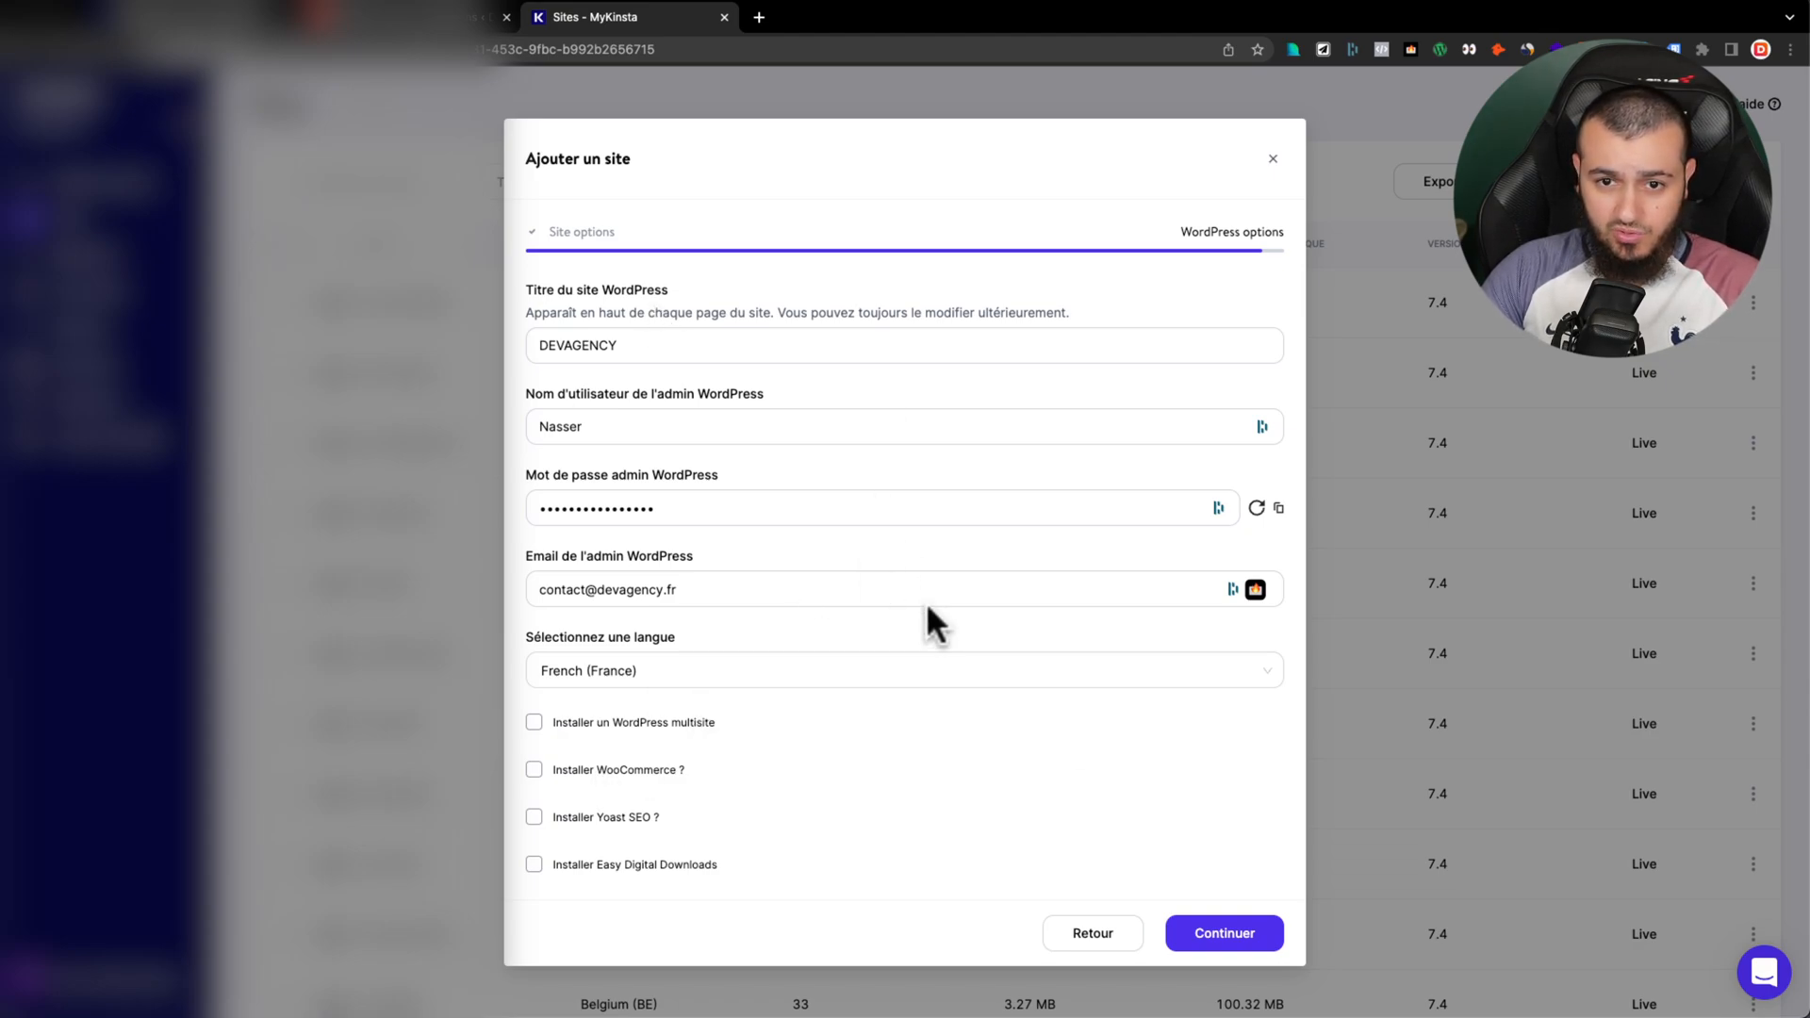
click(1234, 935)
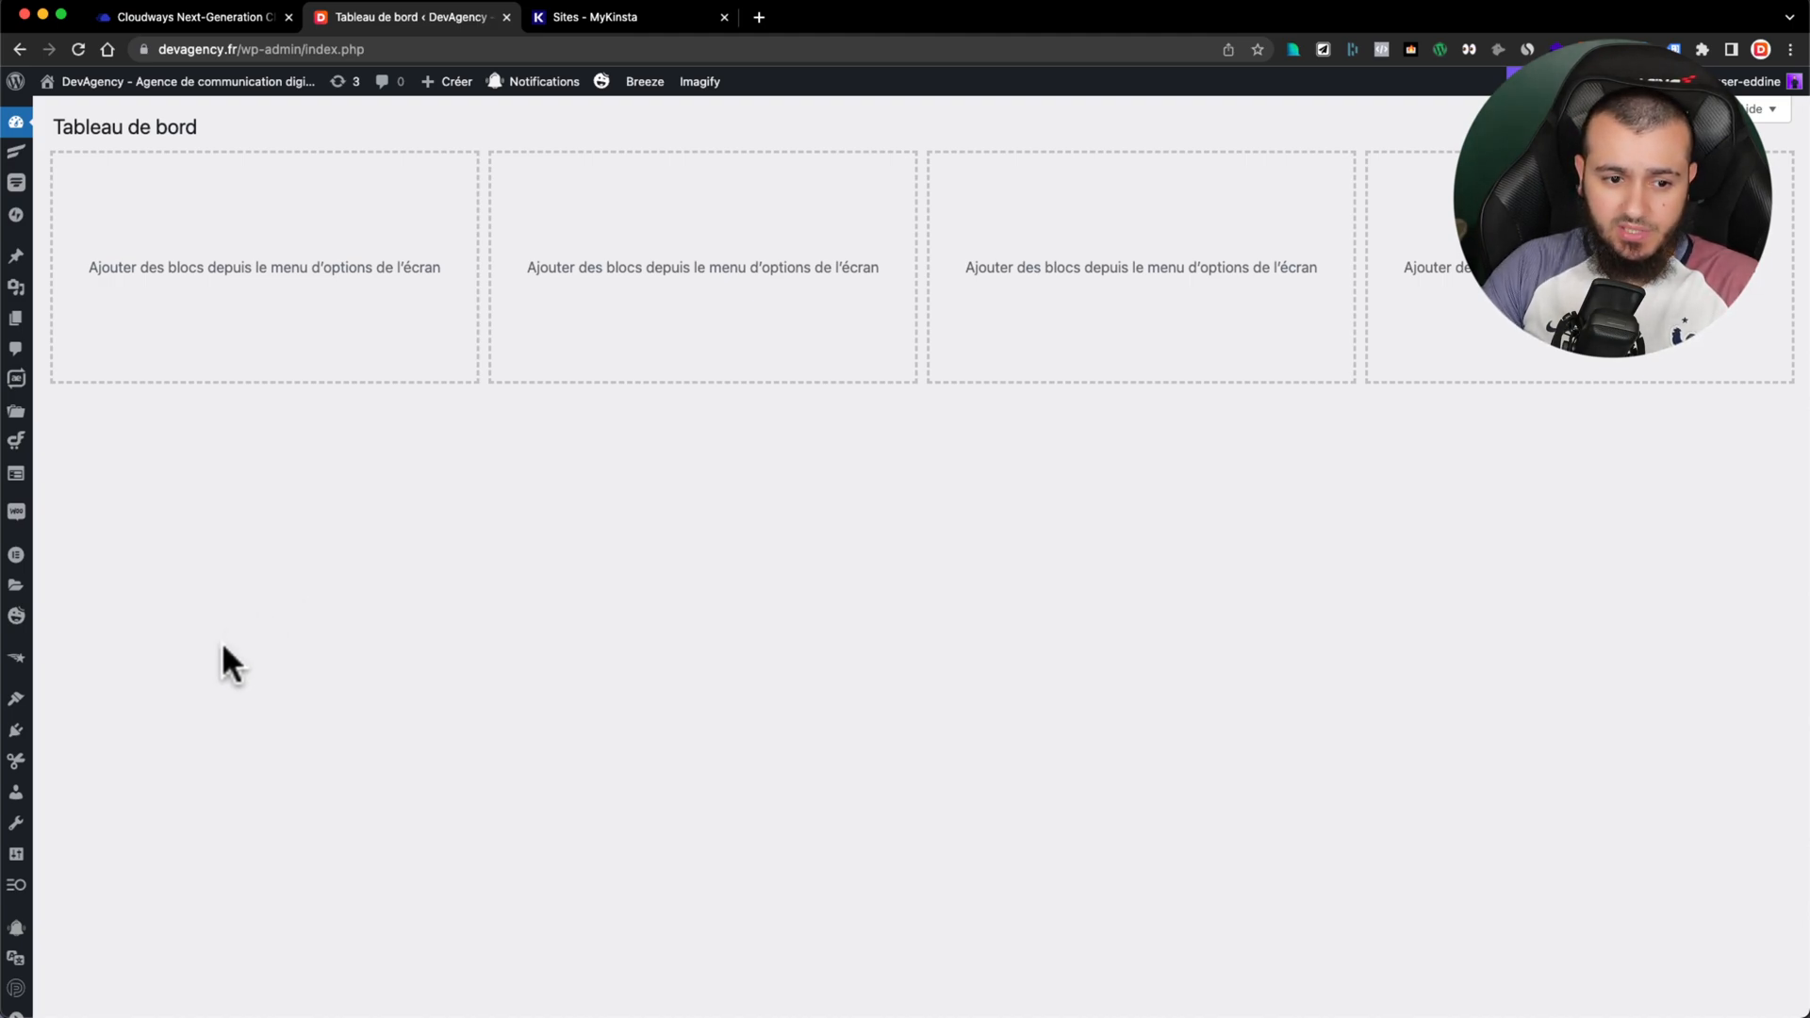
Step: Find the Migrate Guru extension from the devagency.fr WordPress admin, then install and activate it
mouse_move(15, 736)
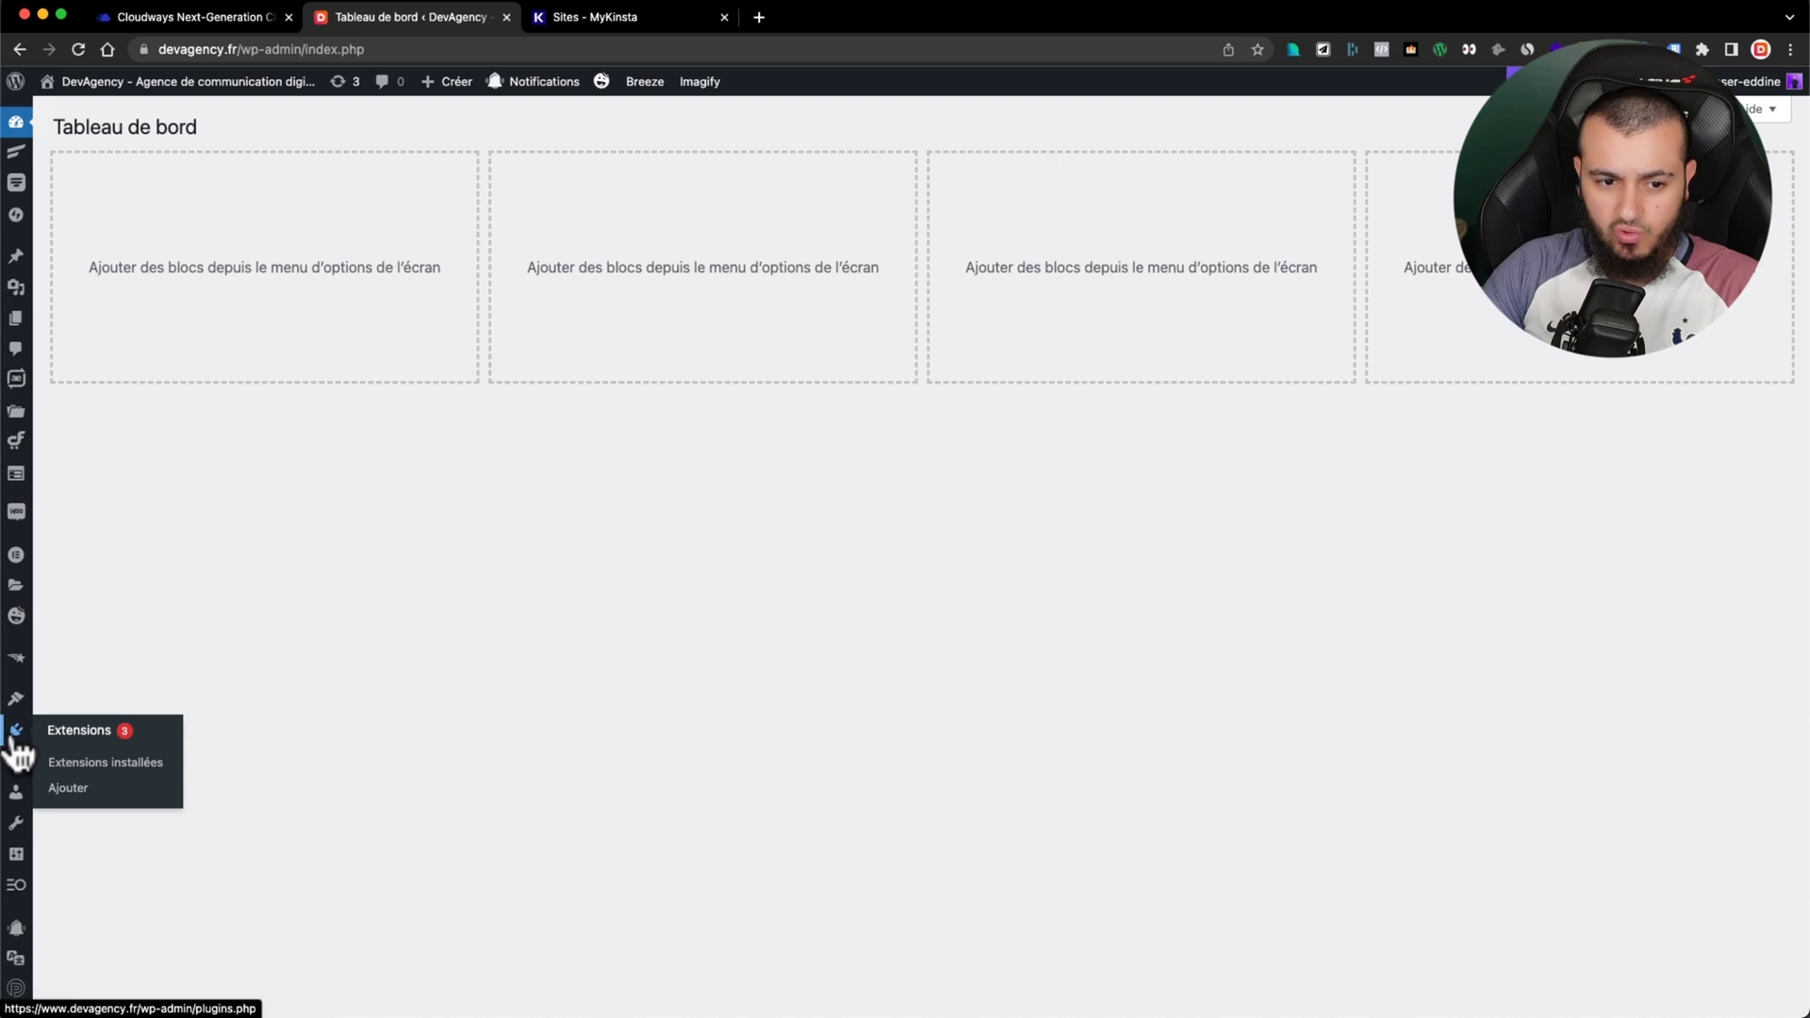
click(75, 788)
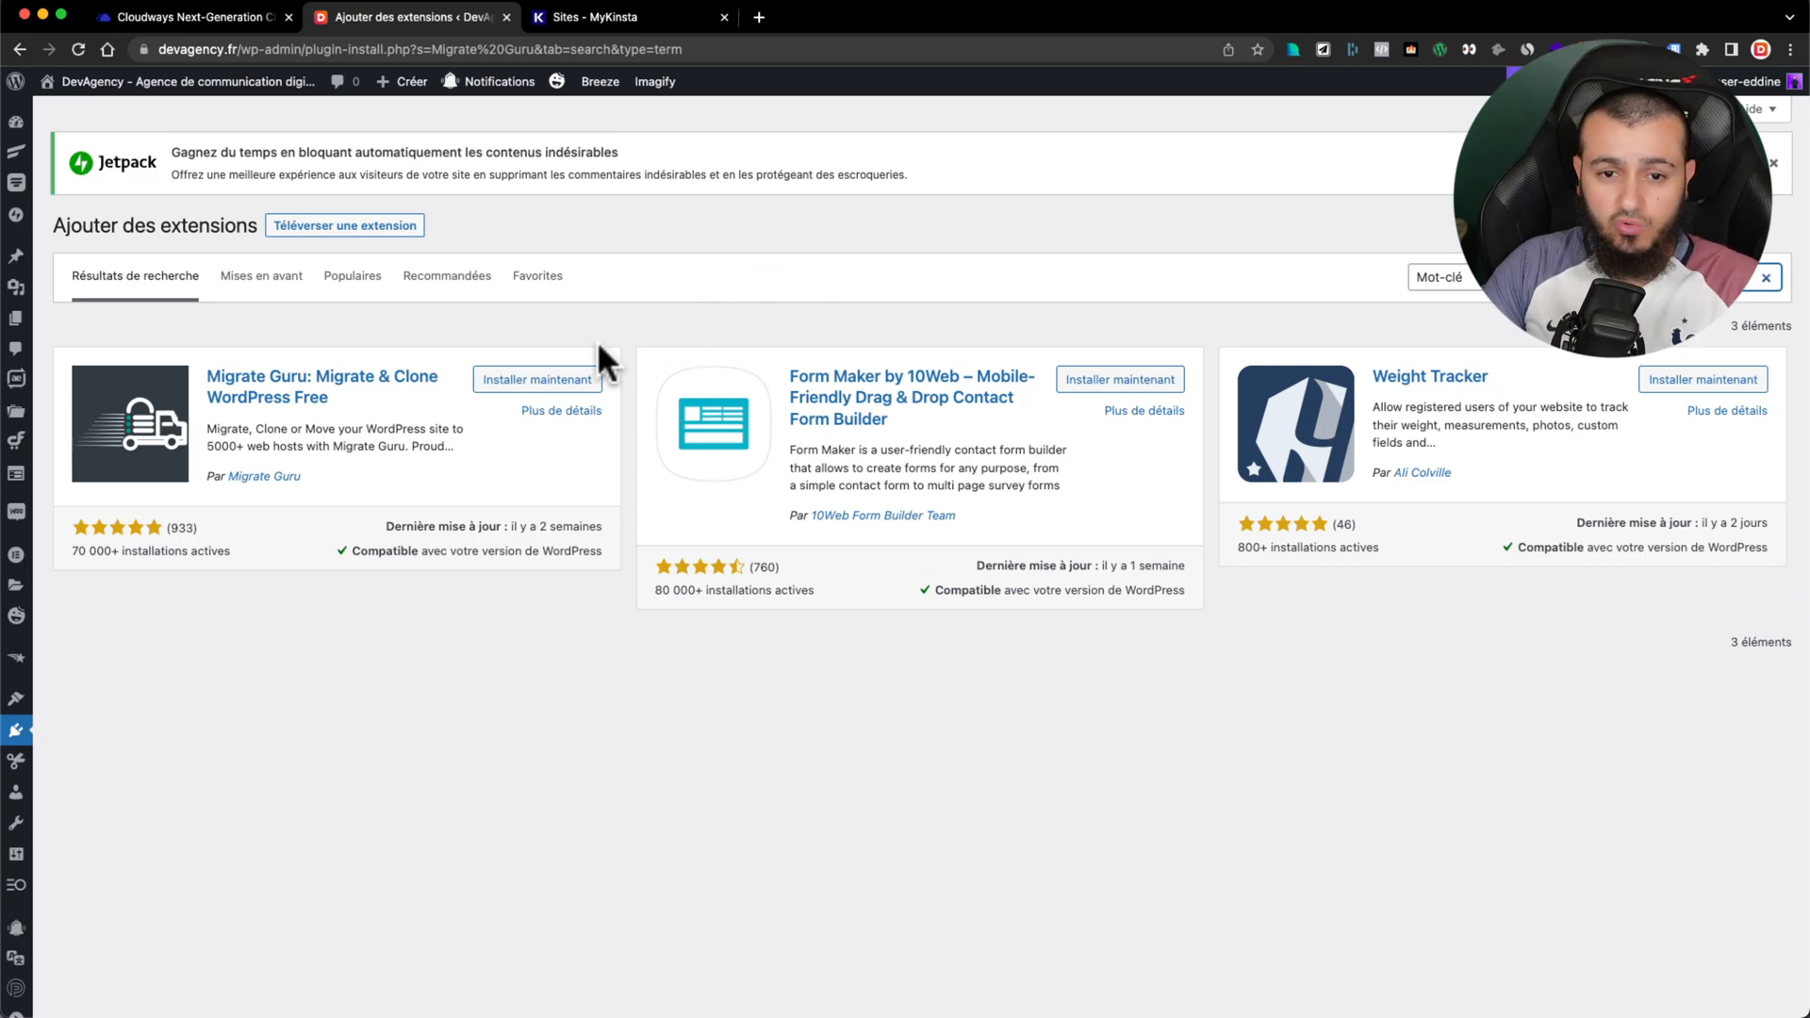
click(536, 379)
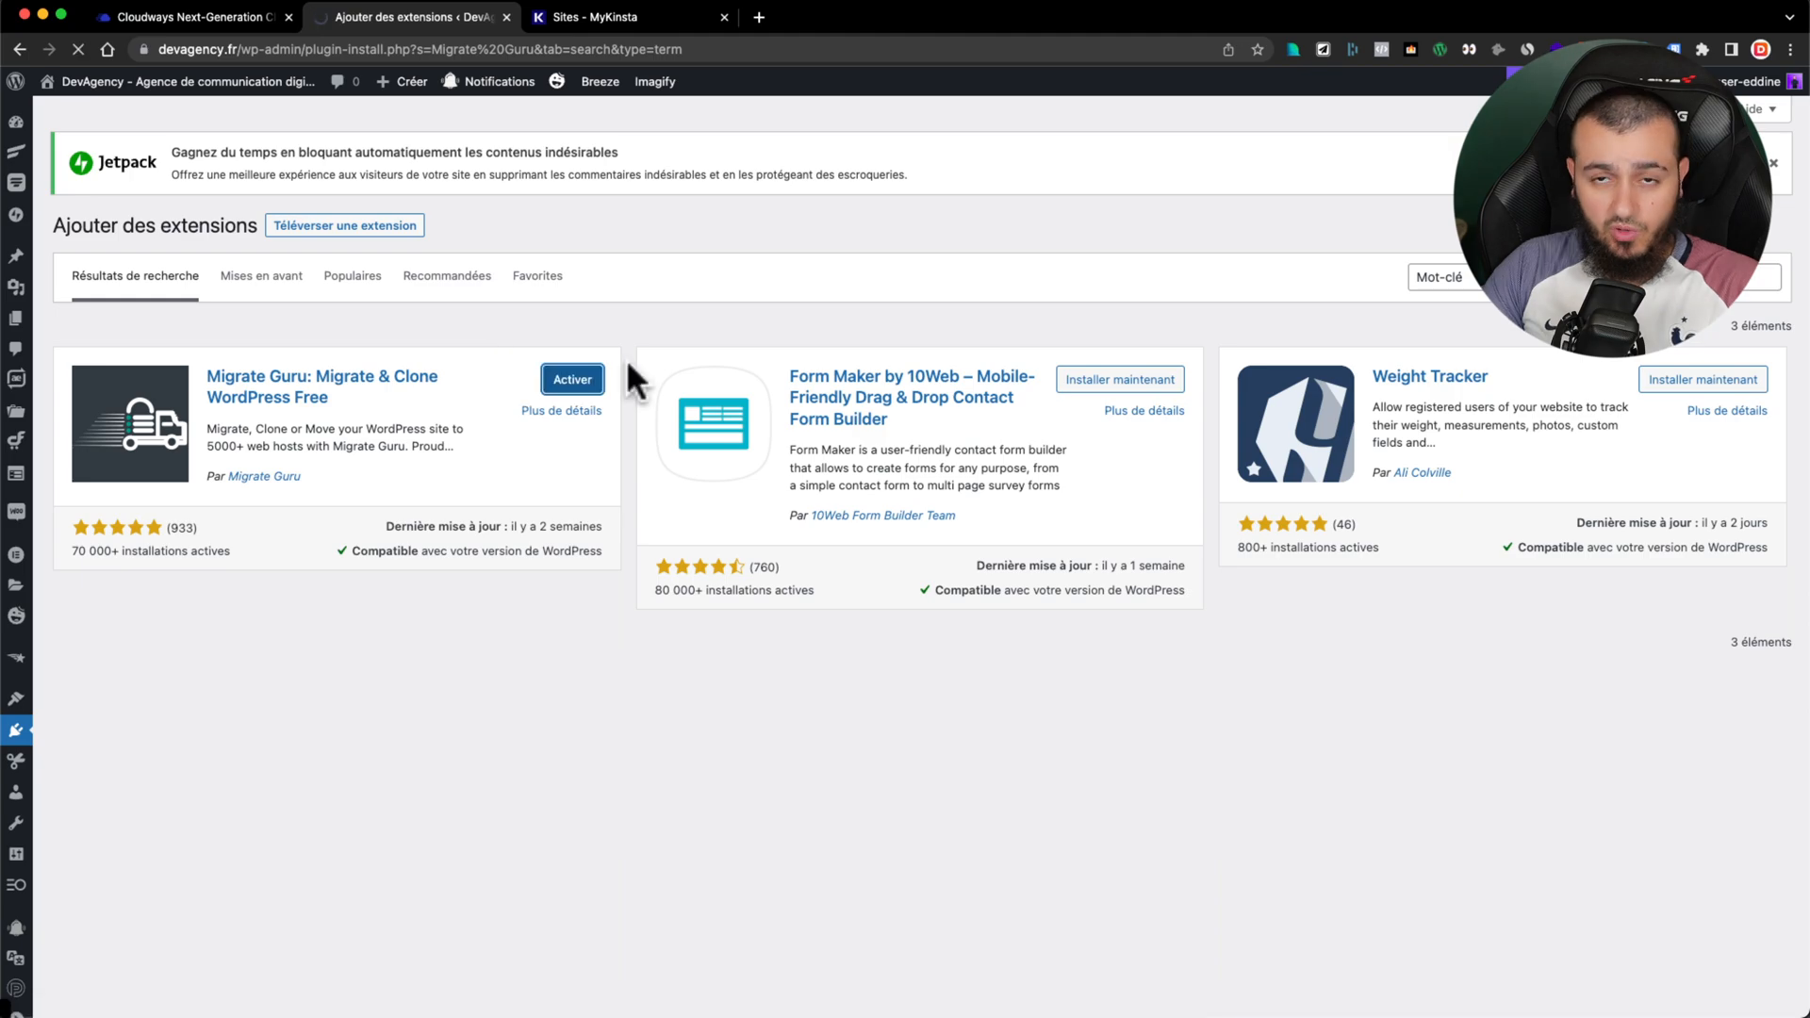
click(556, 381)
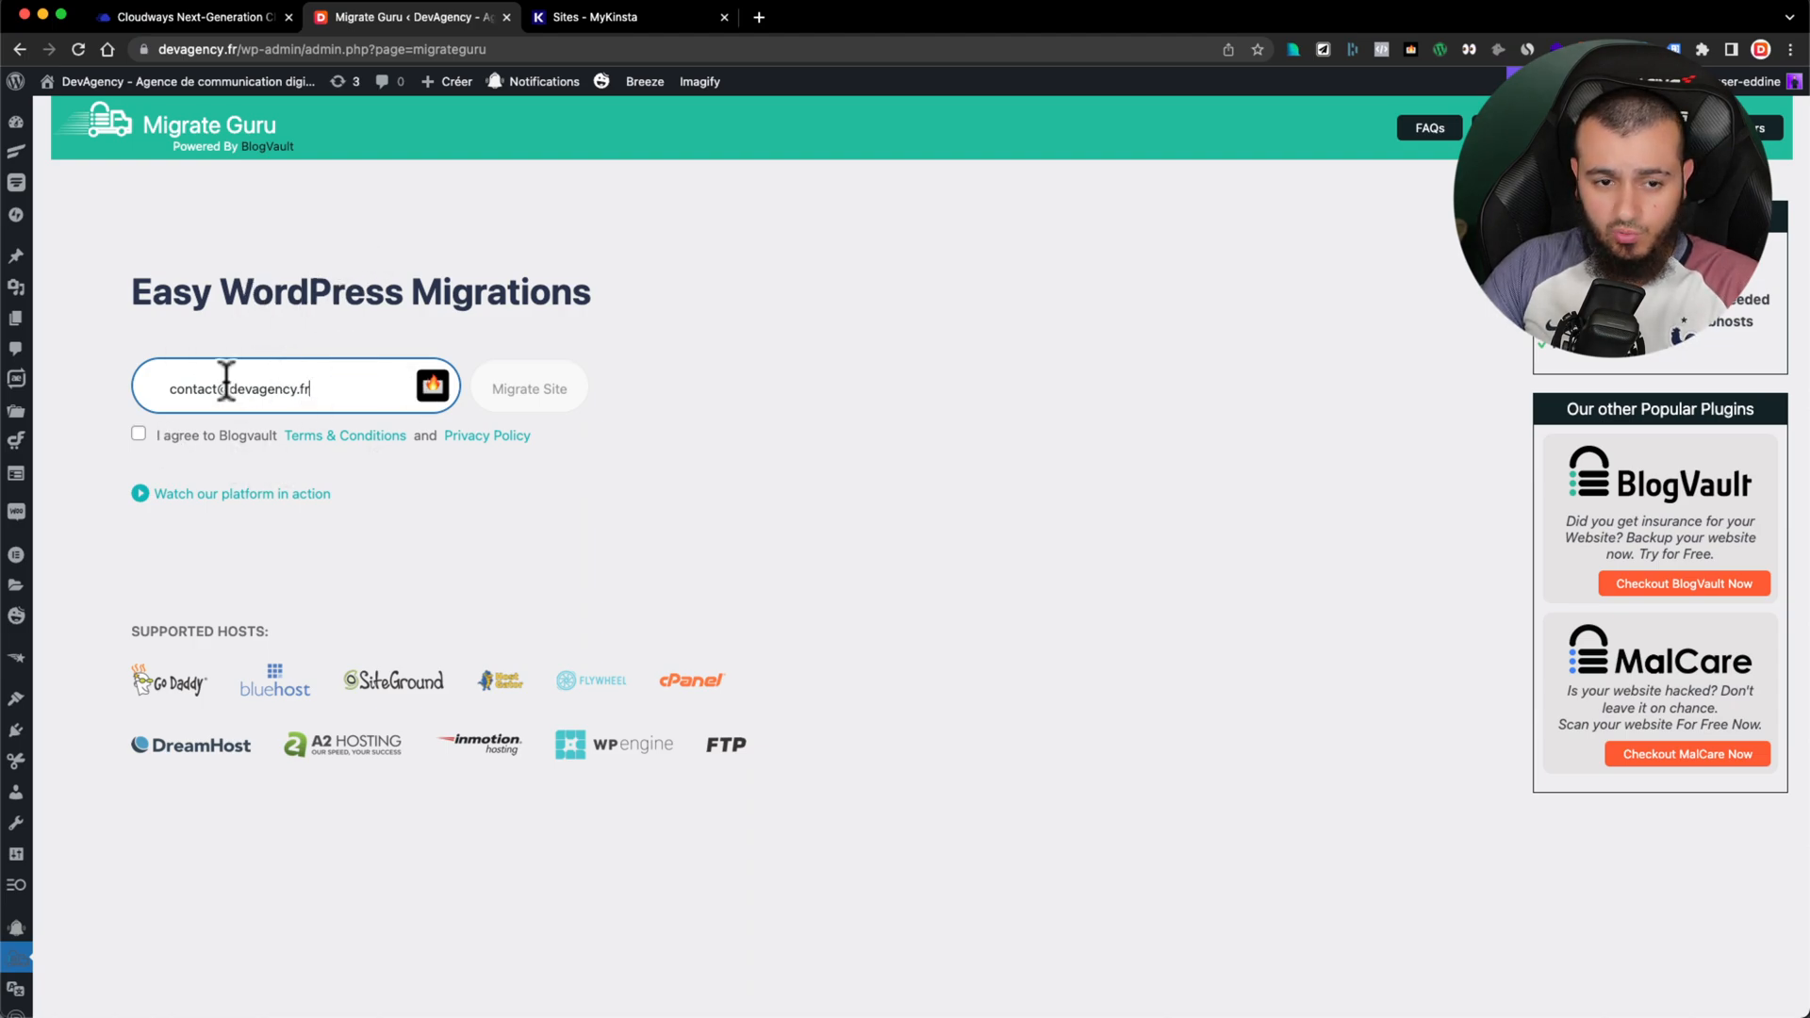
Step: Accept the BlogVault terms in Migrate Guru, start the site migration and select Kinsta as the destination host
click(139, 434)
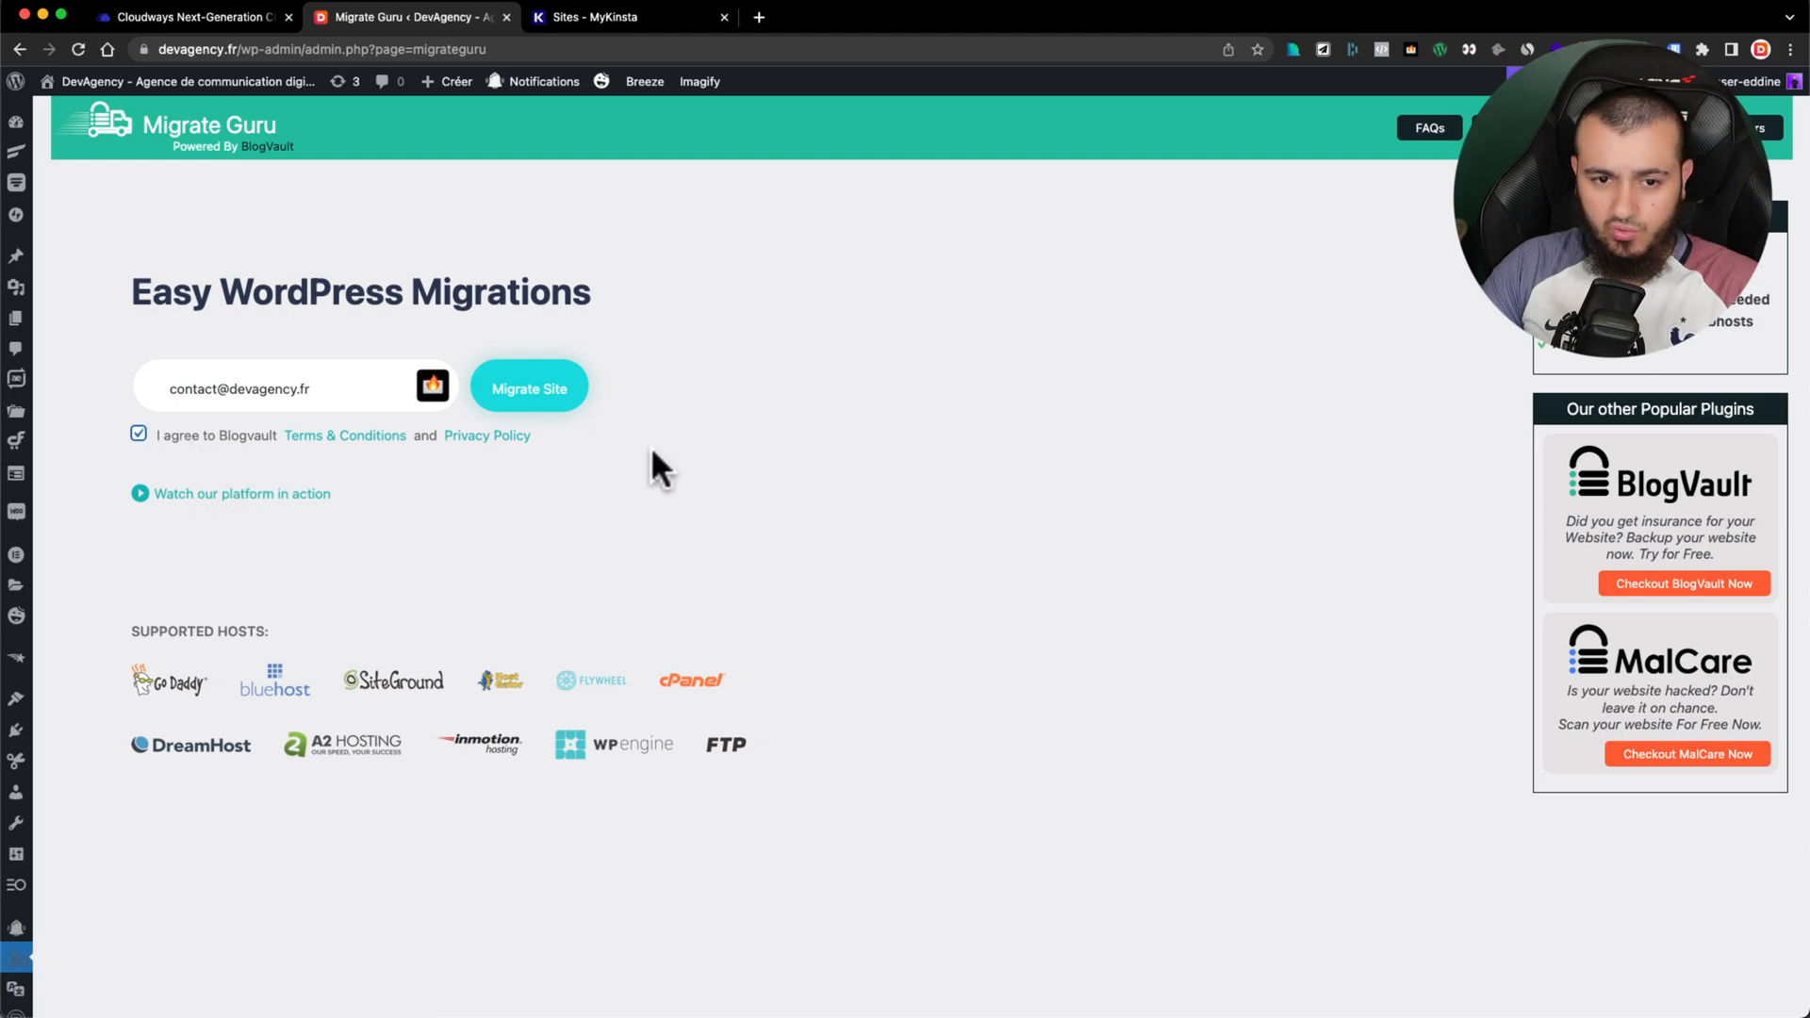
click(551, 390)
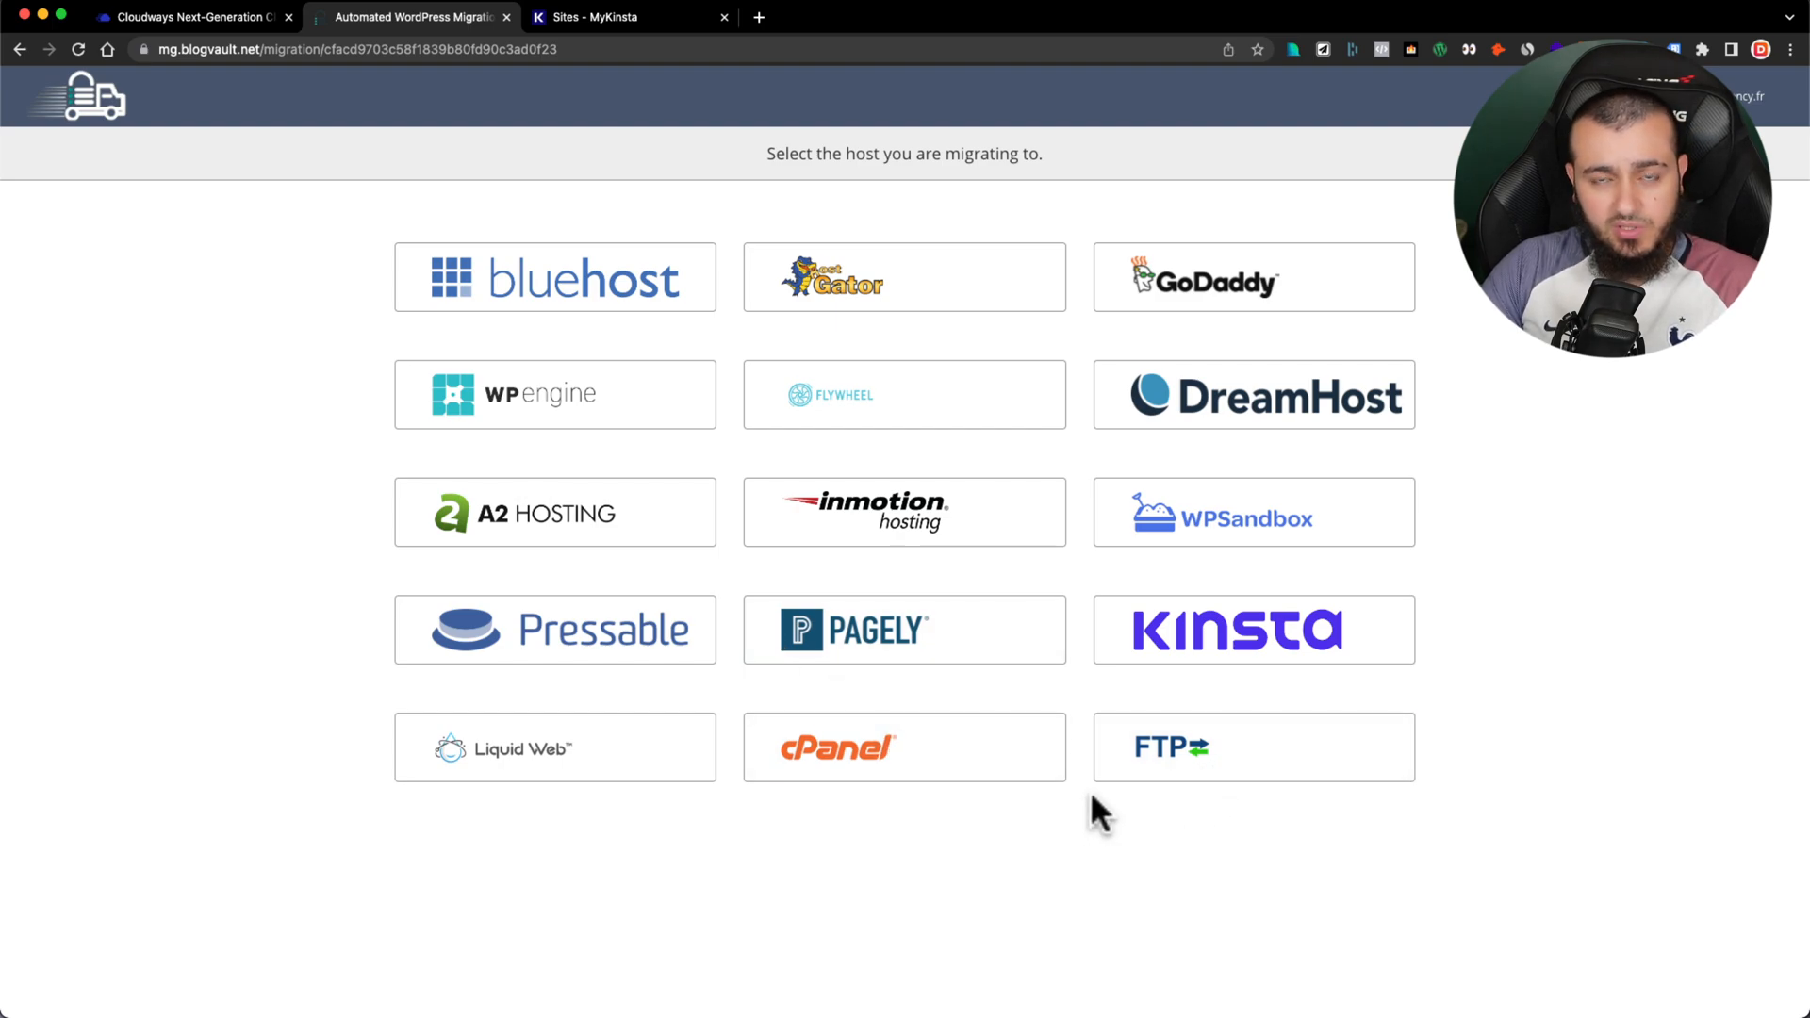
click(1152, 626)
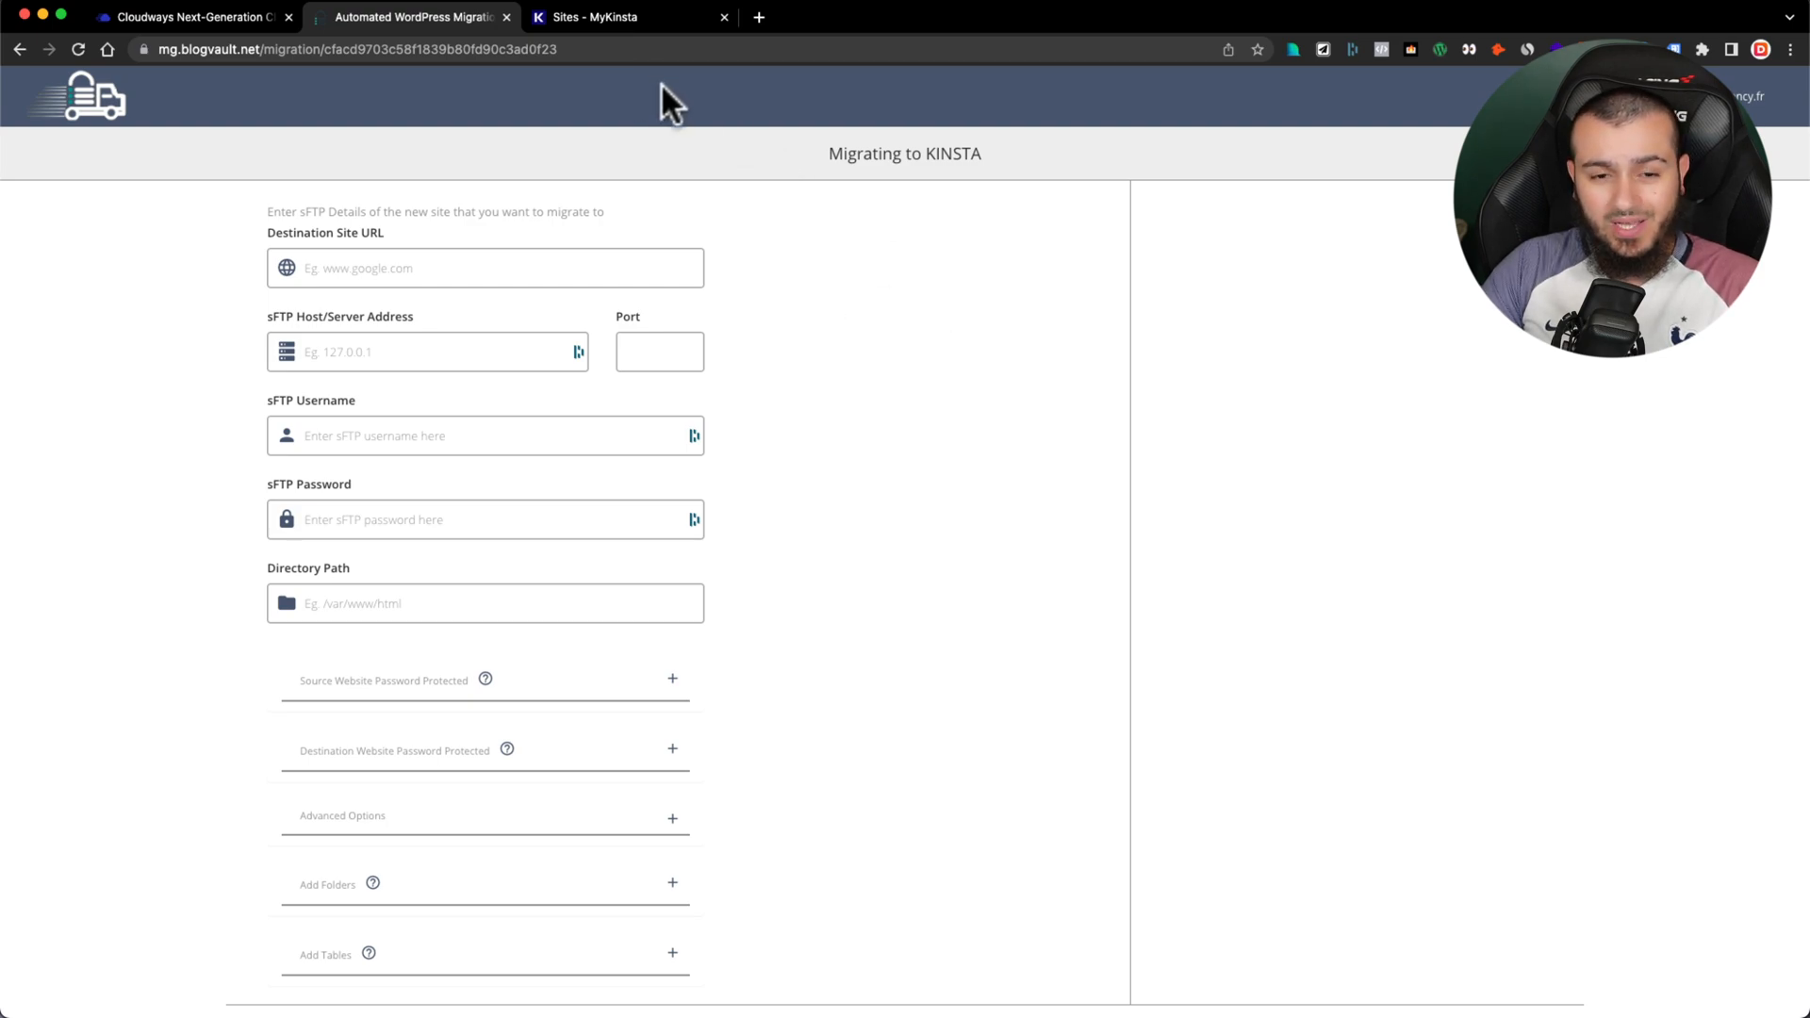
Step: Switch to MyKinsta, show the DEVAGENCY site's domains and open its primary domain URL
key(ctrl+Tab)
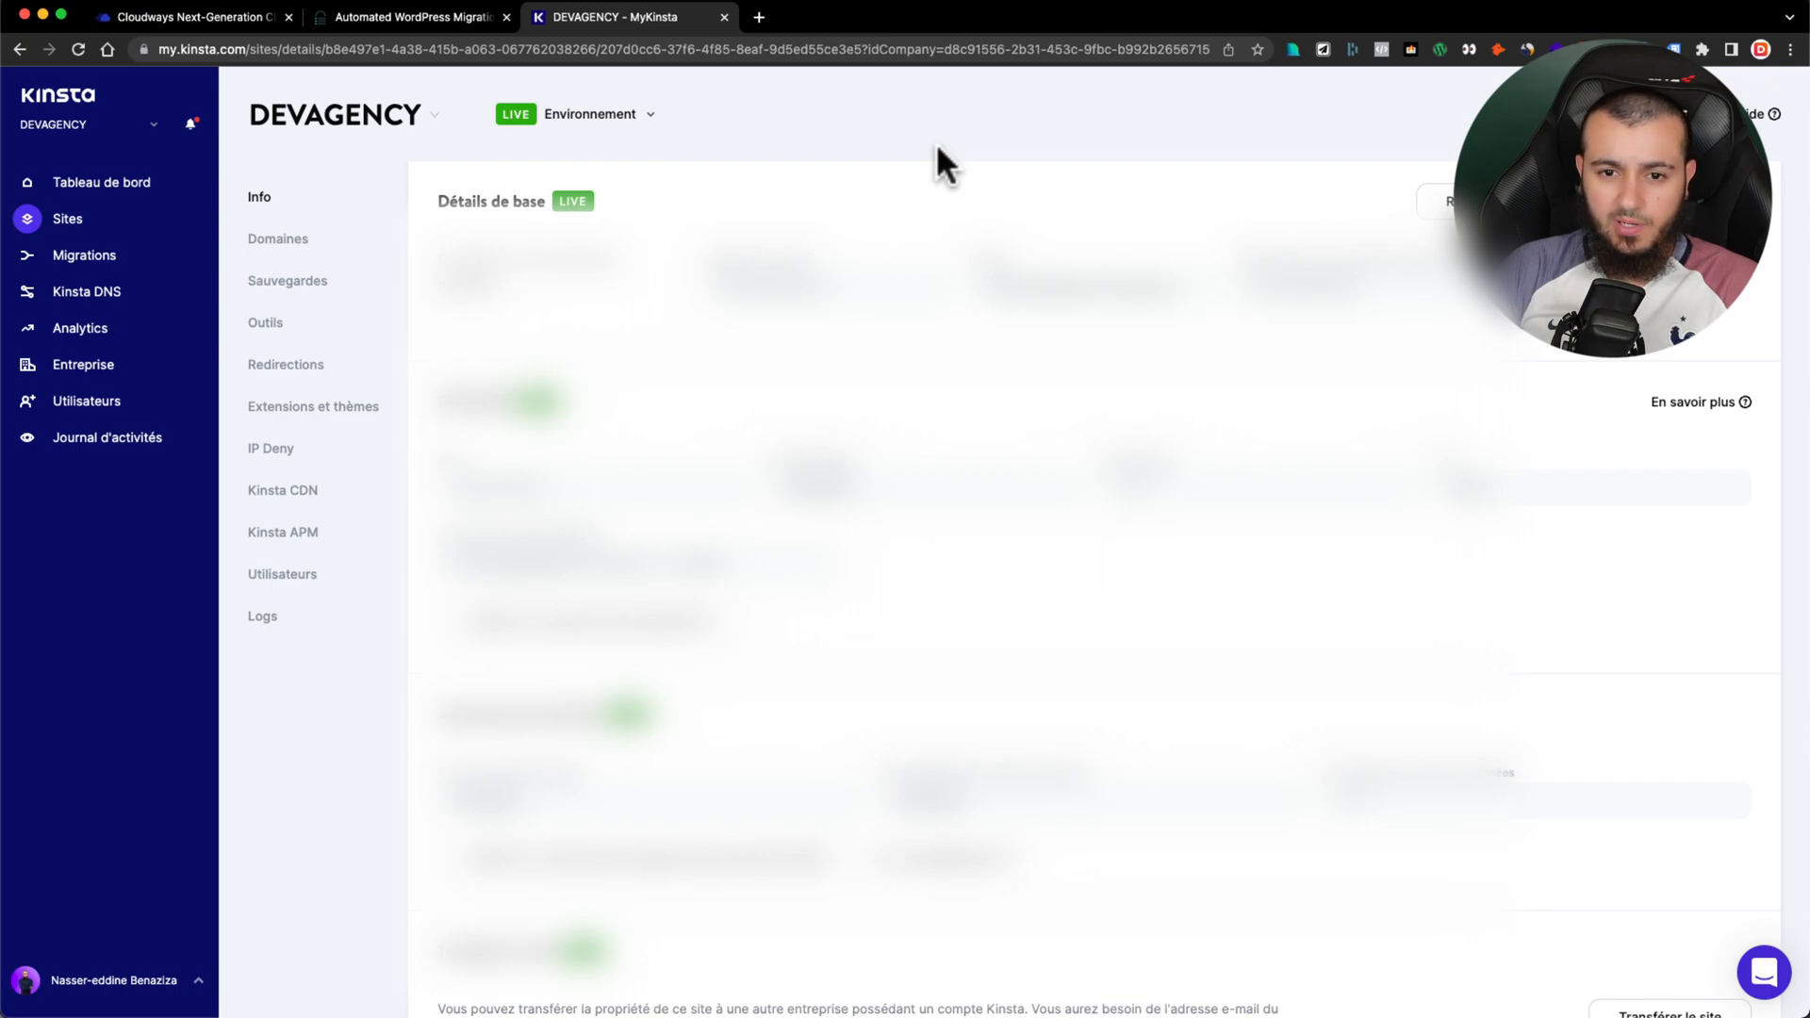
click(290, 241)
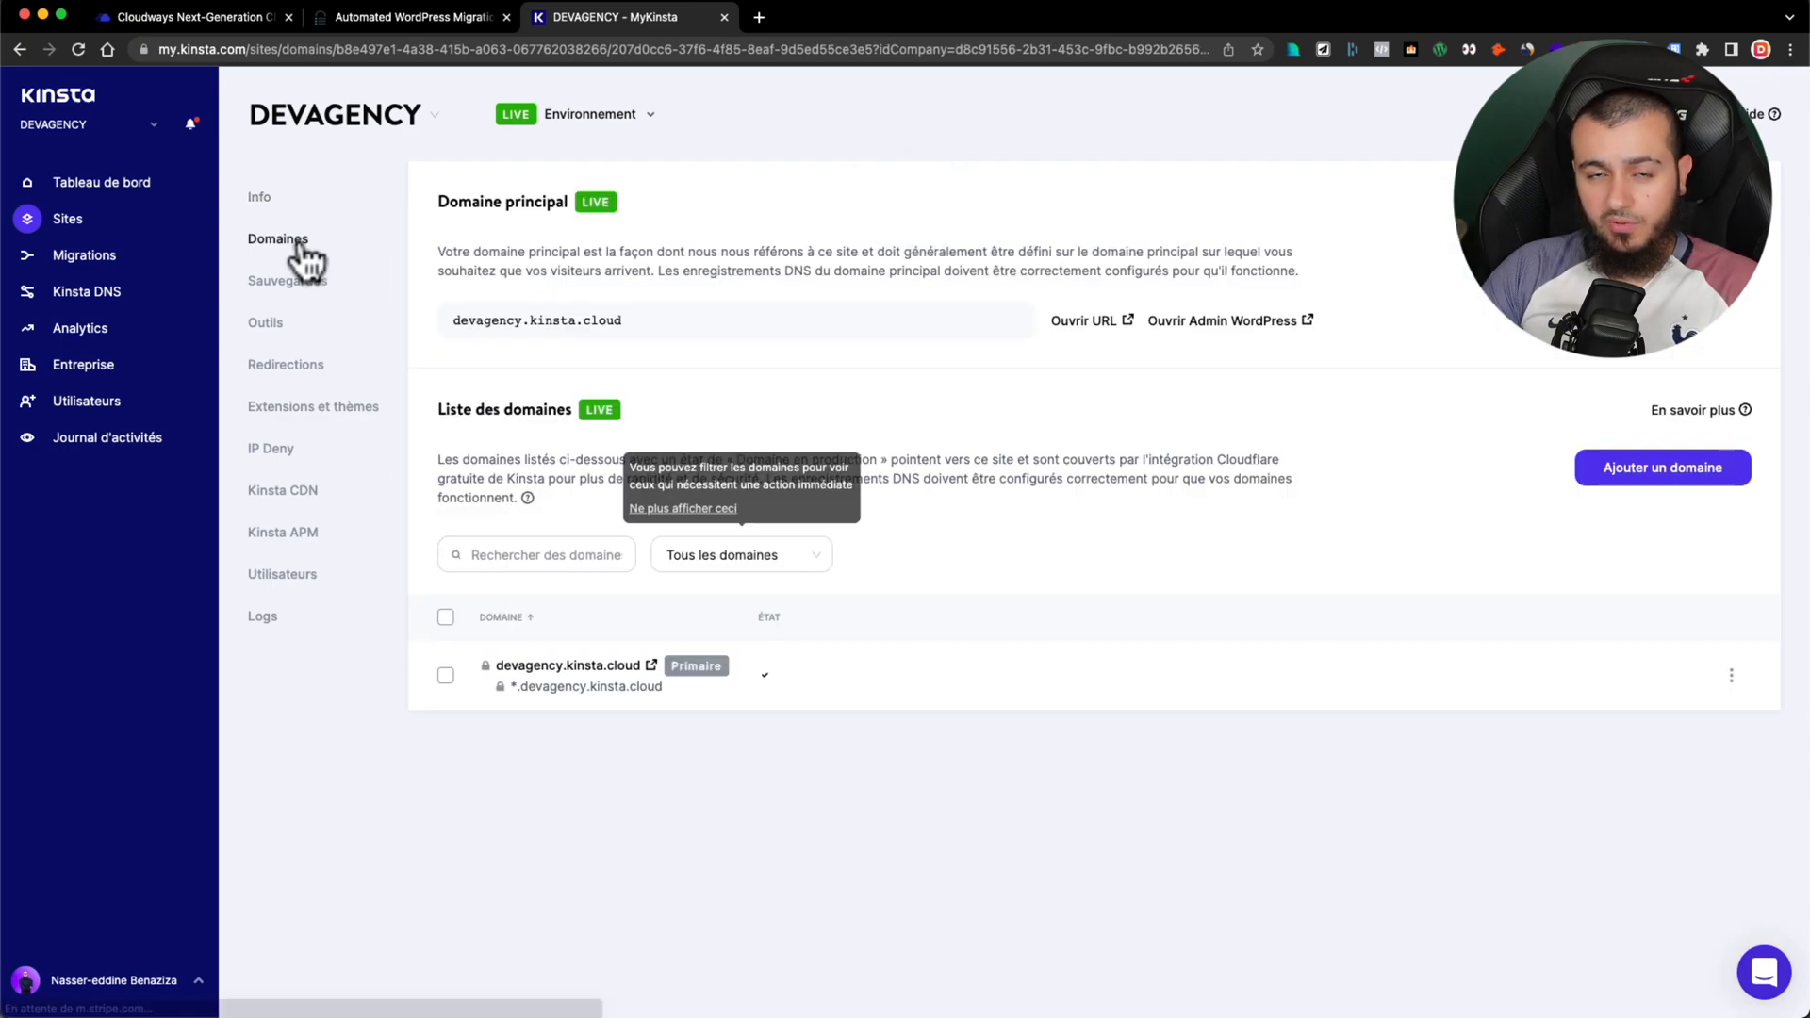
click(717, 282)
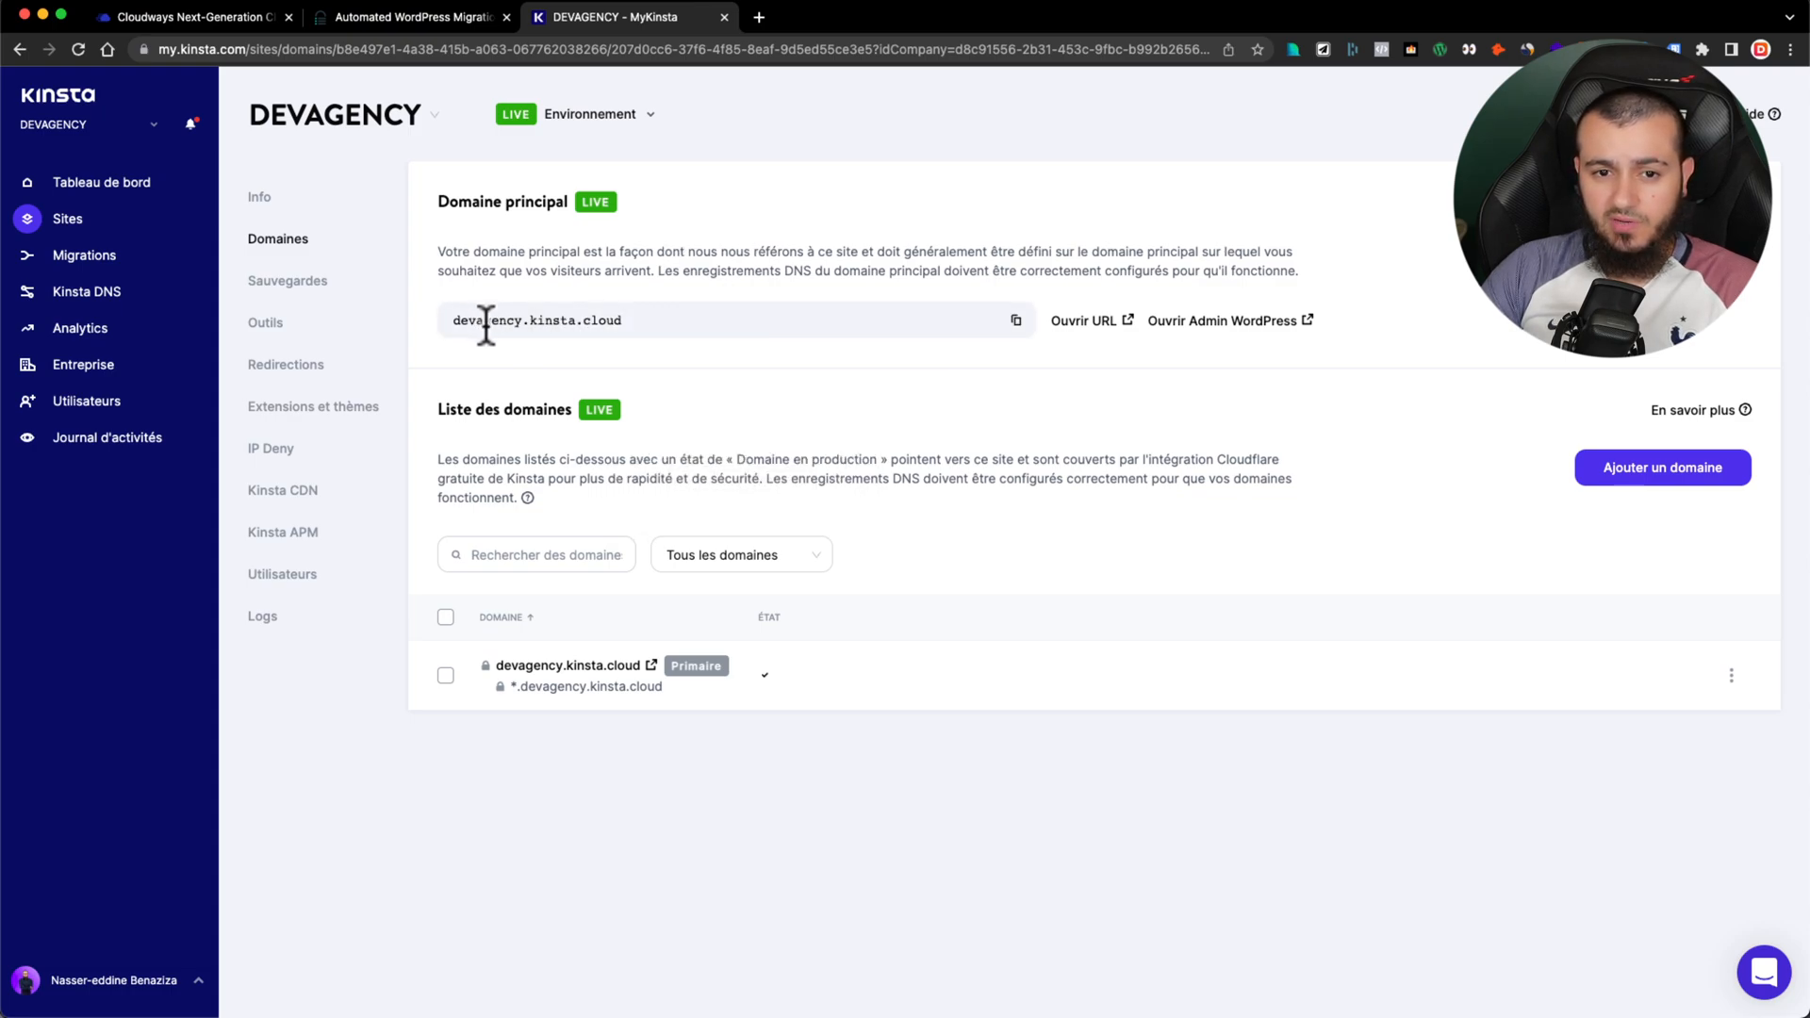
click(1084, 321)
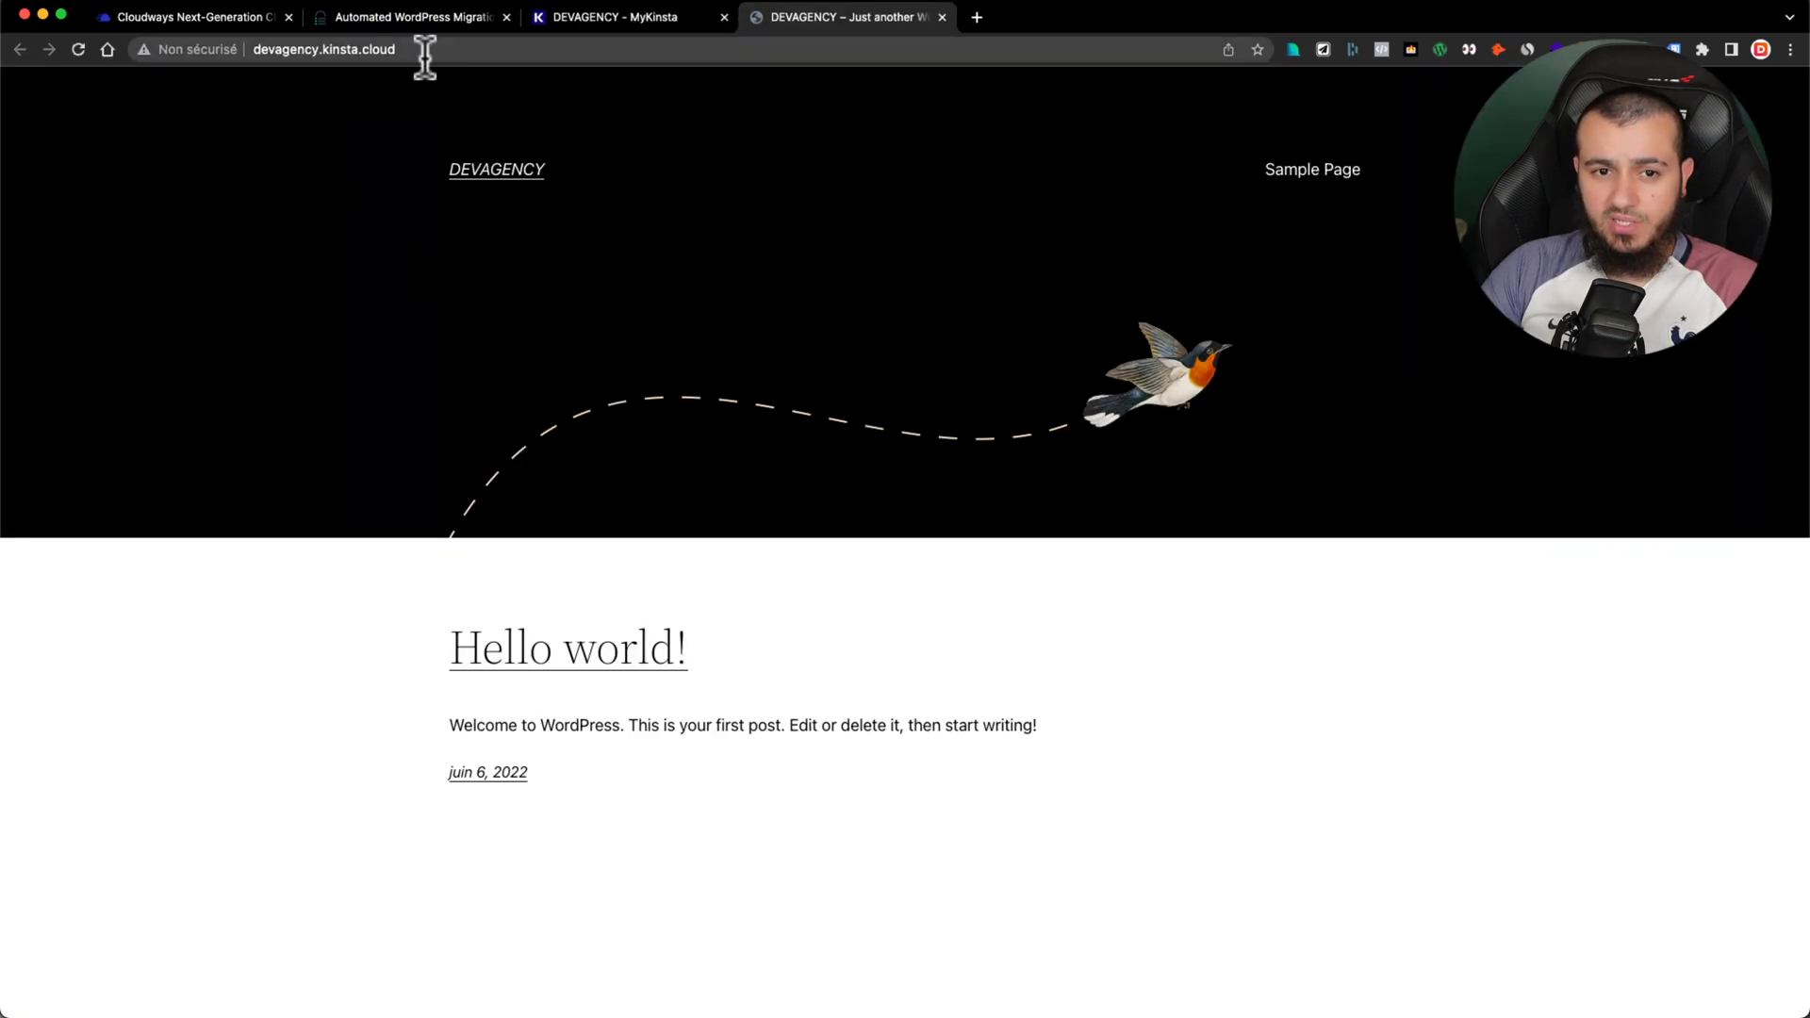
click(447, 52)
key(super+v)
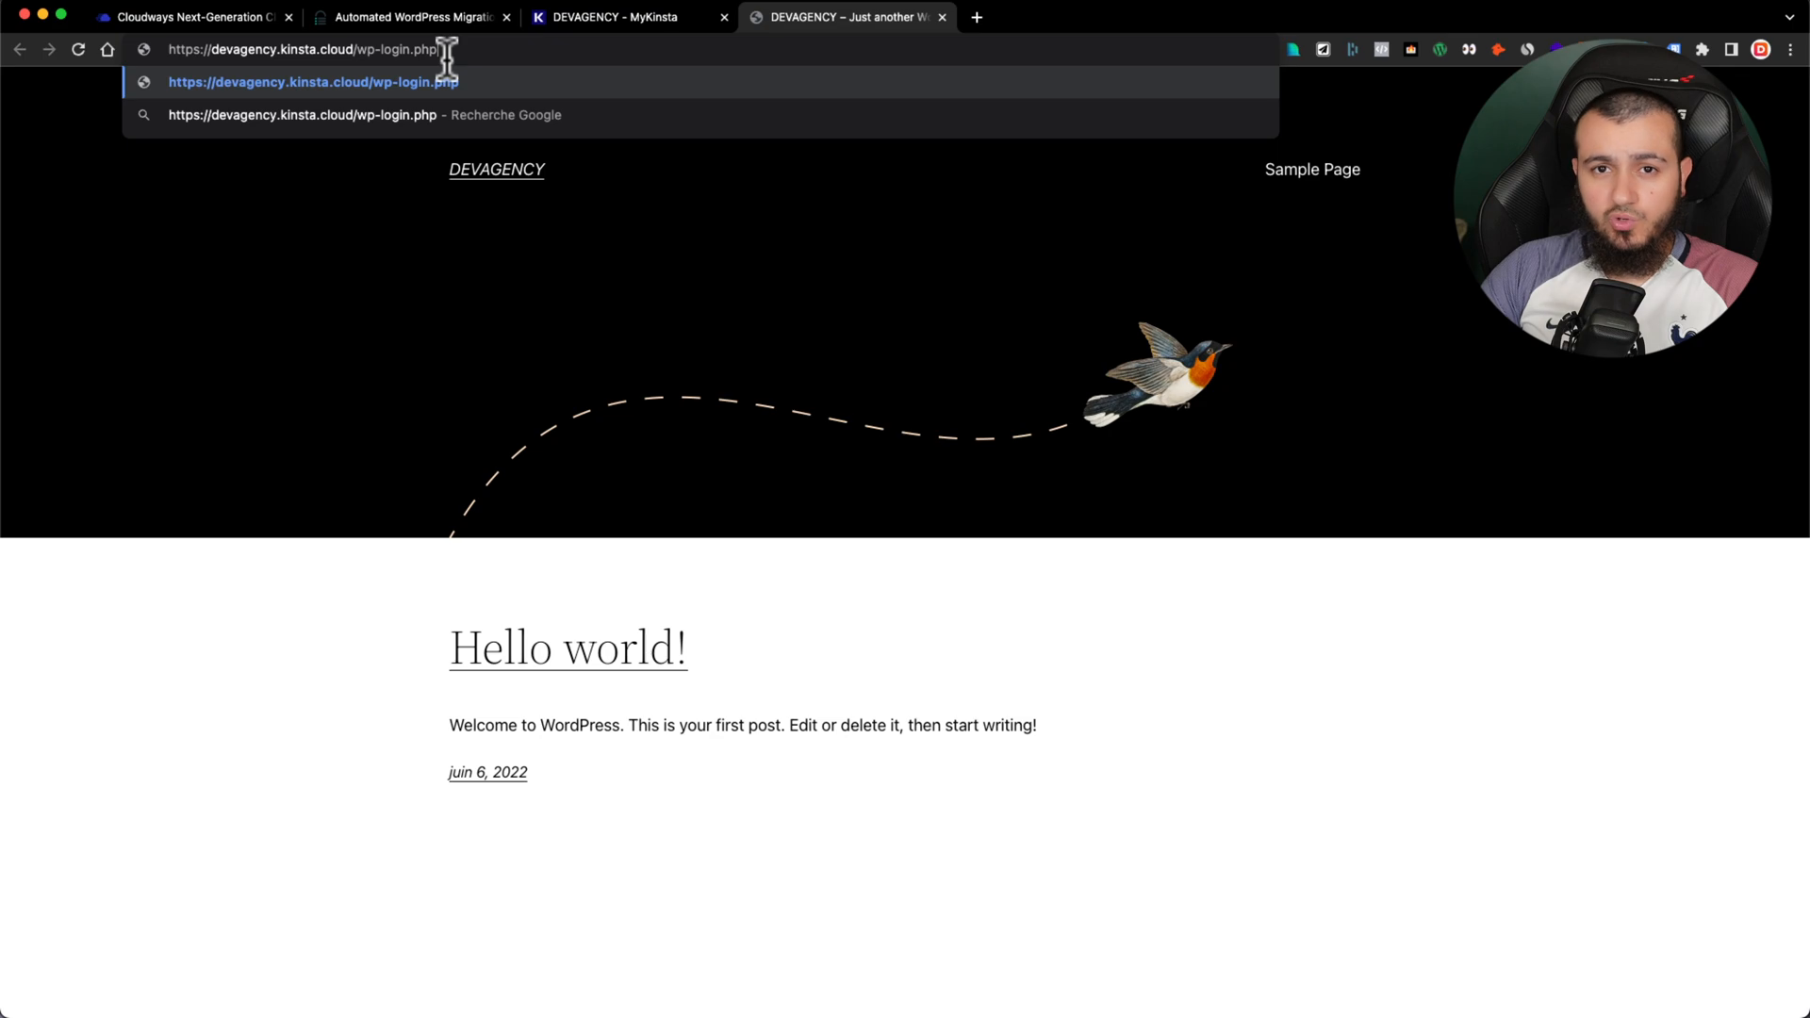
key(Return)
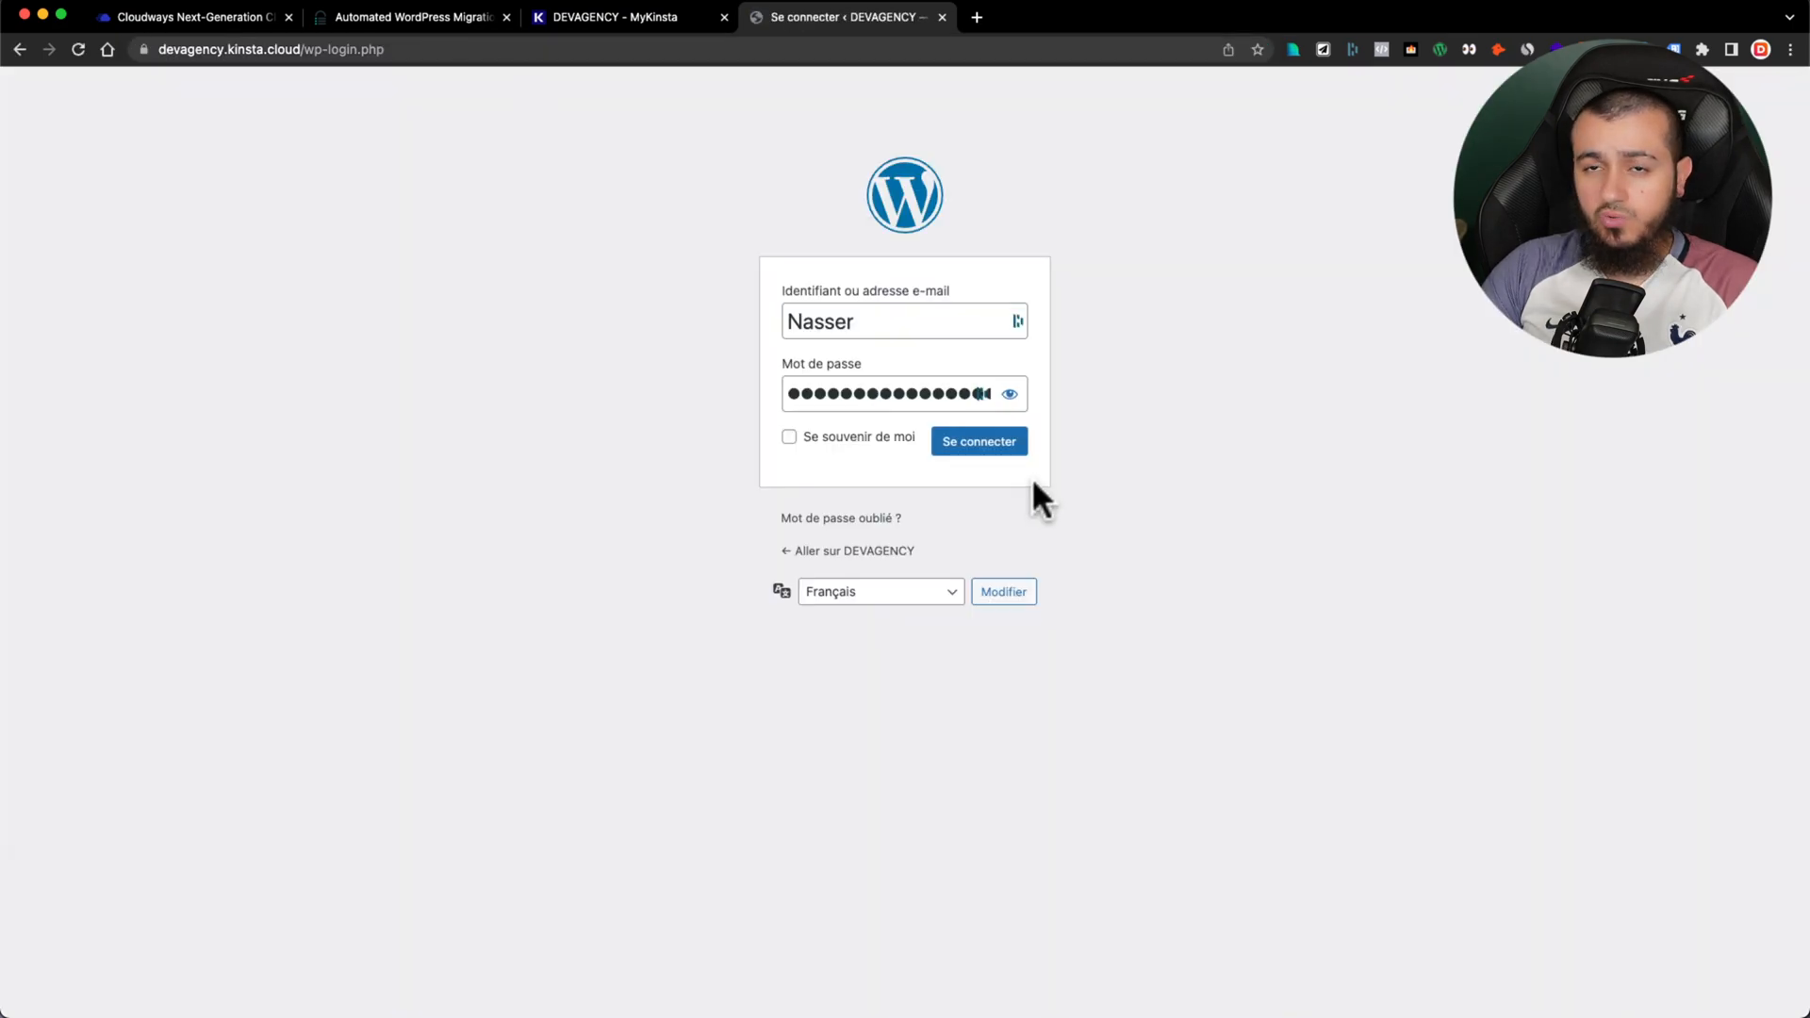
click(977, 443)
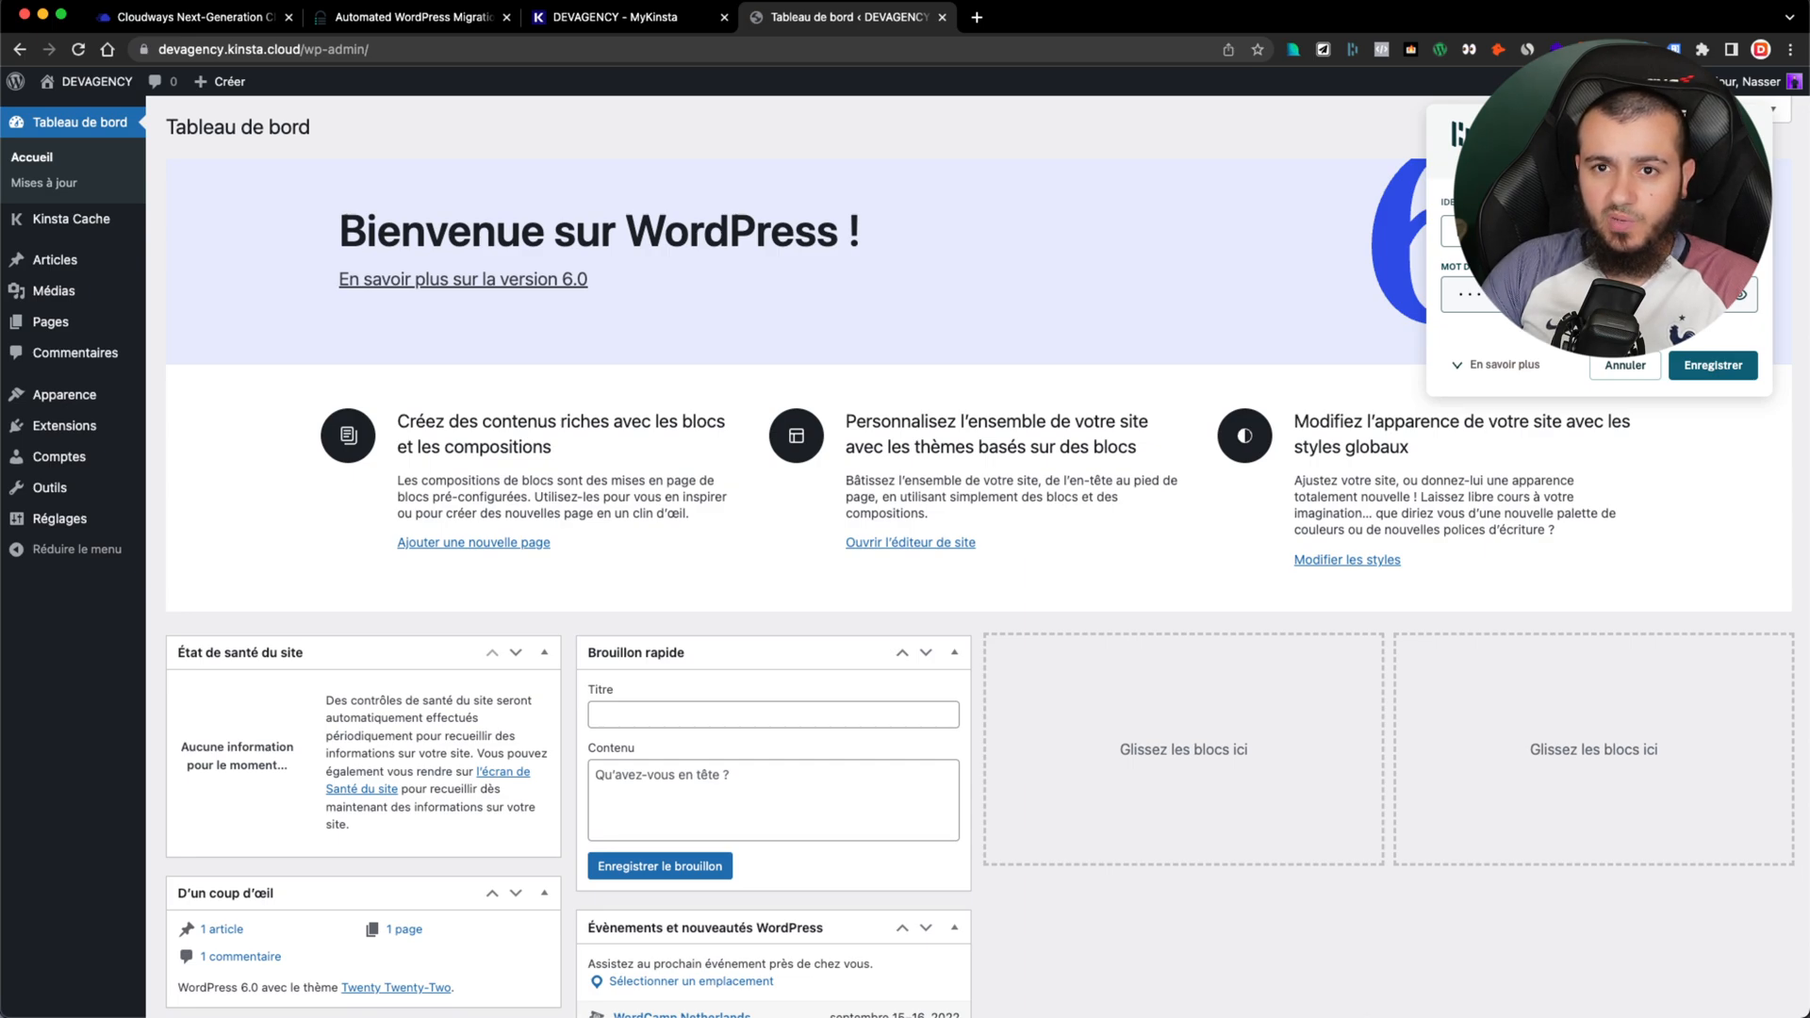
click(1742, 128)
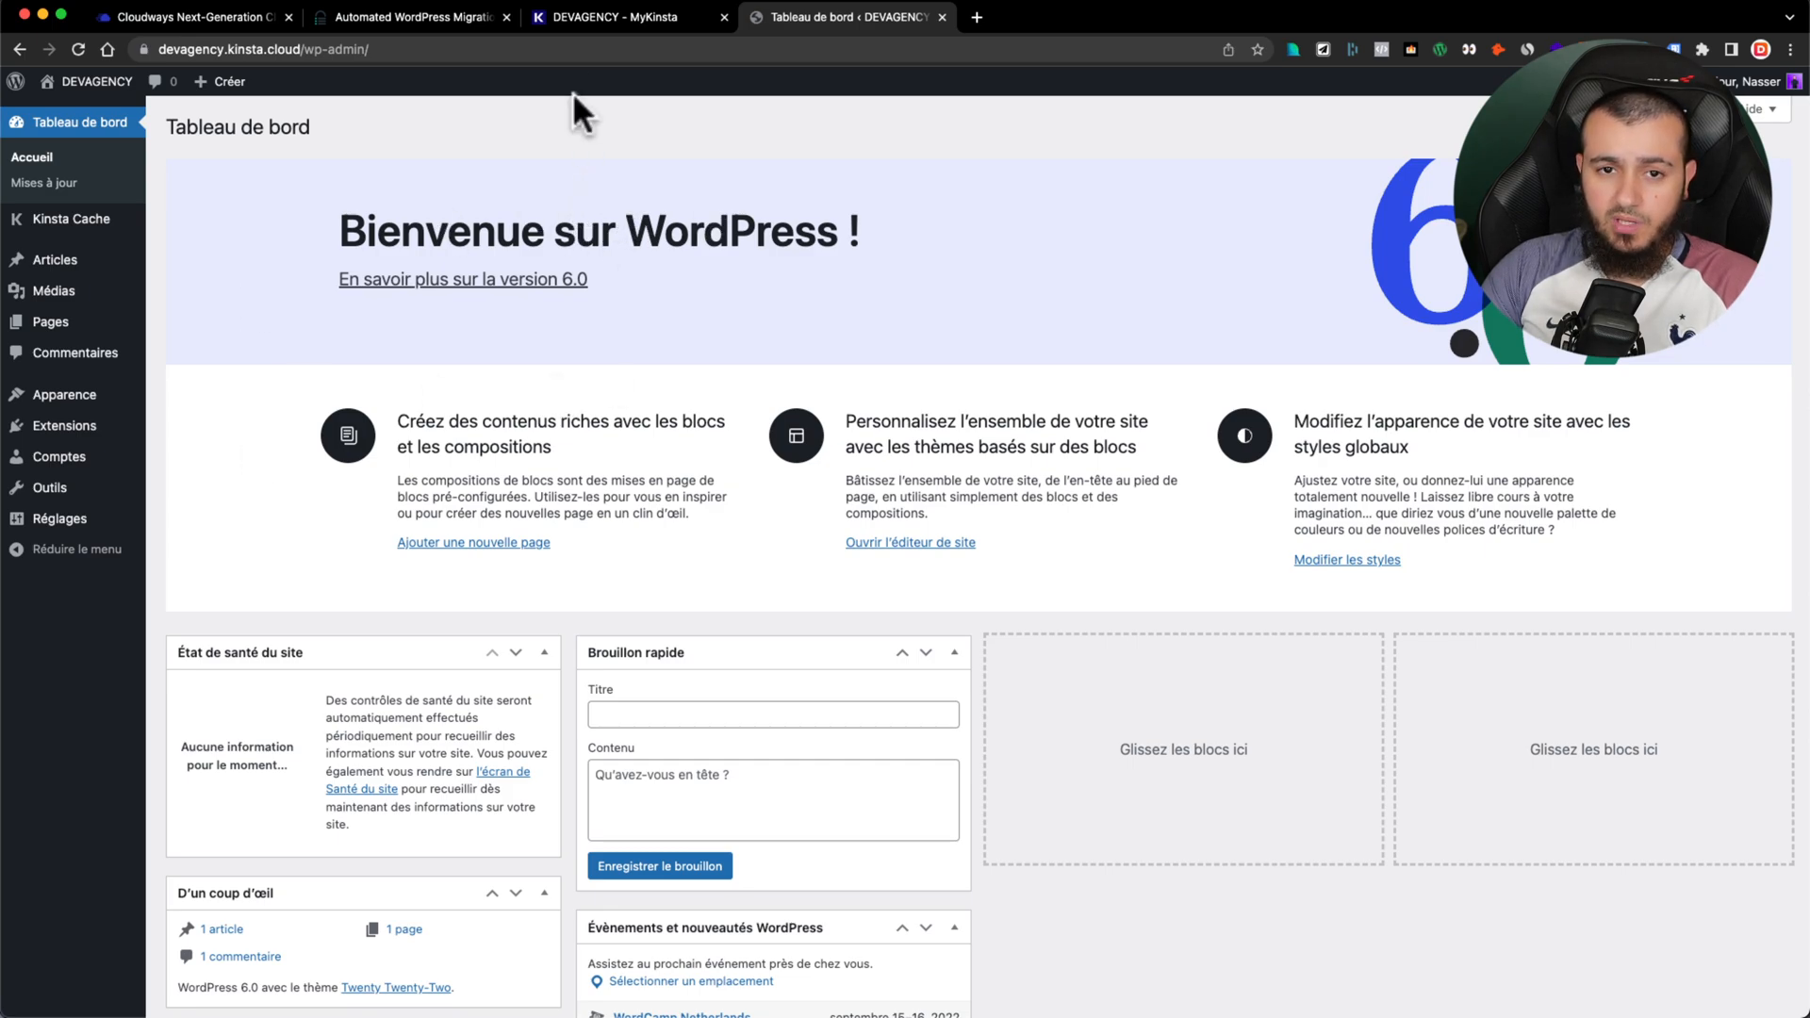
click(381, 17)
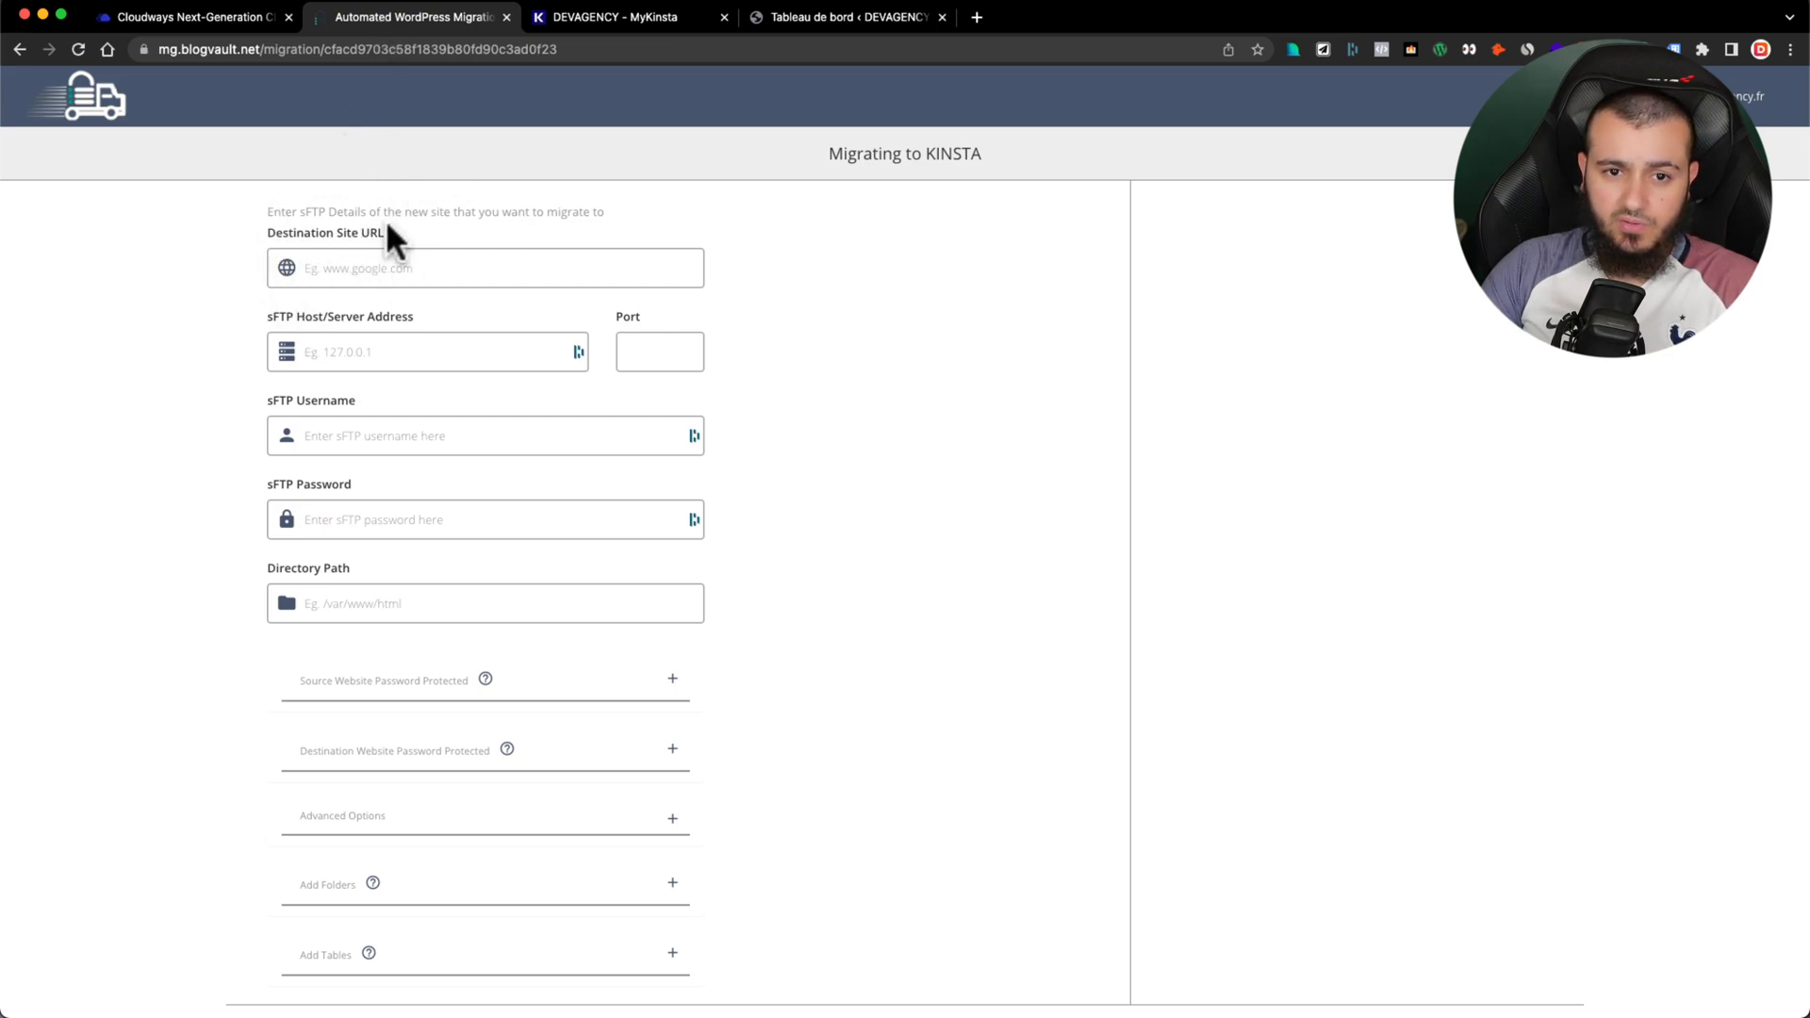
click(619, 19)
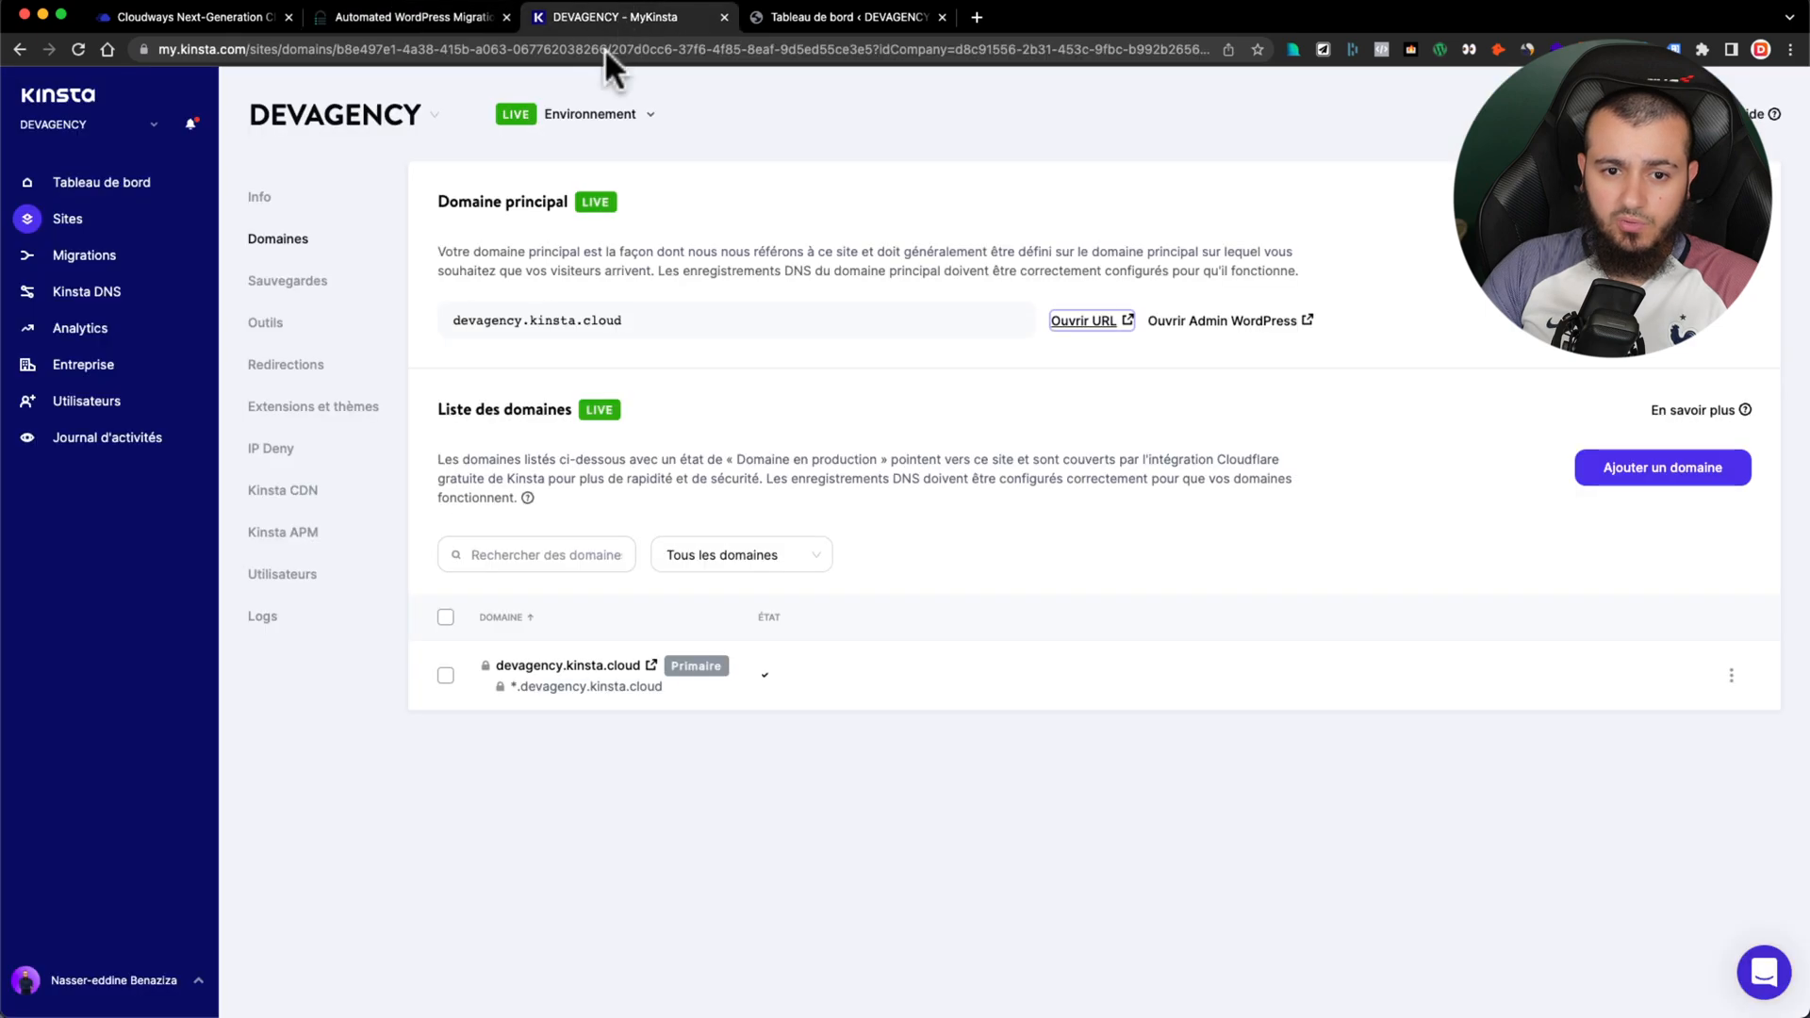
click(1015, 321)
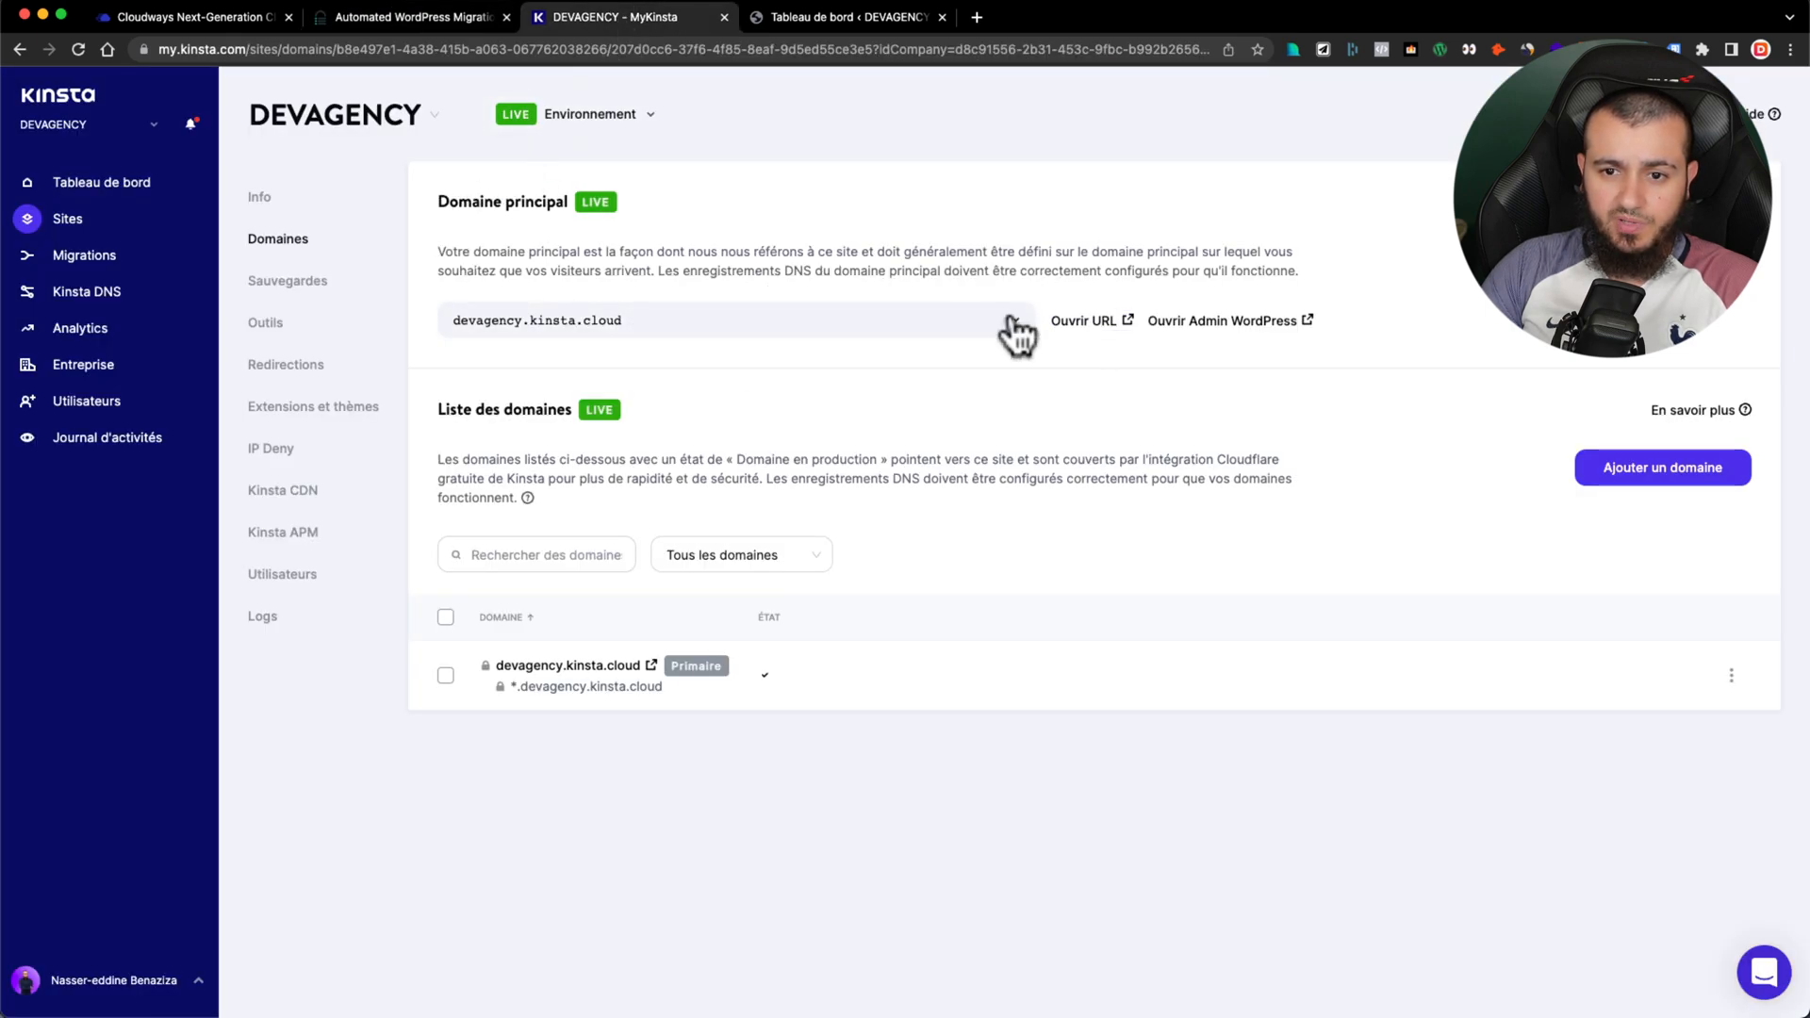
click(431, 17)
click(377, 267)
key(super+v)
click(304, 267)
text(https:/)
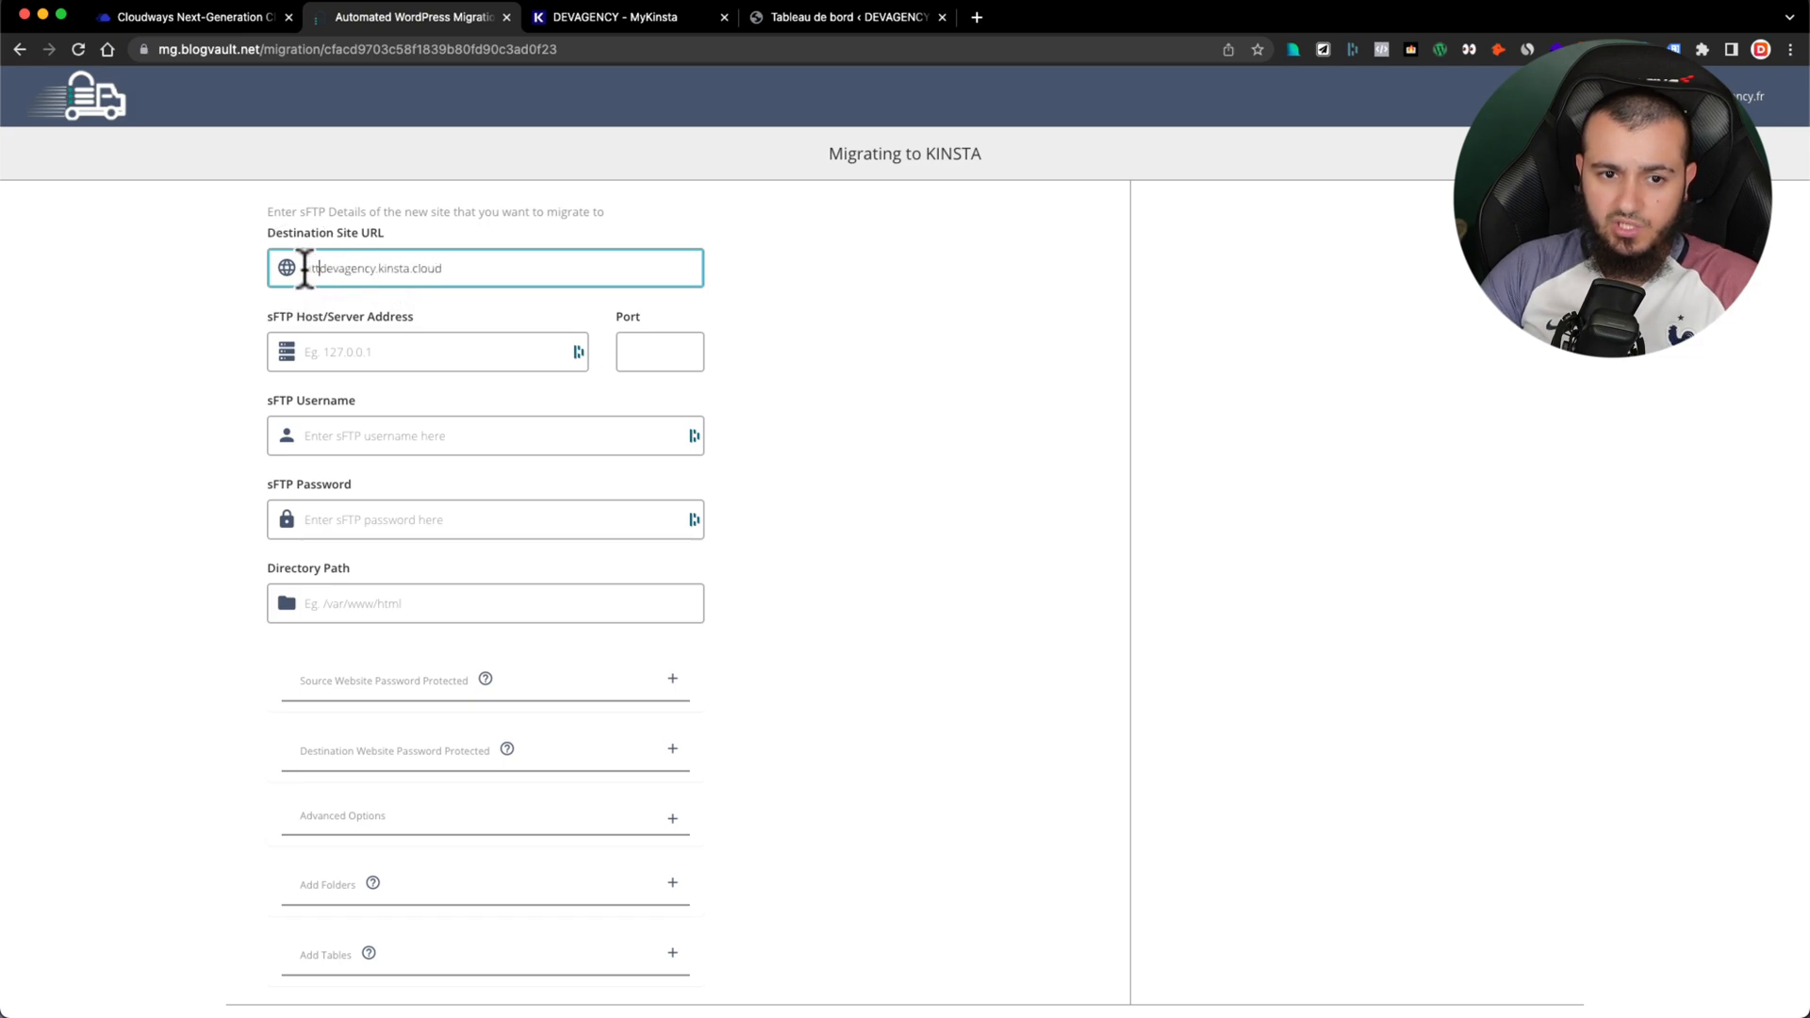
text(/)
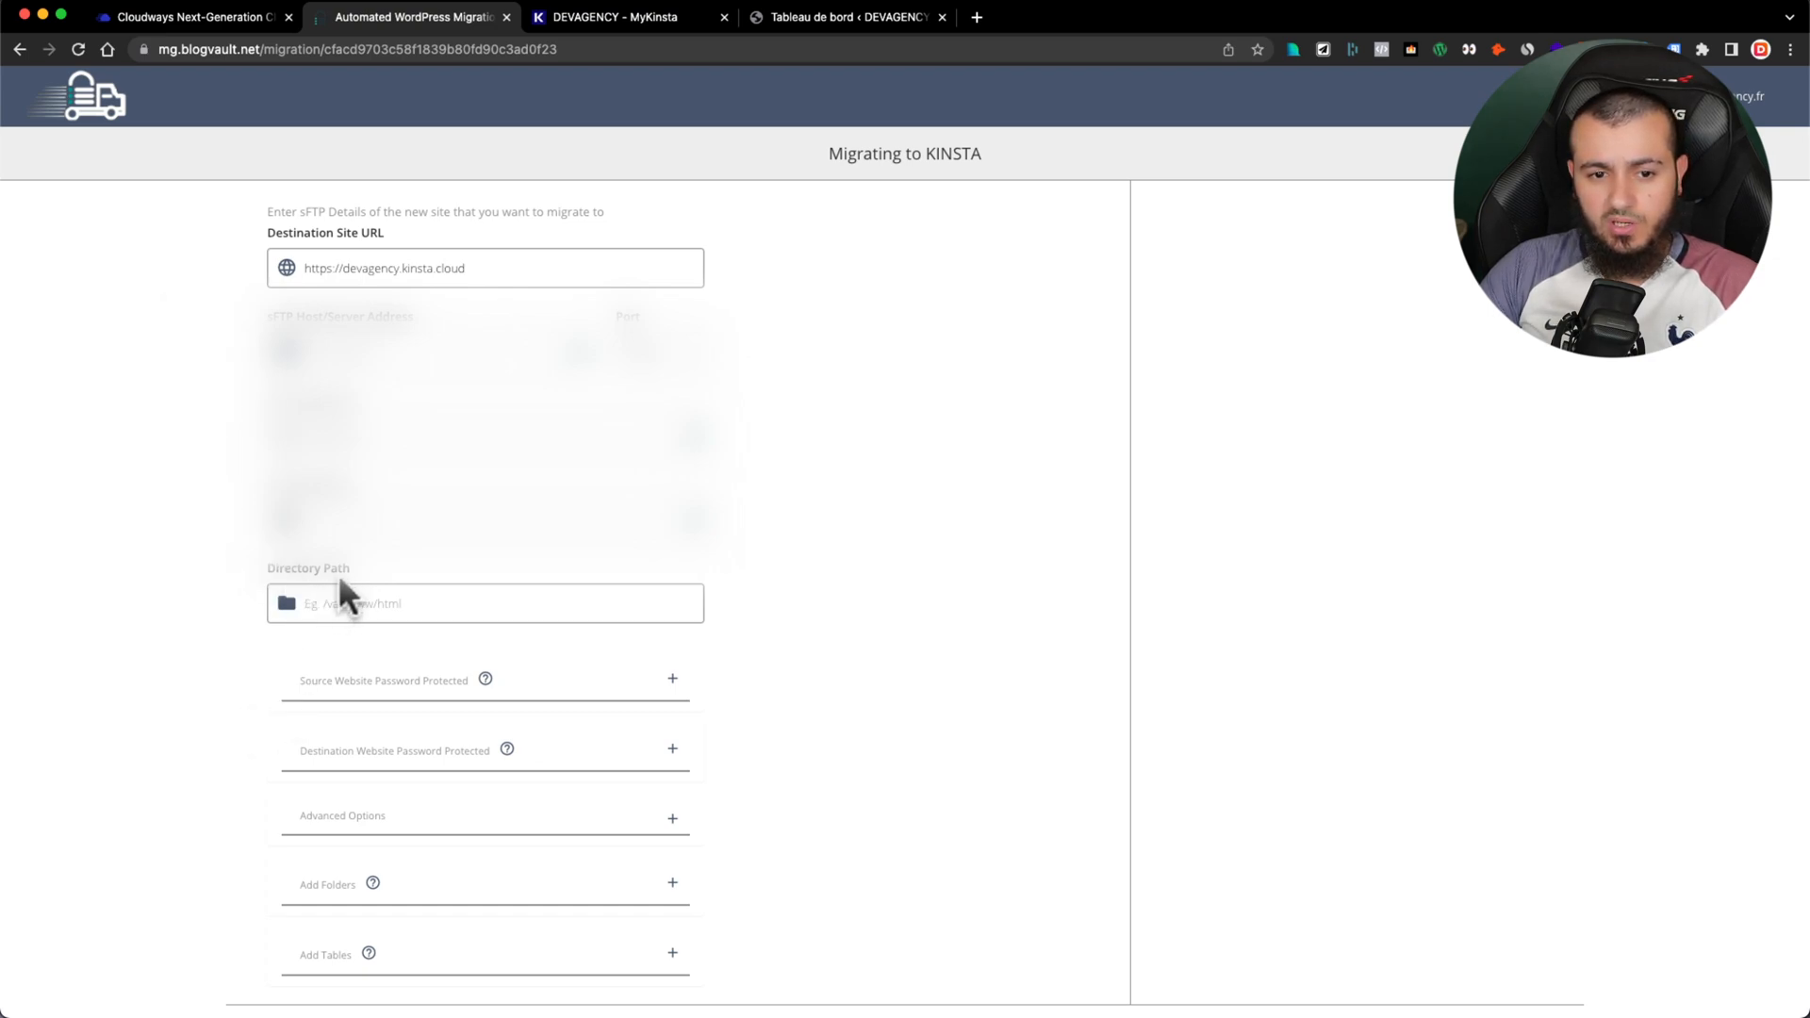
Step: Open the Site Health information in the Kinsta site's WordPress dashboard to look up the directory path
click(822, 19)
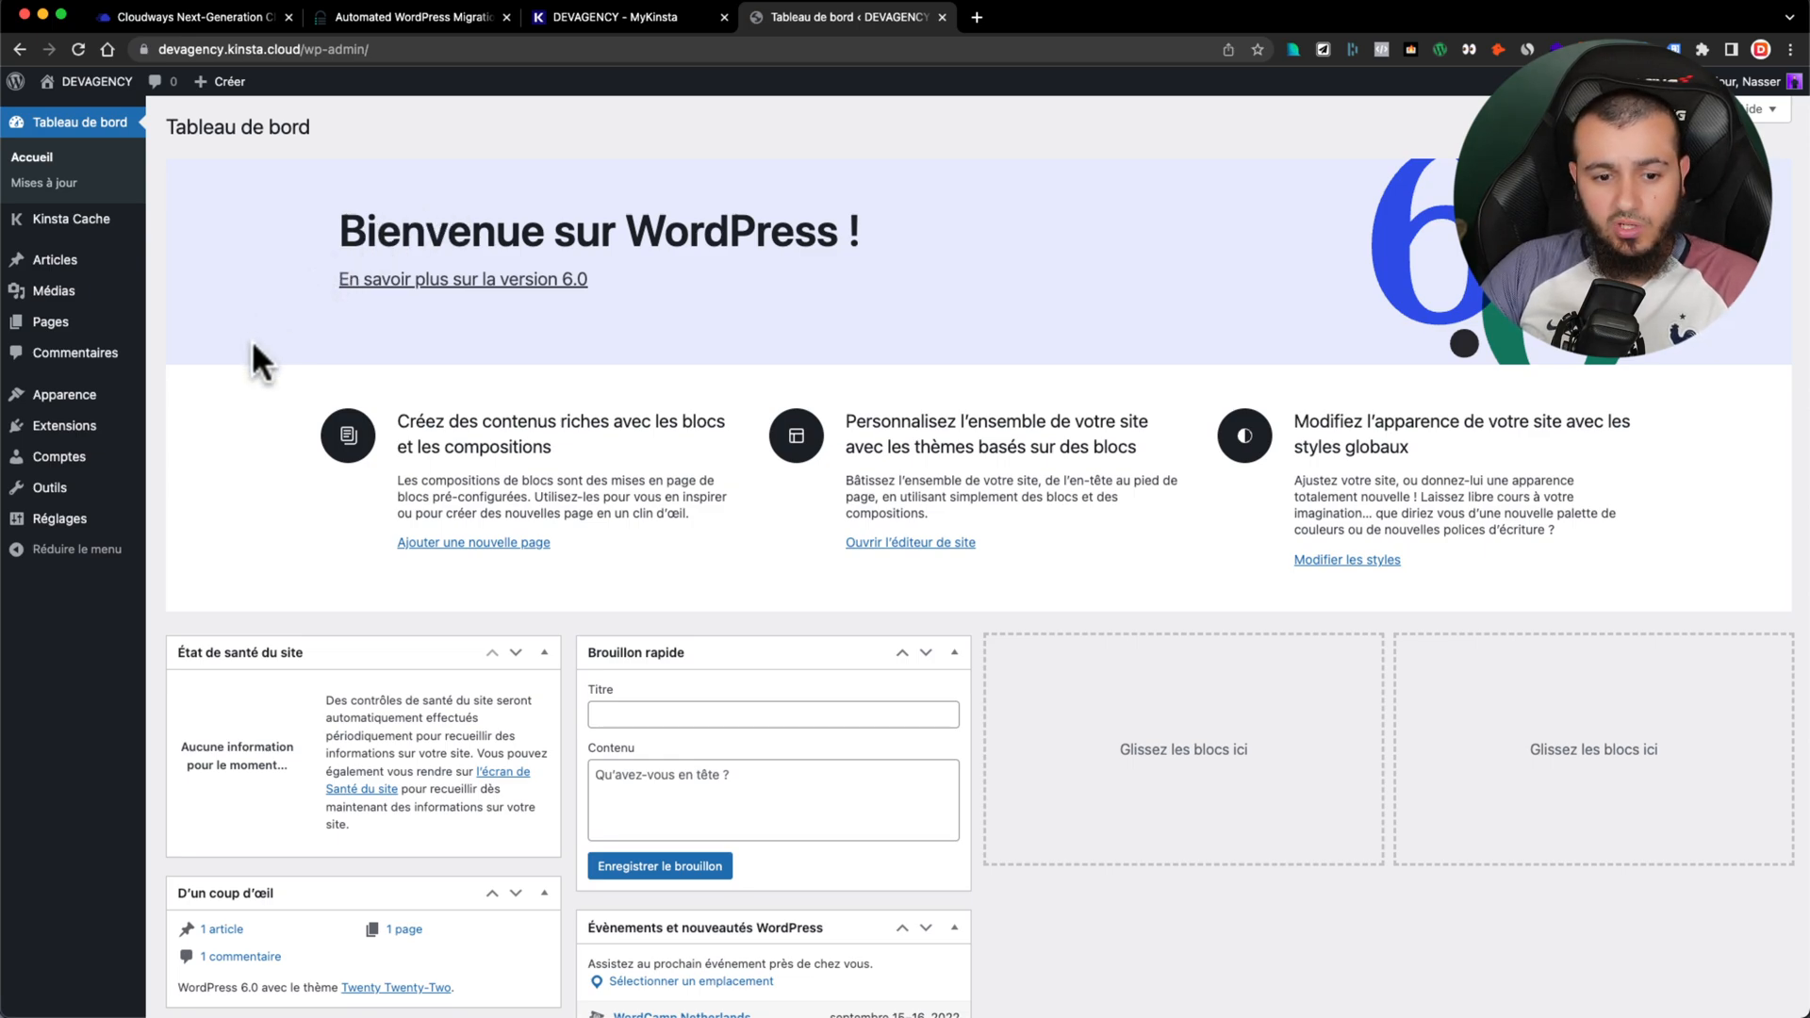
mouse_move(92, 490)
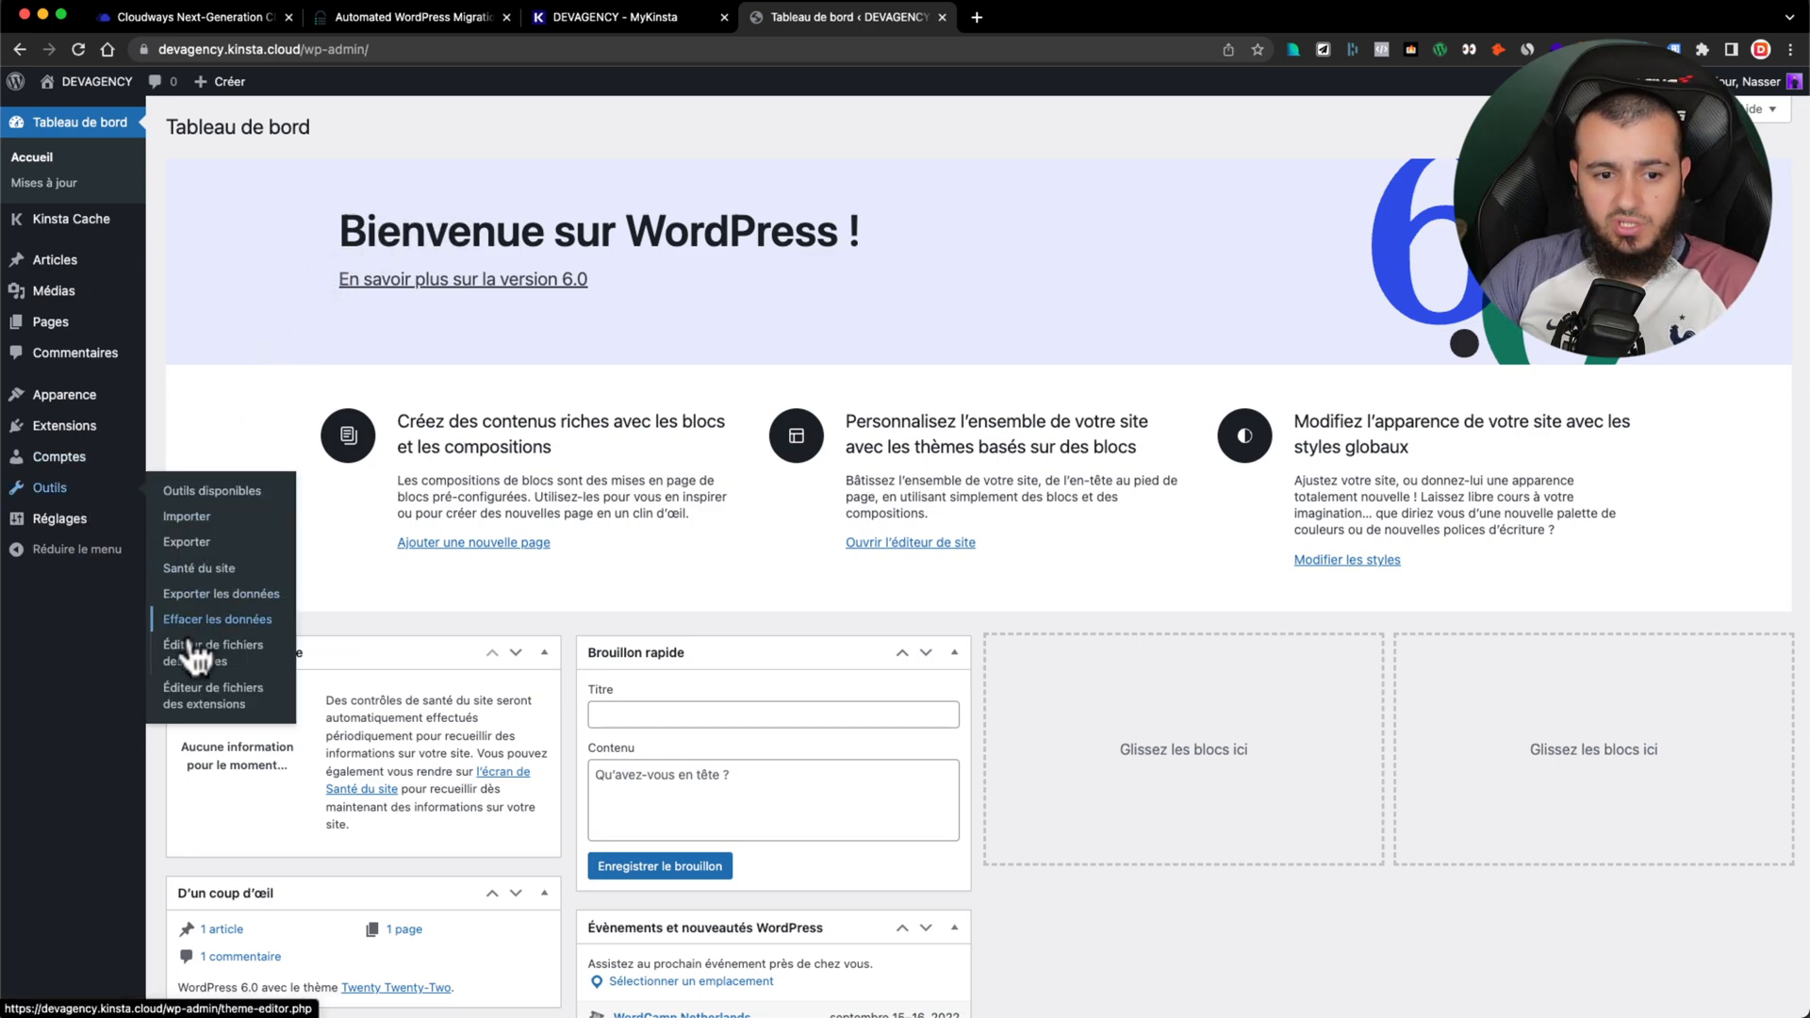
click(185, 570)
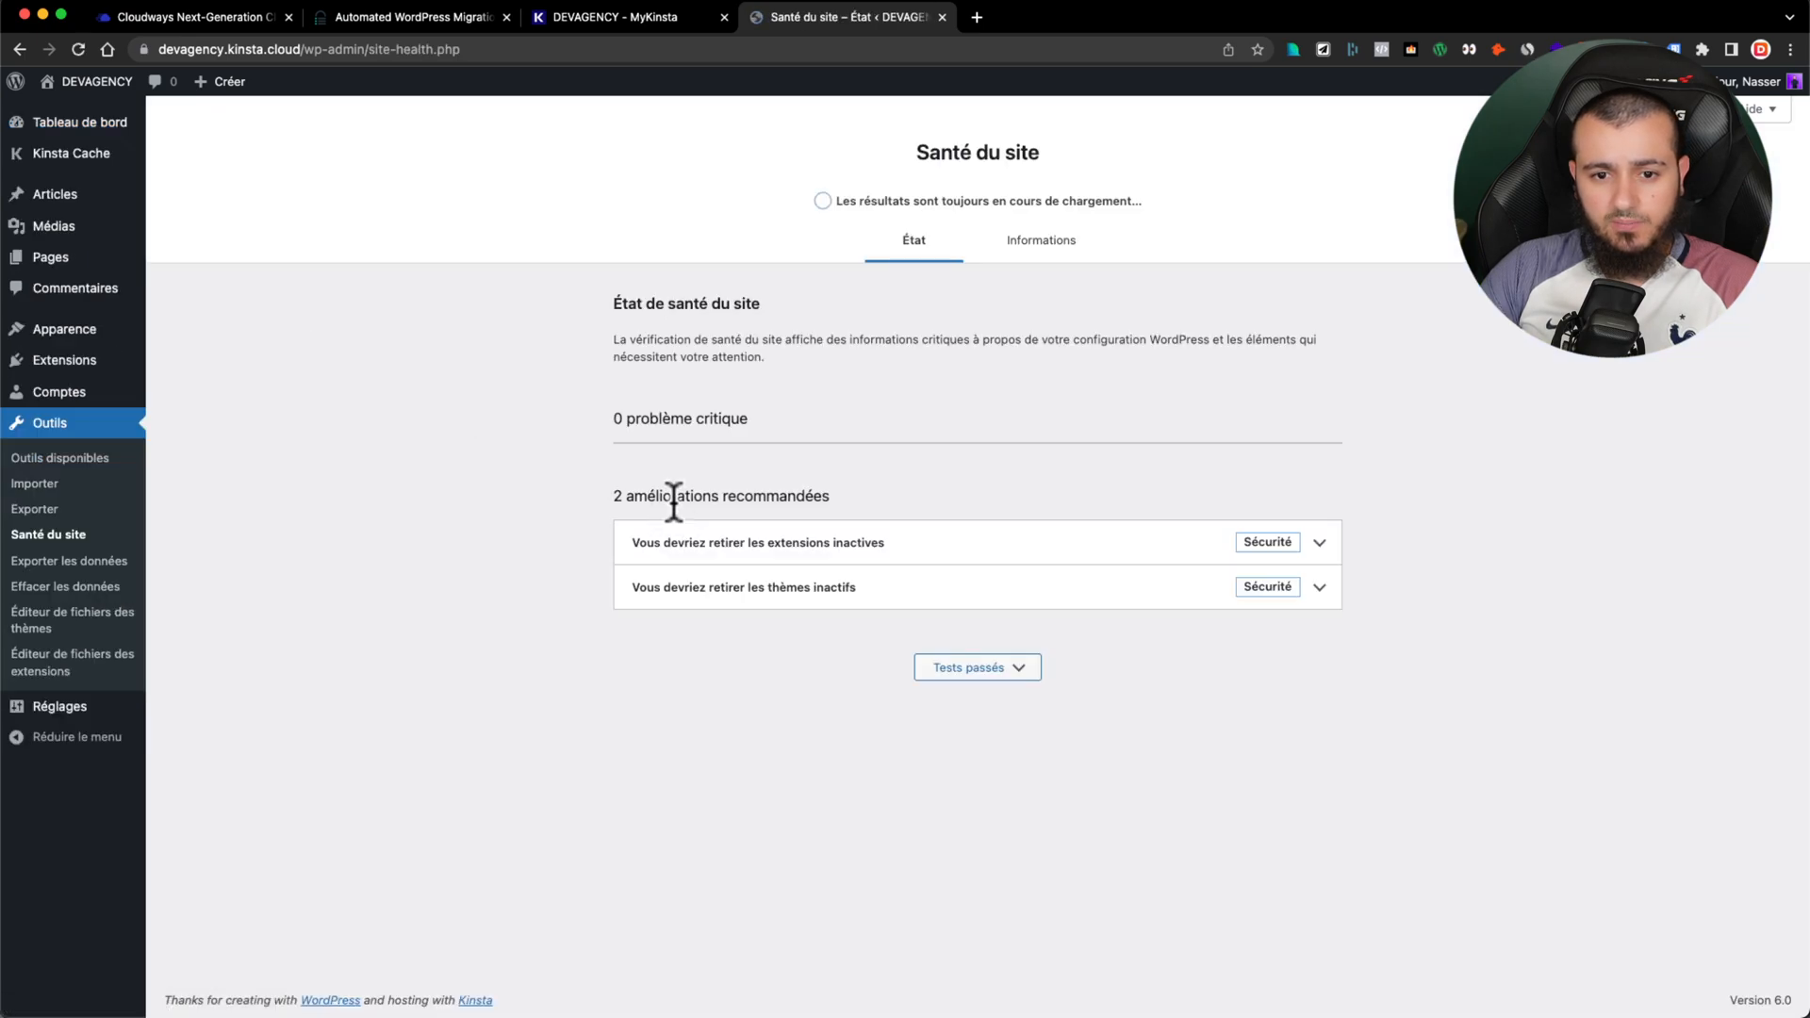
click(1032, 264)
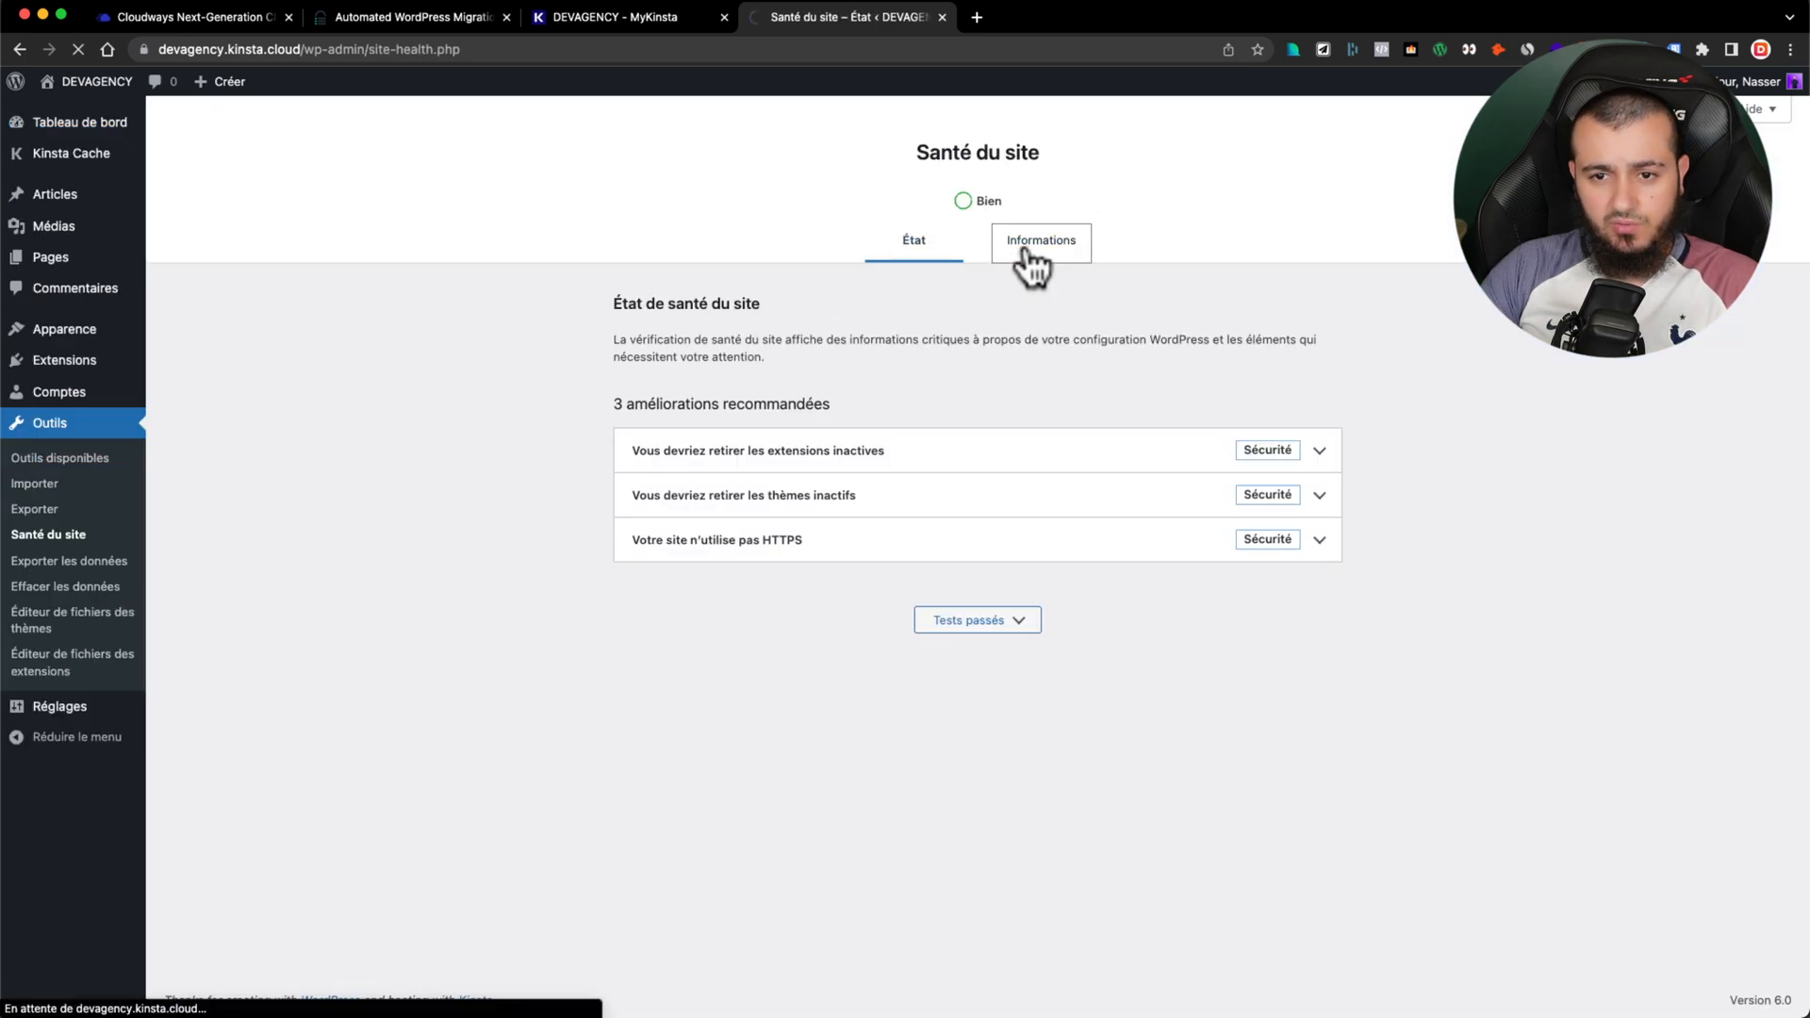
scroll(570, 594, down, 1)
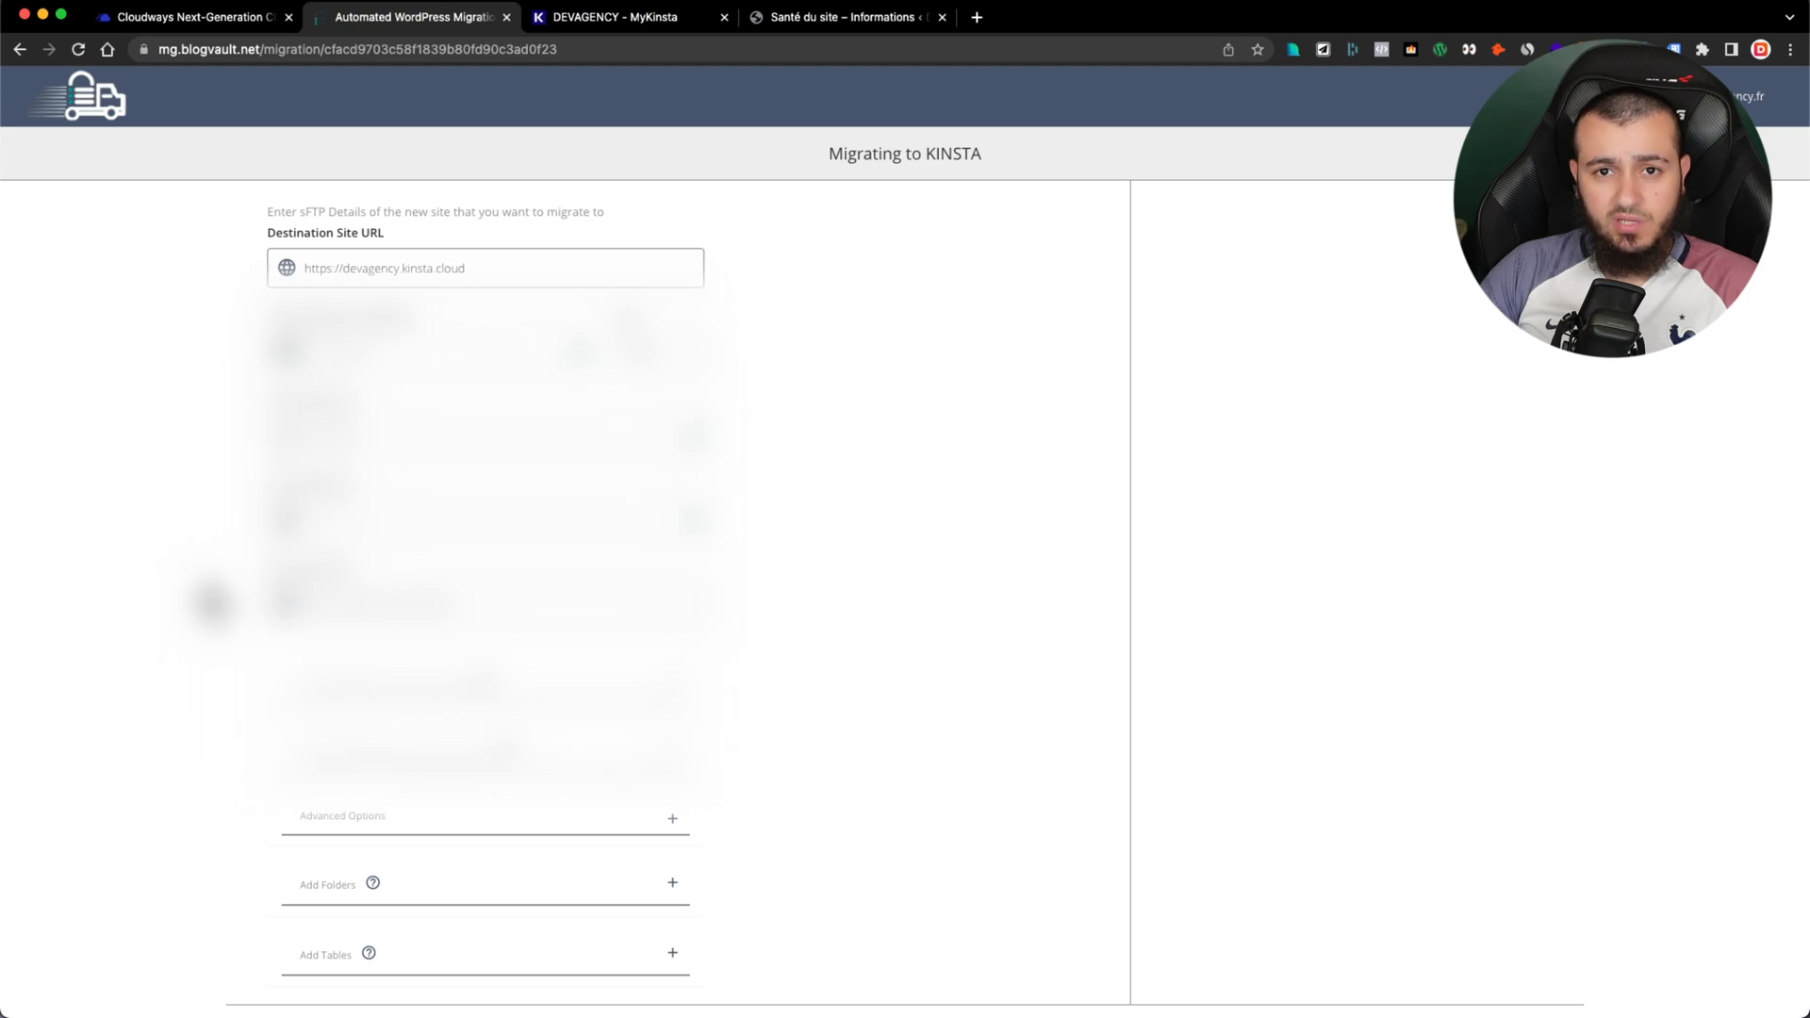
scroll(1013, 745, down, 2)
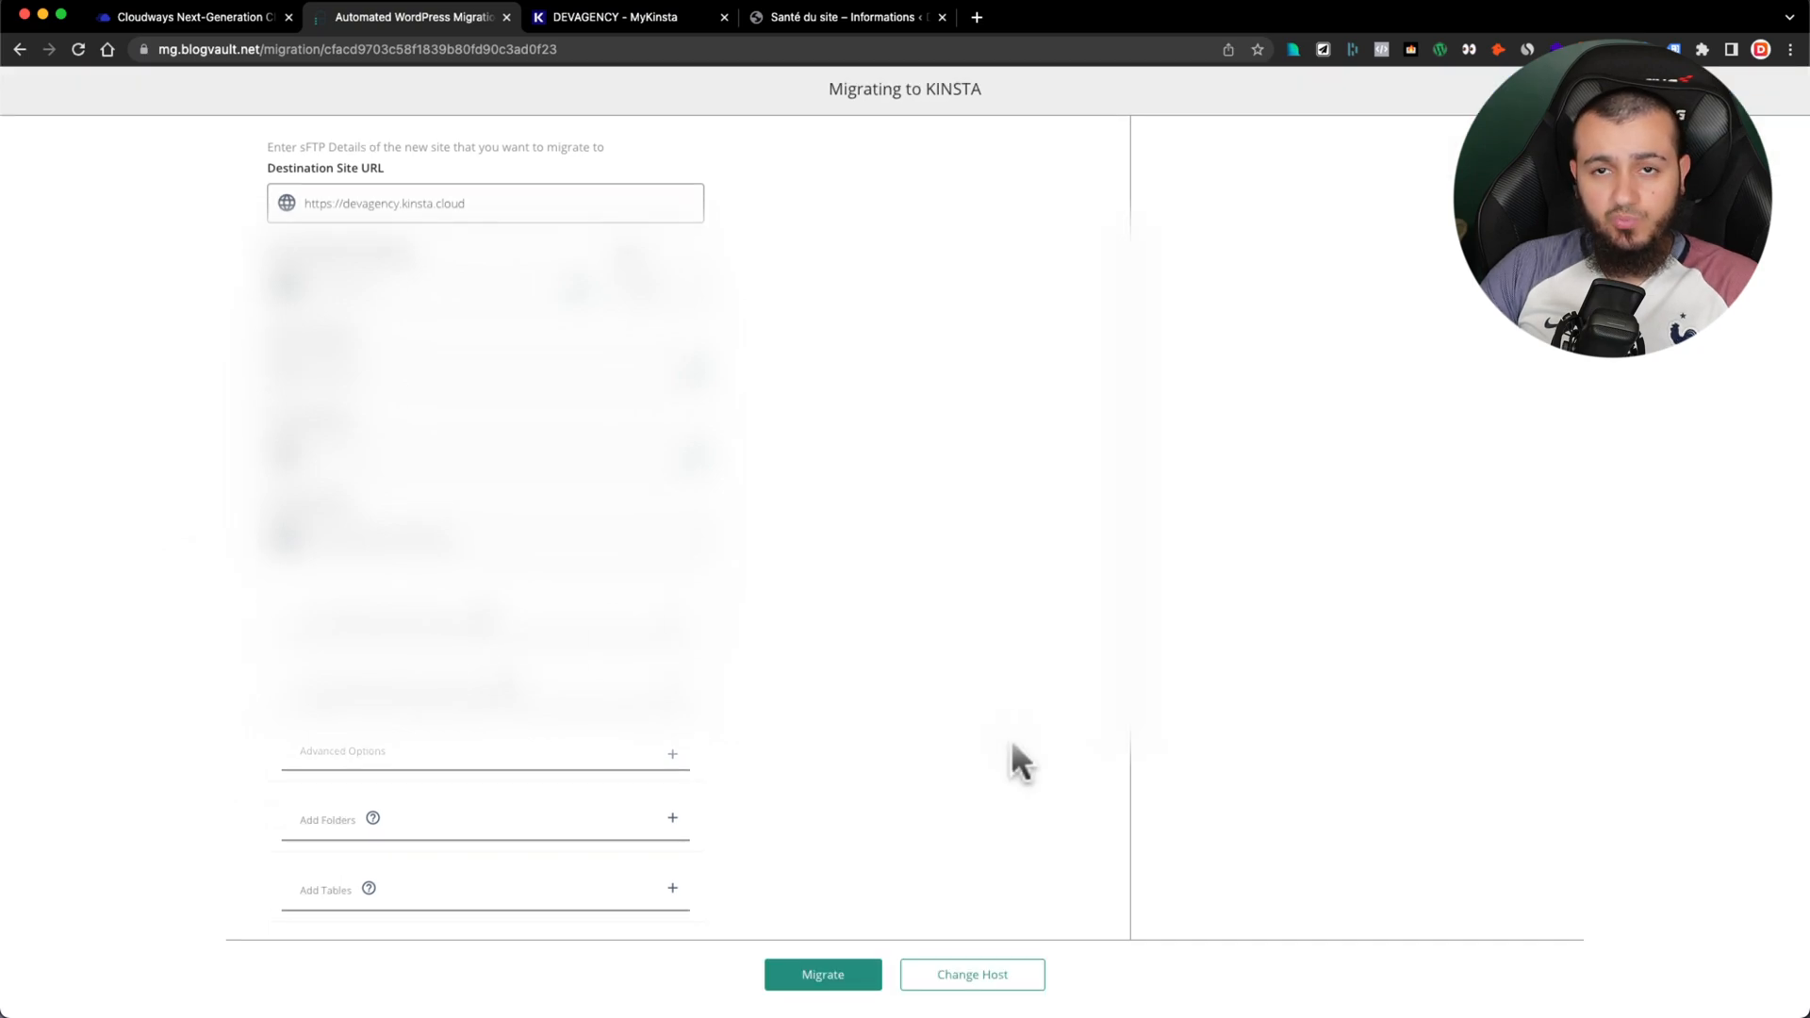
click(811, 980)
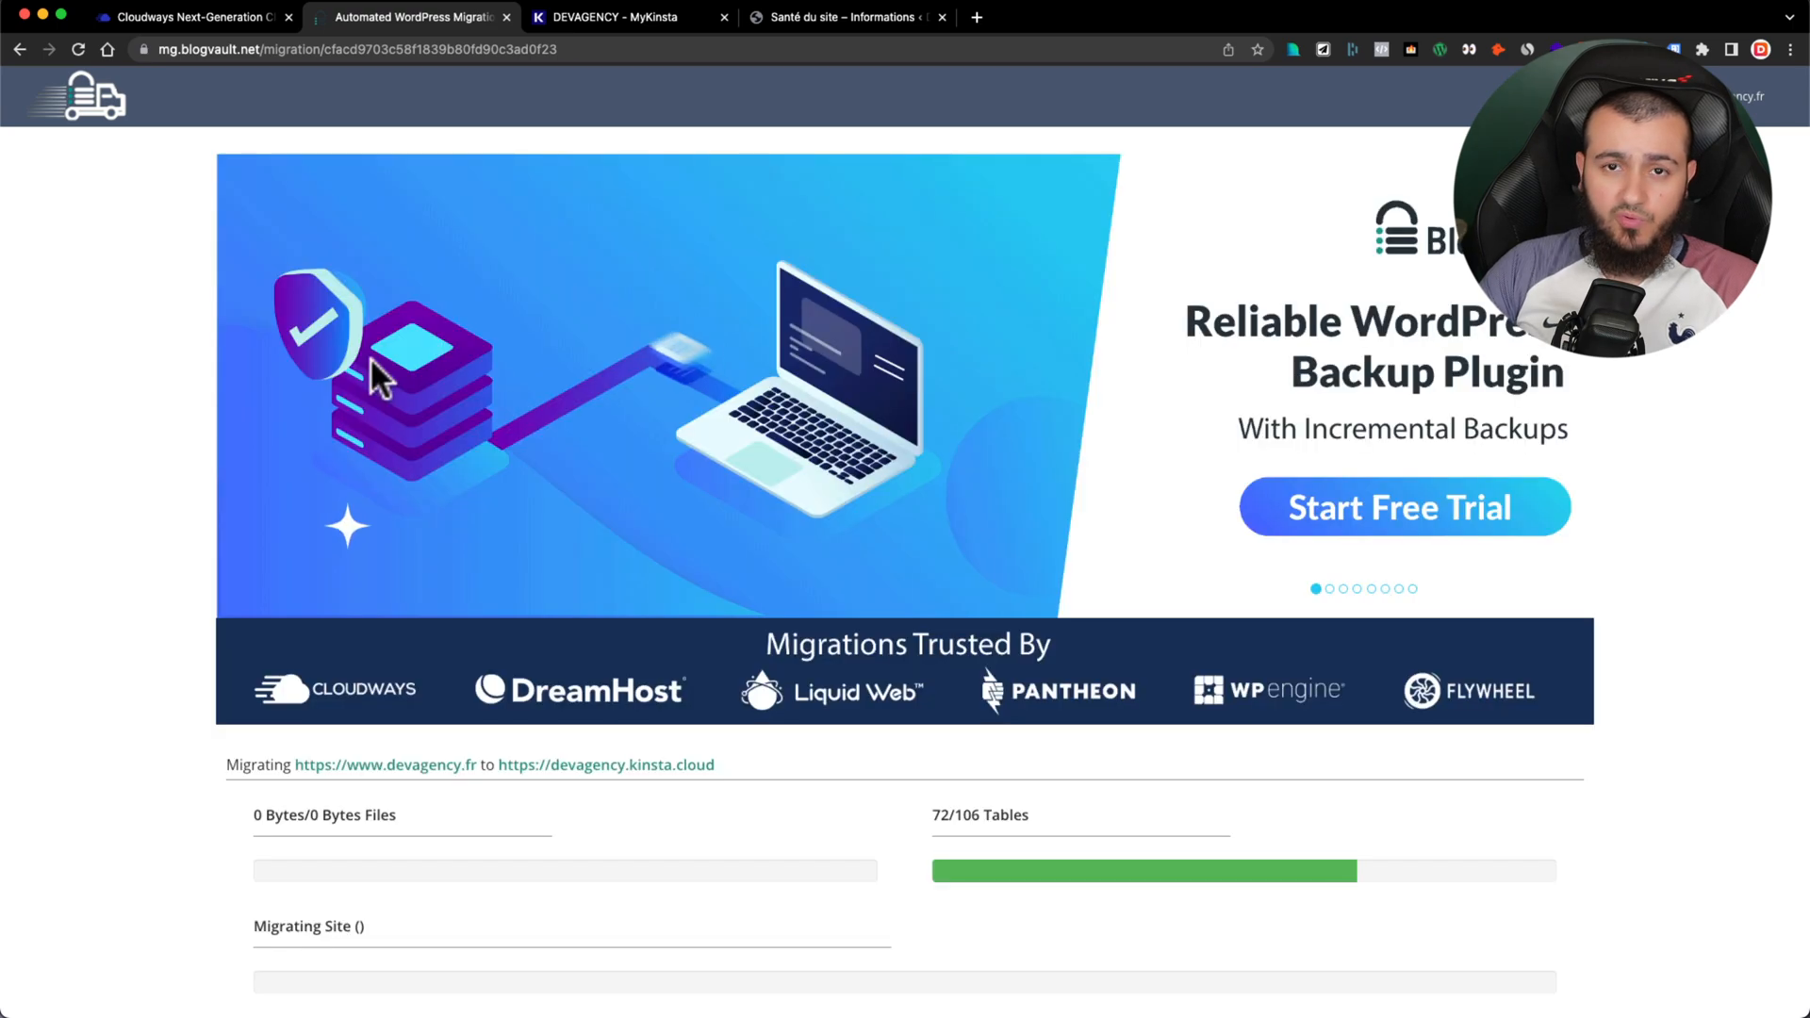
scroll(138, 645, down, 1)
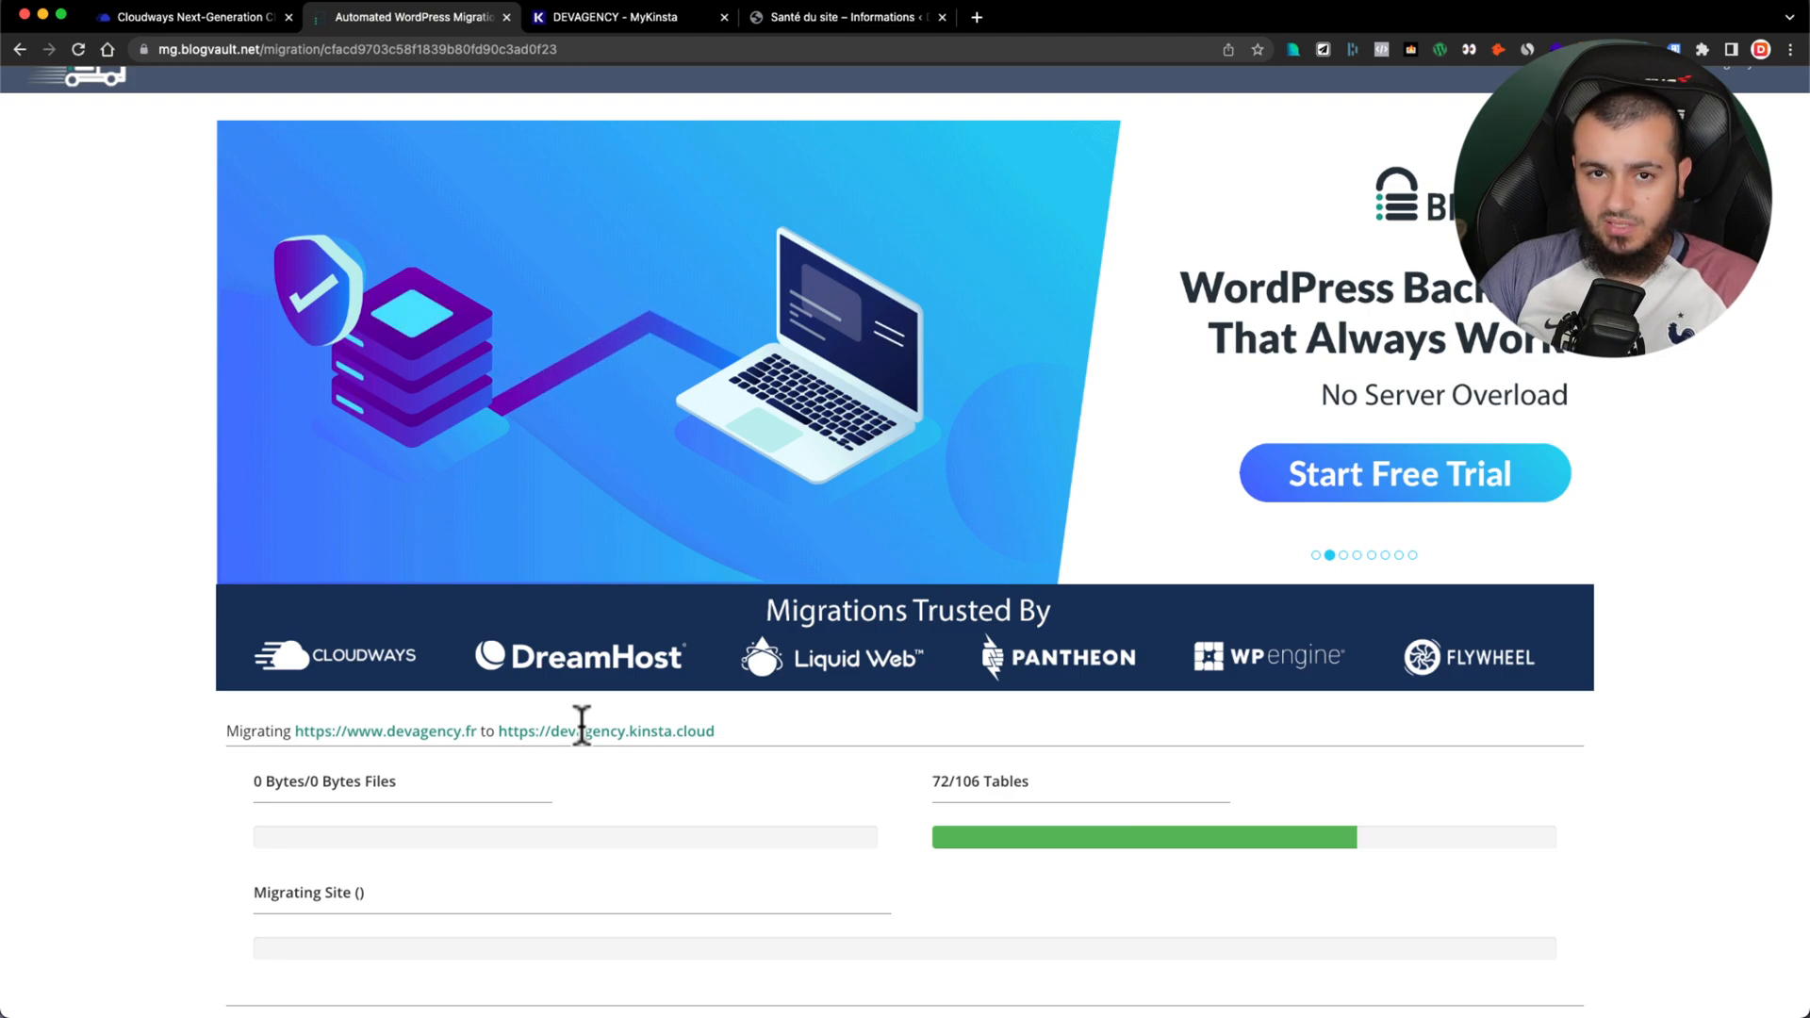
scroll(582, 726, down, 2)
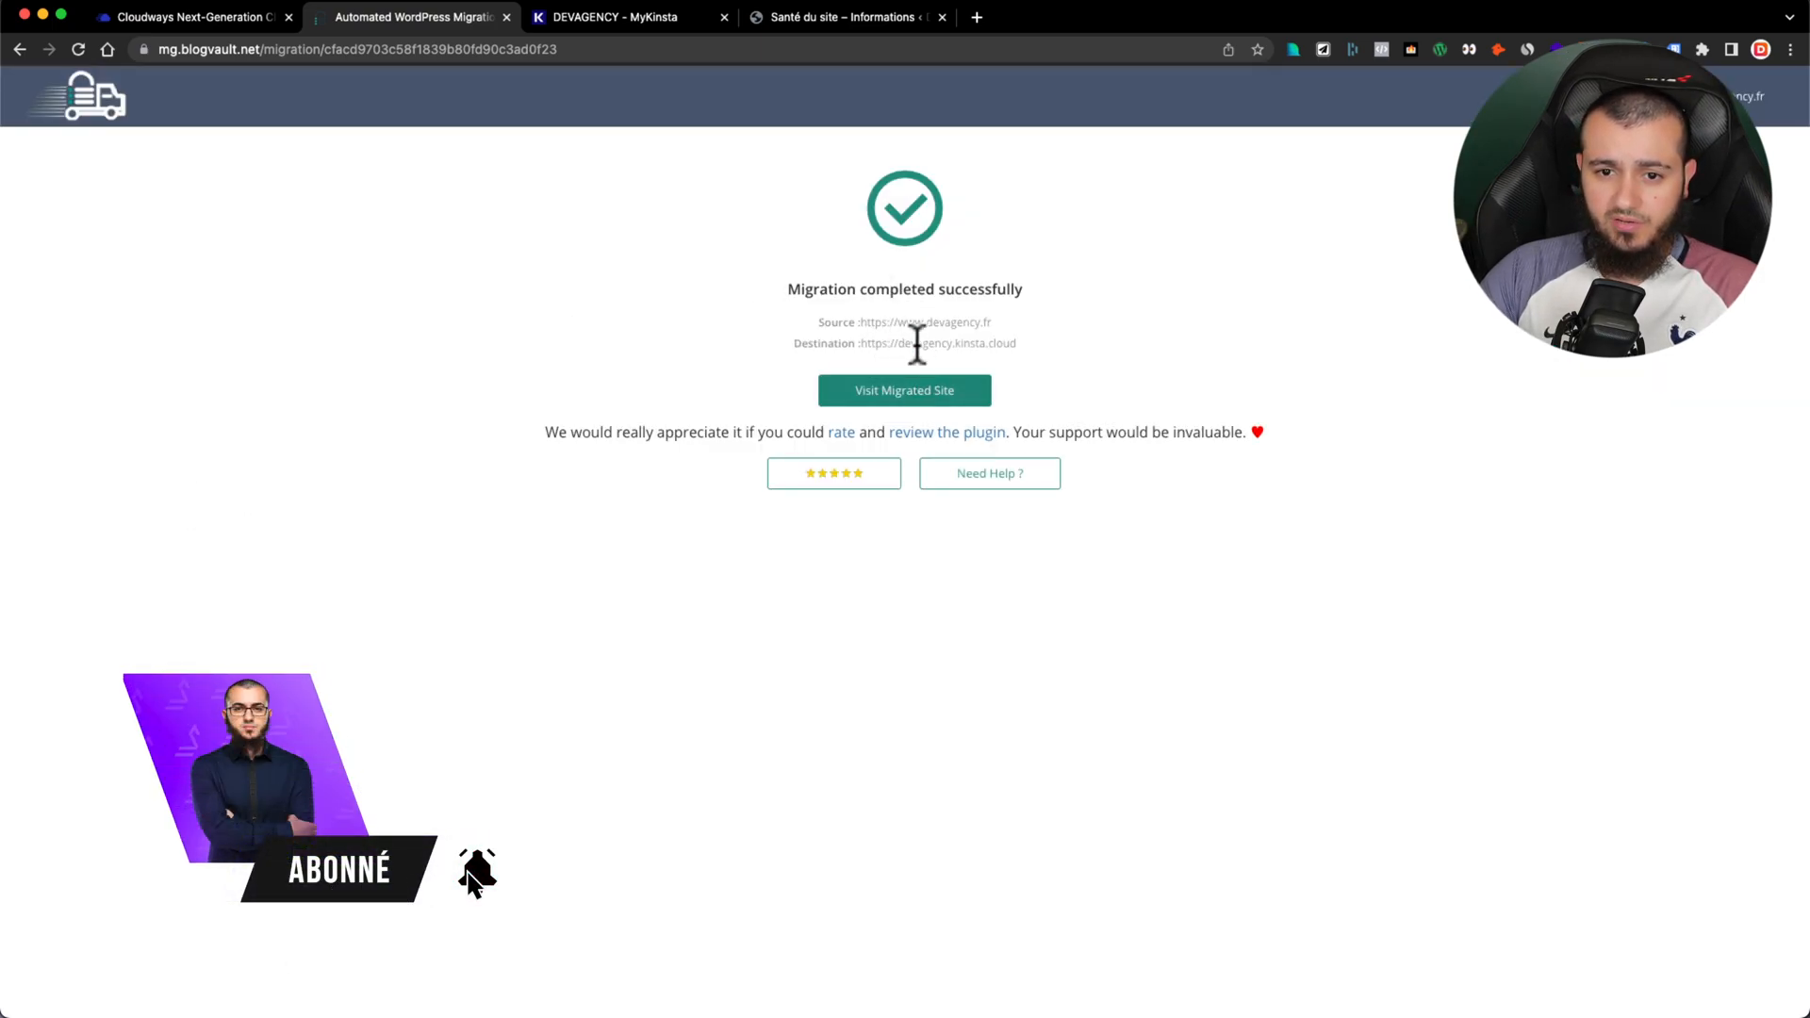
Step: Check the source and destination addresses listed for the migration
click(863, 345)
drag(864, 345, 1018, 341)
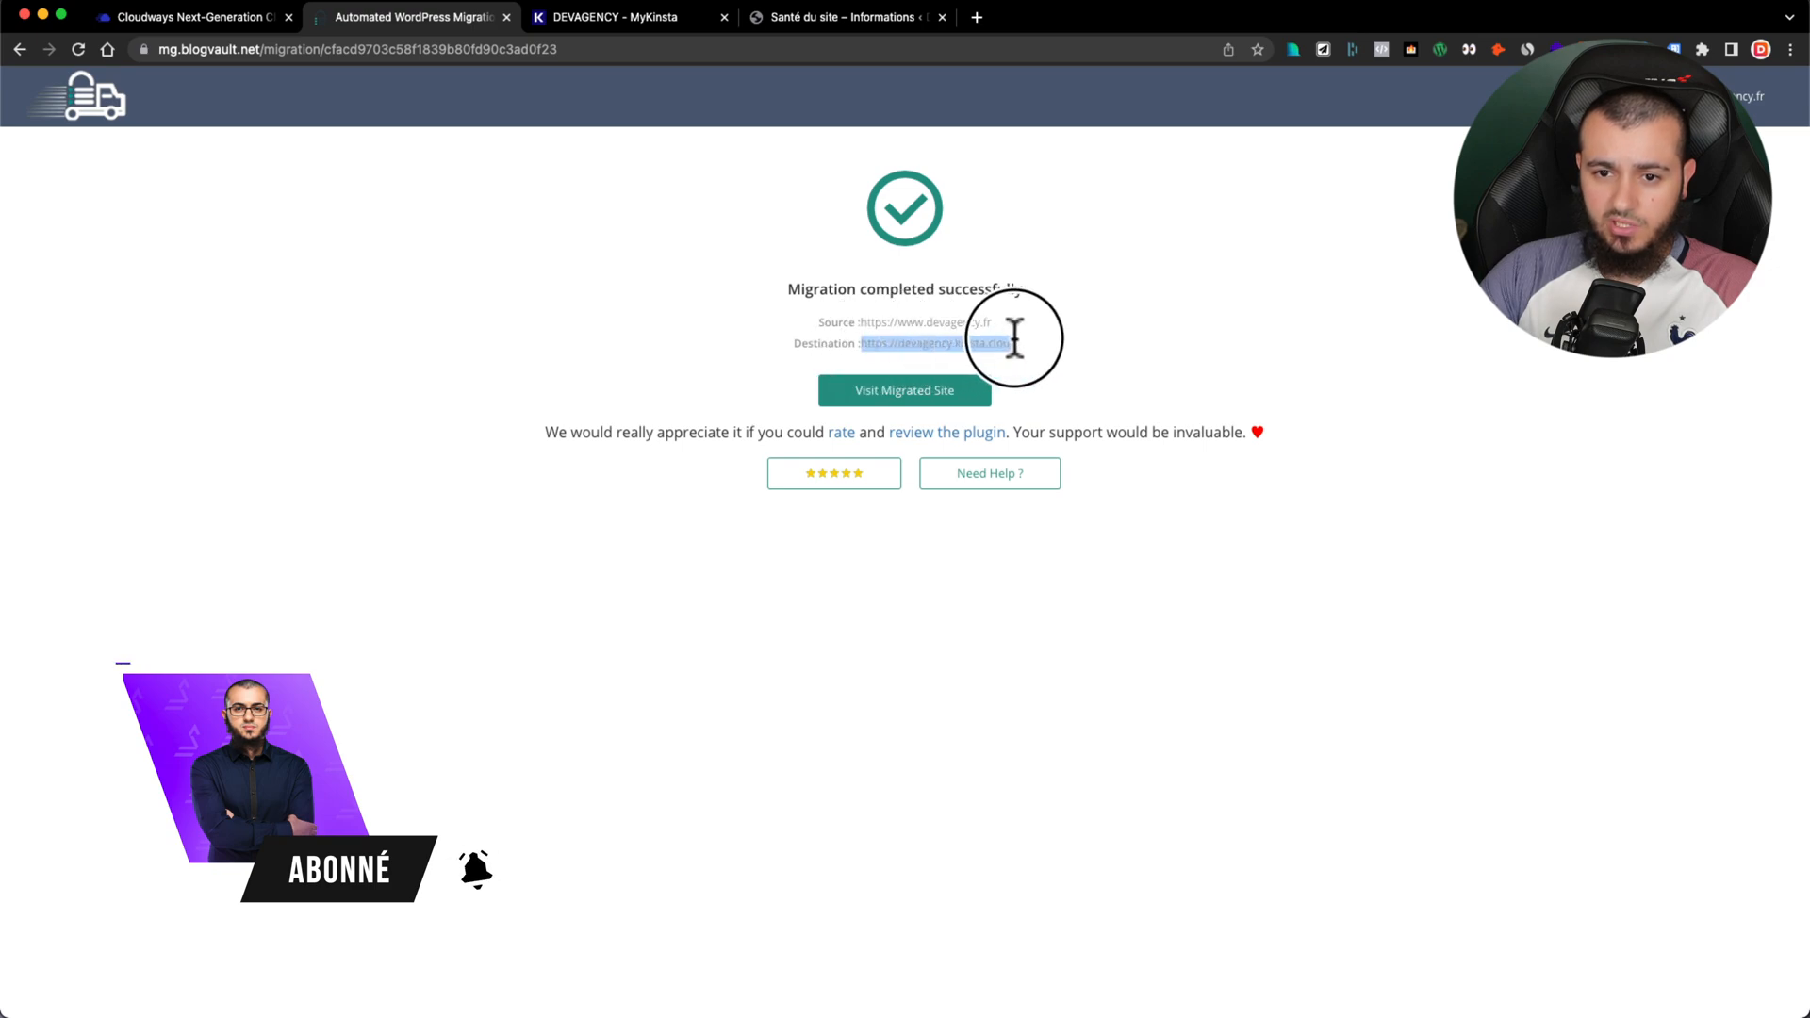
drag(864, 322, 997, 324)
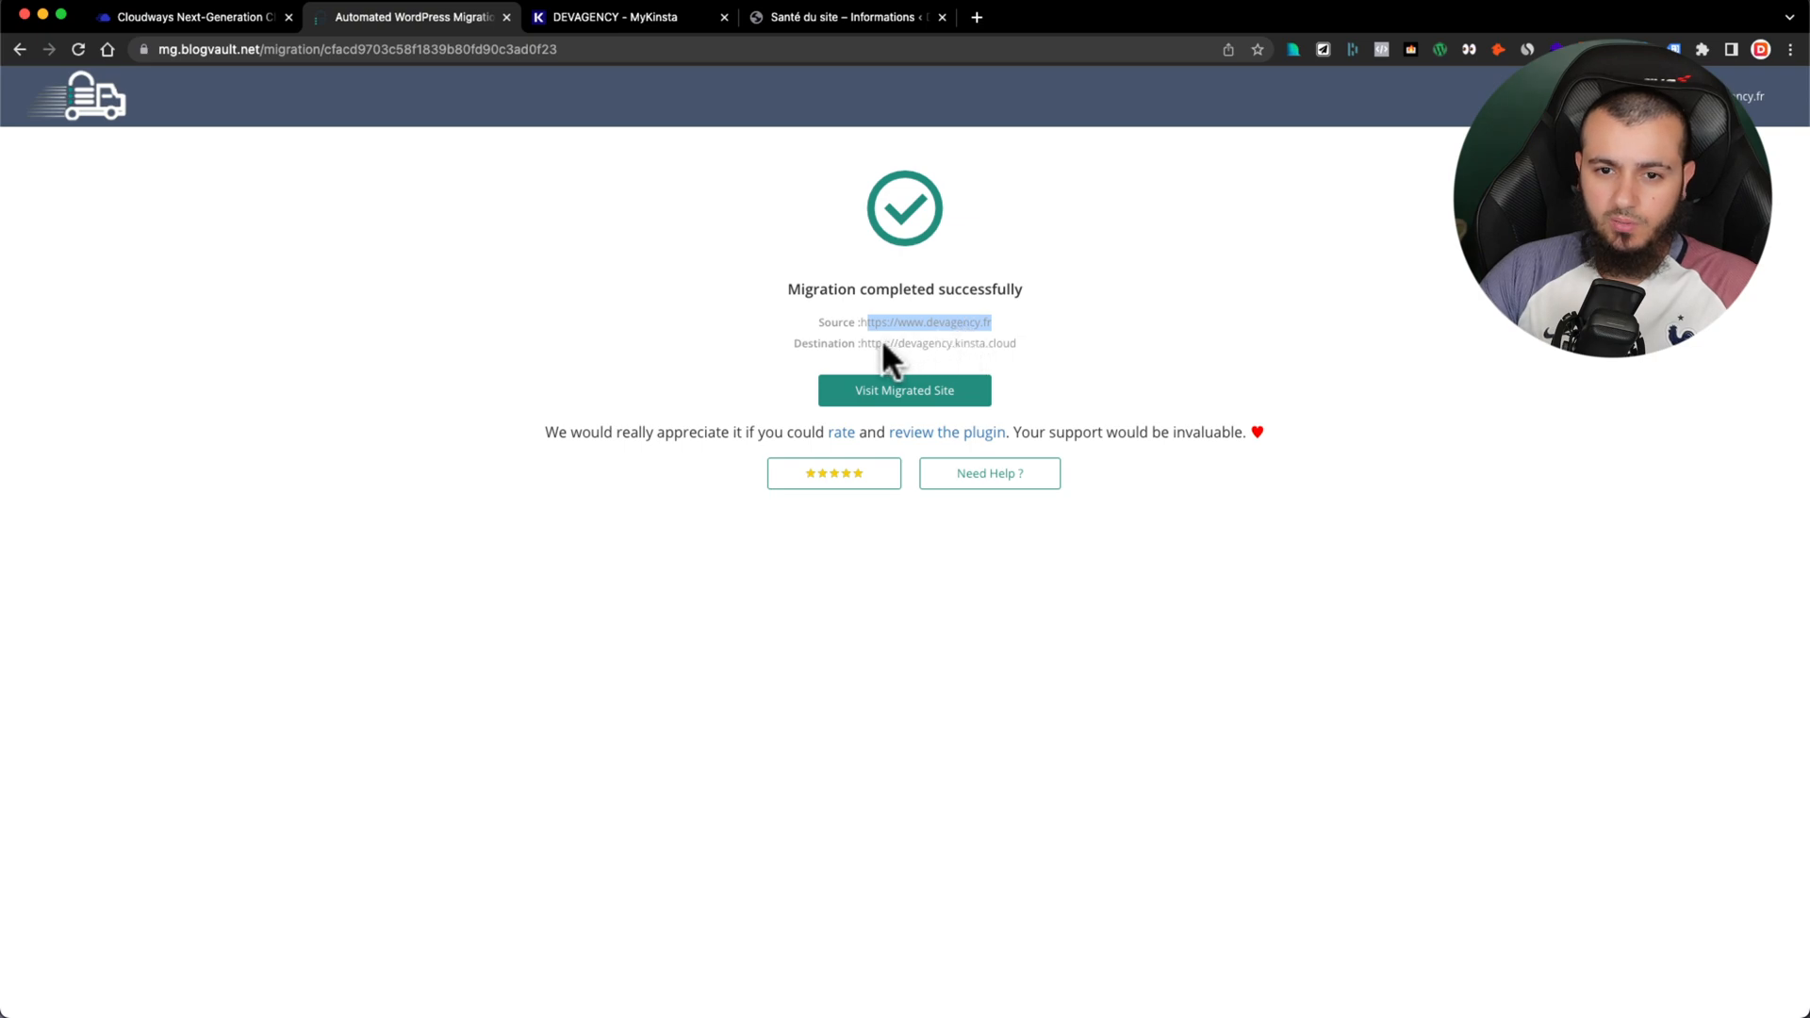
drag(867, 345, 987, 346)
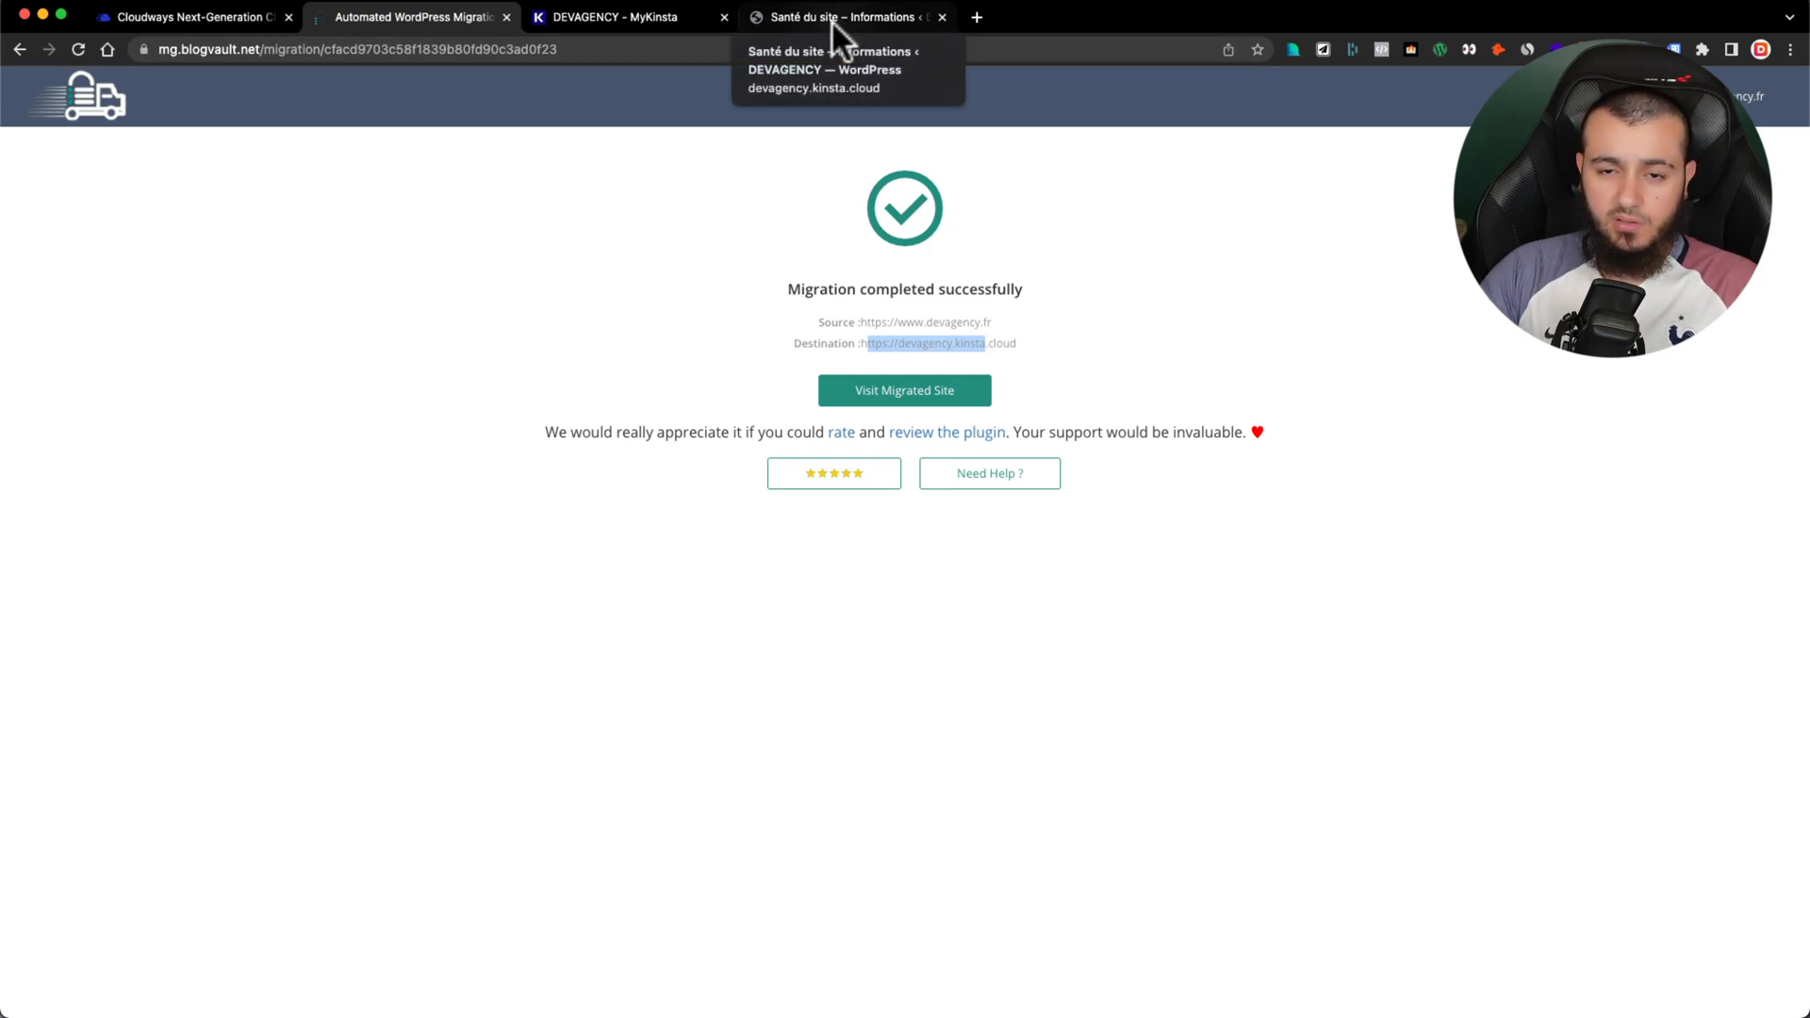
Step: Visit the migrated site and check its À Propos and Accueil pages
click(900, 396)
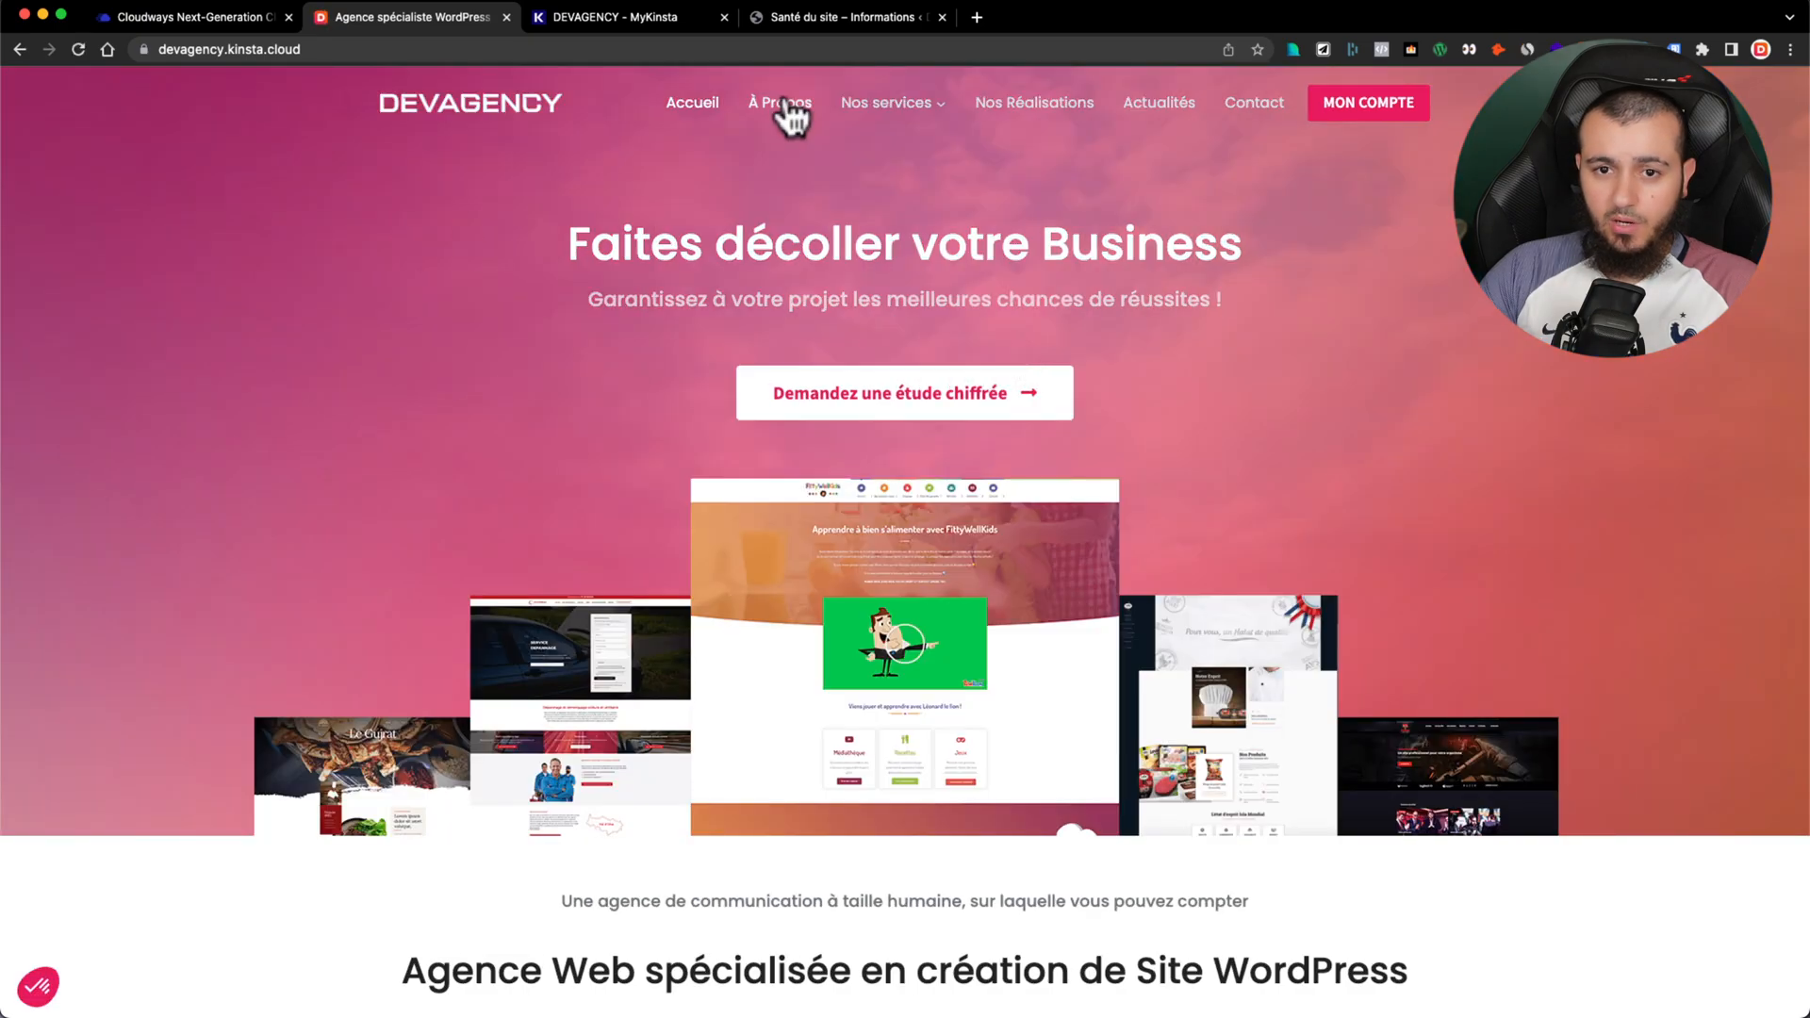
click(765, 105)
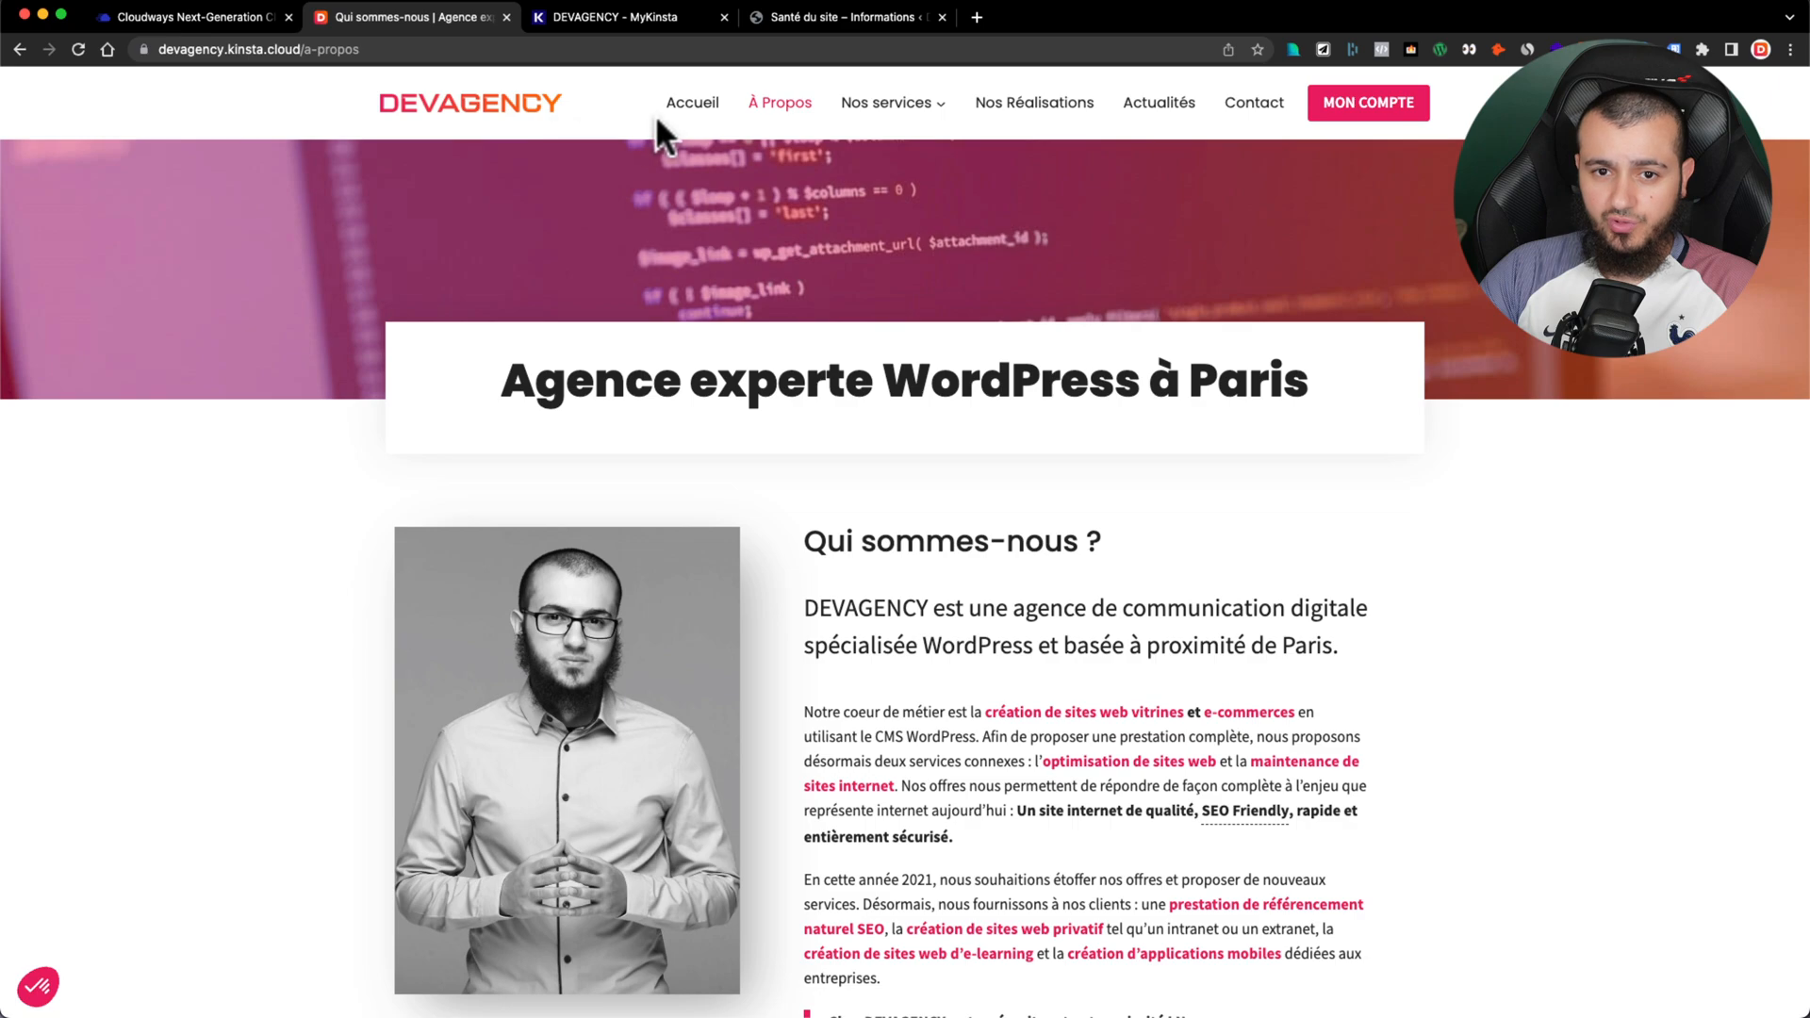
click(684, 114)
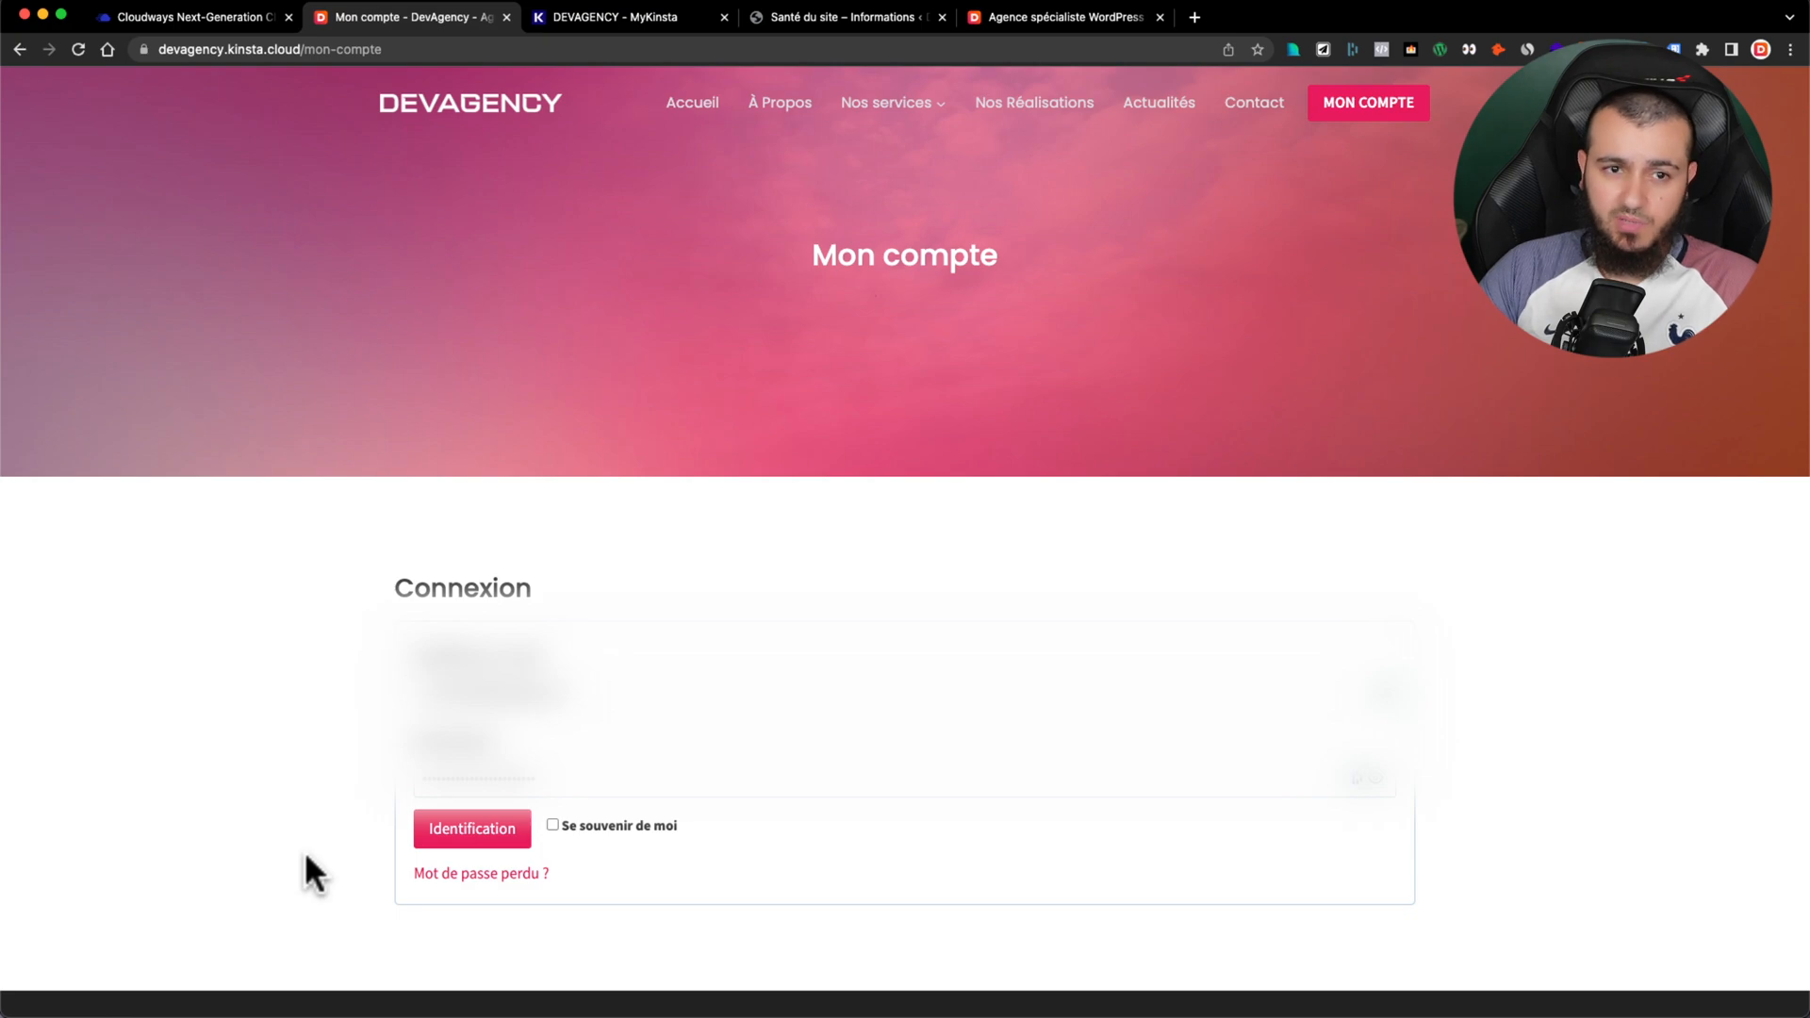
Step: Submit the login form on the migrated site's Mon compte page and dismiss the offer to save the credentials
key(Return)
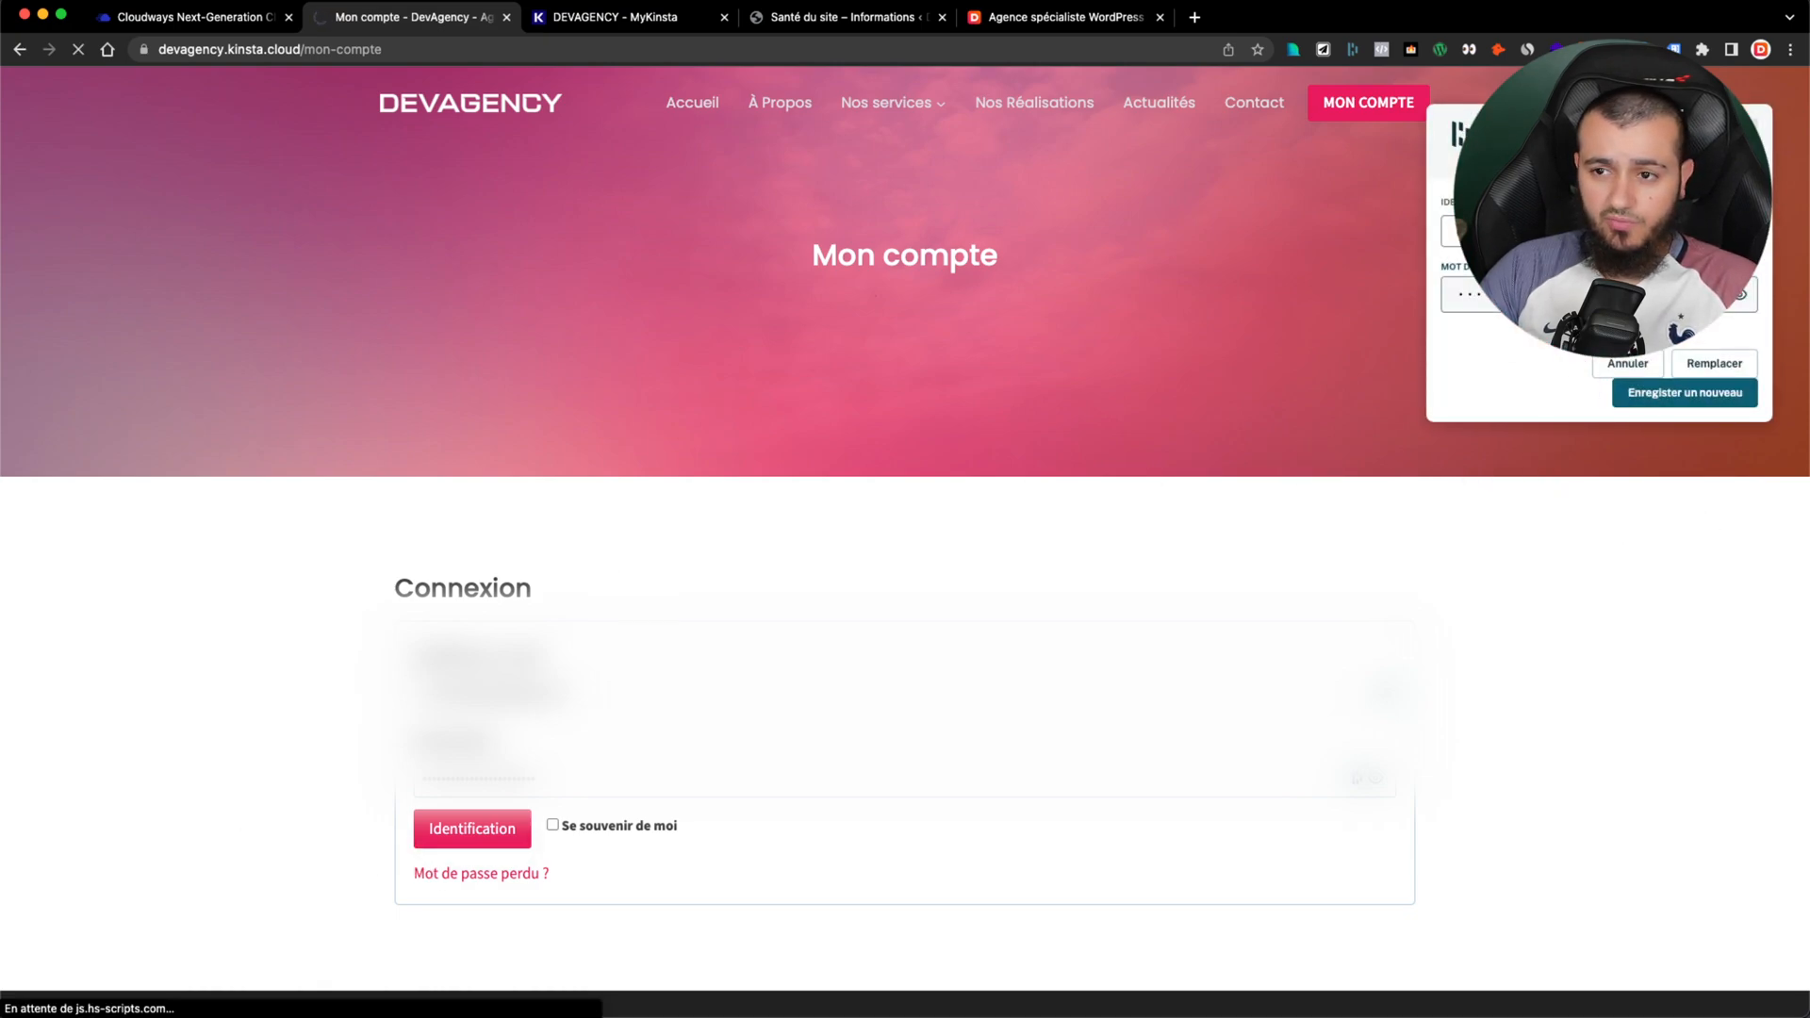
click(1746, 135)
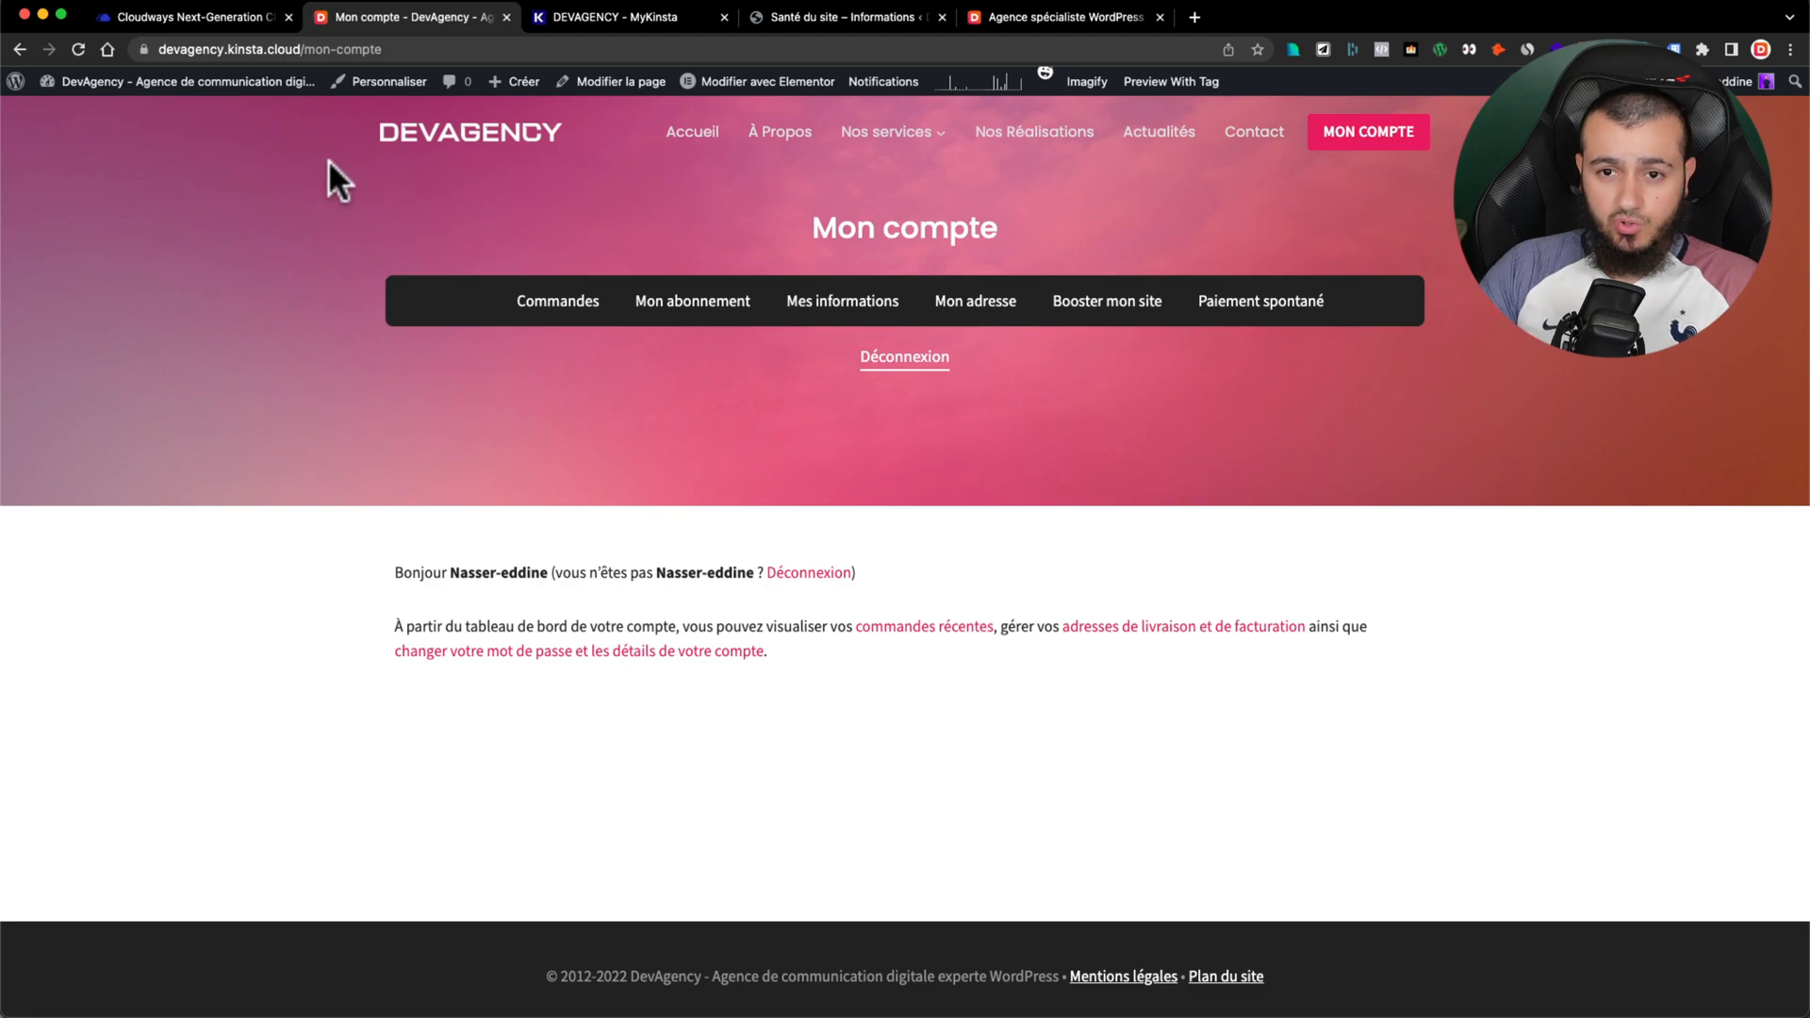
Step: In the dashboard of the original devagency.fr site, search the extensions for "Maintenance" and install WP Maintenance Mode by Themeisle
click(1005, 16)
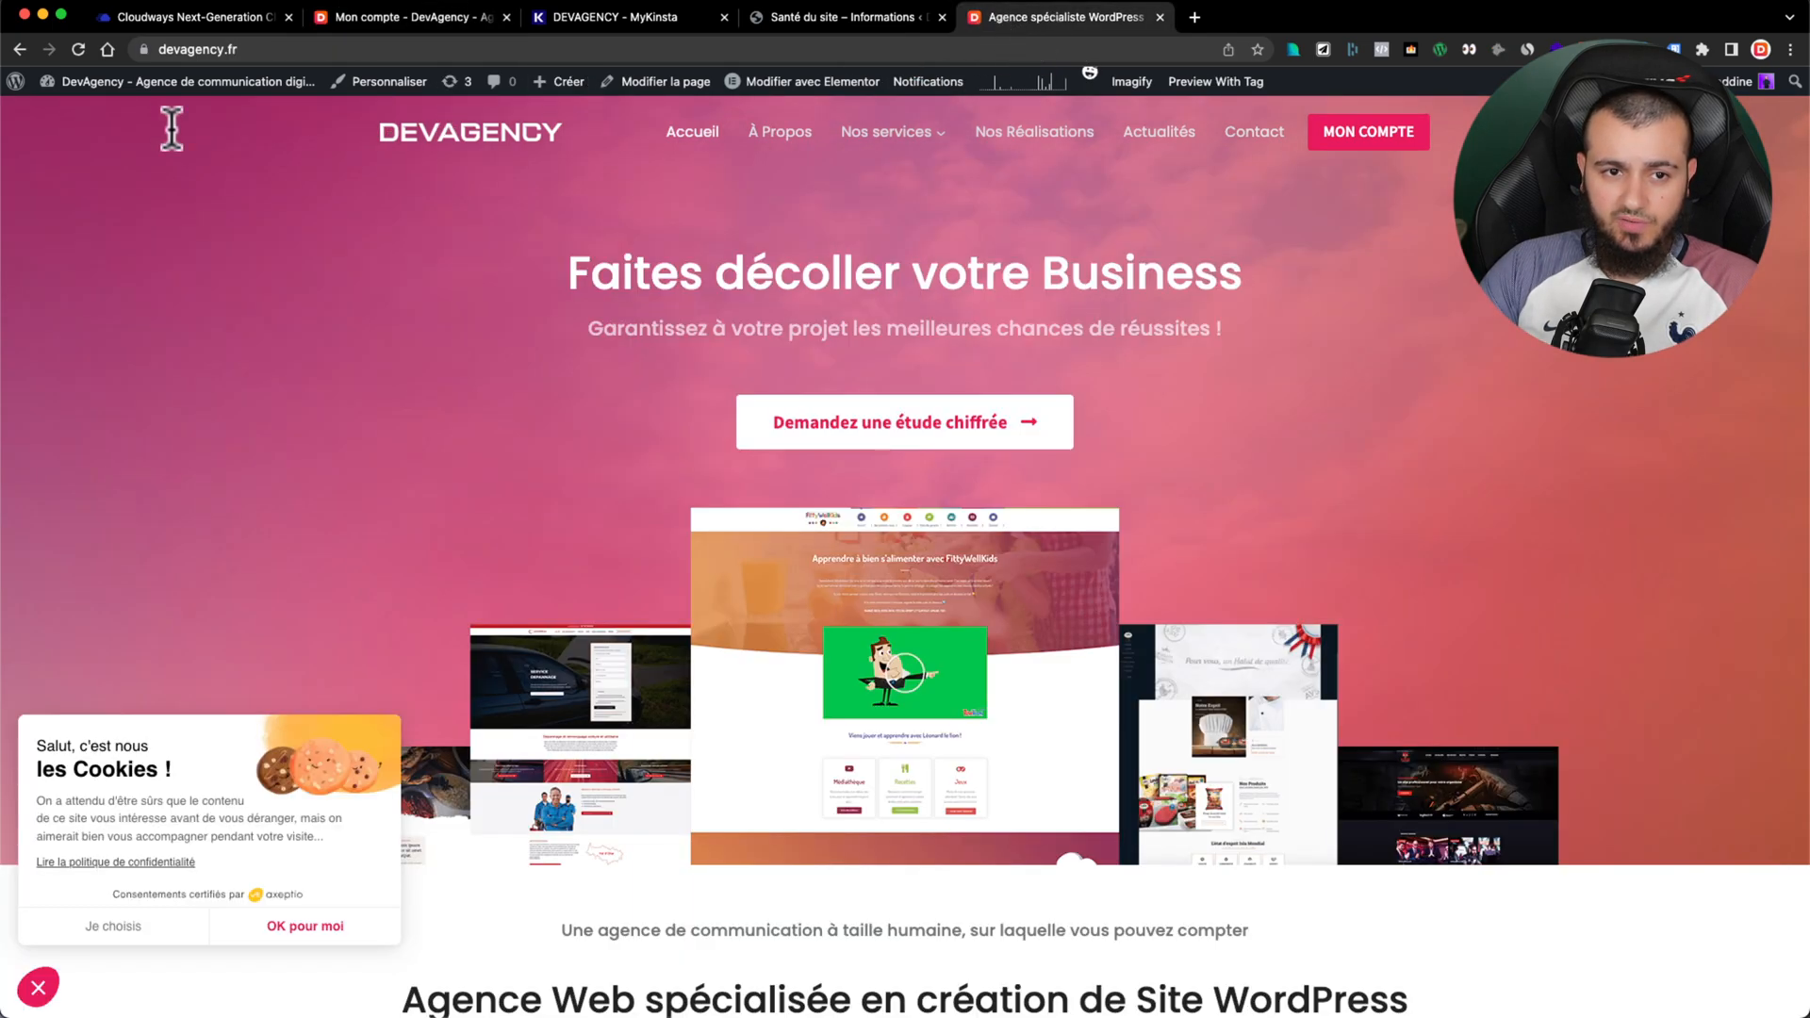
mouse_move(141, 92)
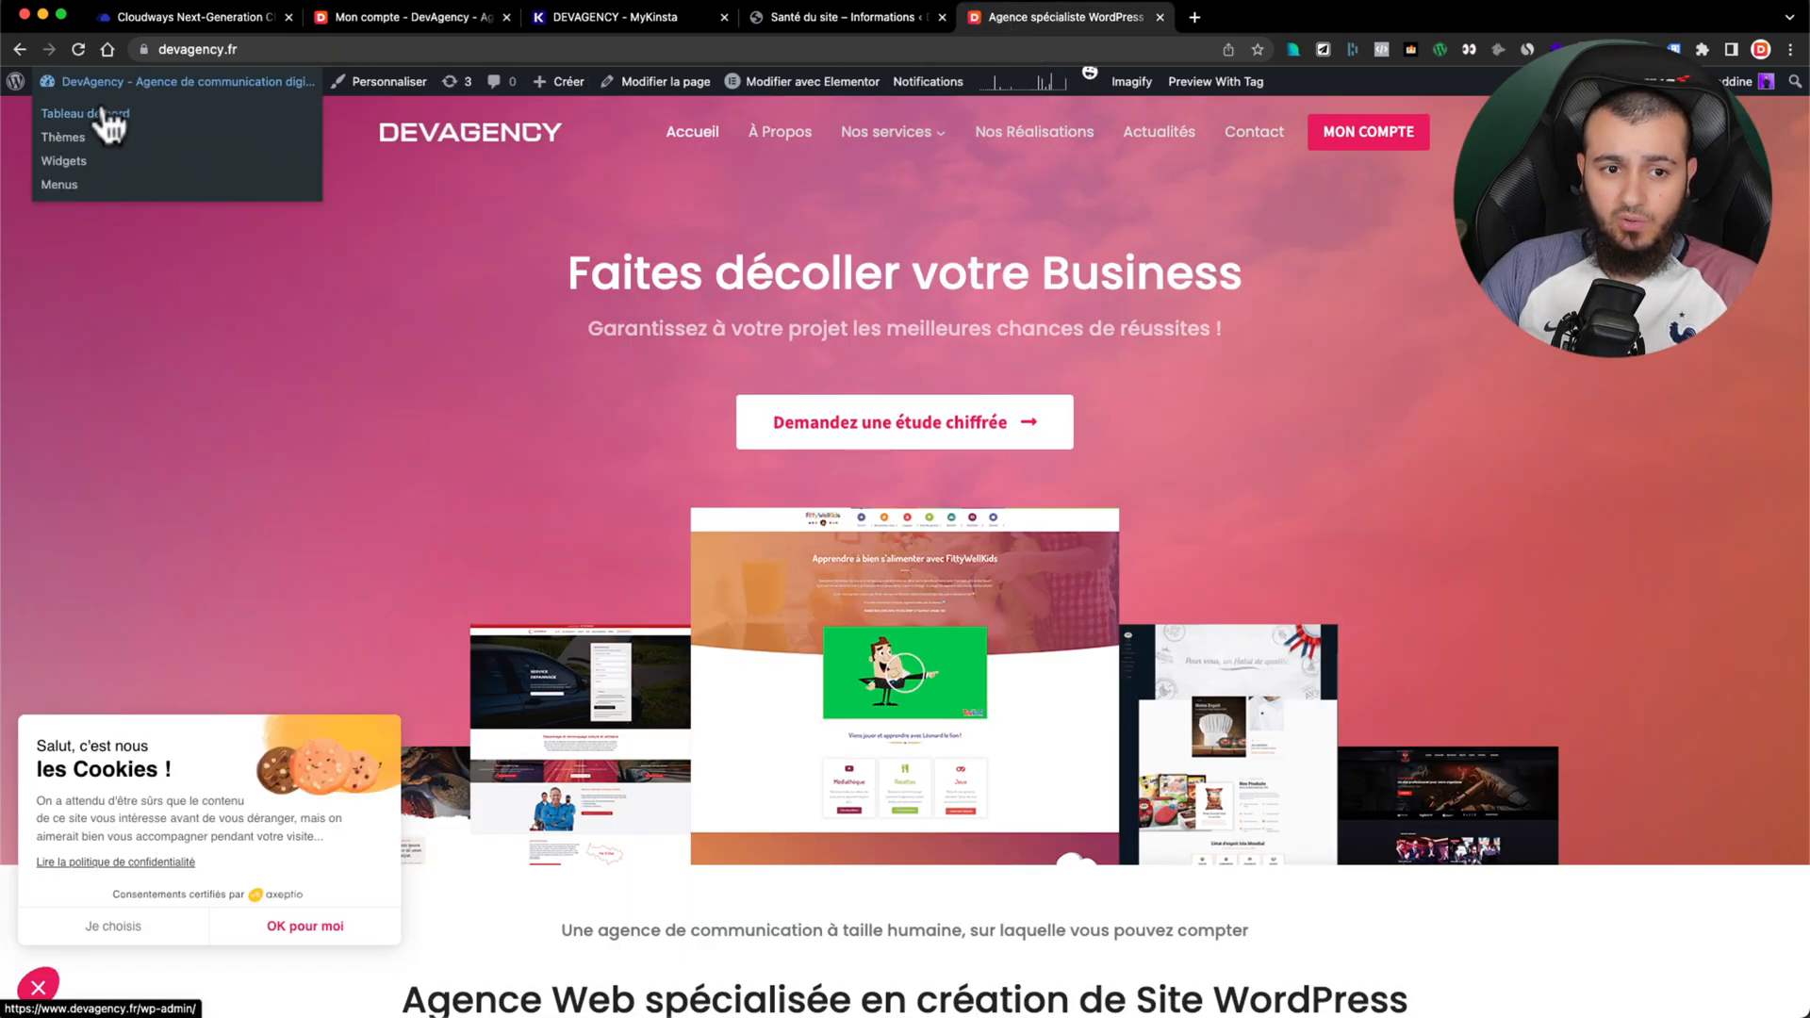
click(70, 114)
mouse_move(16, 731)
click(73, 790)
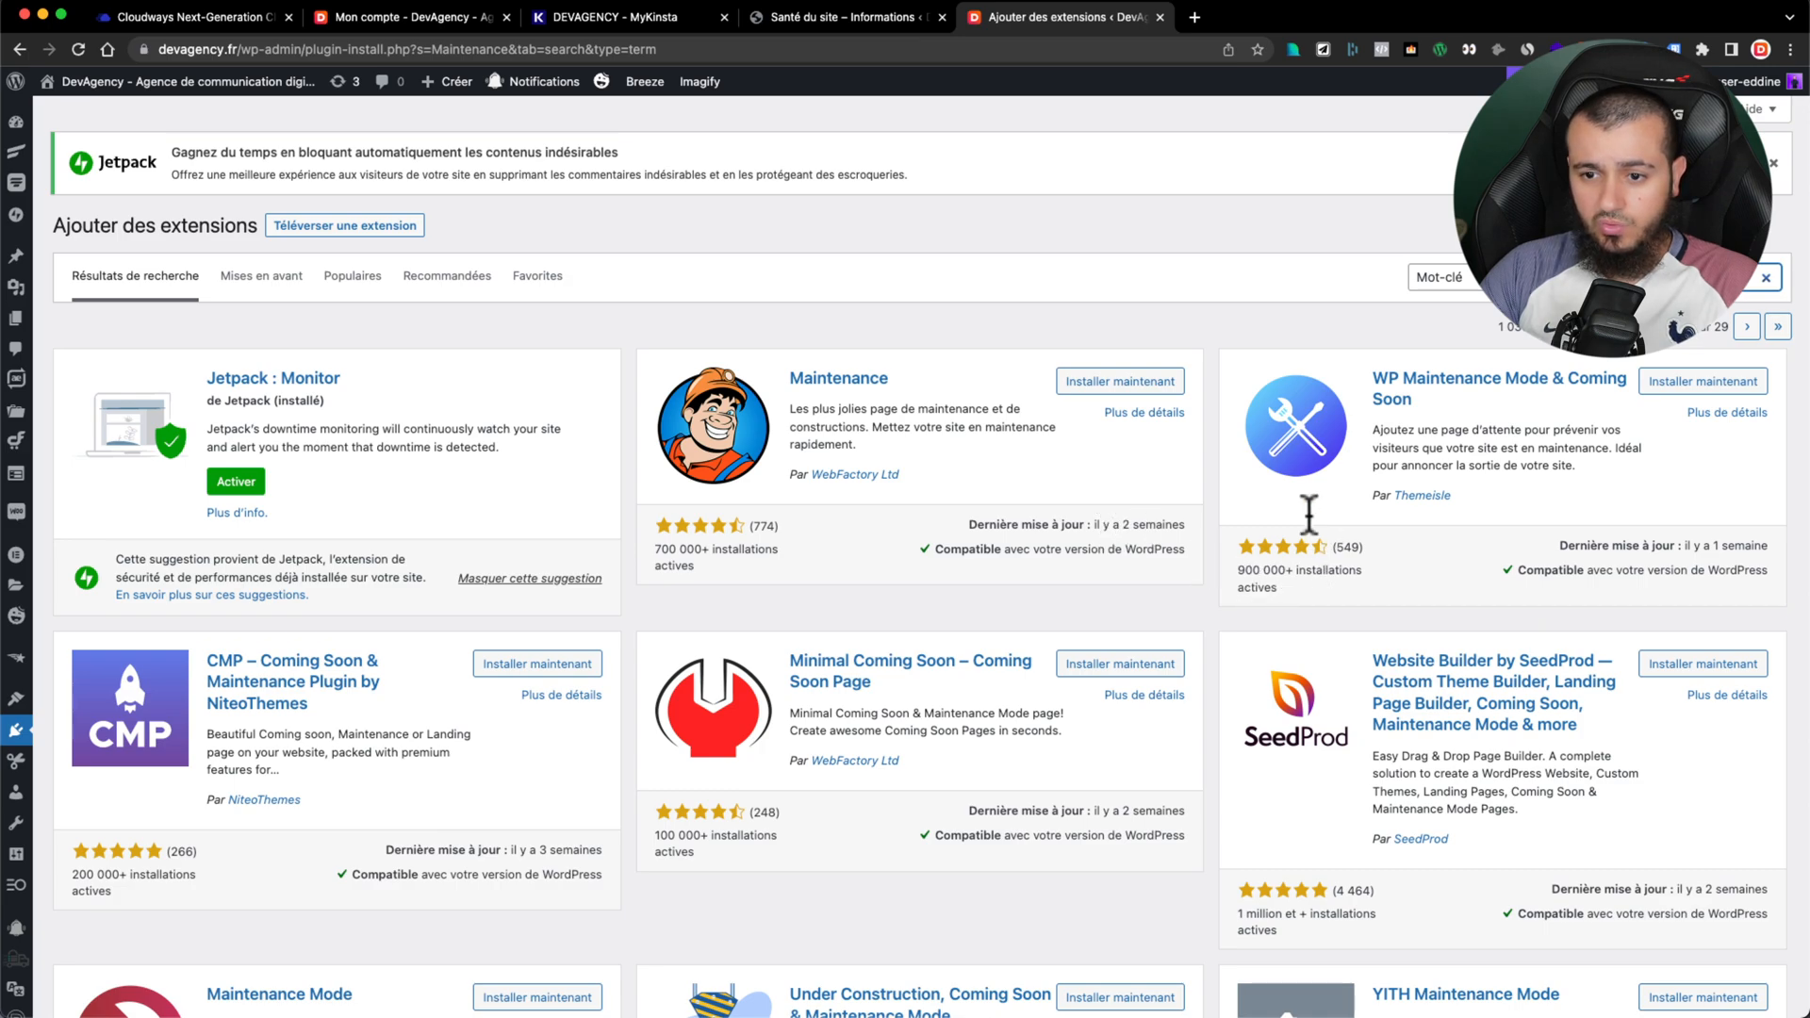
click(1683, 383)
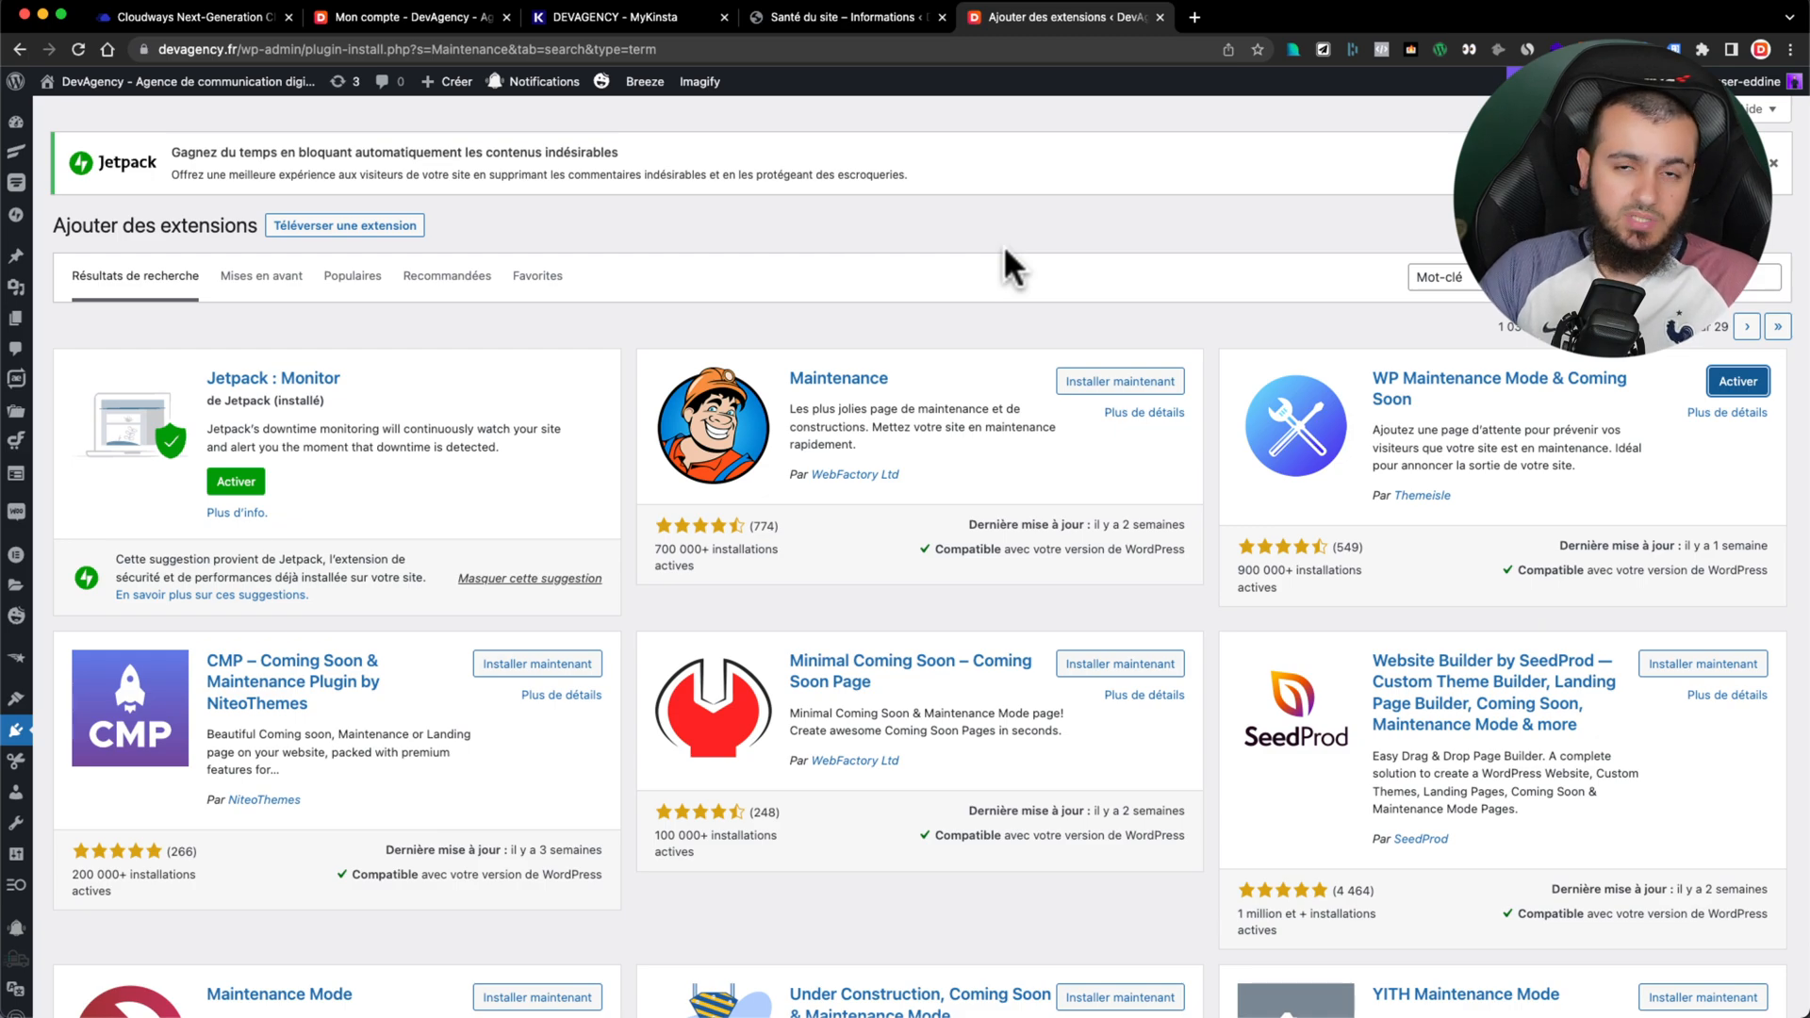
Step: Activate WP Maintenance Mode on devagency.fr, set its État to Activé and review the other general settings
click(401, 19)
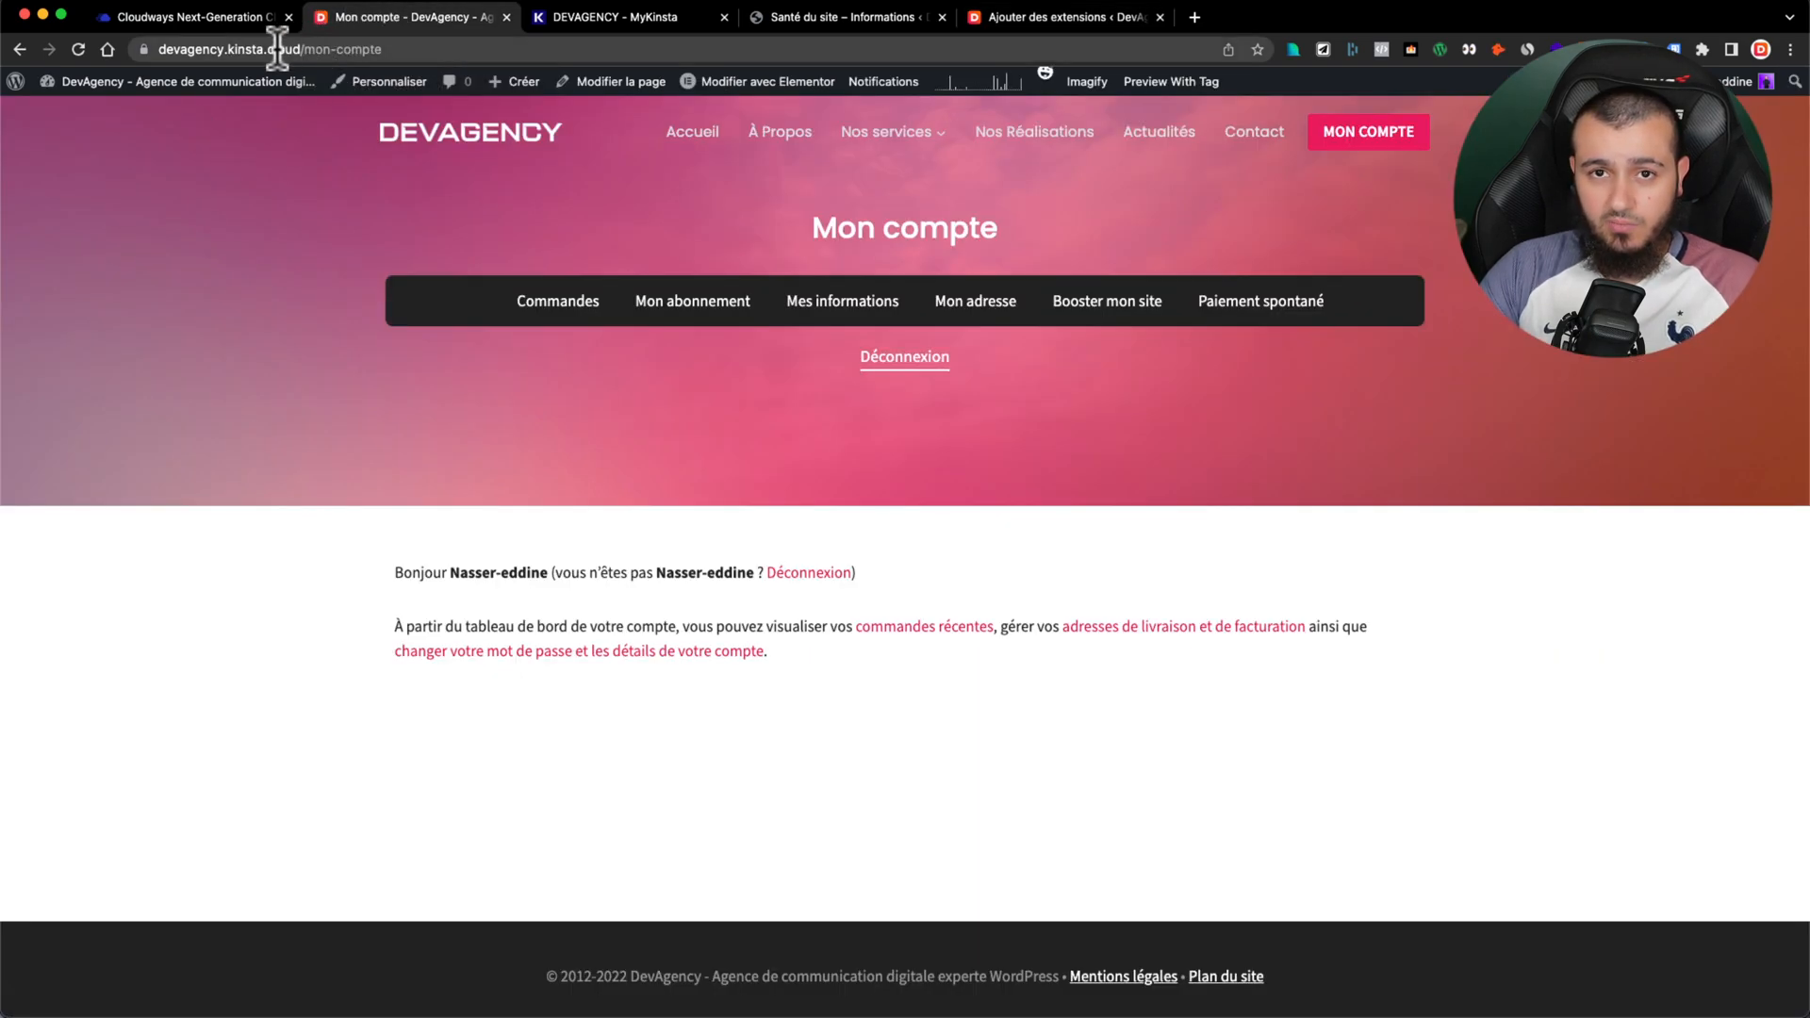
click(1060, 17)
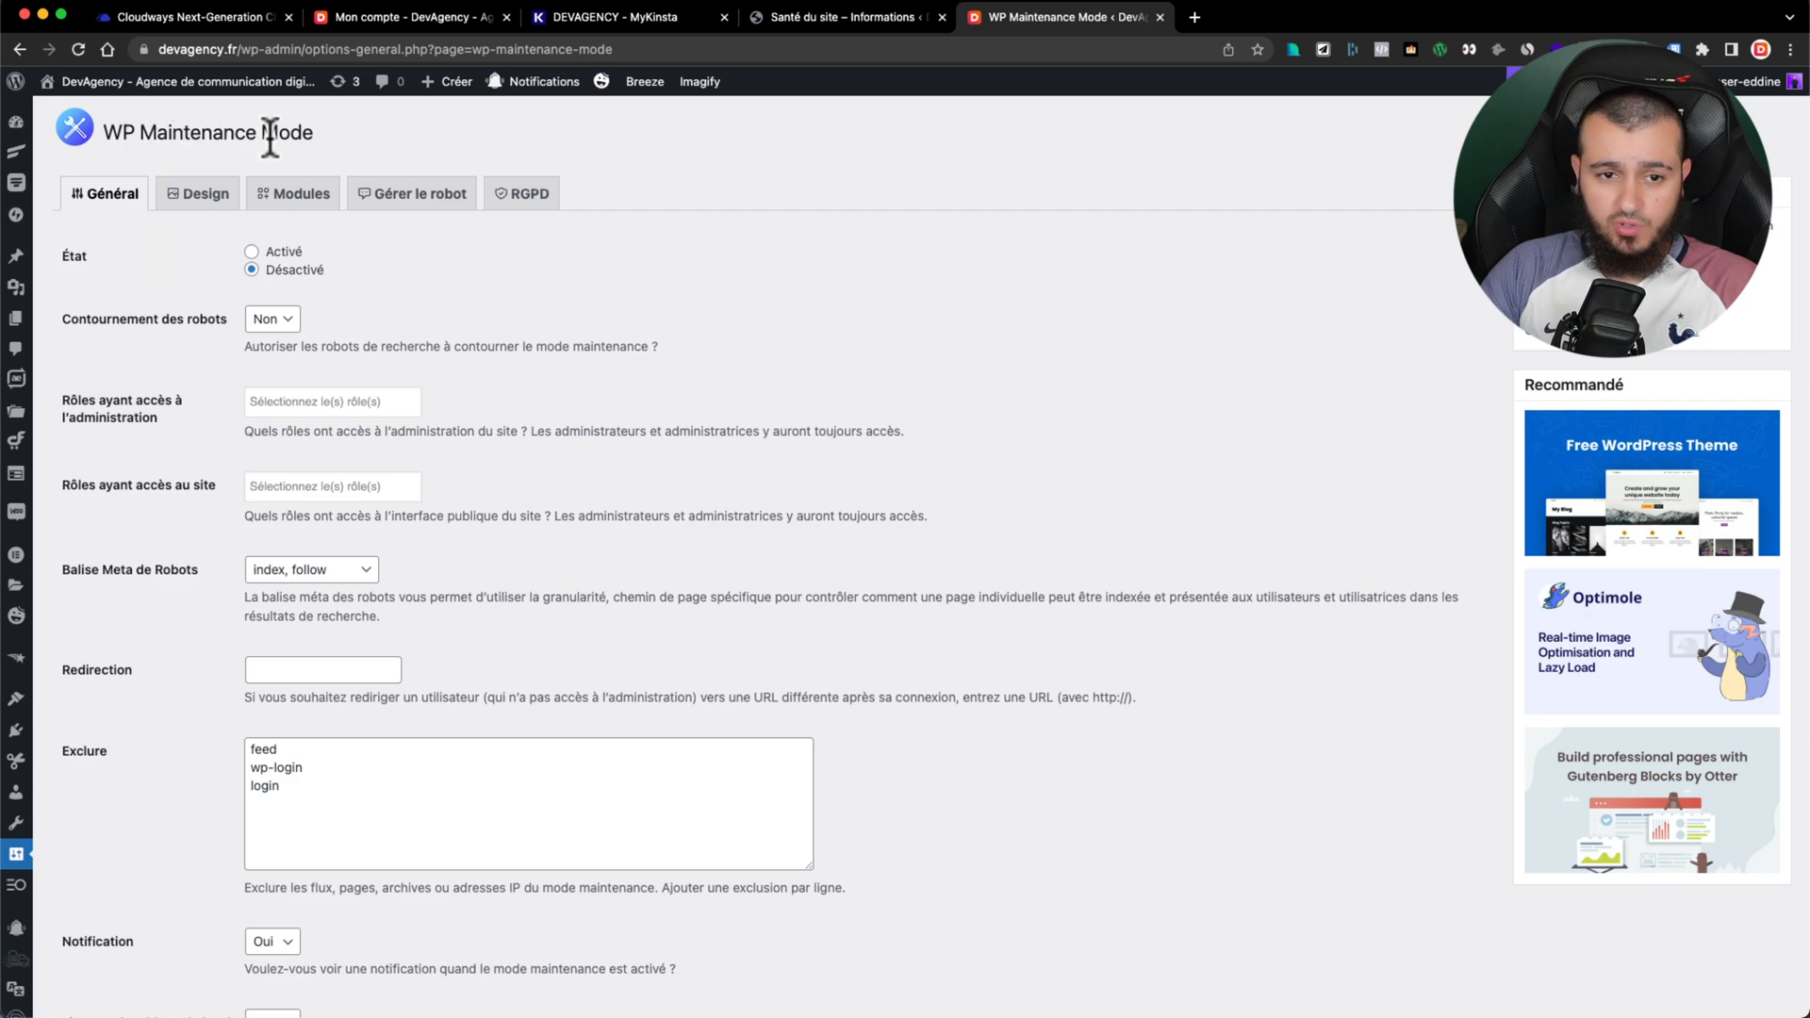
click(251, 252)
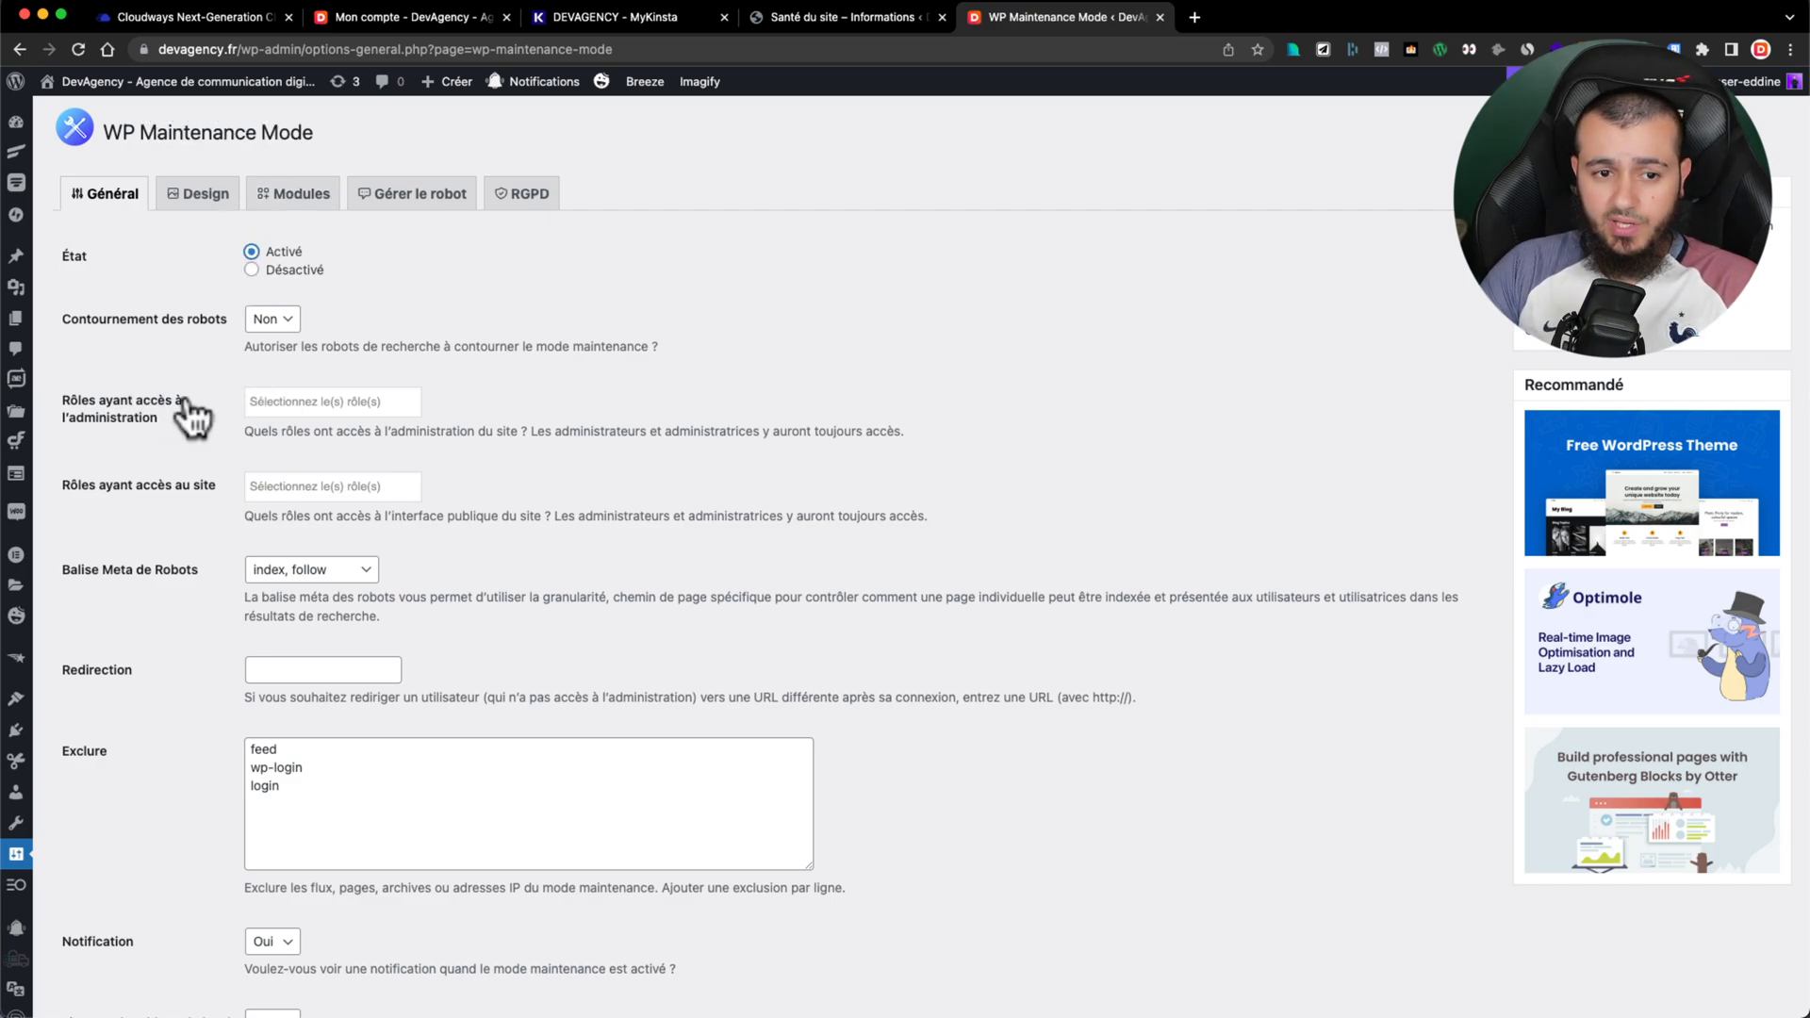
click(268, 400)
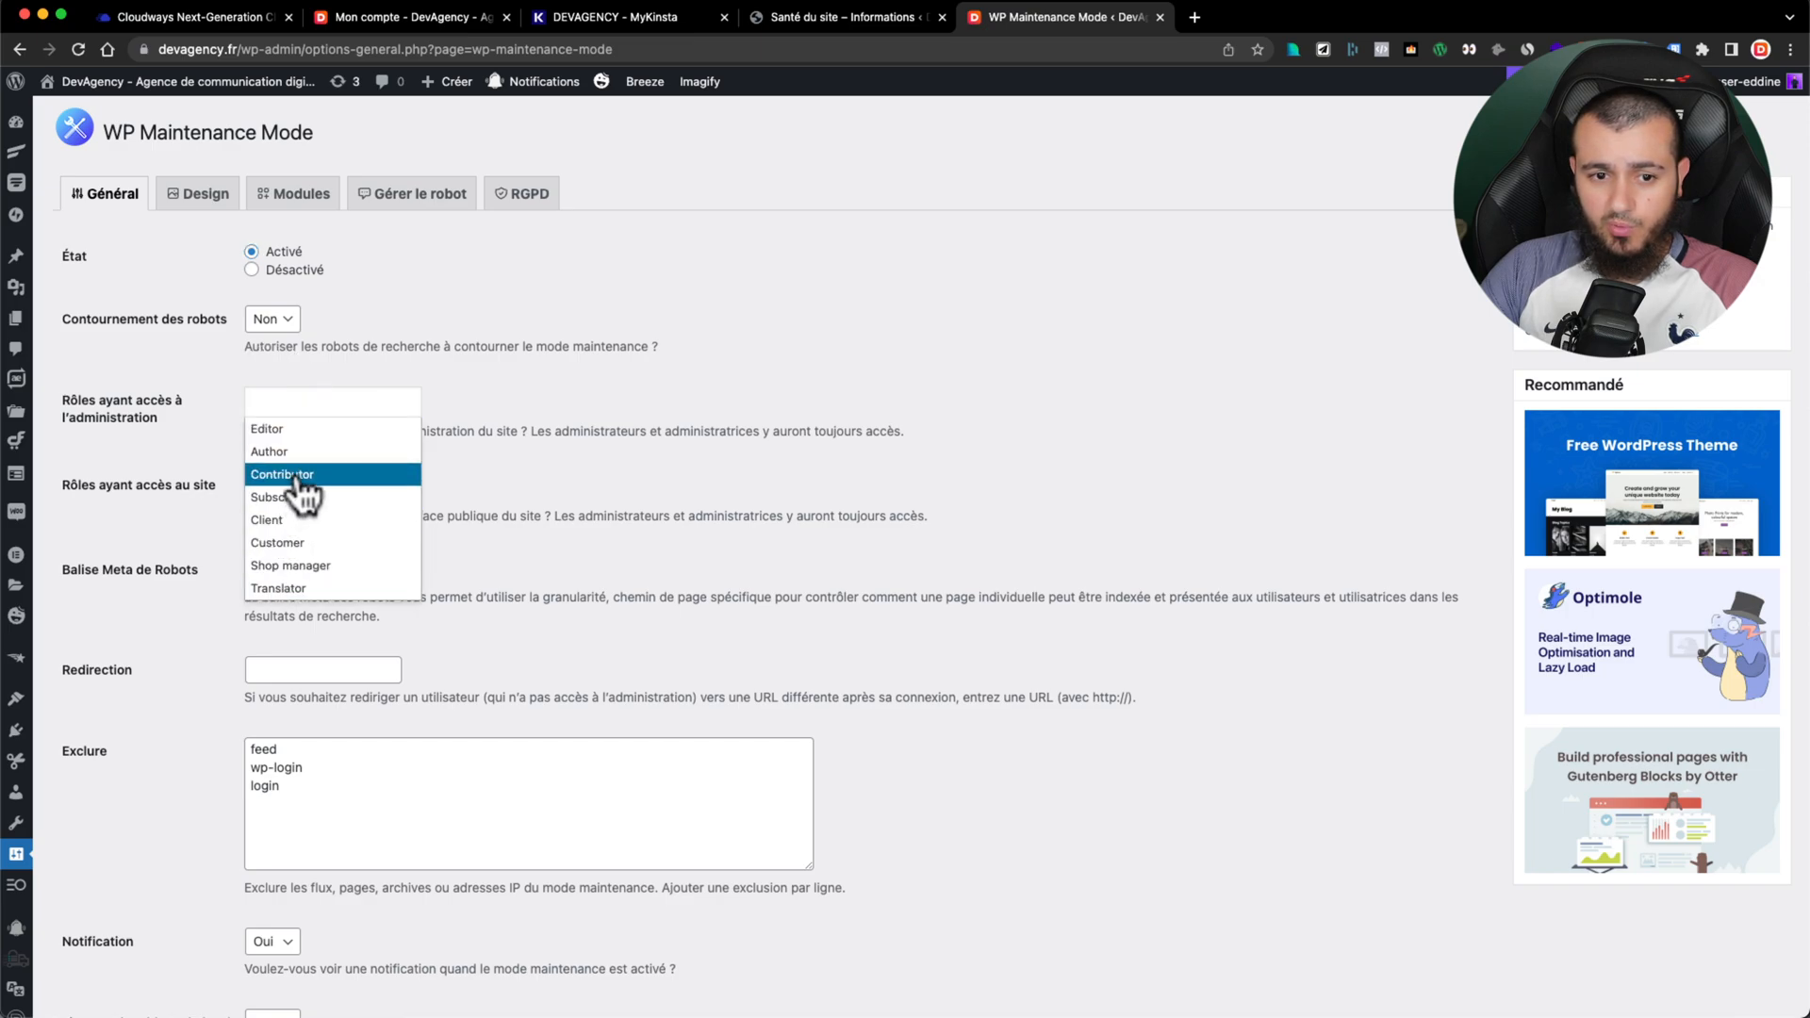
click(223, 405)
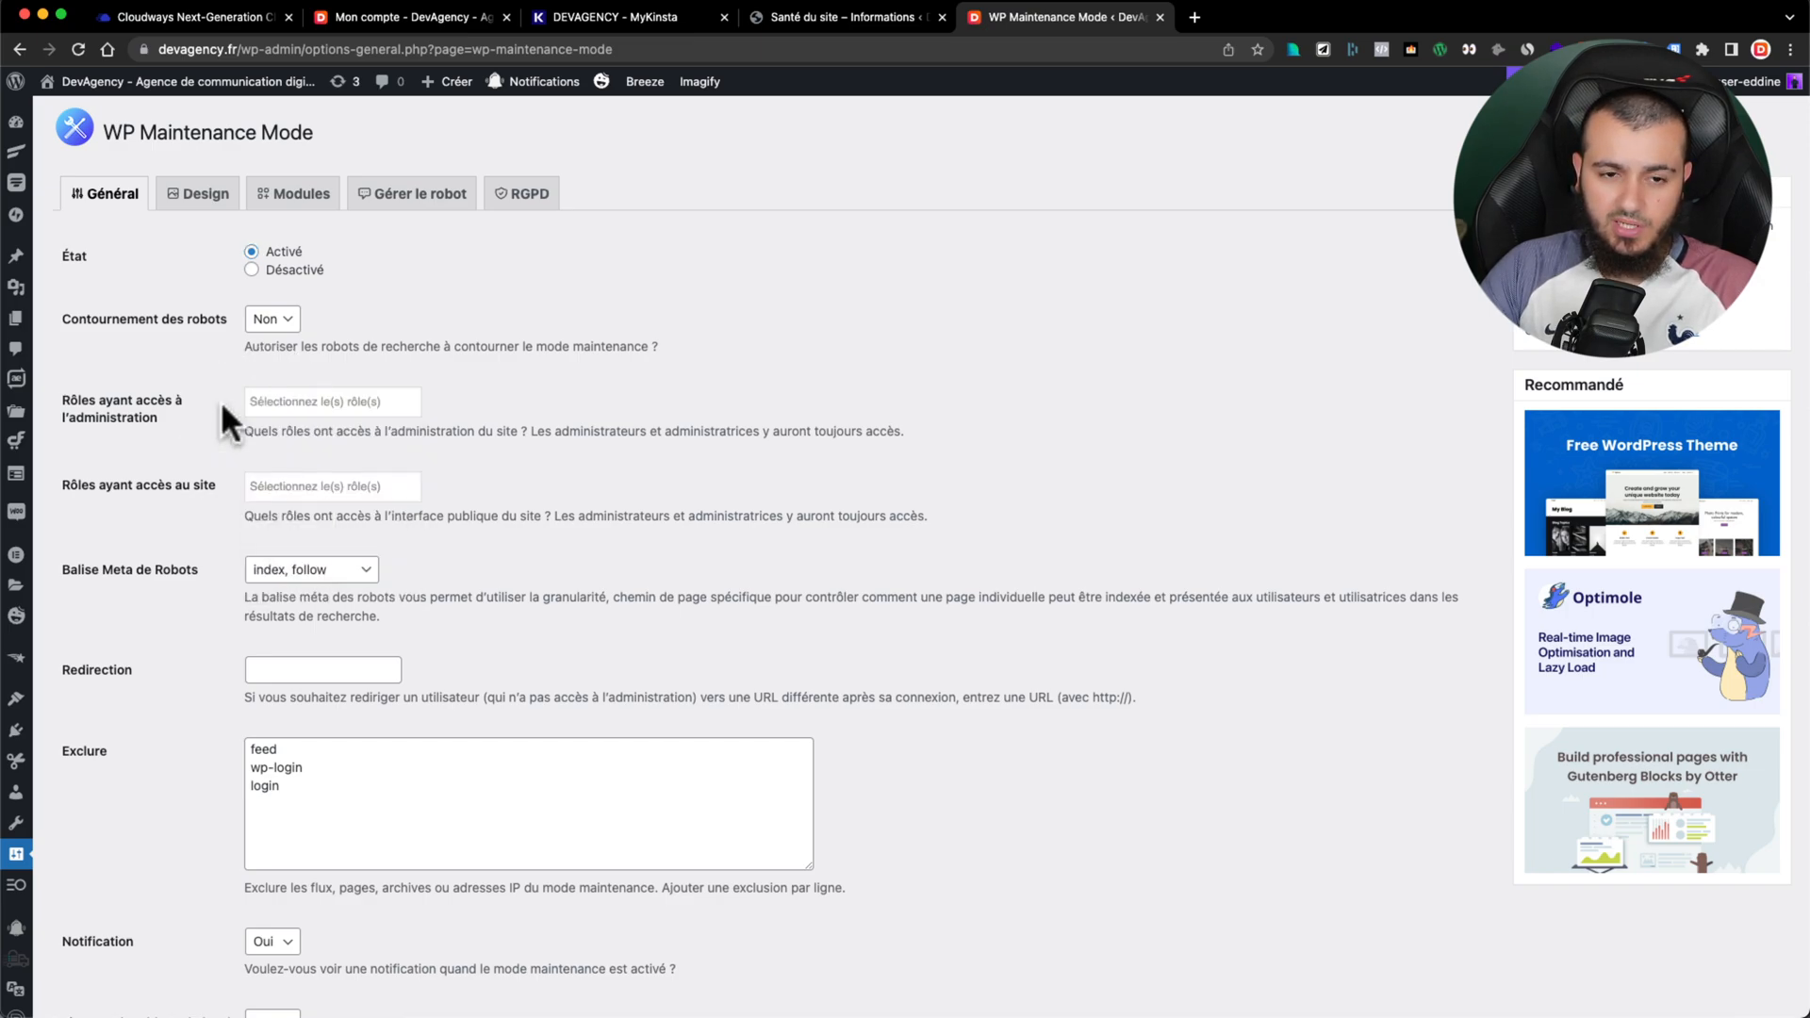
scroll(179, 473, down, 3)
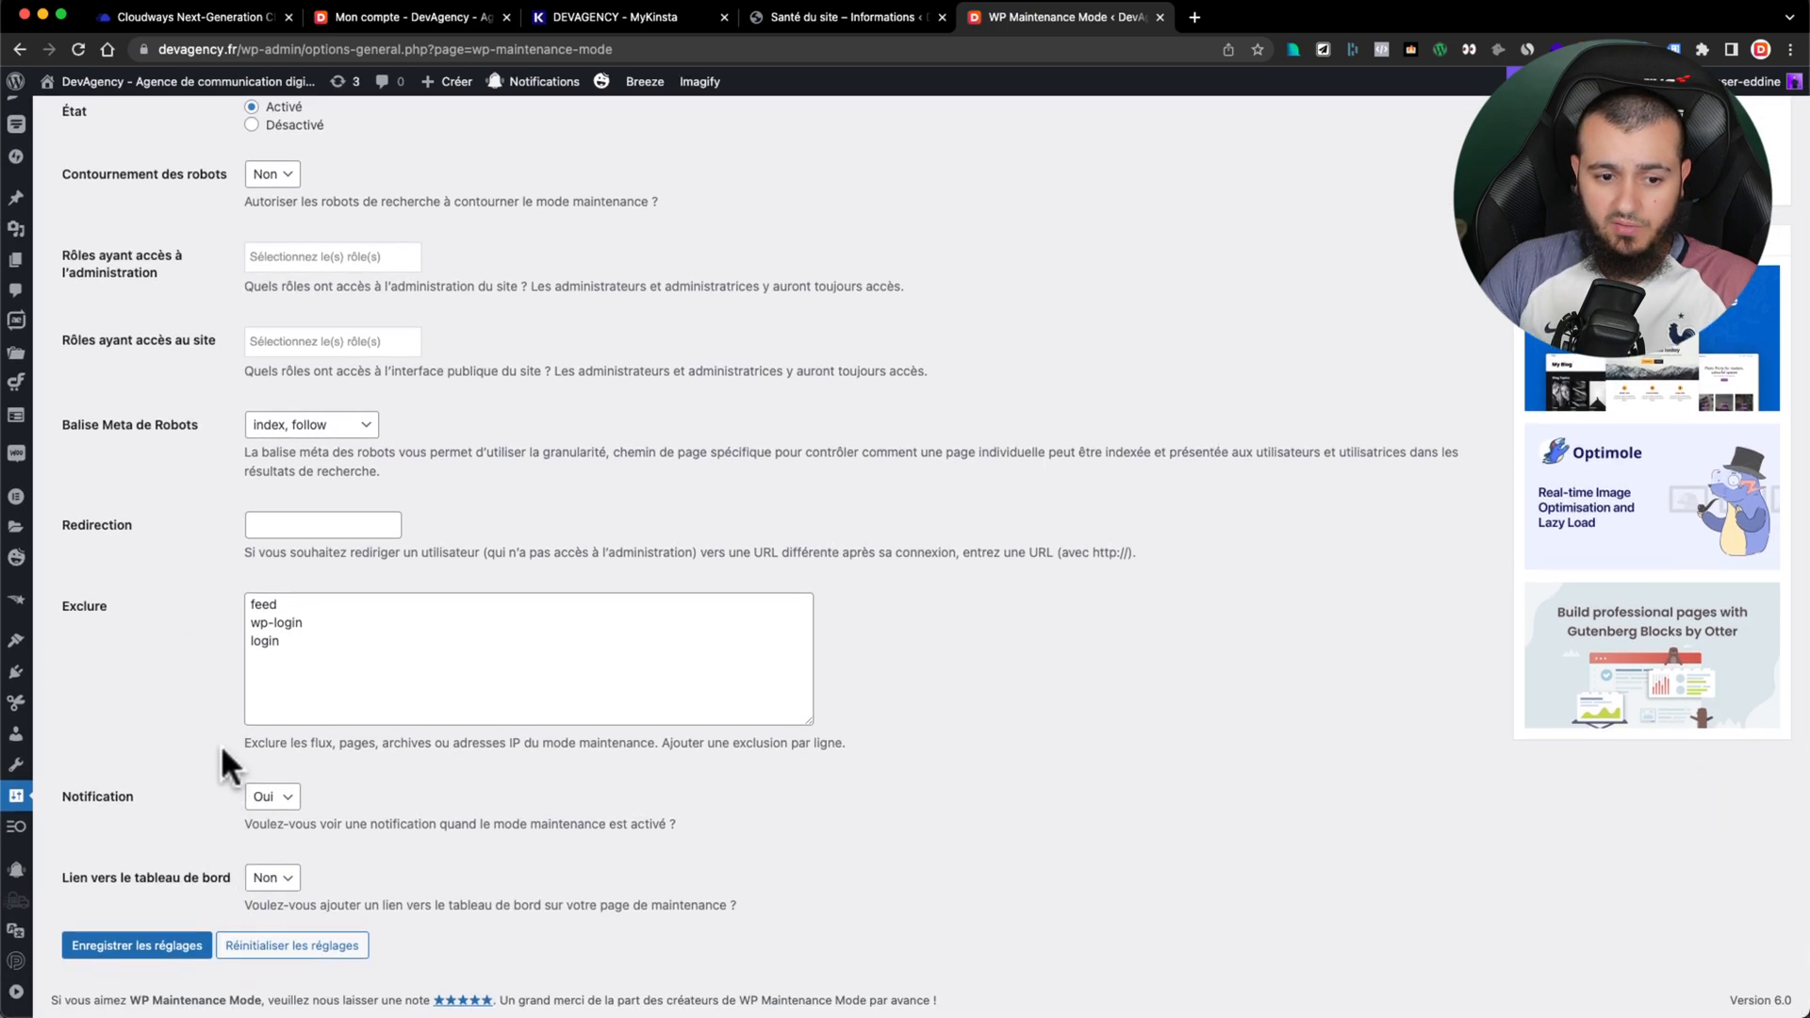
scroll(220, 743, up, 3)
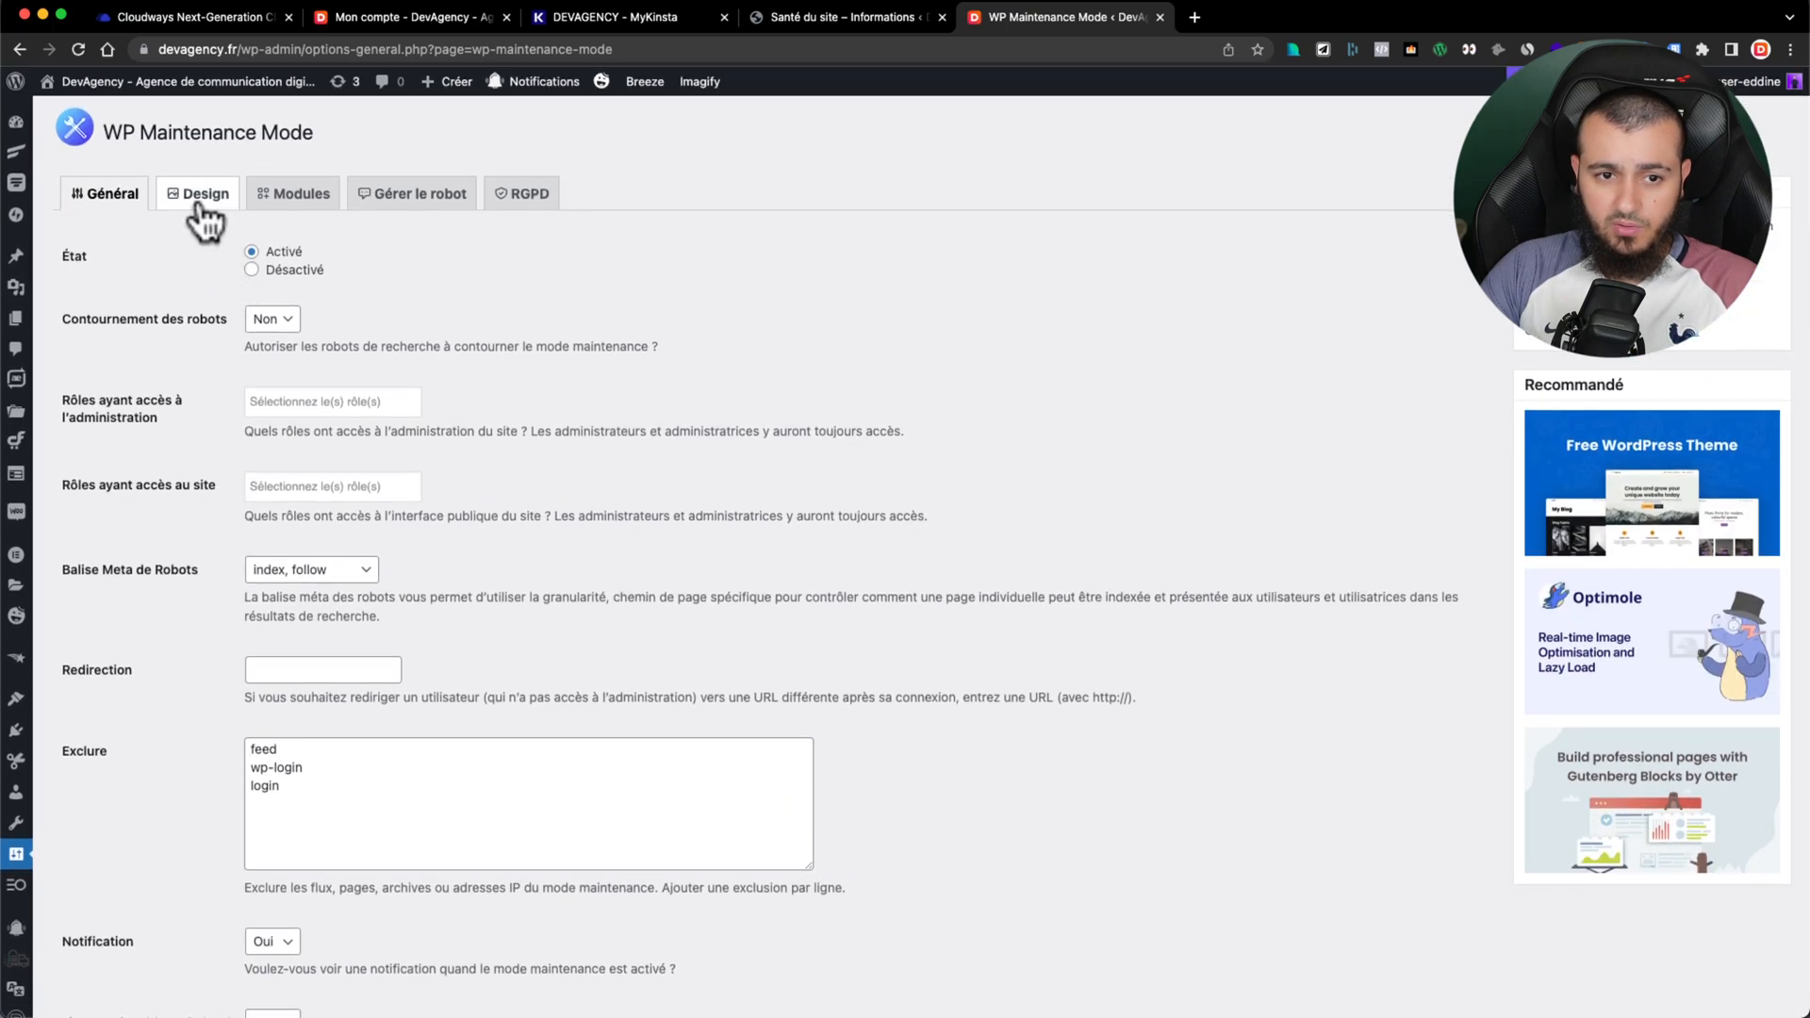
Step: In the maintenance page's design settings, set the HTML meta title to "Maintenance" and copy it
click(199, 208)
click(266, 292)
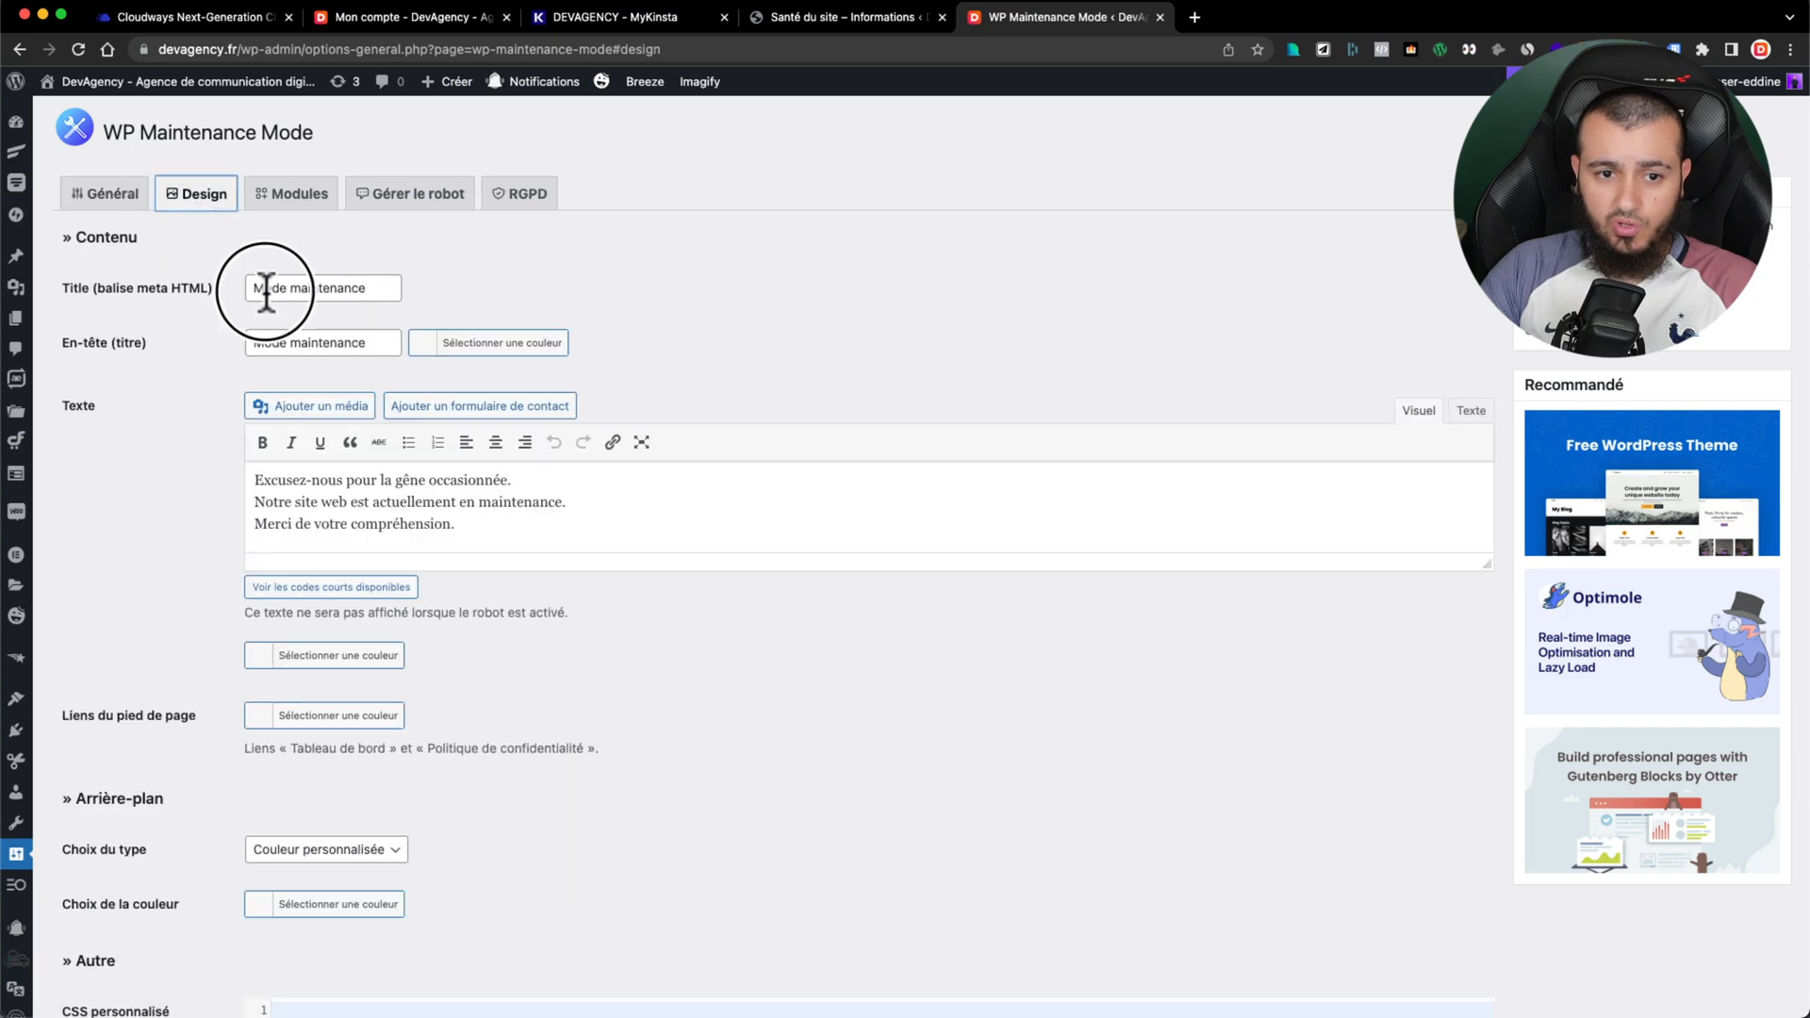
key(super+a)
text(Maintenance)
key(super+a)
key(super+c)
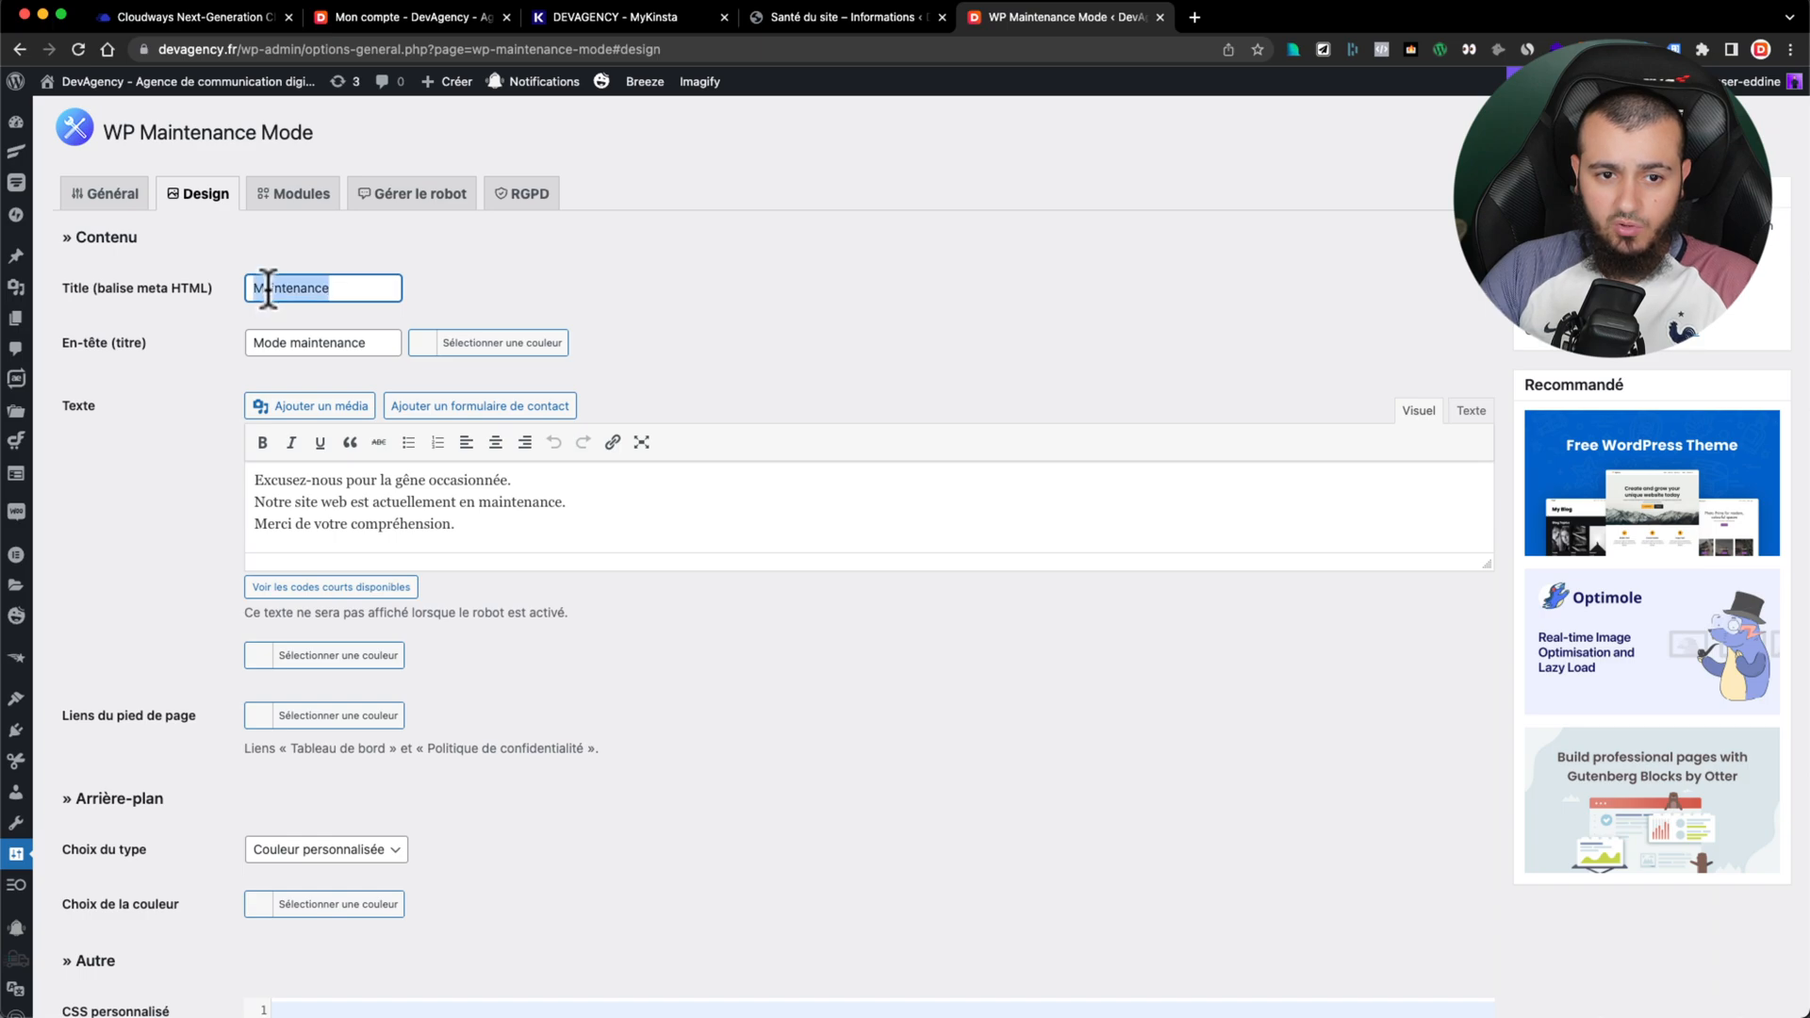
Step: Set the maintenance page's header title to "DEVAGENCY" and save the settings
click(303, 341)
key(super+a)
key(super+v)
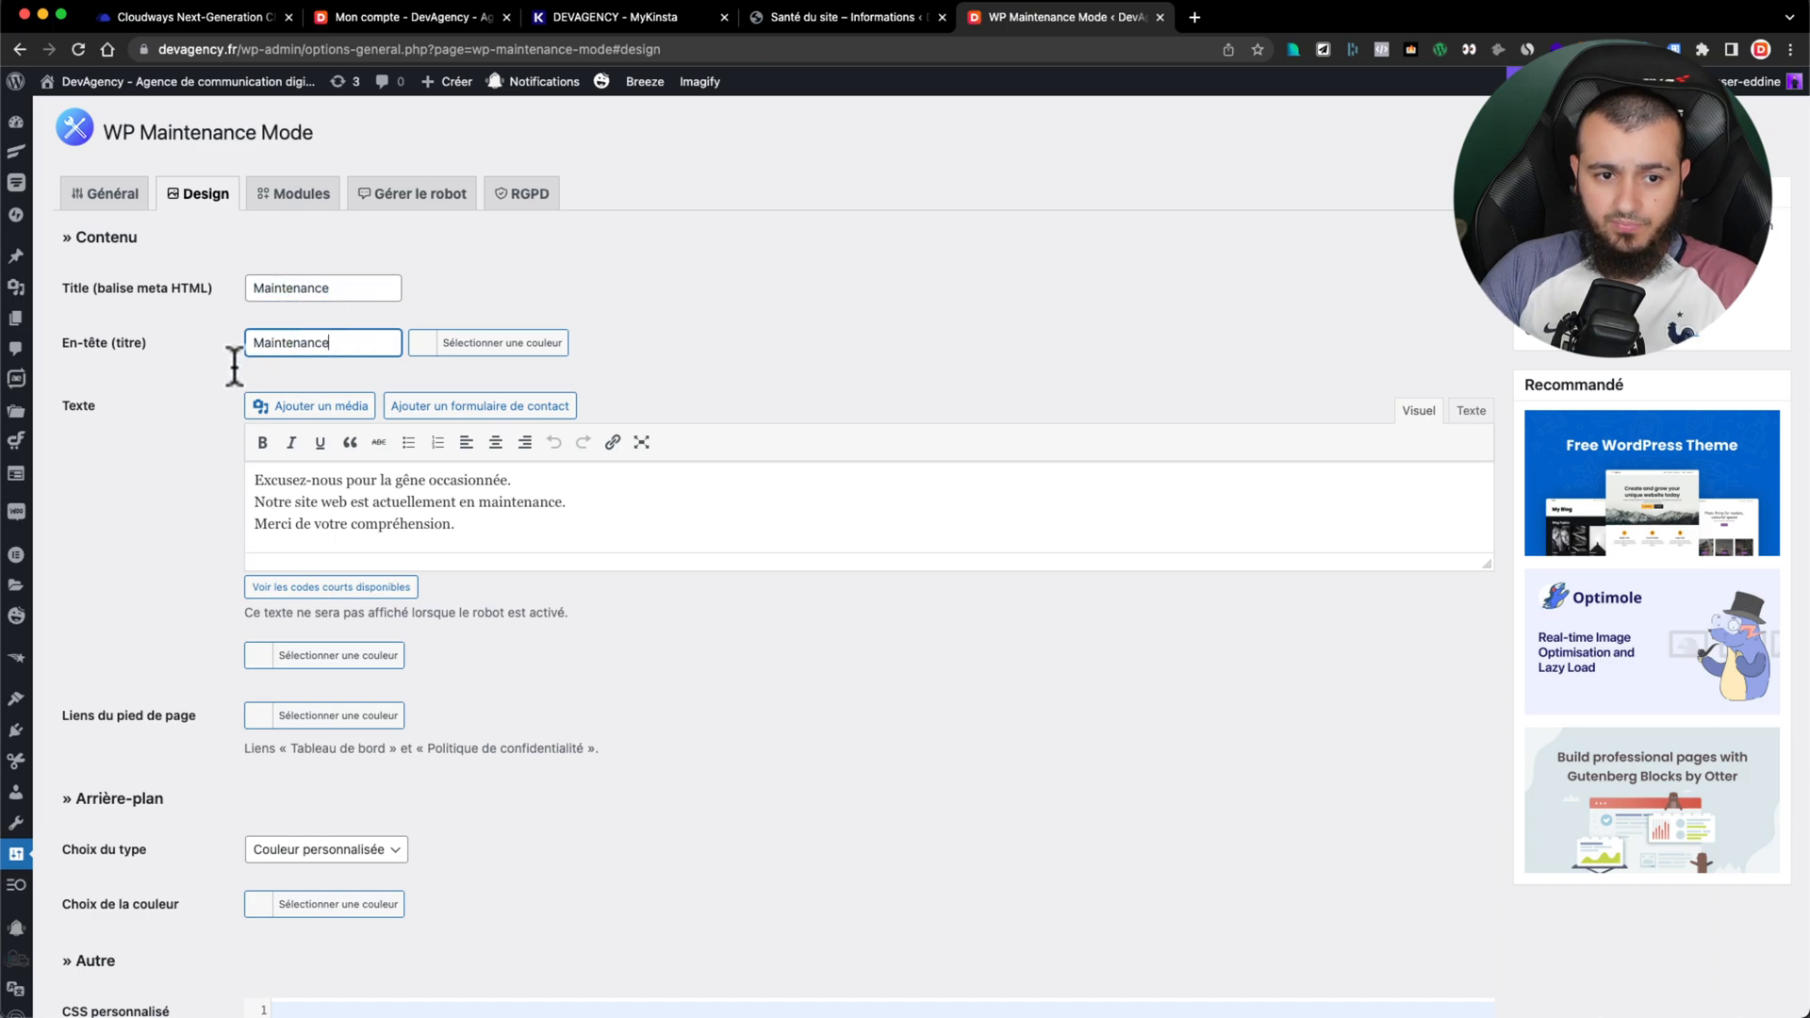
double_click(262, 343)
text(DEVAGENCY)
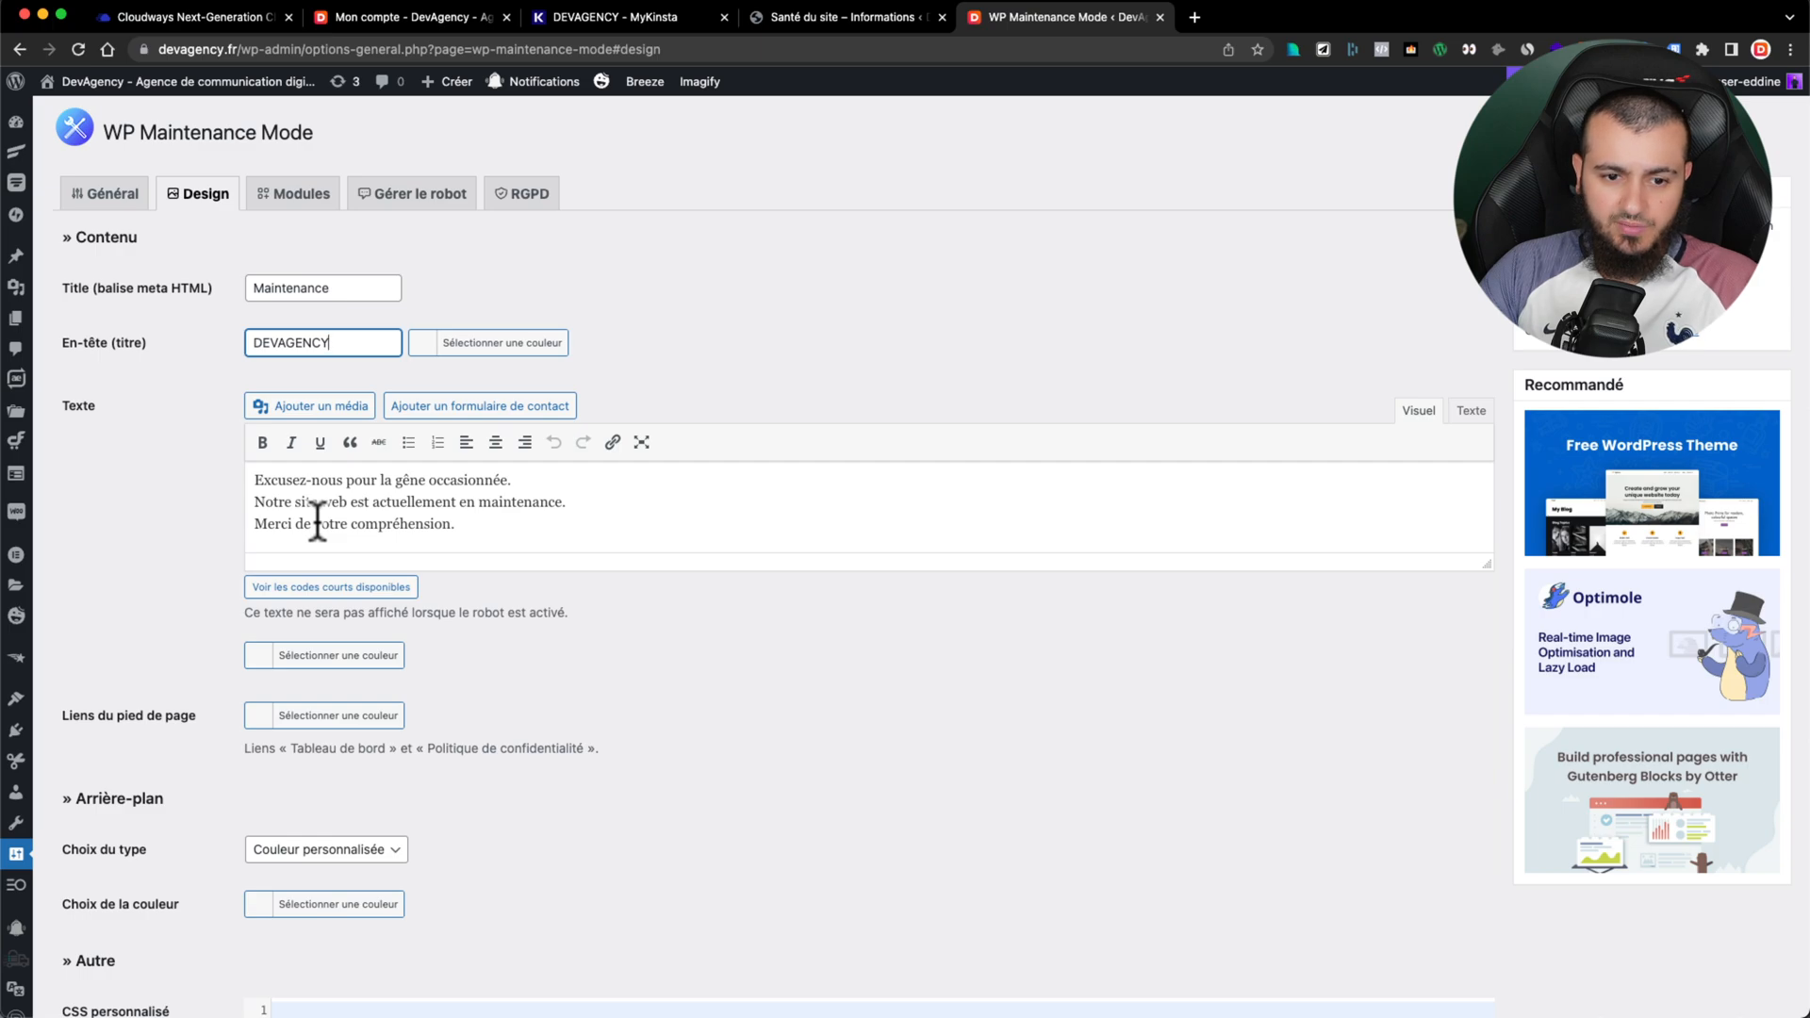
scroll(218, 664, down, 5)
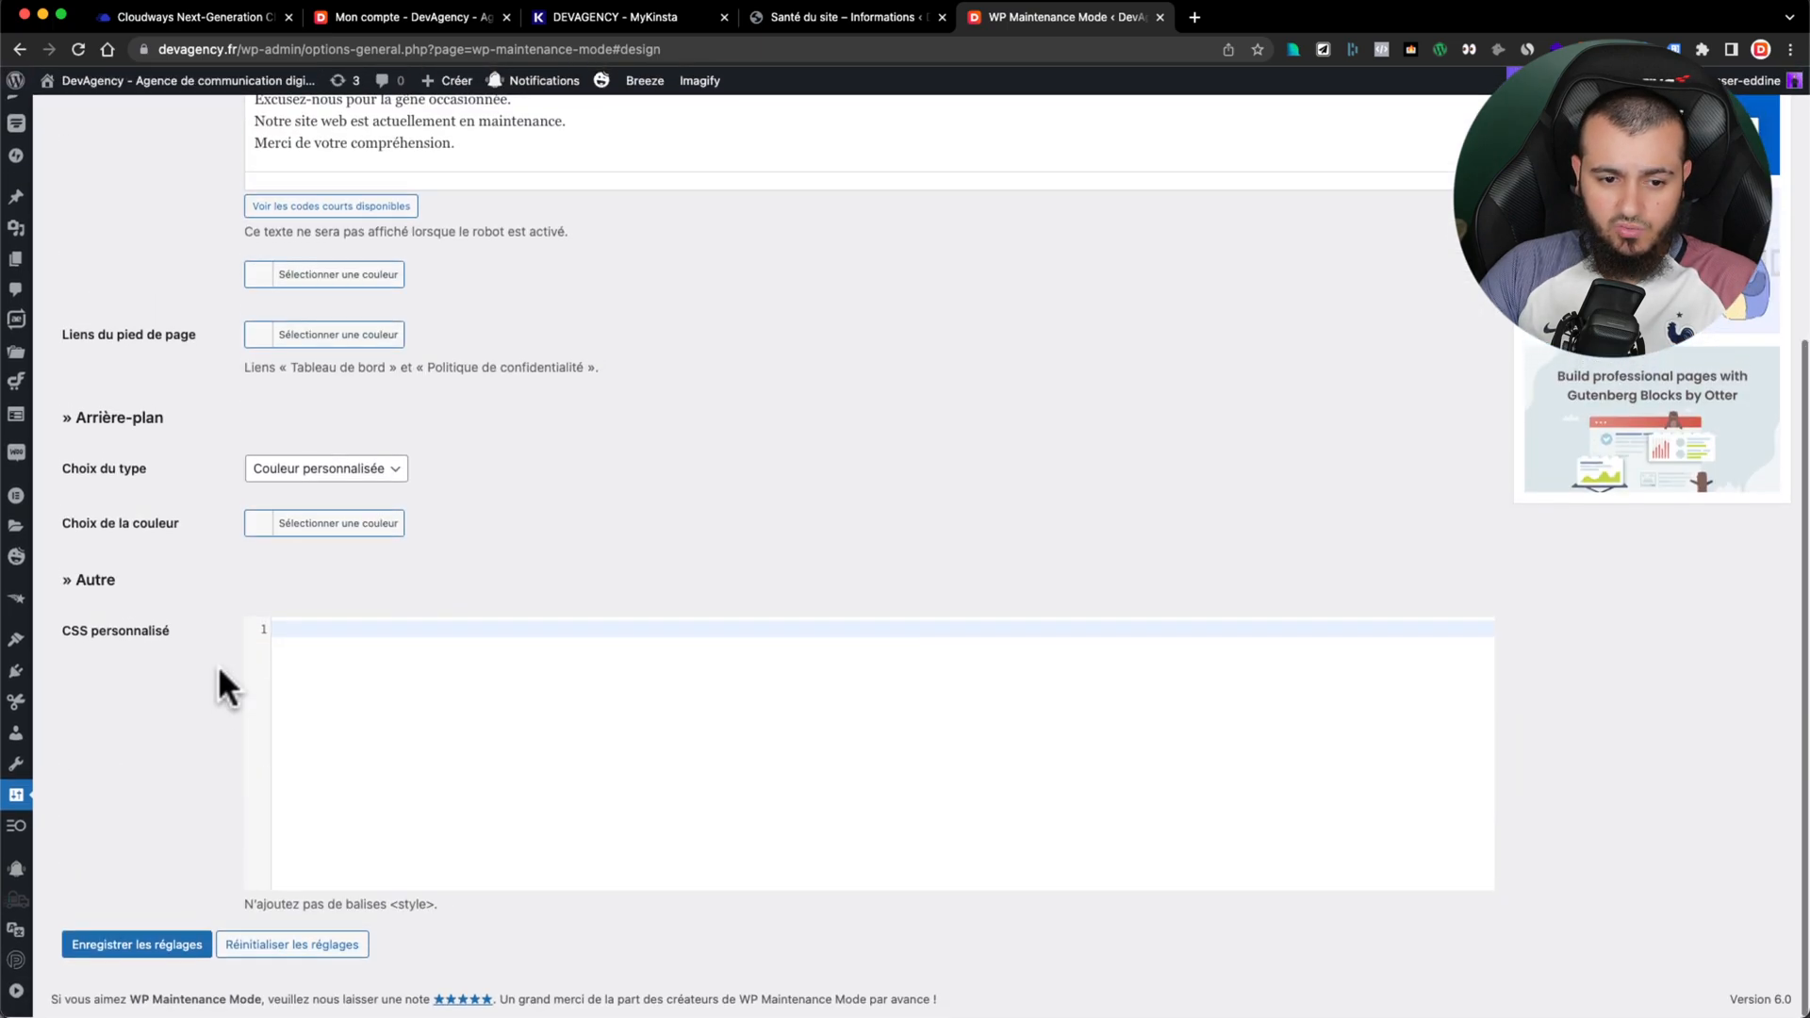
scroll(218, 664, up, 6)
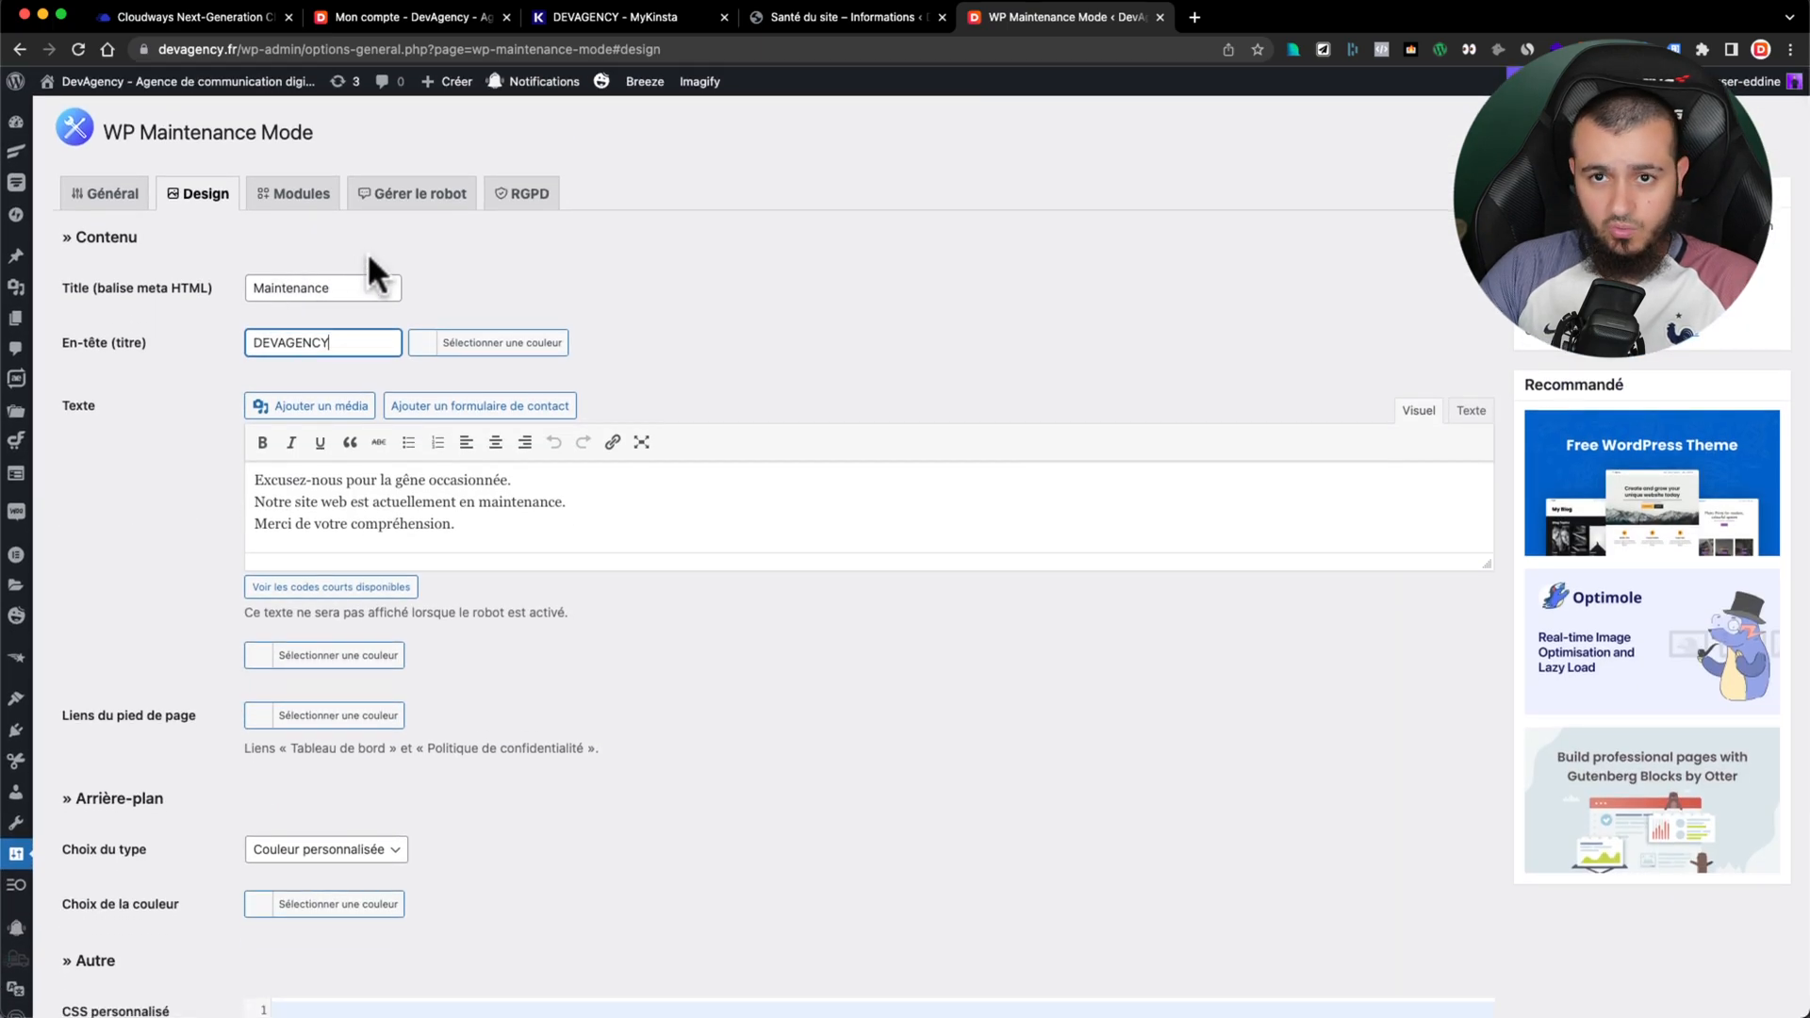
scroll(179, 604, down, 5)
click(139, 954)
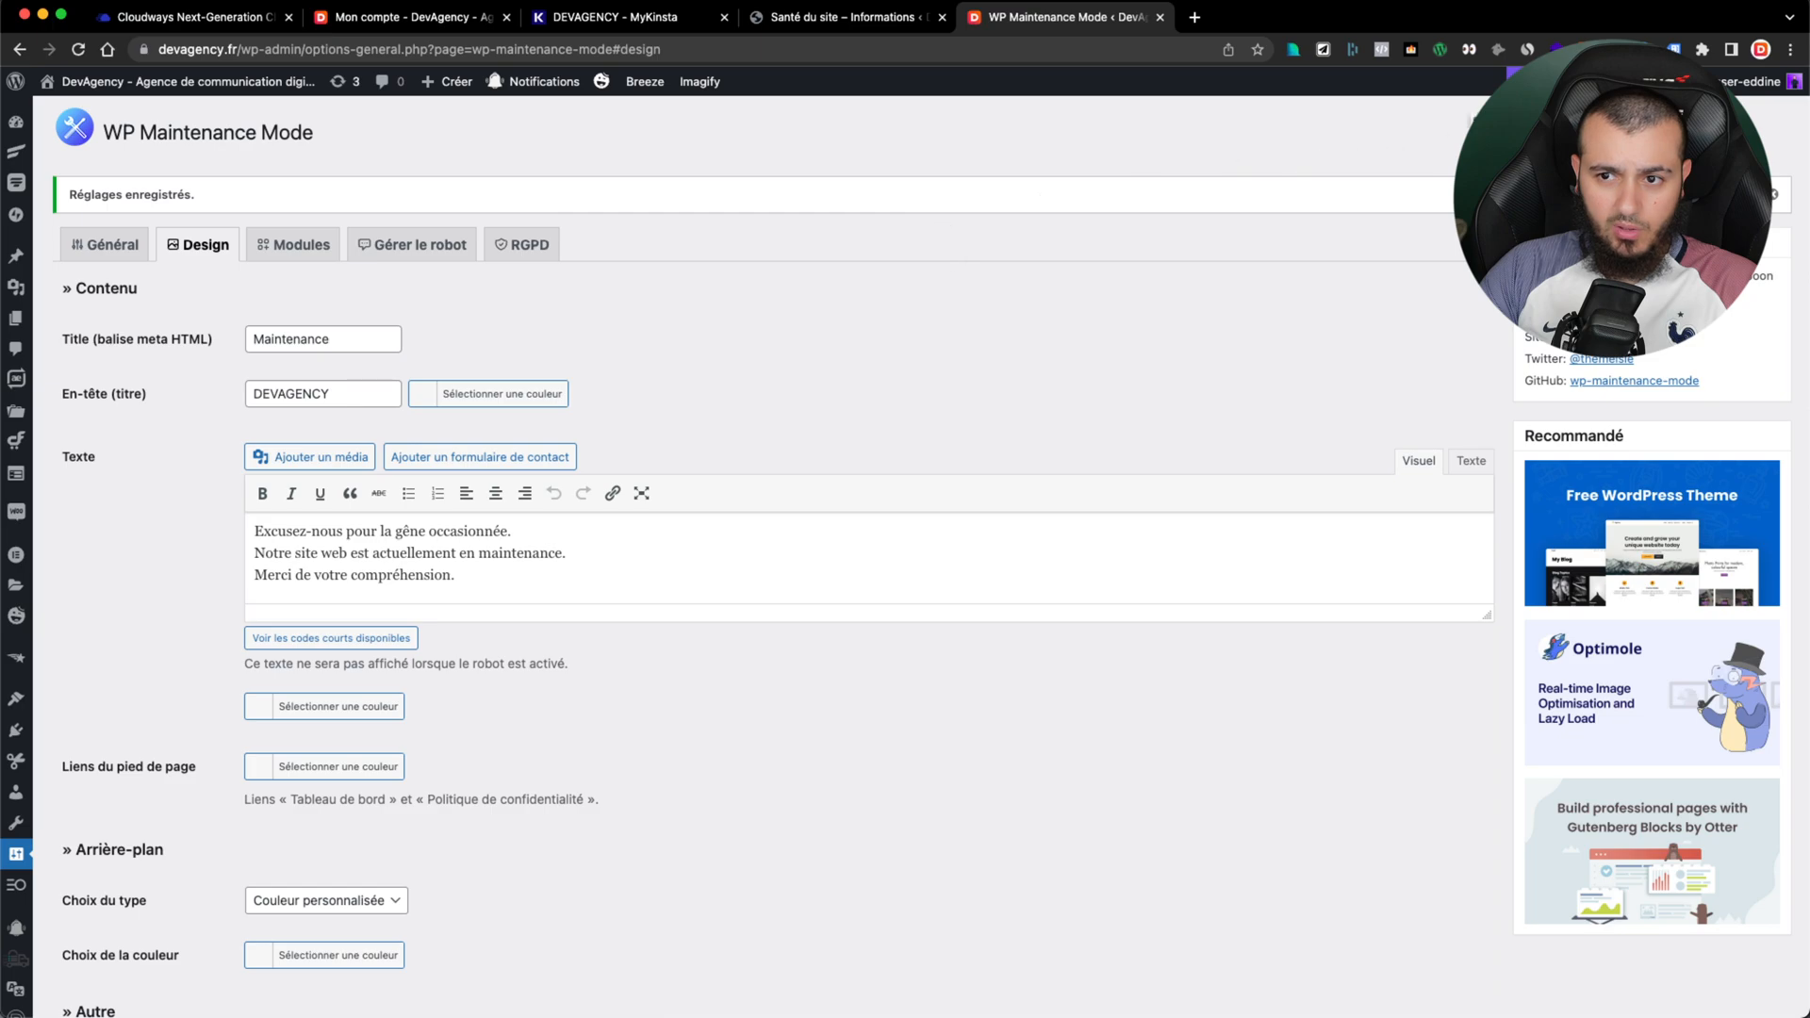
Step: In the general settings of WP Maintenance Mode, set the État to Activé and save the settings
click(112, 247)
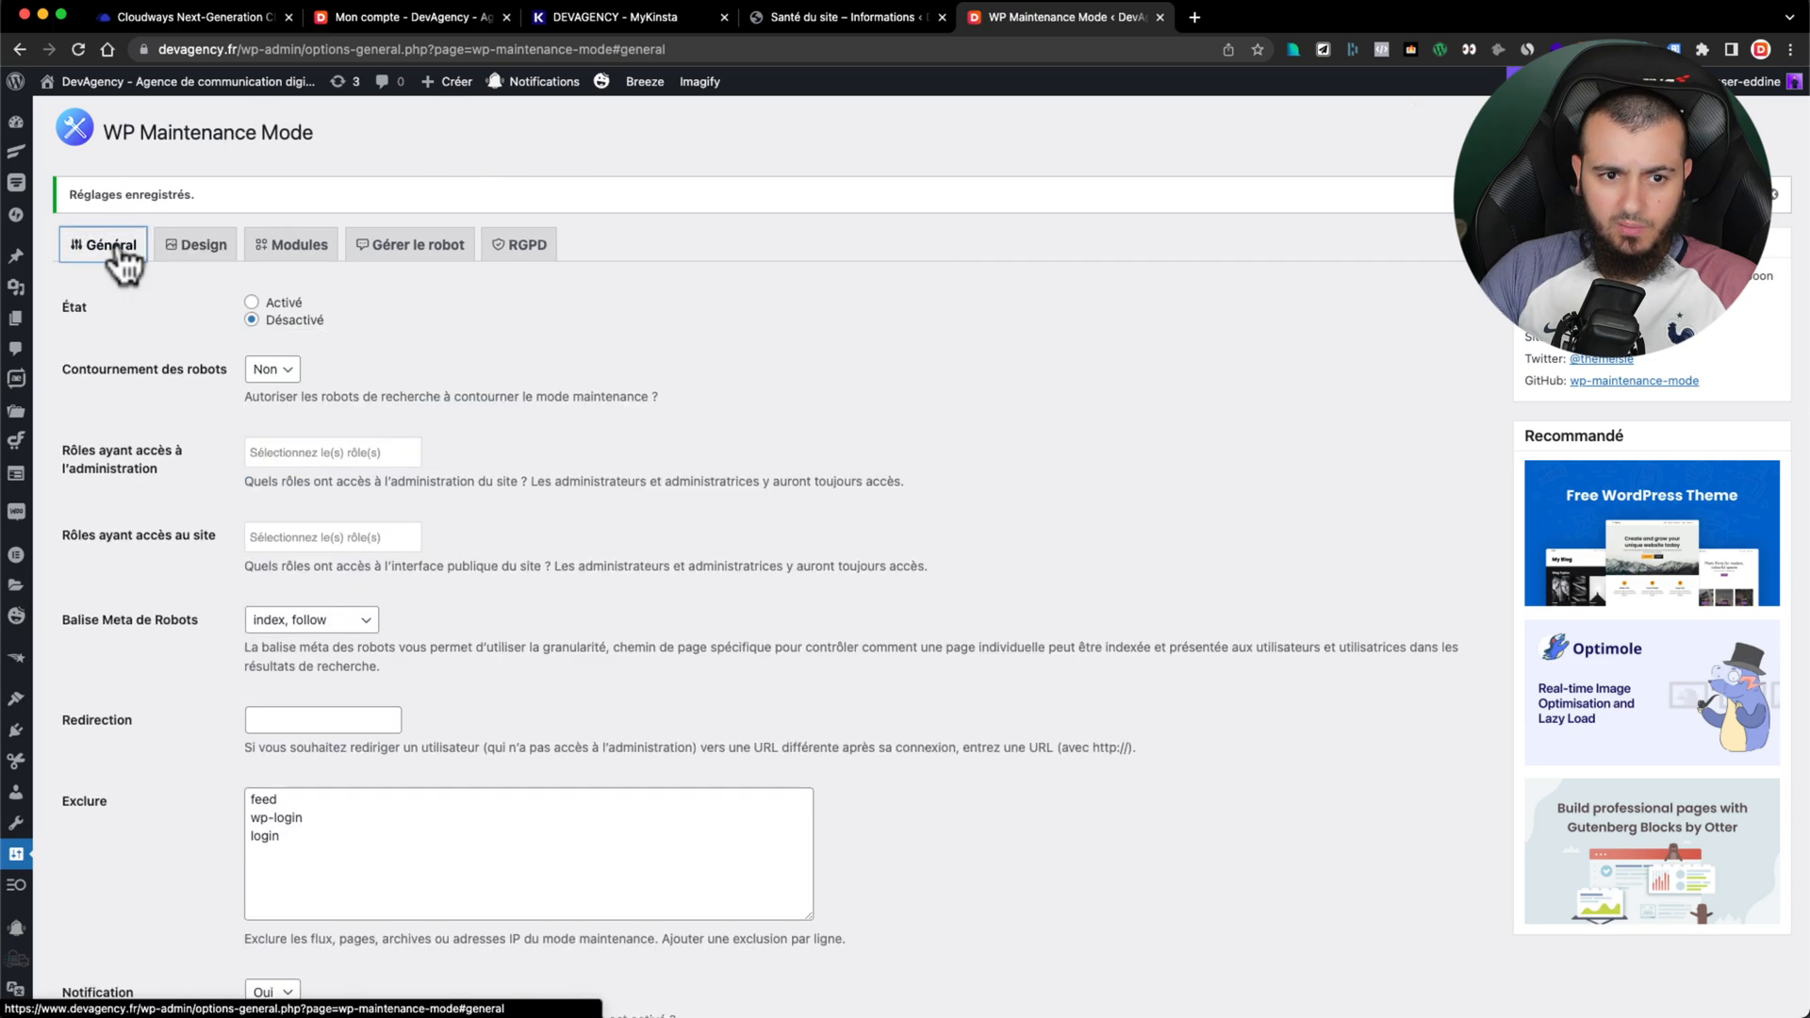
scroll(179, 388, down, 5)
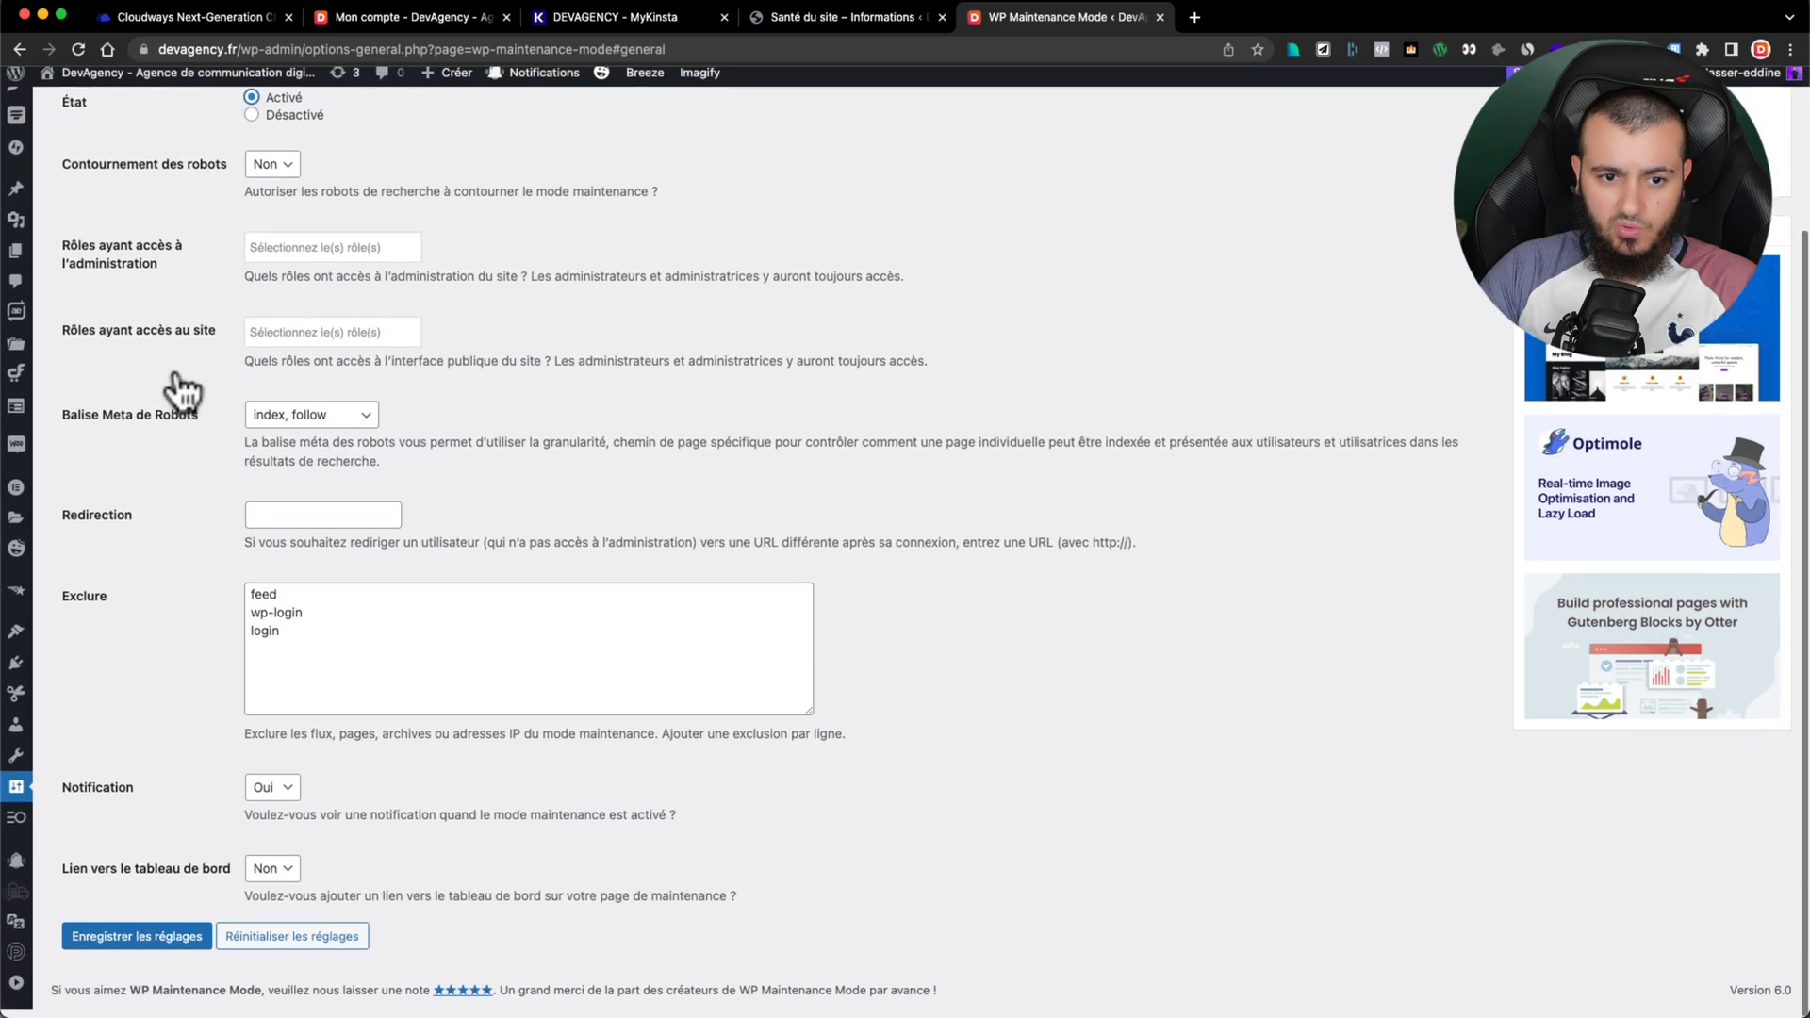
click(160, 950)
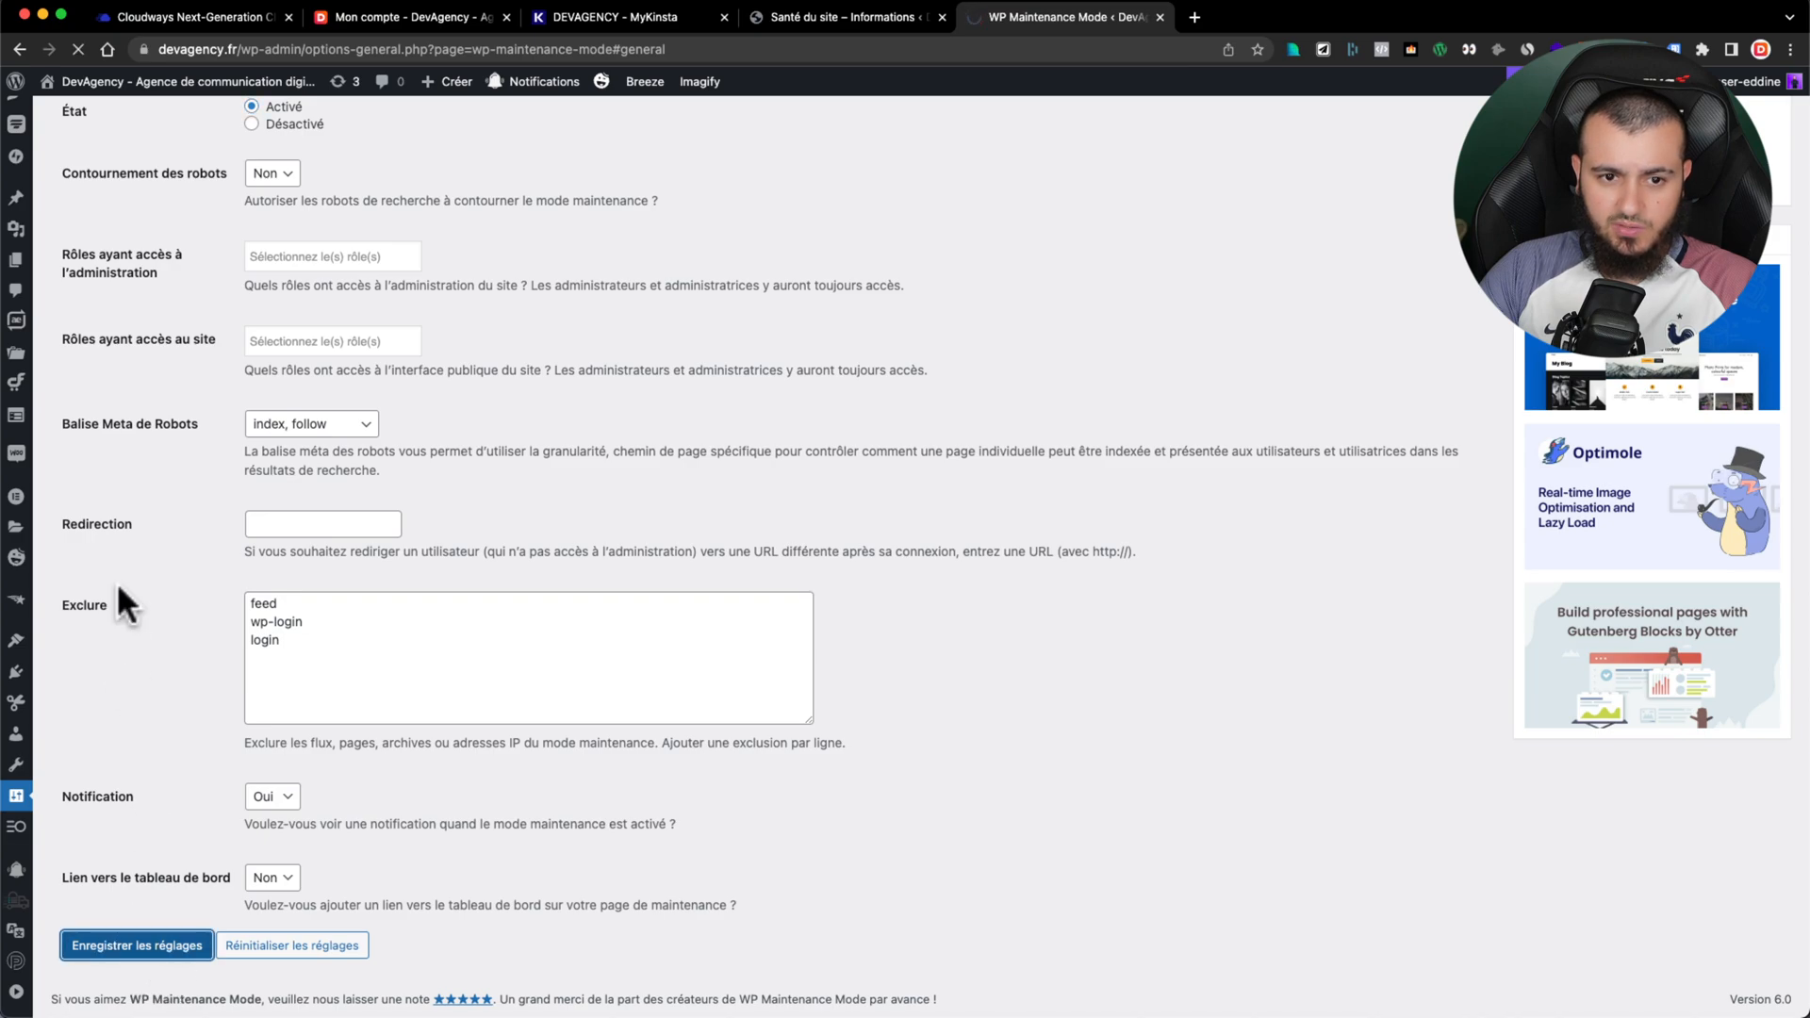
Step: View the public devagency.fr site, including its home and contact pages, to check the maintenance page
mouse_move(16, 123)
click(72, 151)
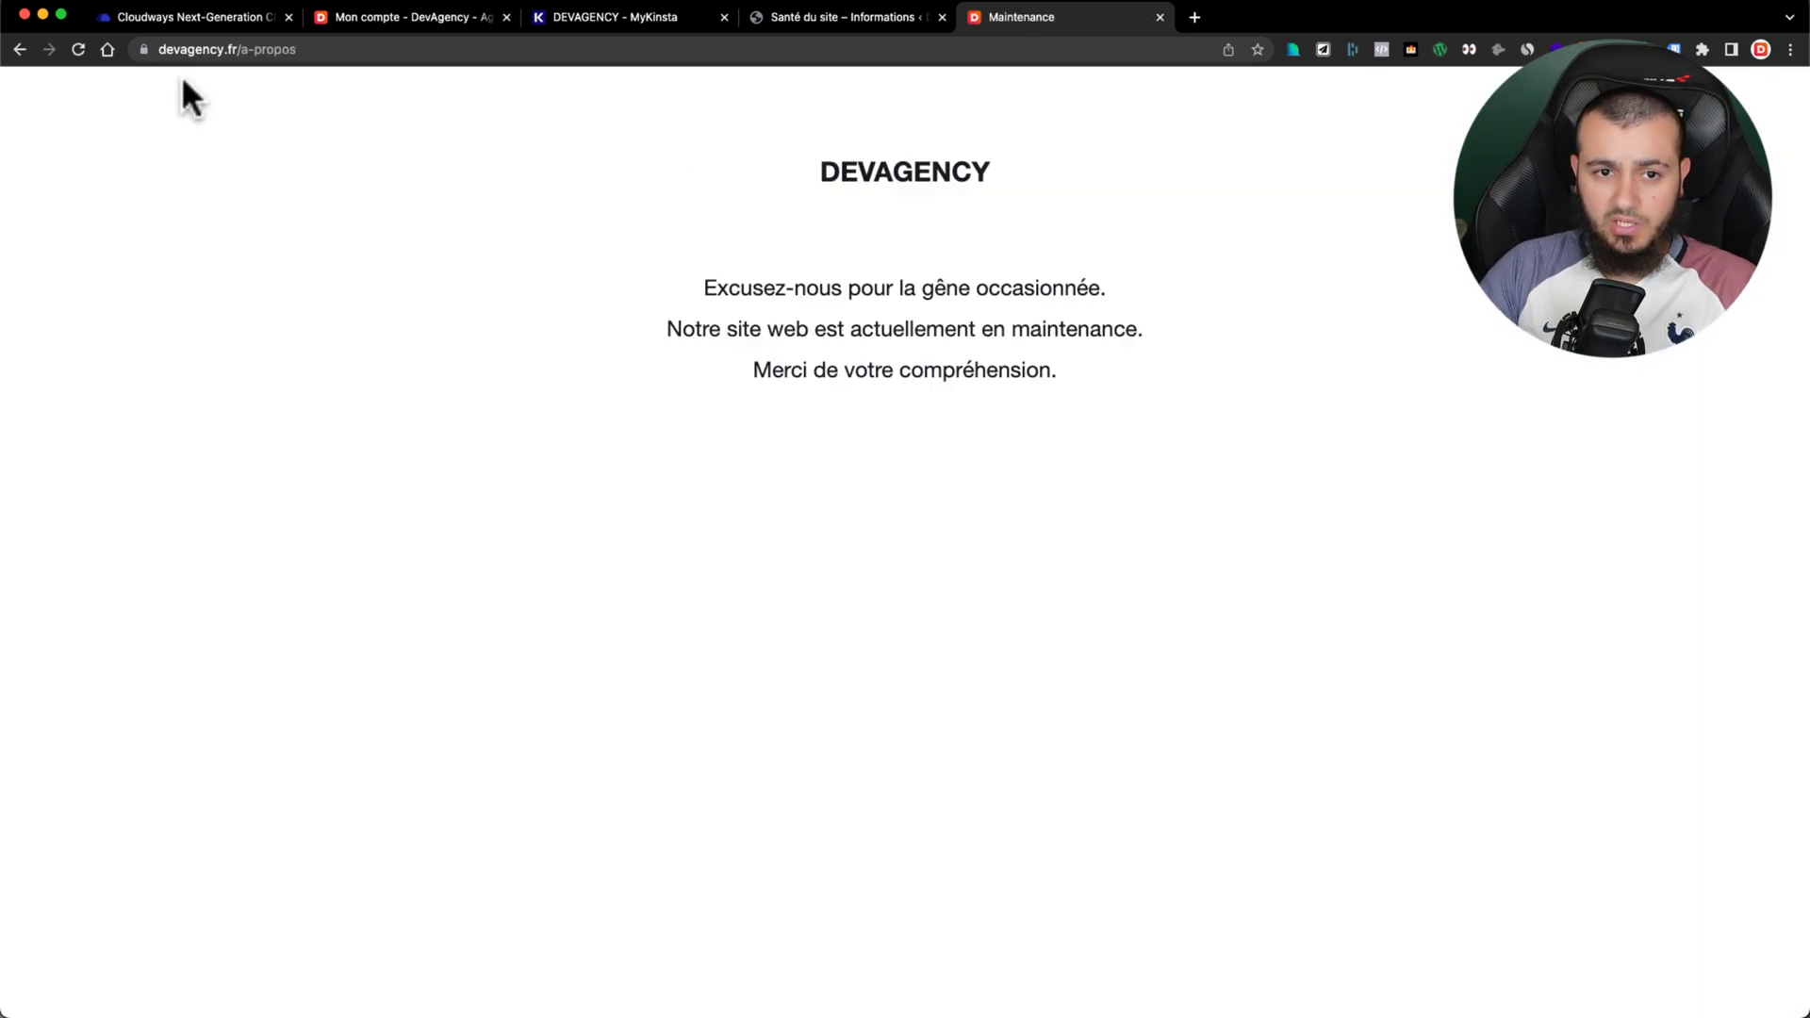
drag(241, 49, 364, 57)
key(BackSpace)
key(Return)
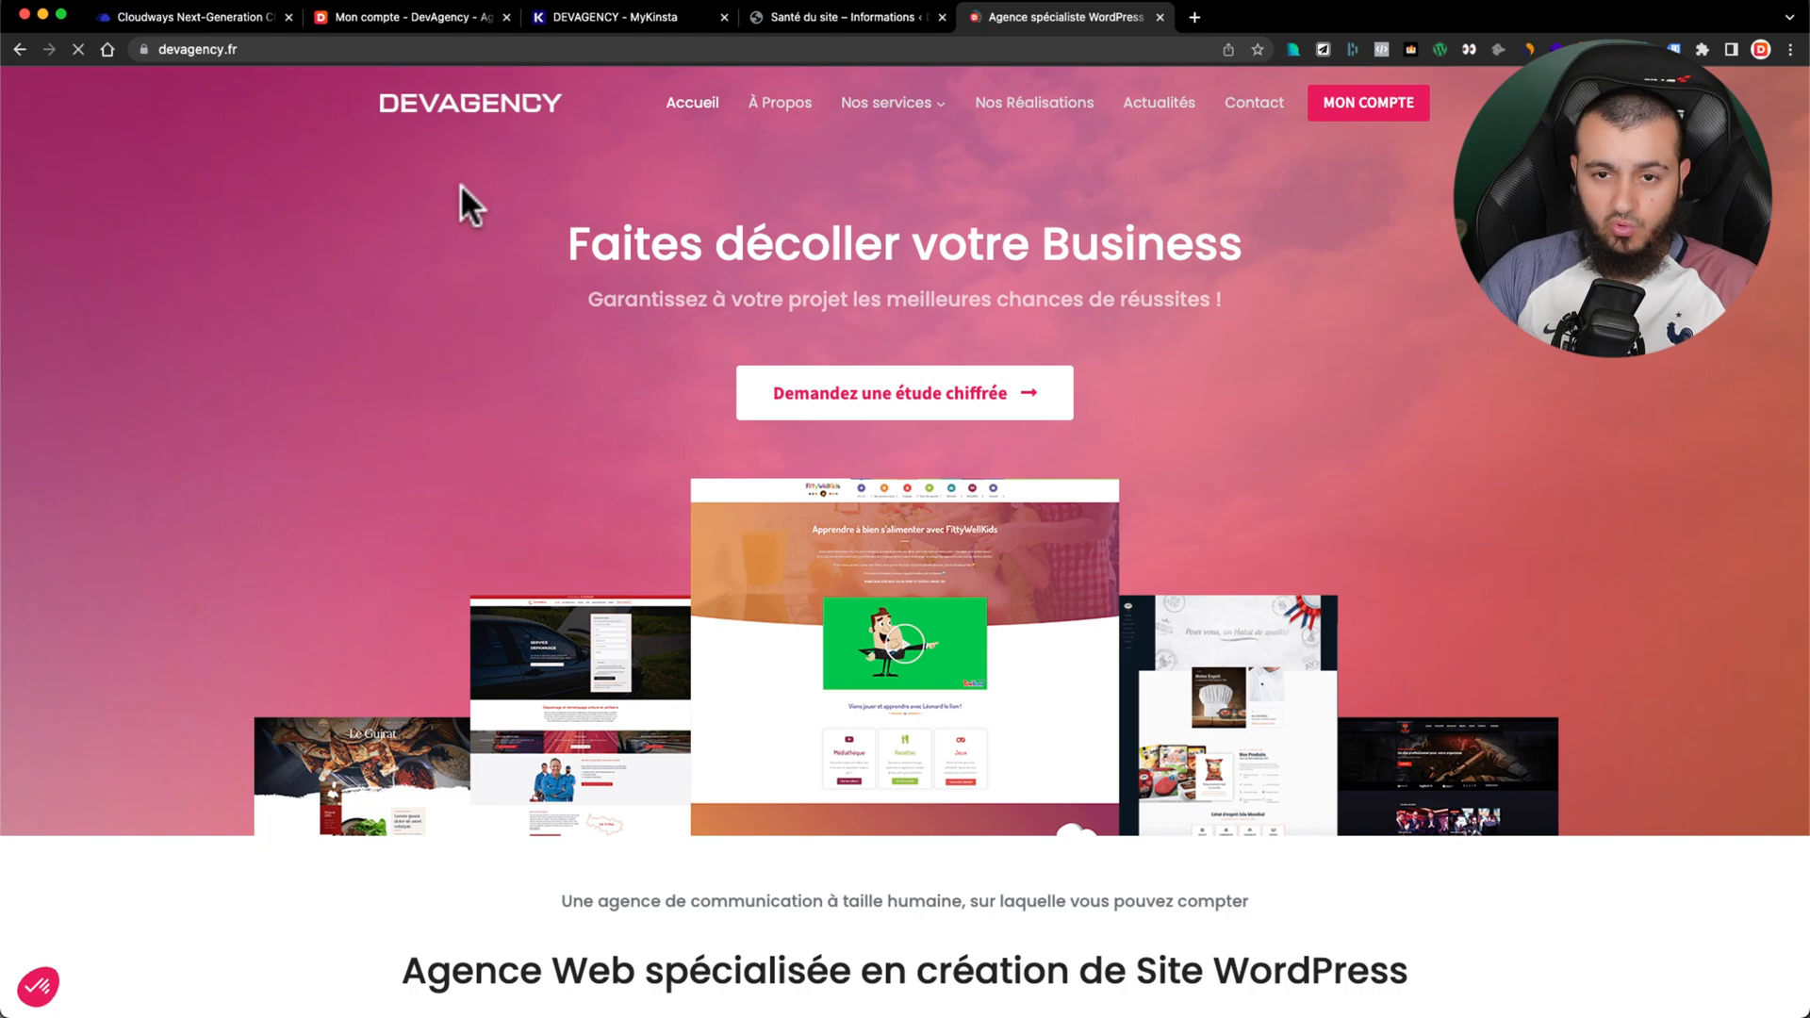
click(1230, 112)
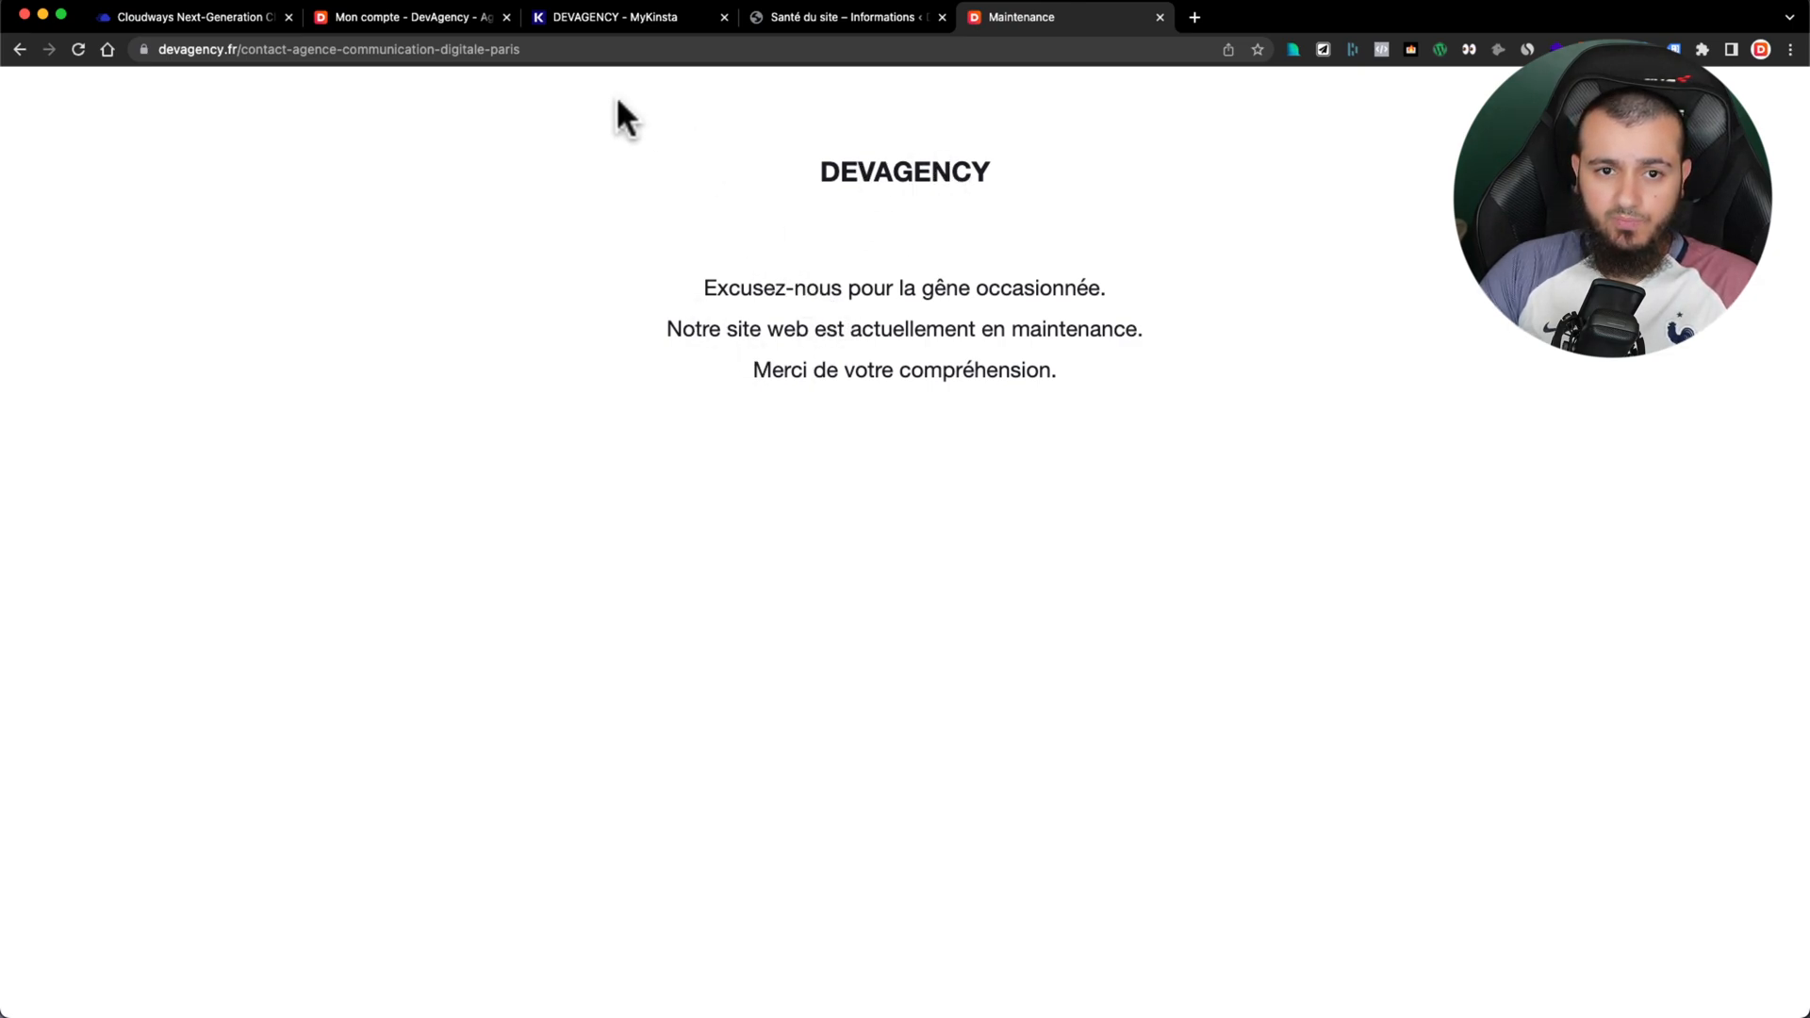
Step: In the dashboard of the migrated devagency.kinsta.cloud site, save the permalink settings twice, keeping the /%postname% structure
click(399, 26)
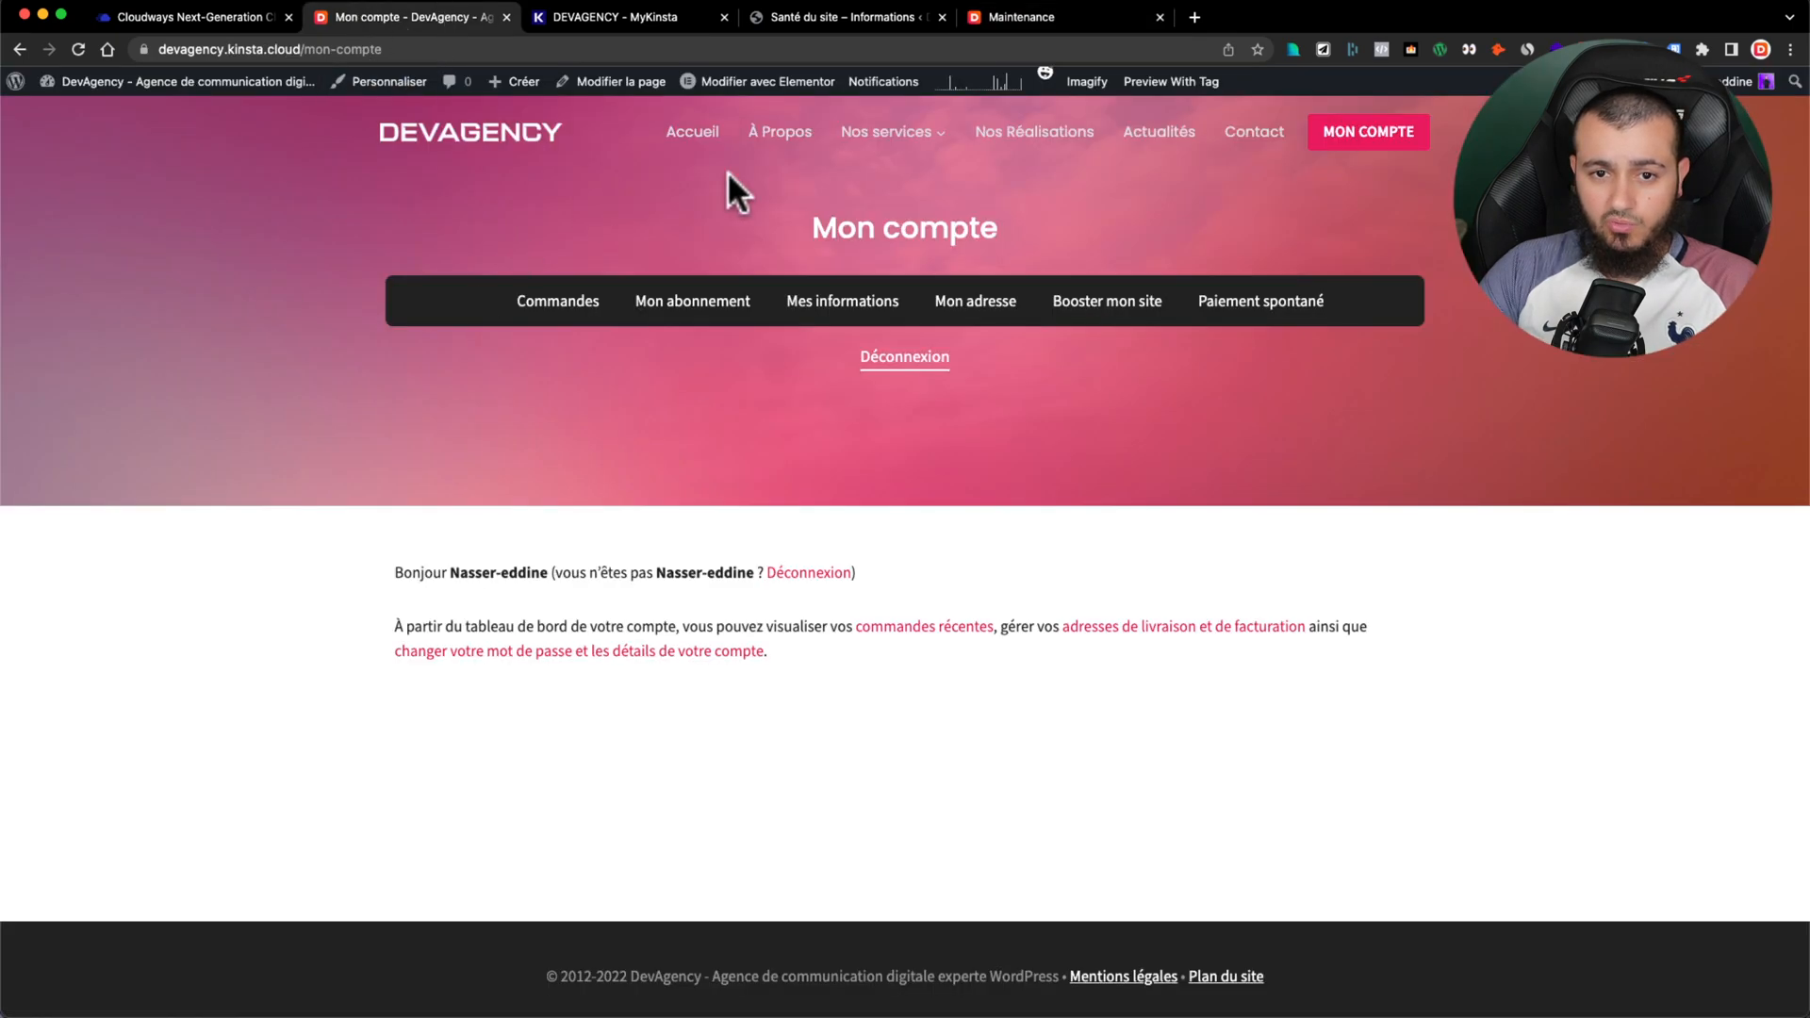
click(219, 83)
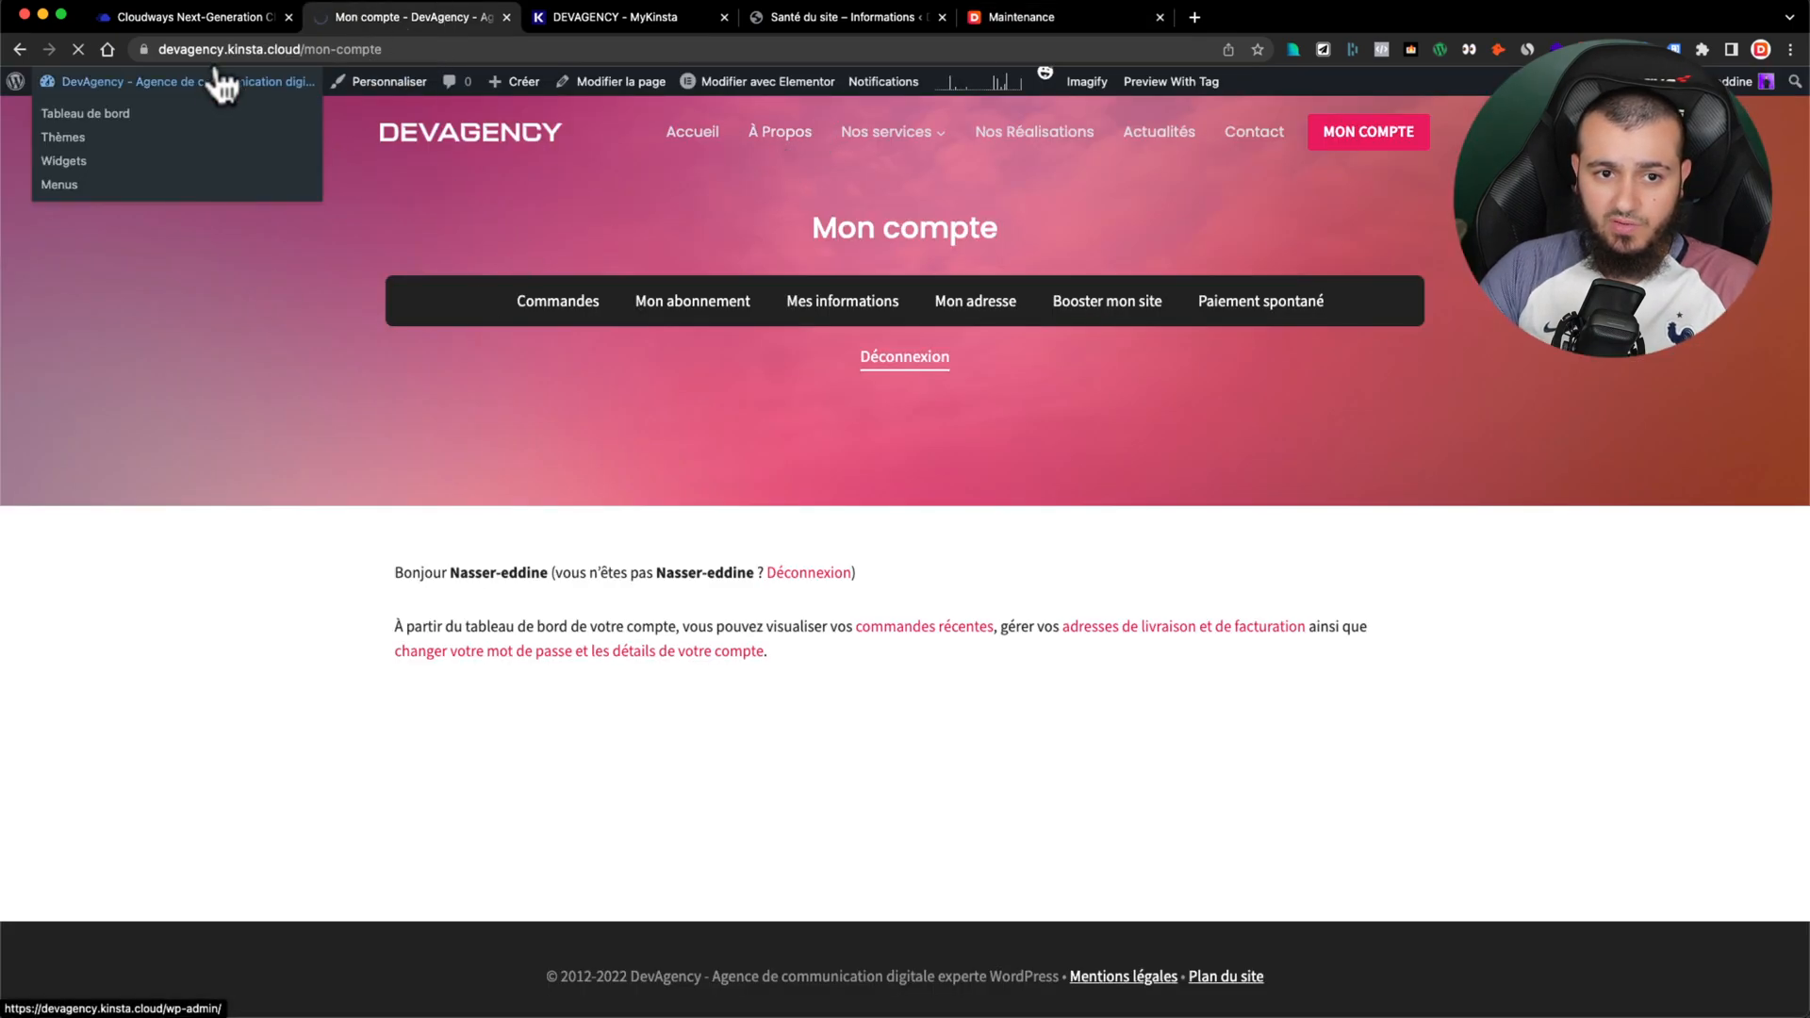
click(683, 136)
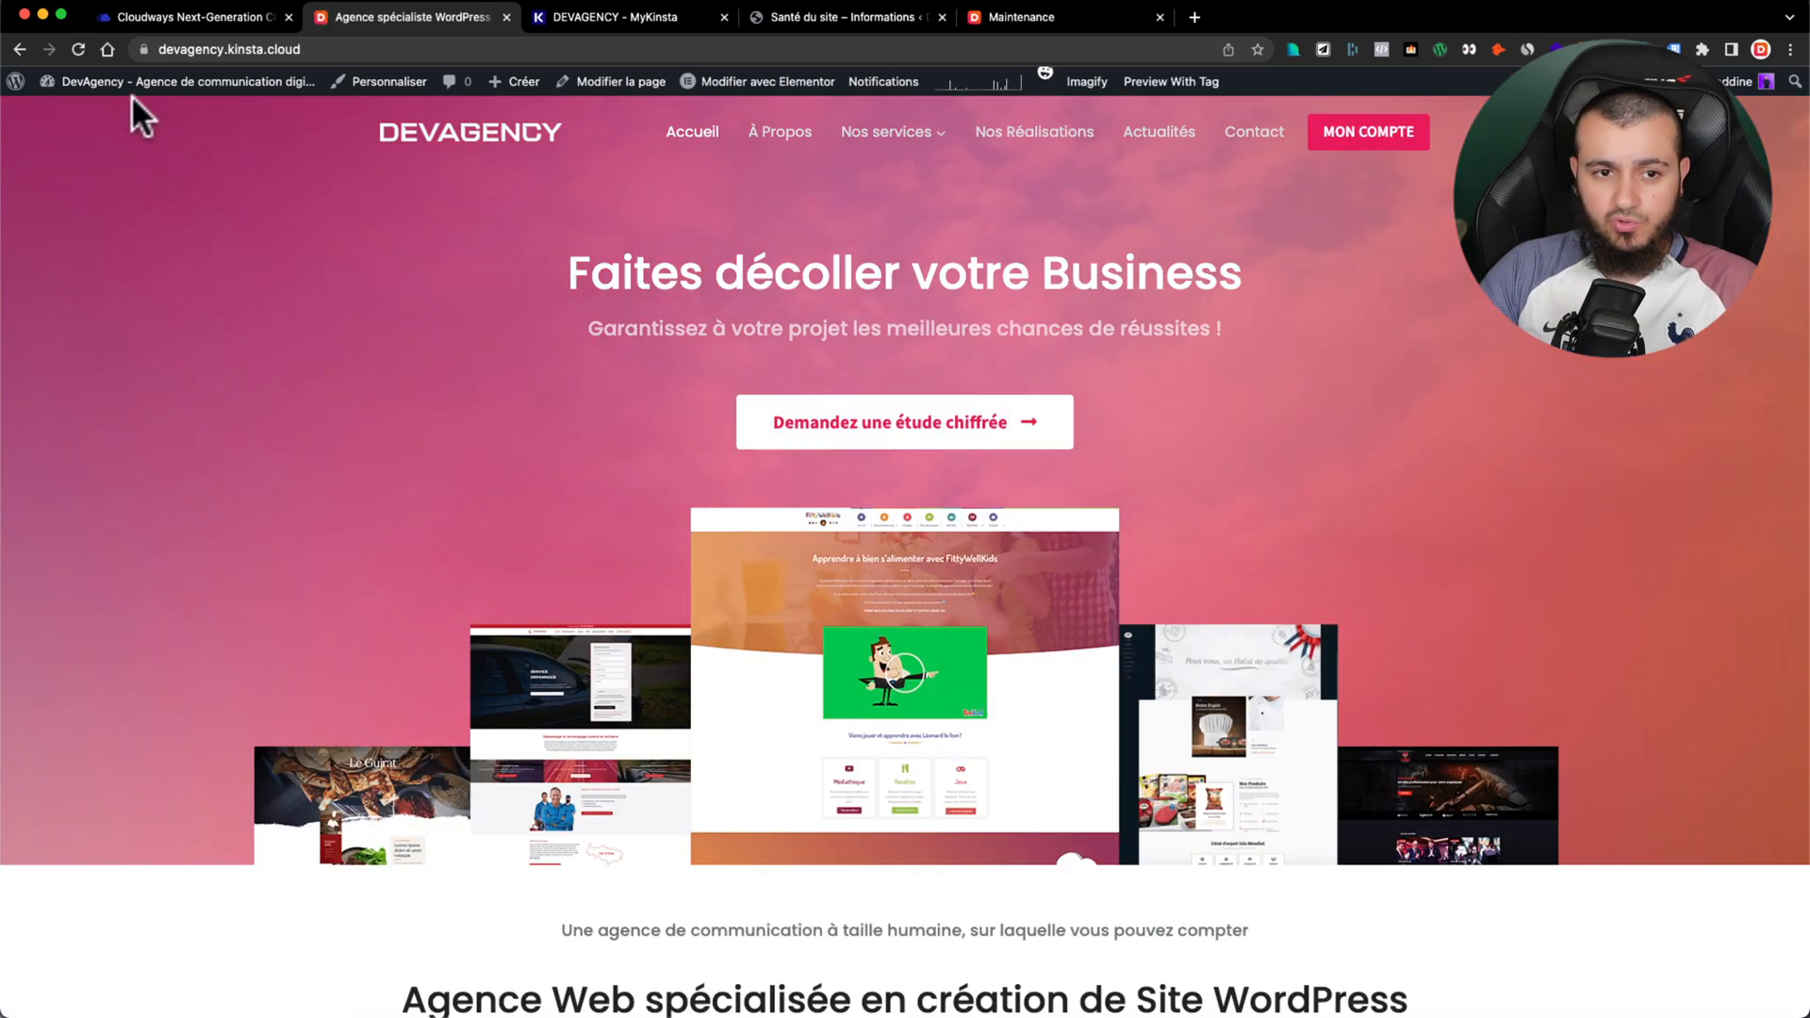
mouse_move(126, 86)
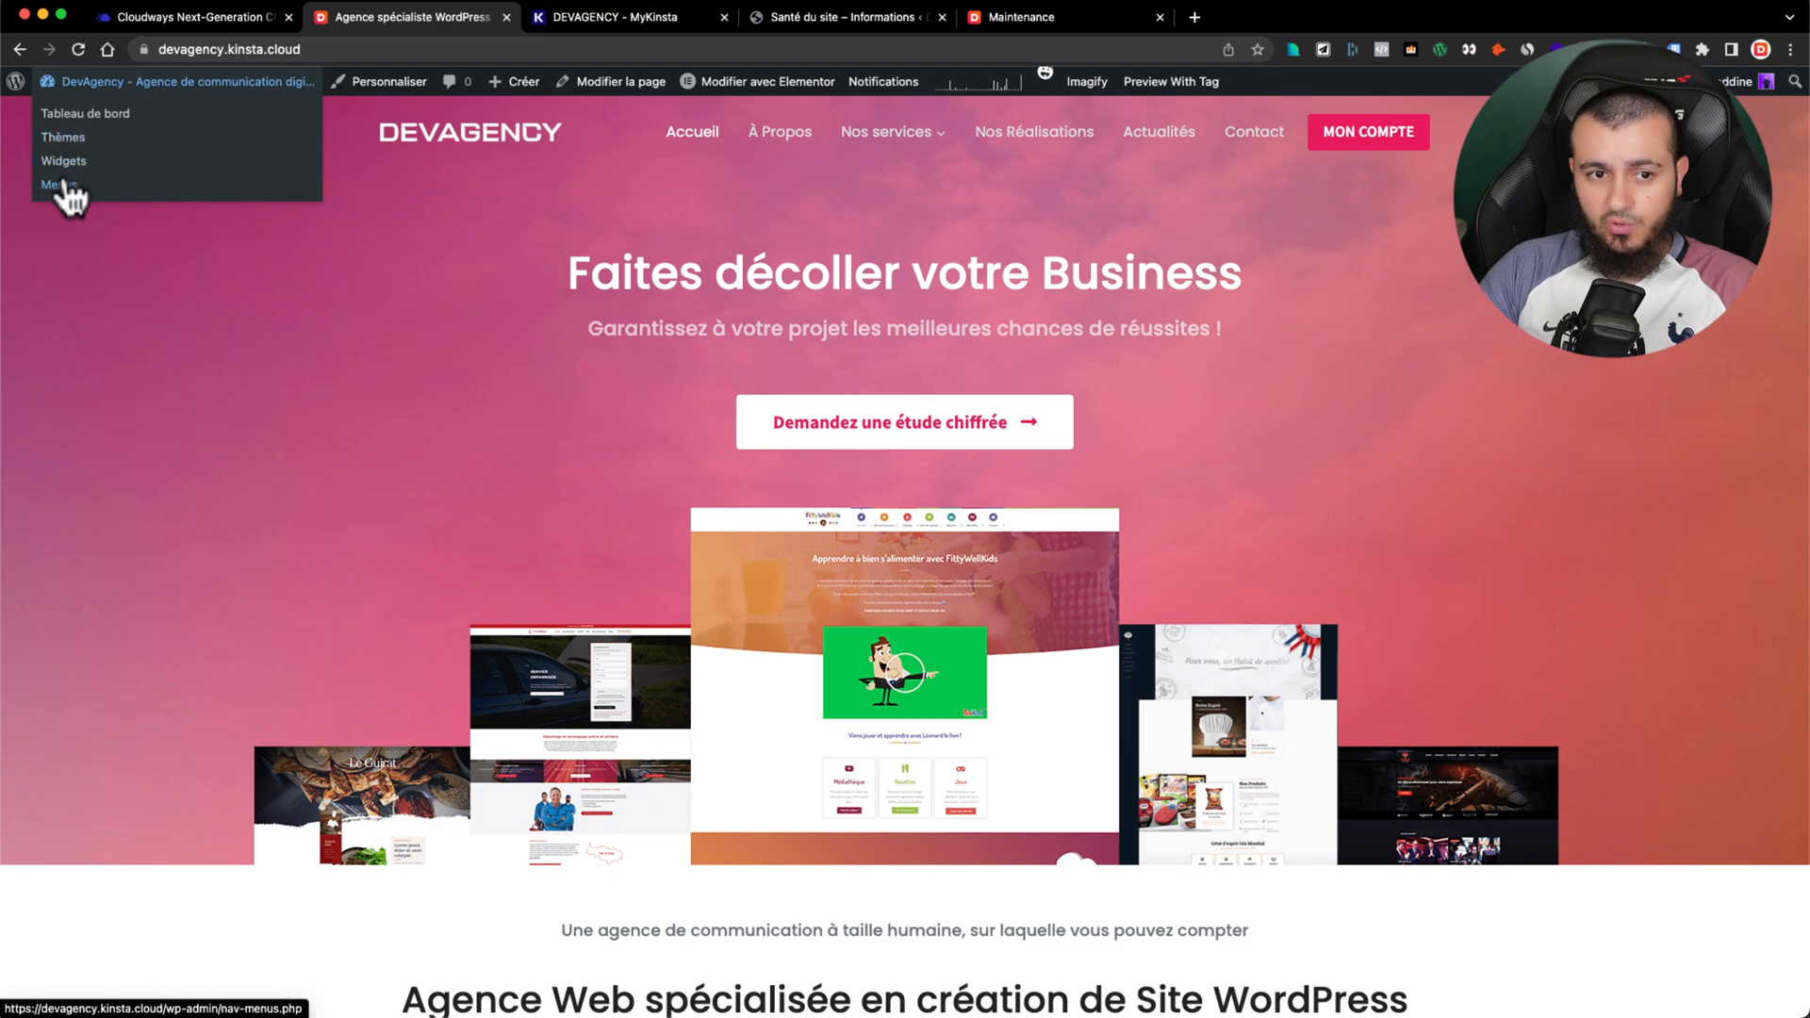
click(85, 115)
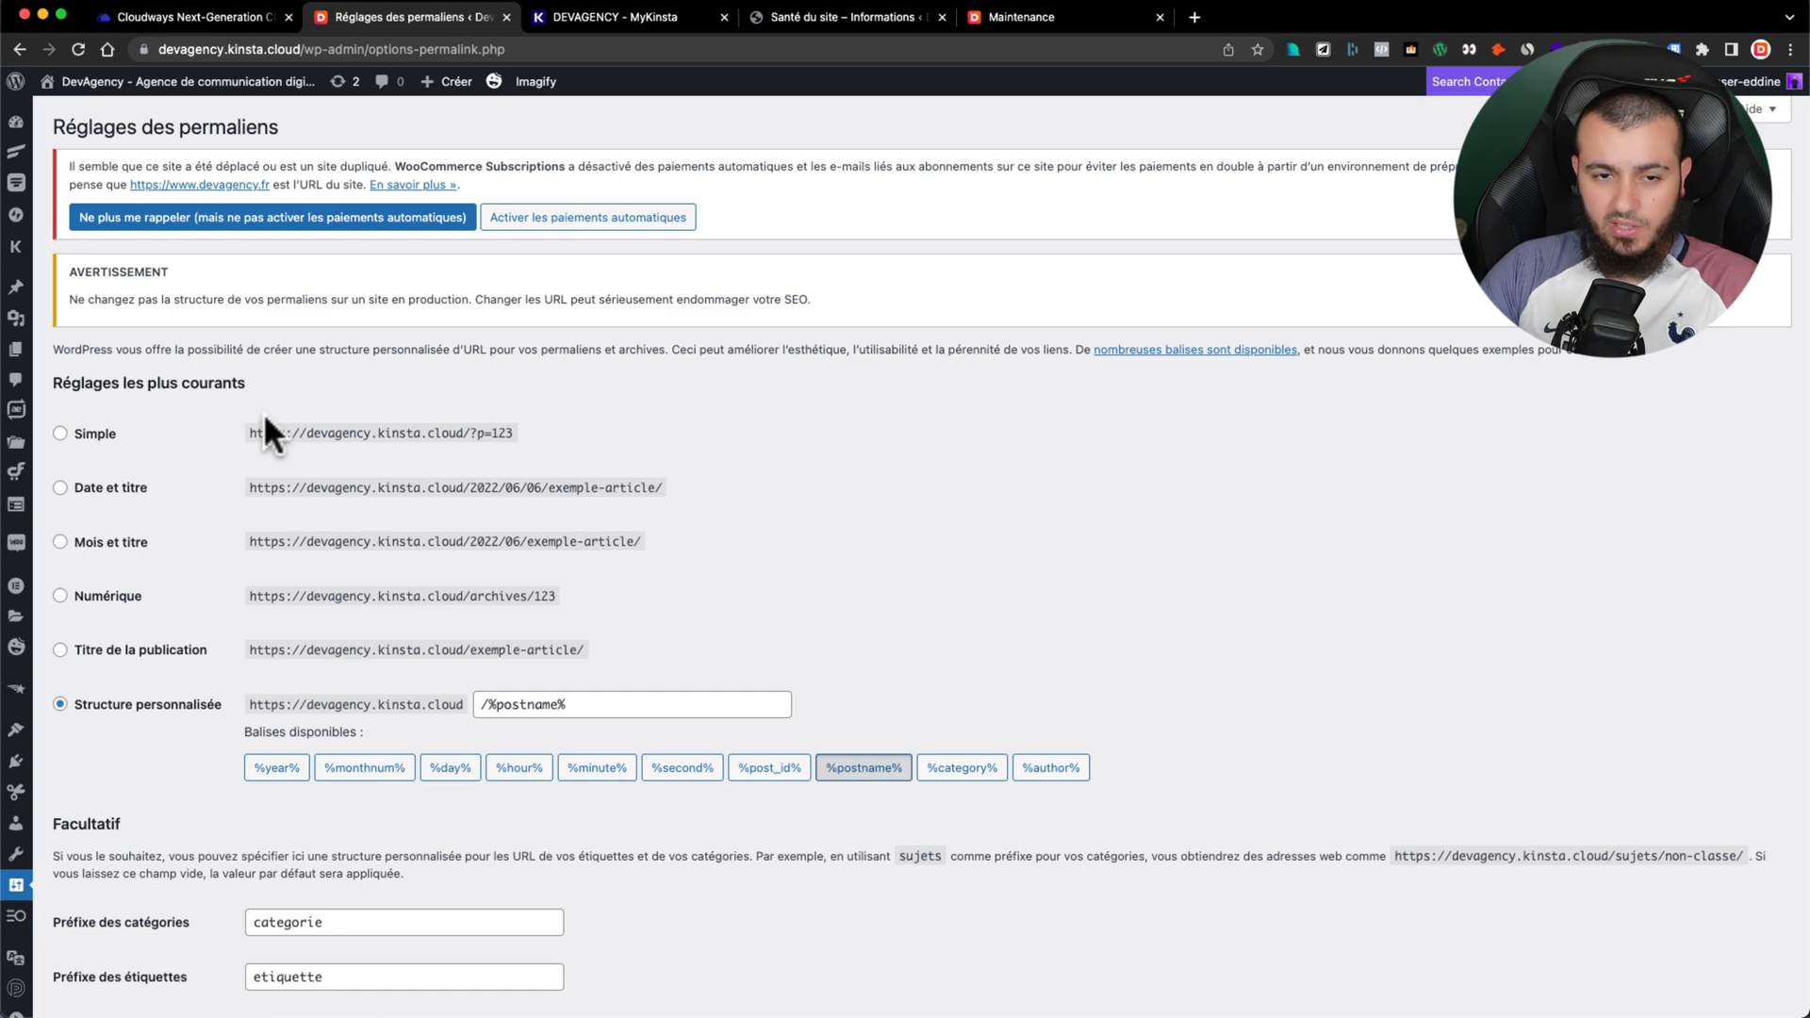
scroll(267, 428, down, 5)
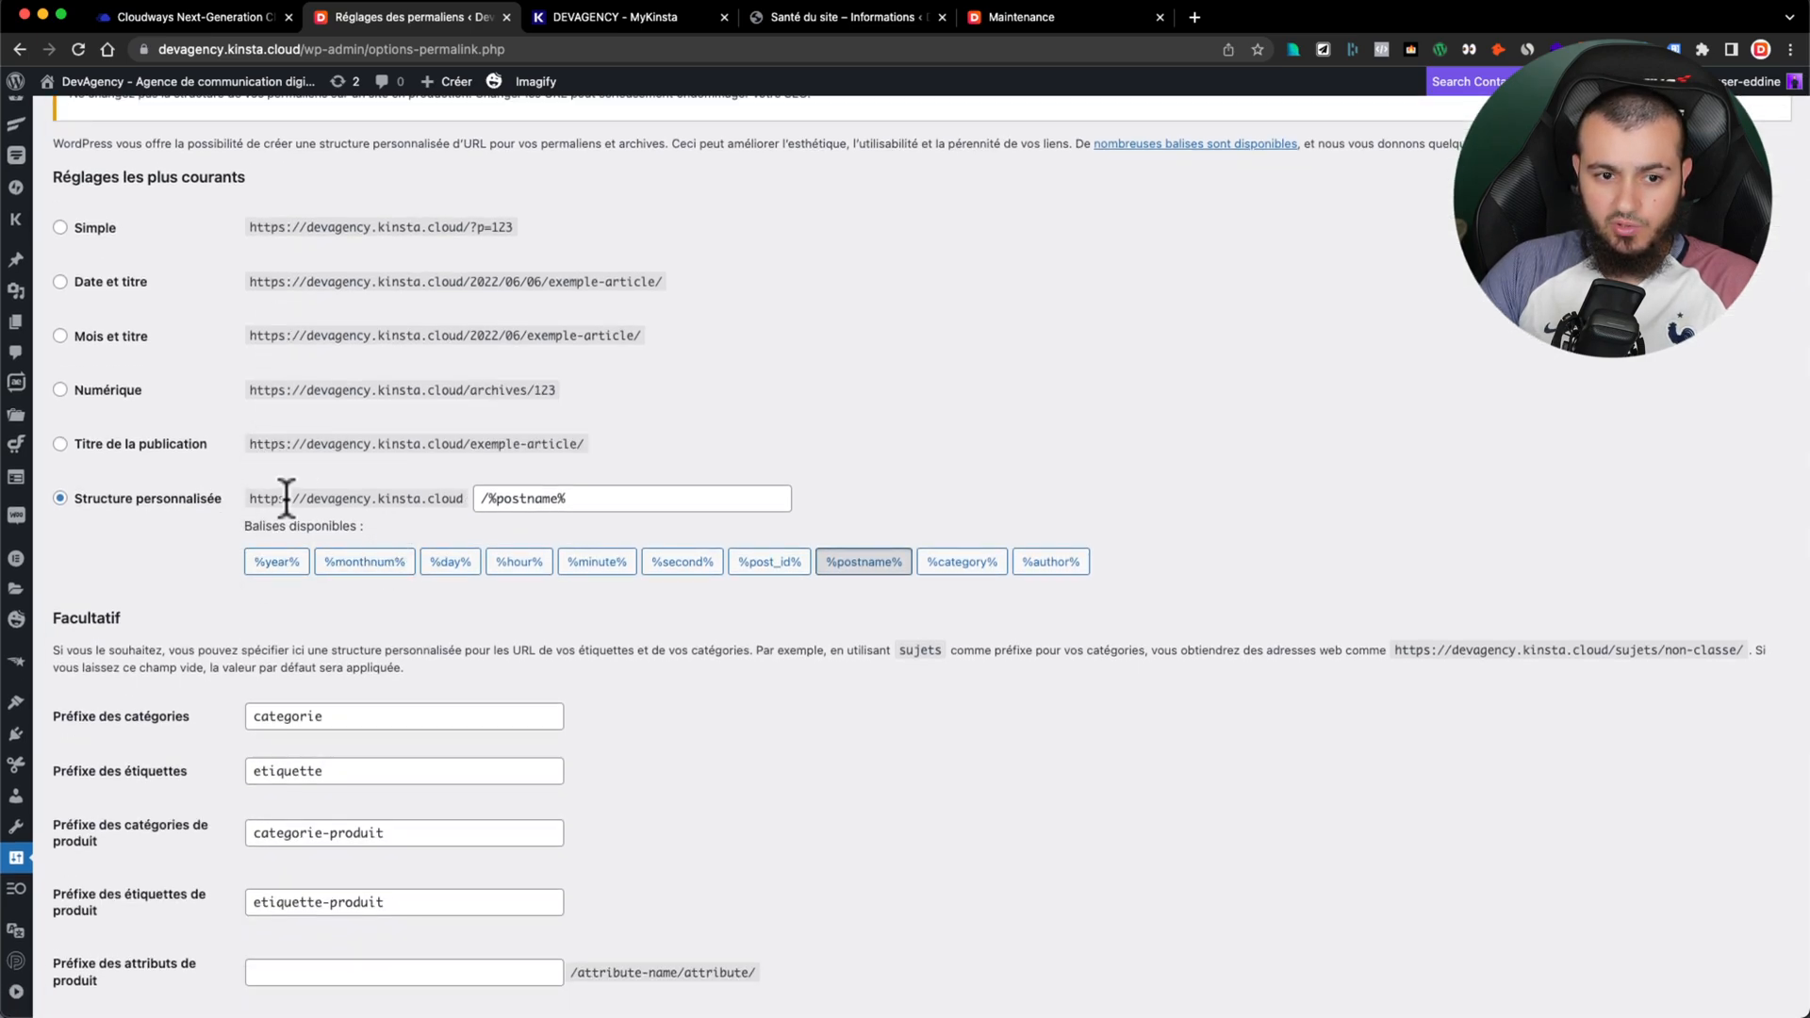
scroll(258, 556, down, 3)
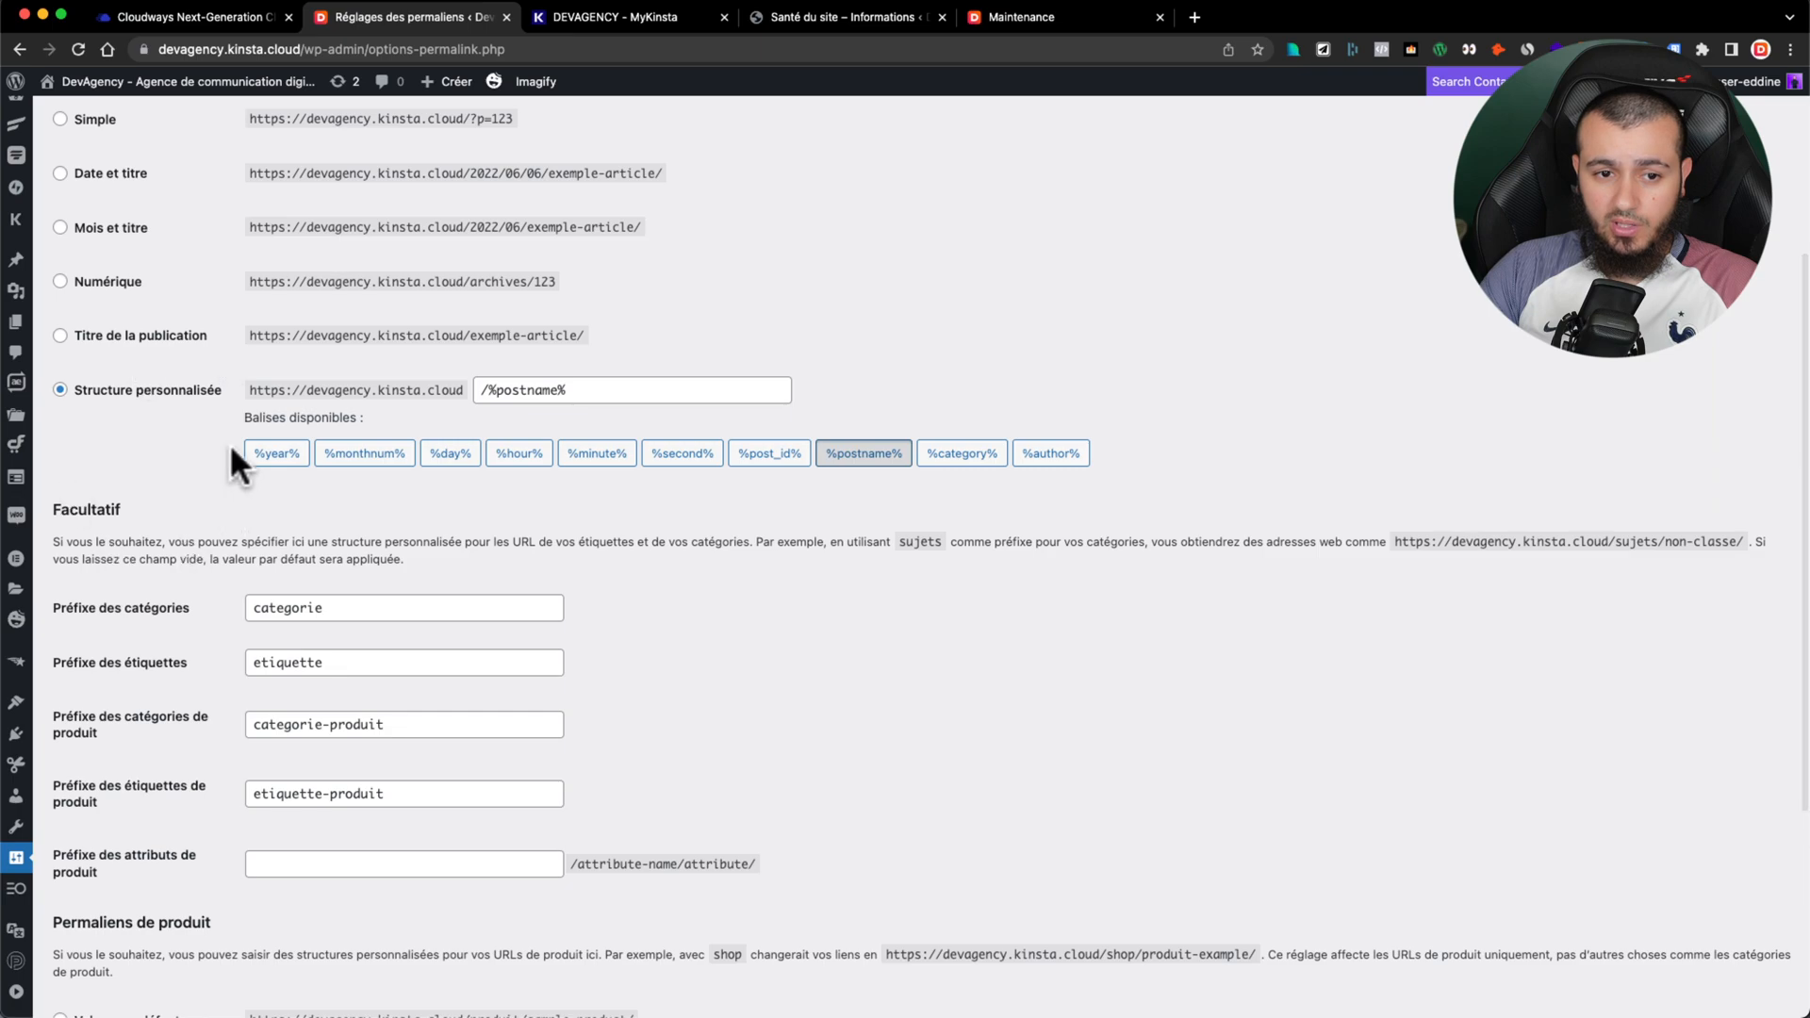
scroll(226, 448, down, 8)
click(146, 922)
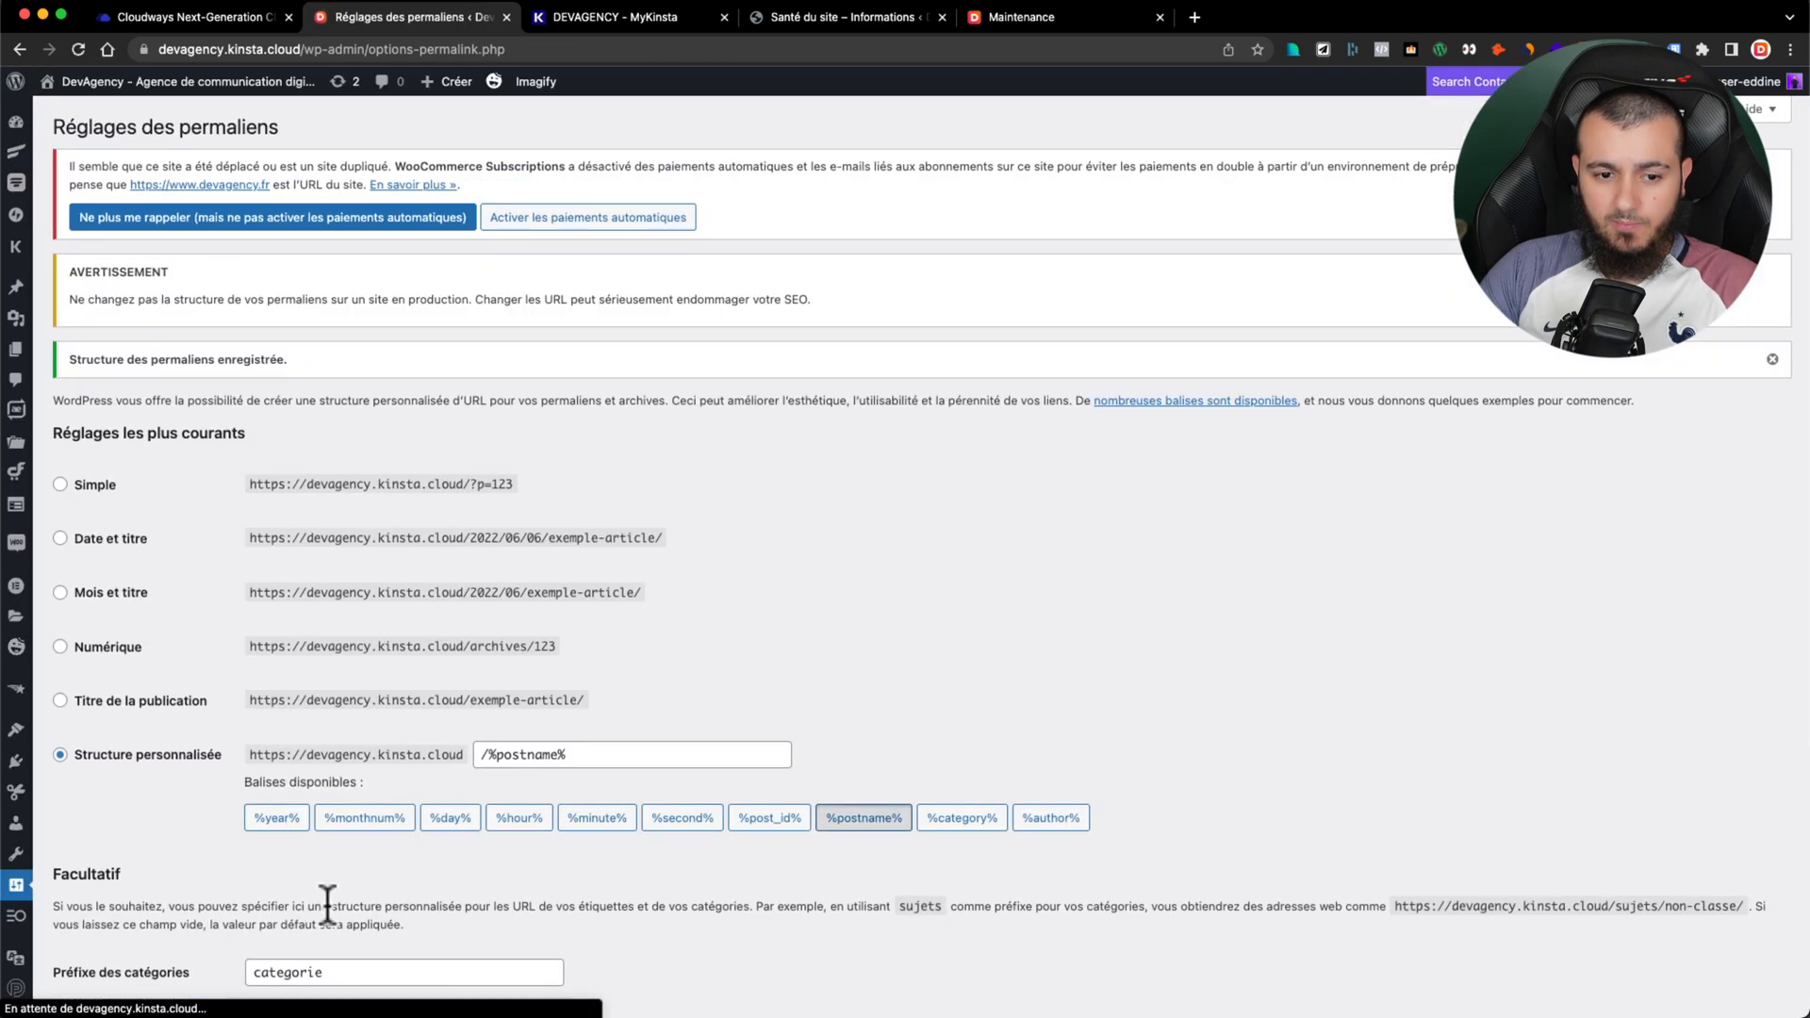
scroll(327, 905, down, 8)
click(146, 920)
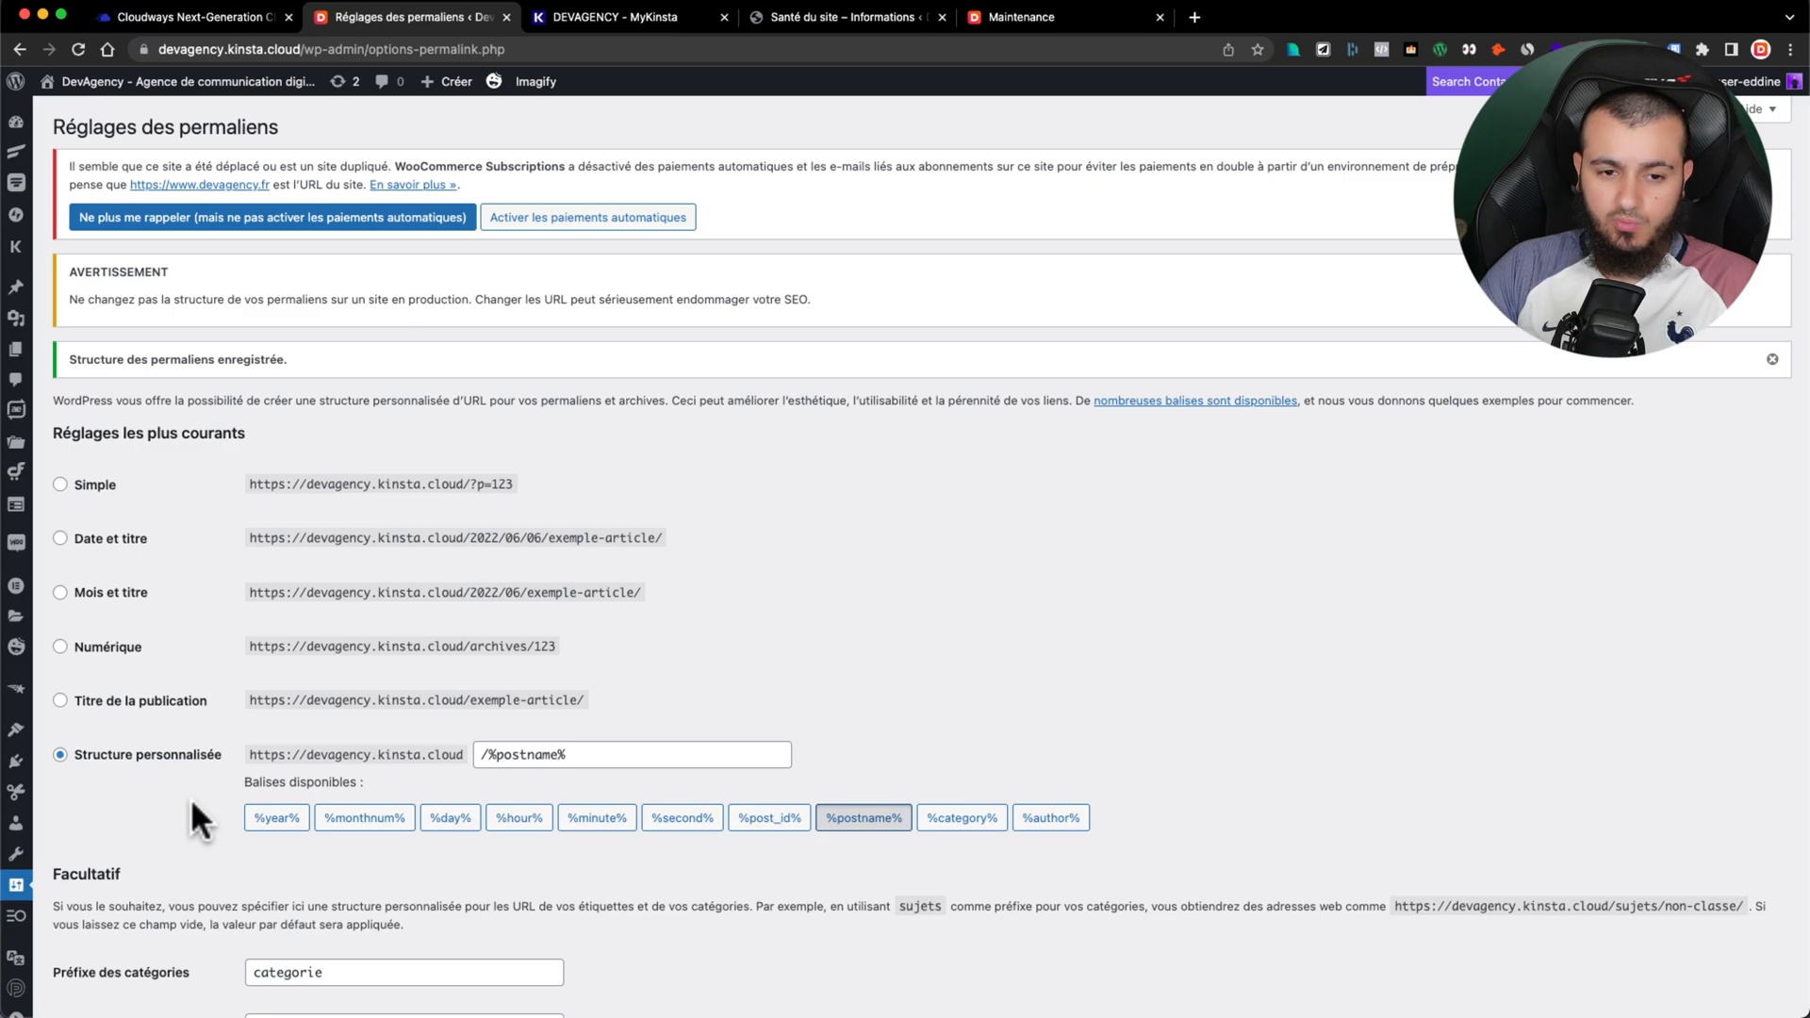
Step: In MyKinsta, create a manual backup of the DEVAGENCY live environment with the note "Before domain name migration"
key(ctrl+Tab)
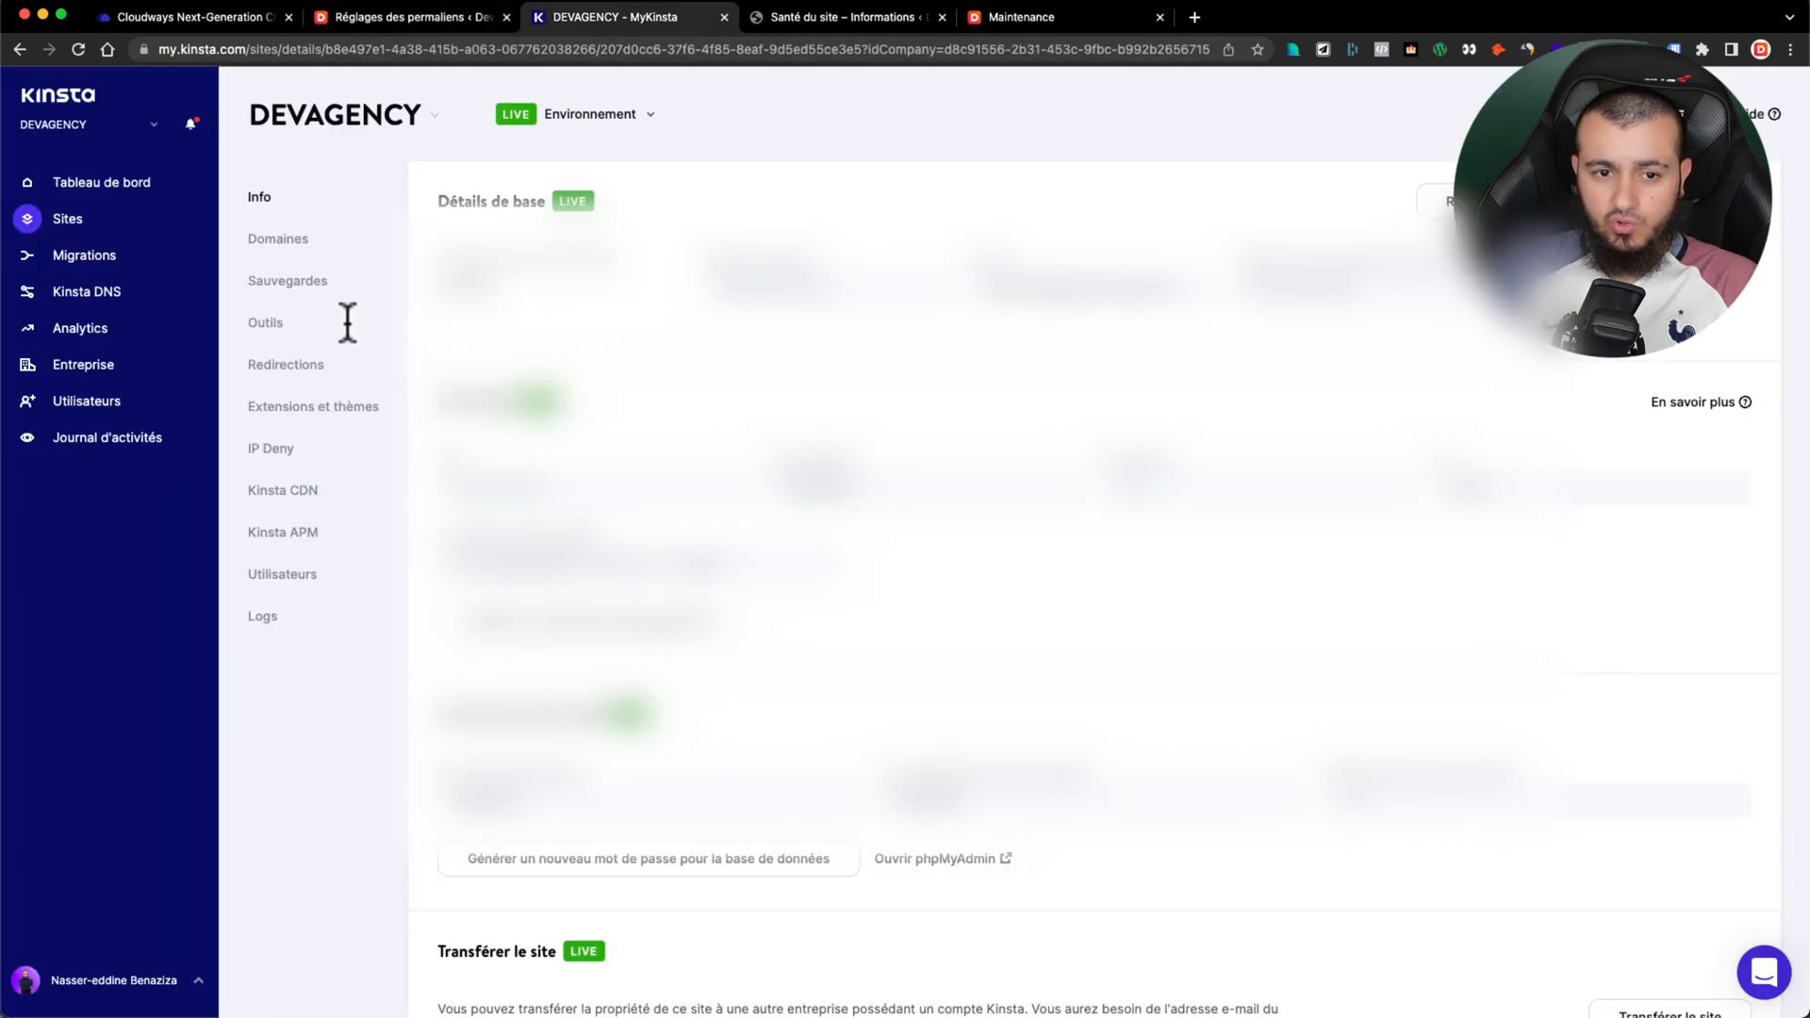
click(280, 283)
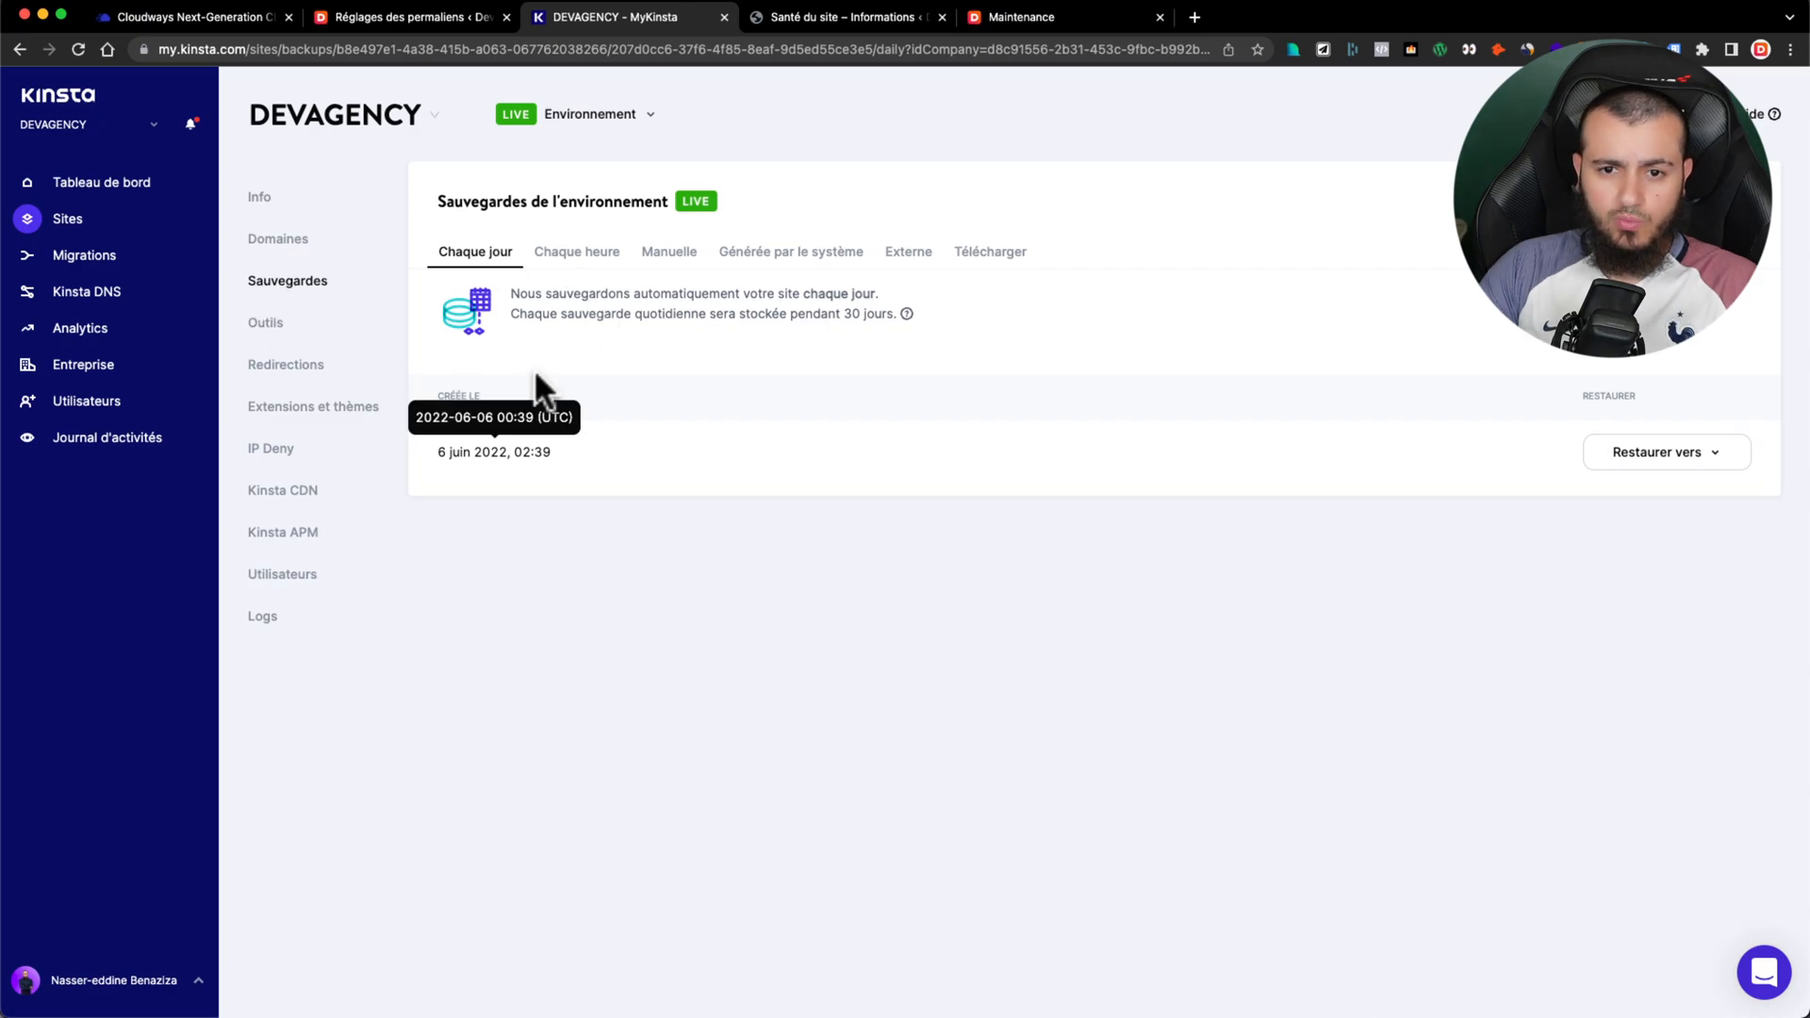
click(670, 266)
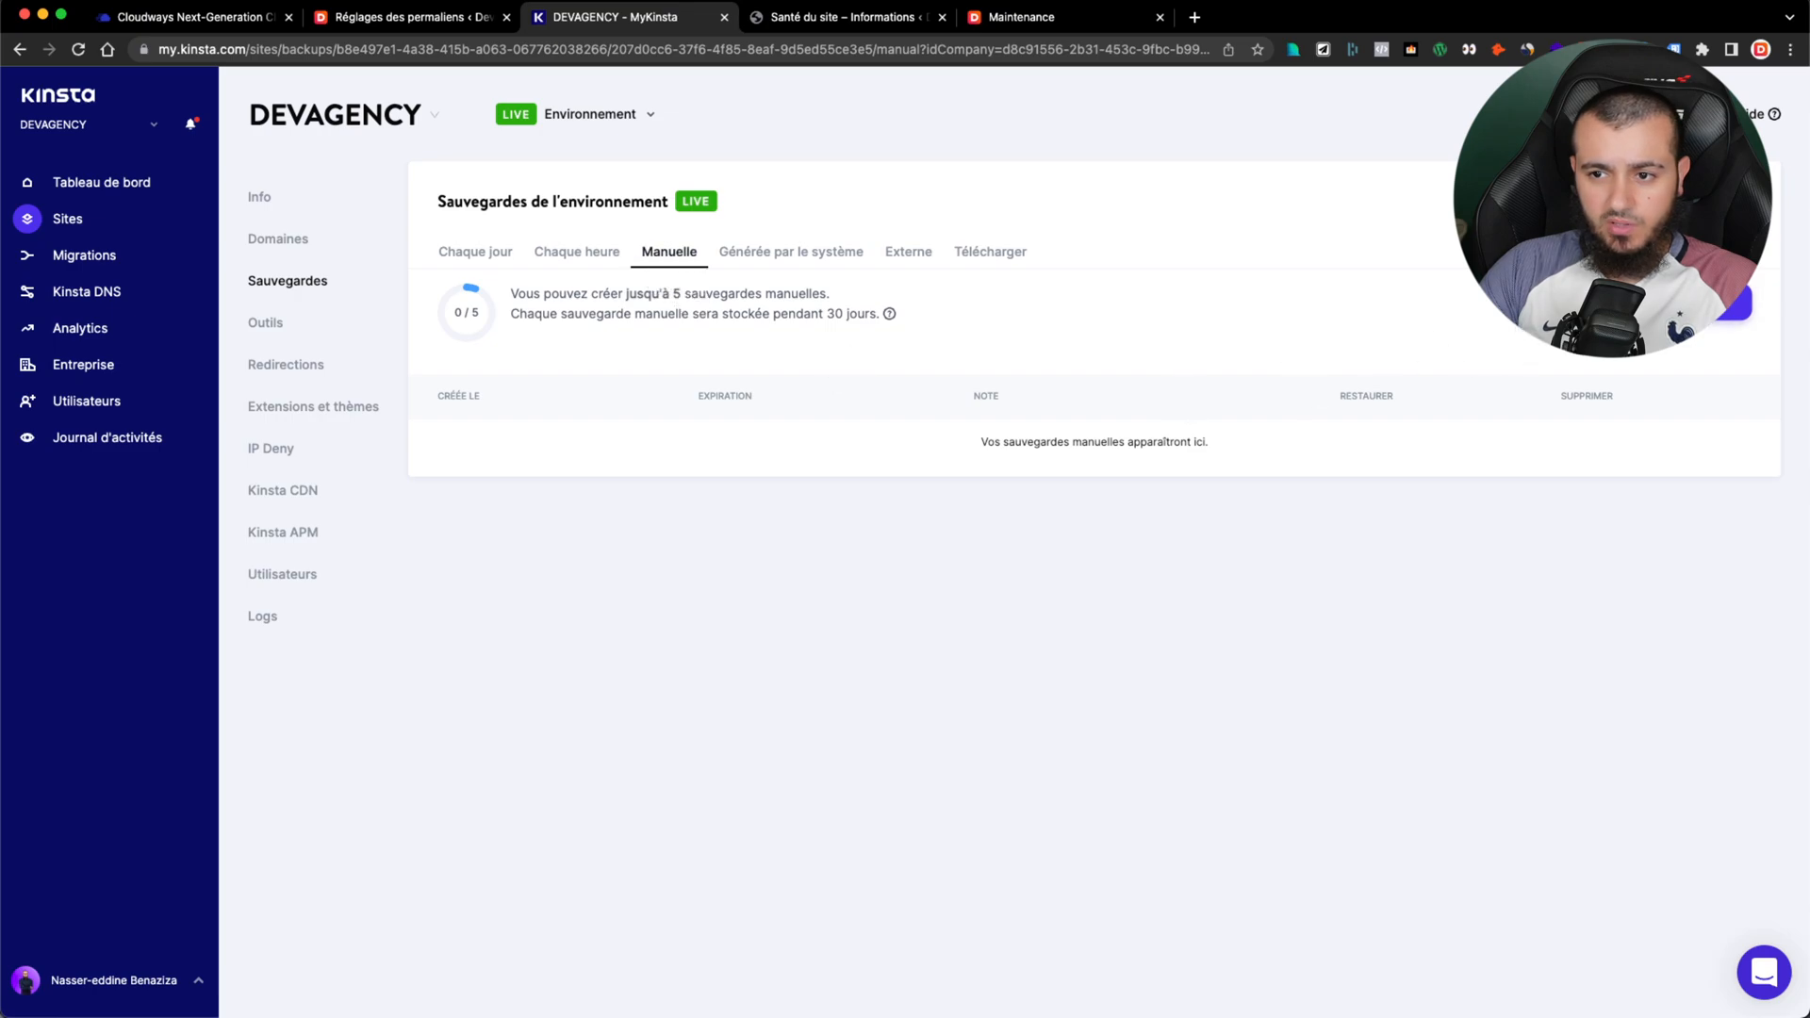
click(1715, 304)
click(658, 568)
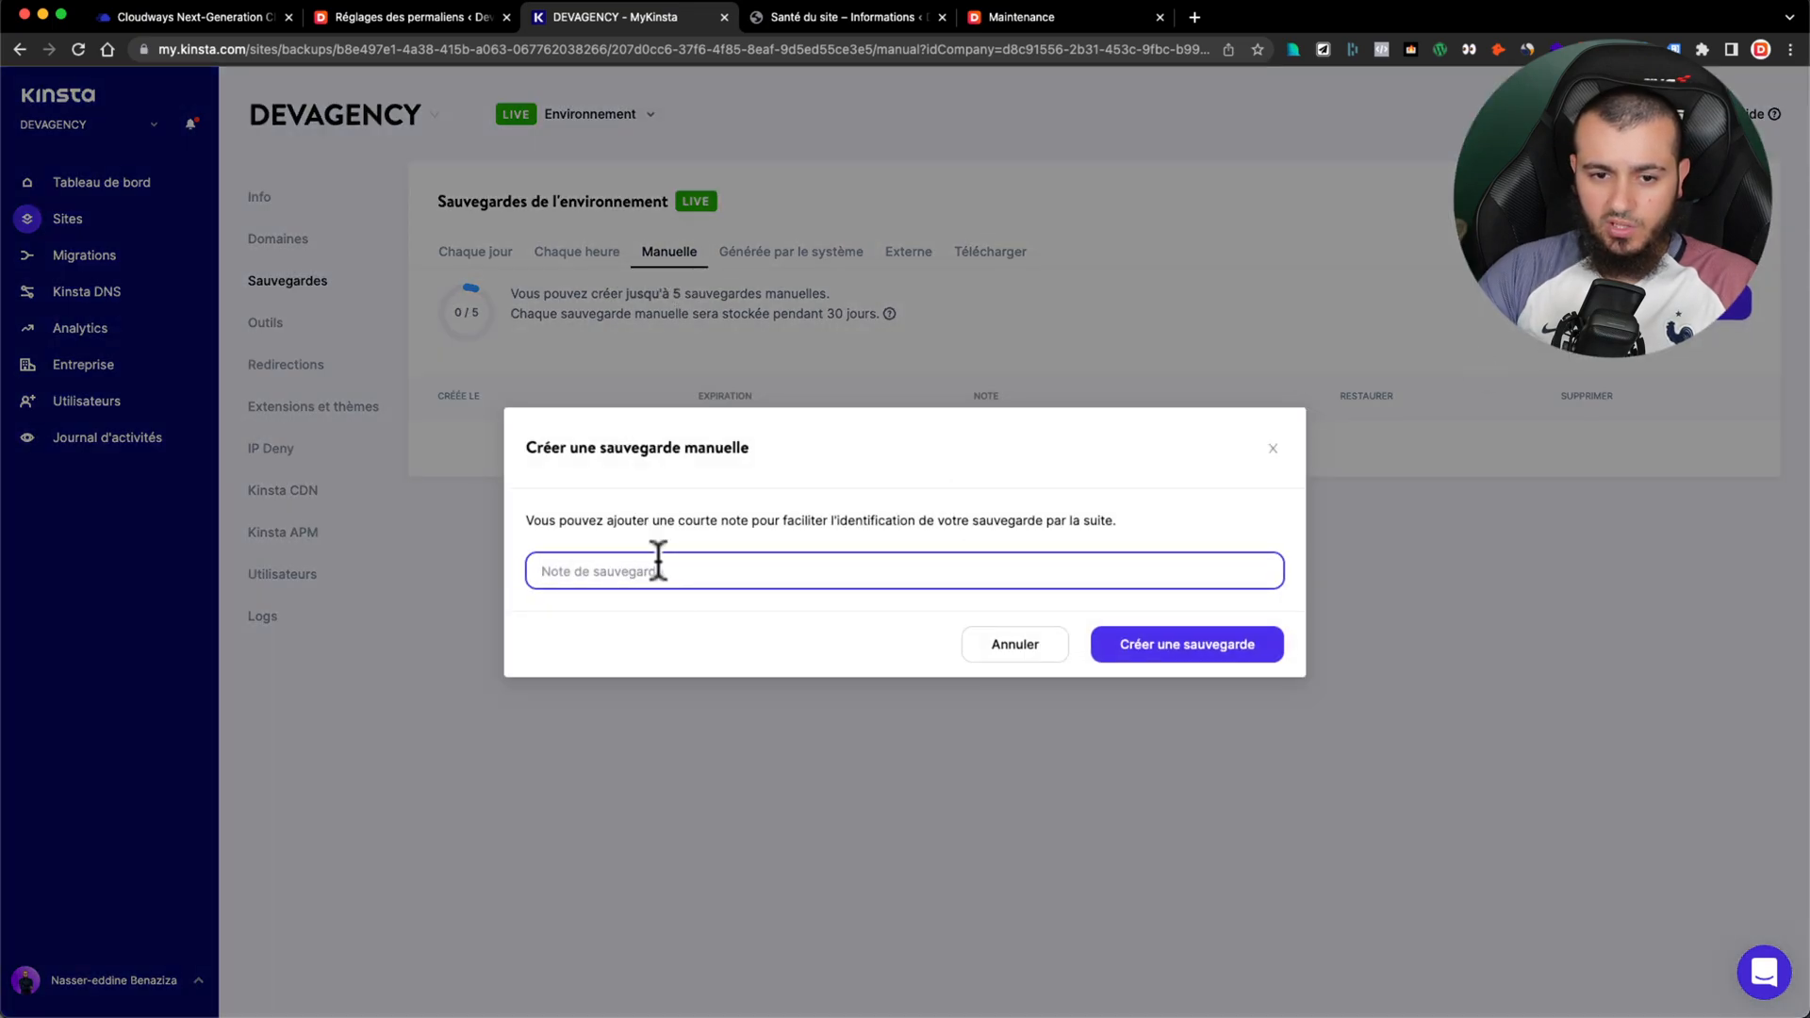
text(fore )
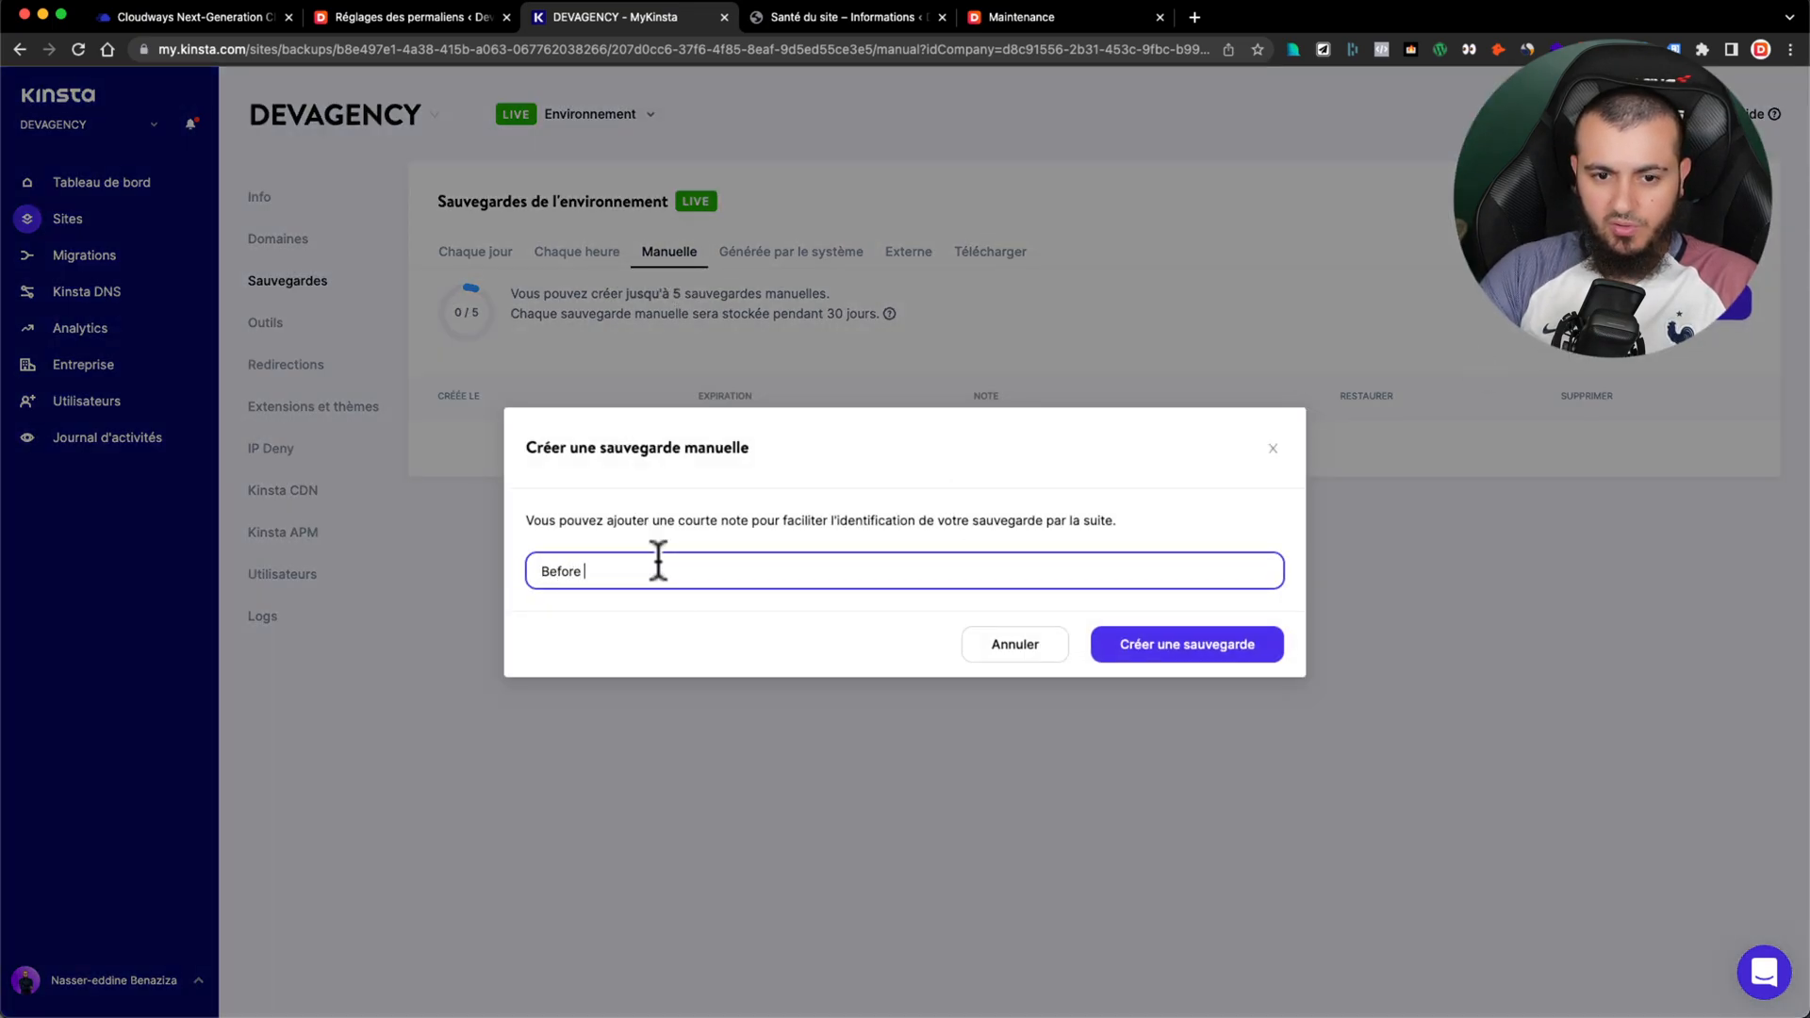
text(domain name g)
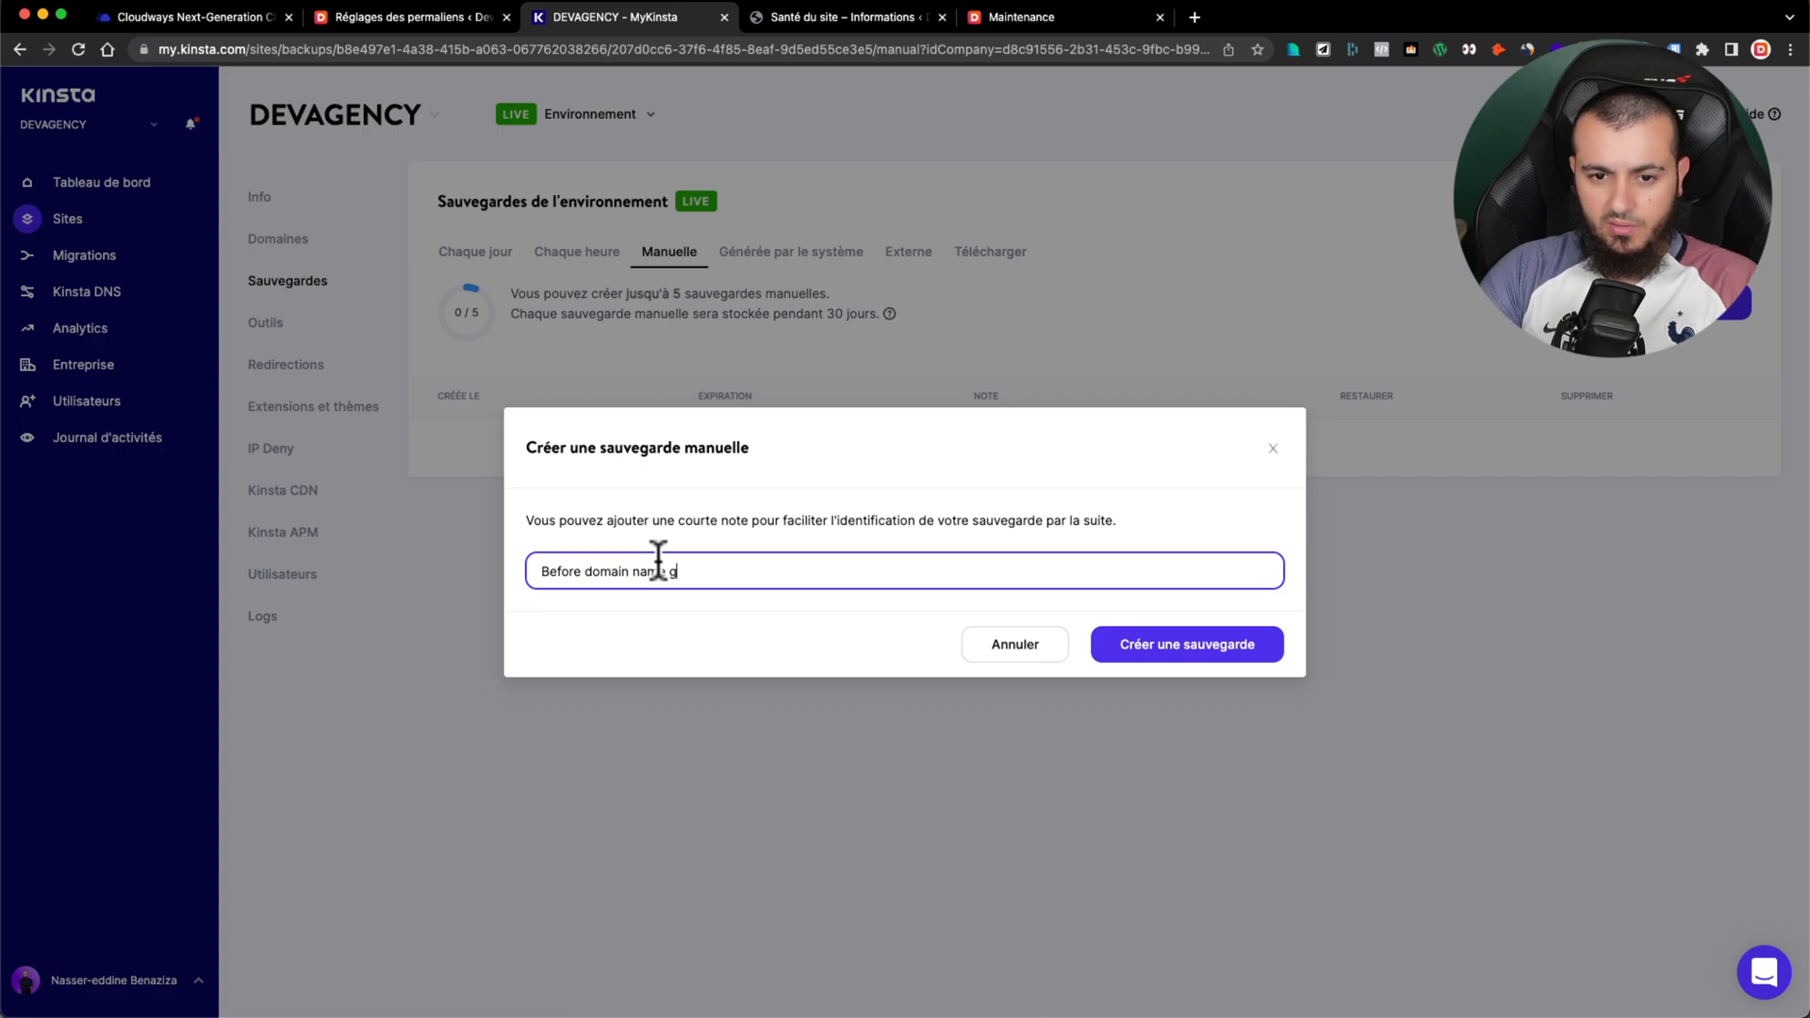
key(BackSpace)
text(migra)
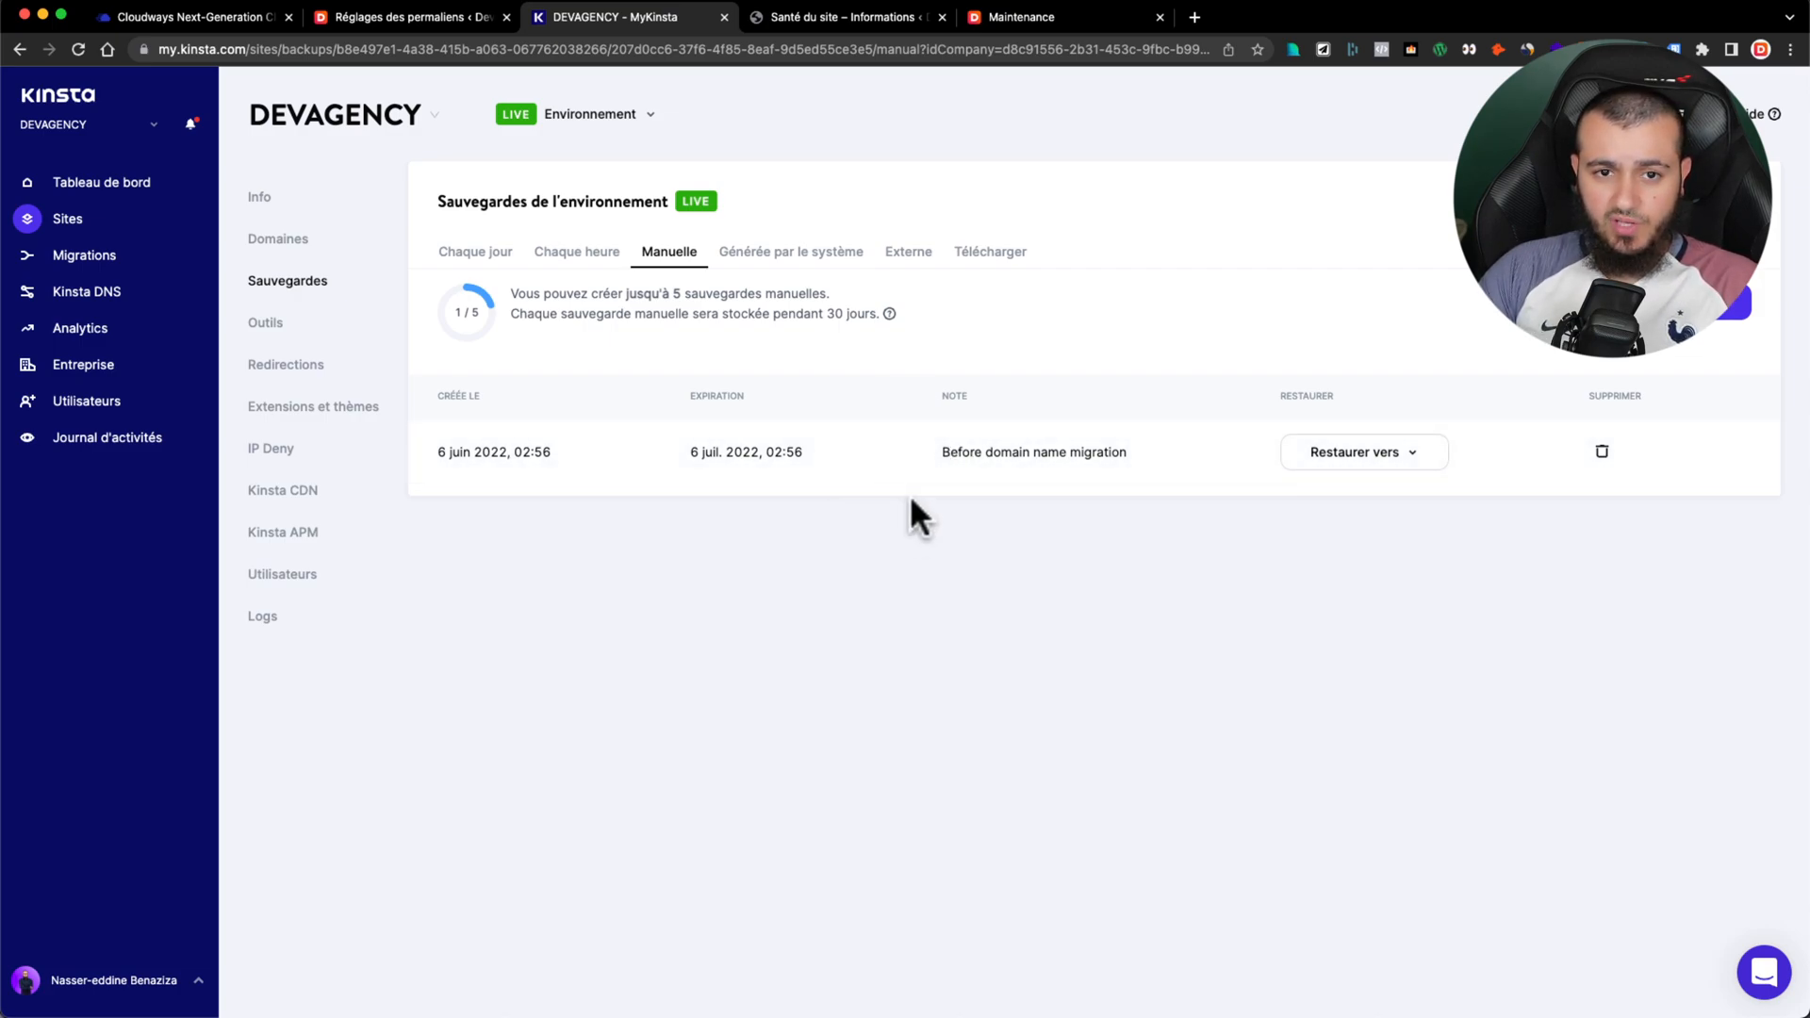
Step: Review the site tools available in MyKinsta, including the requirement for Forcer le HTTPS
click(257, 330)
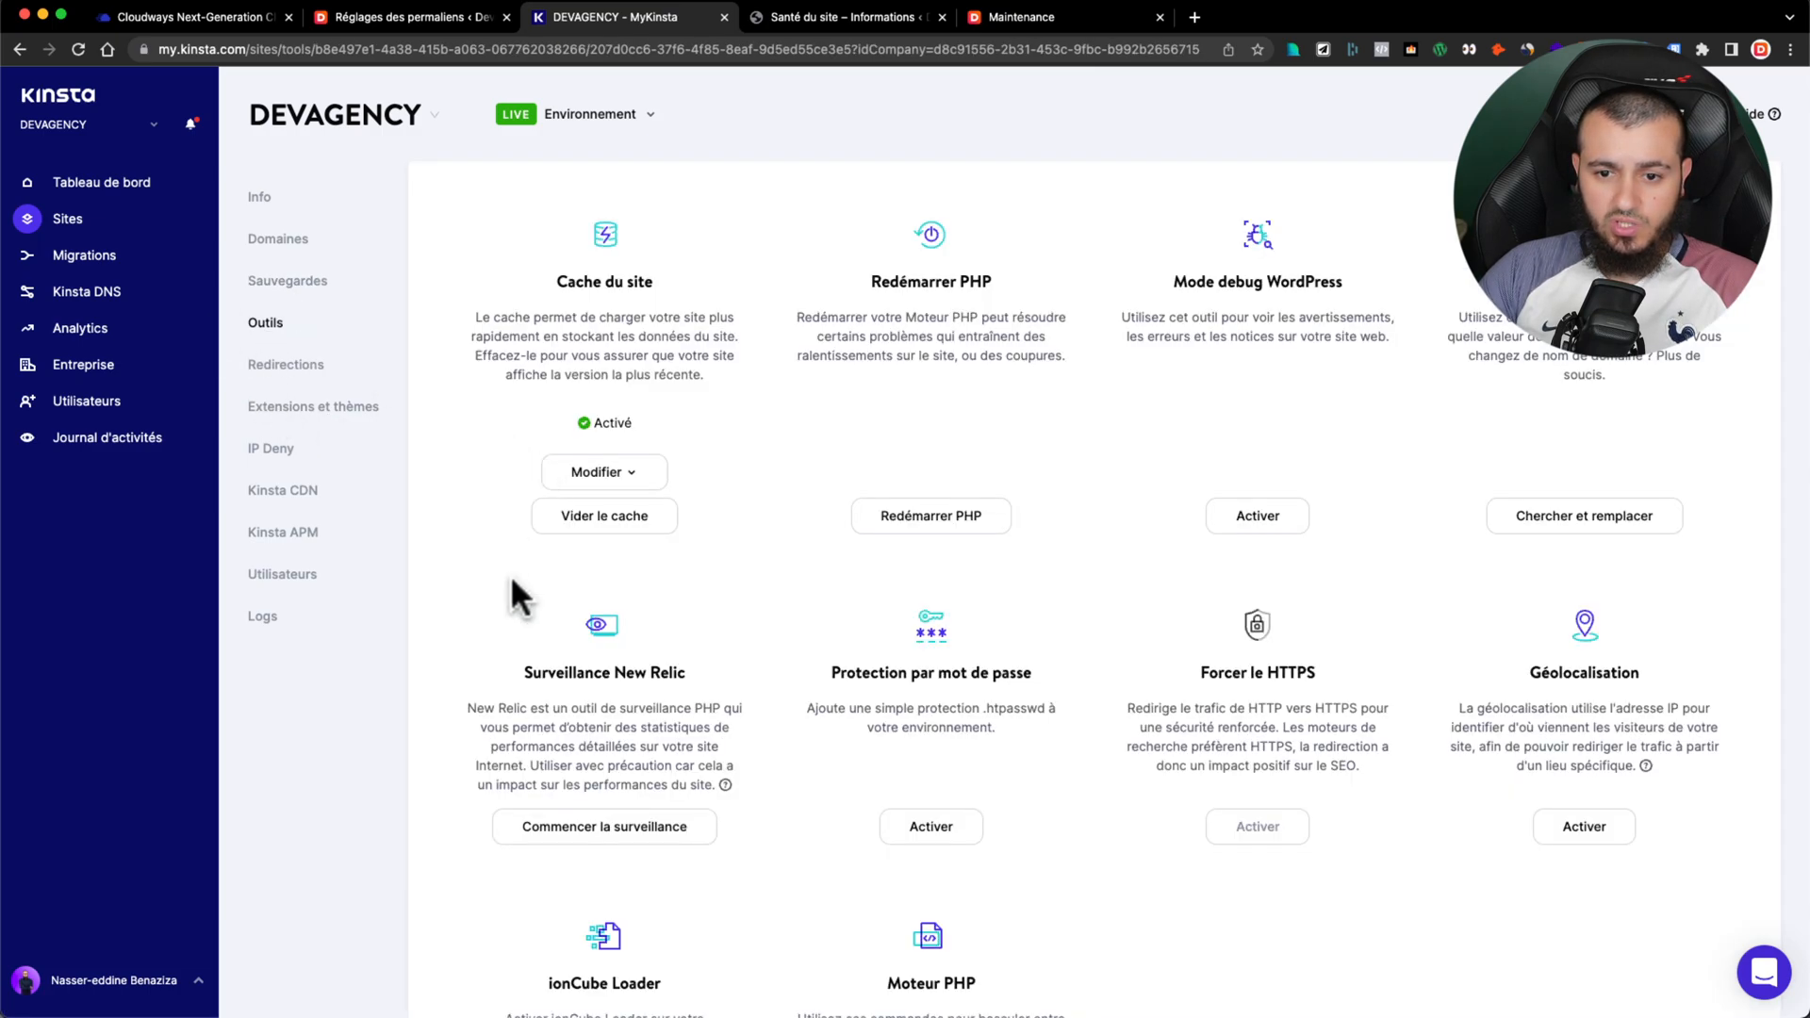
scroll(1112, 712, down, 1)
mouse_move(1260, 736)
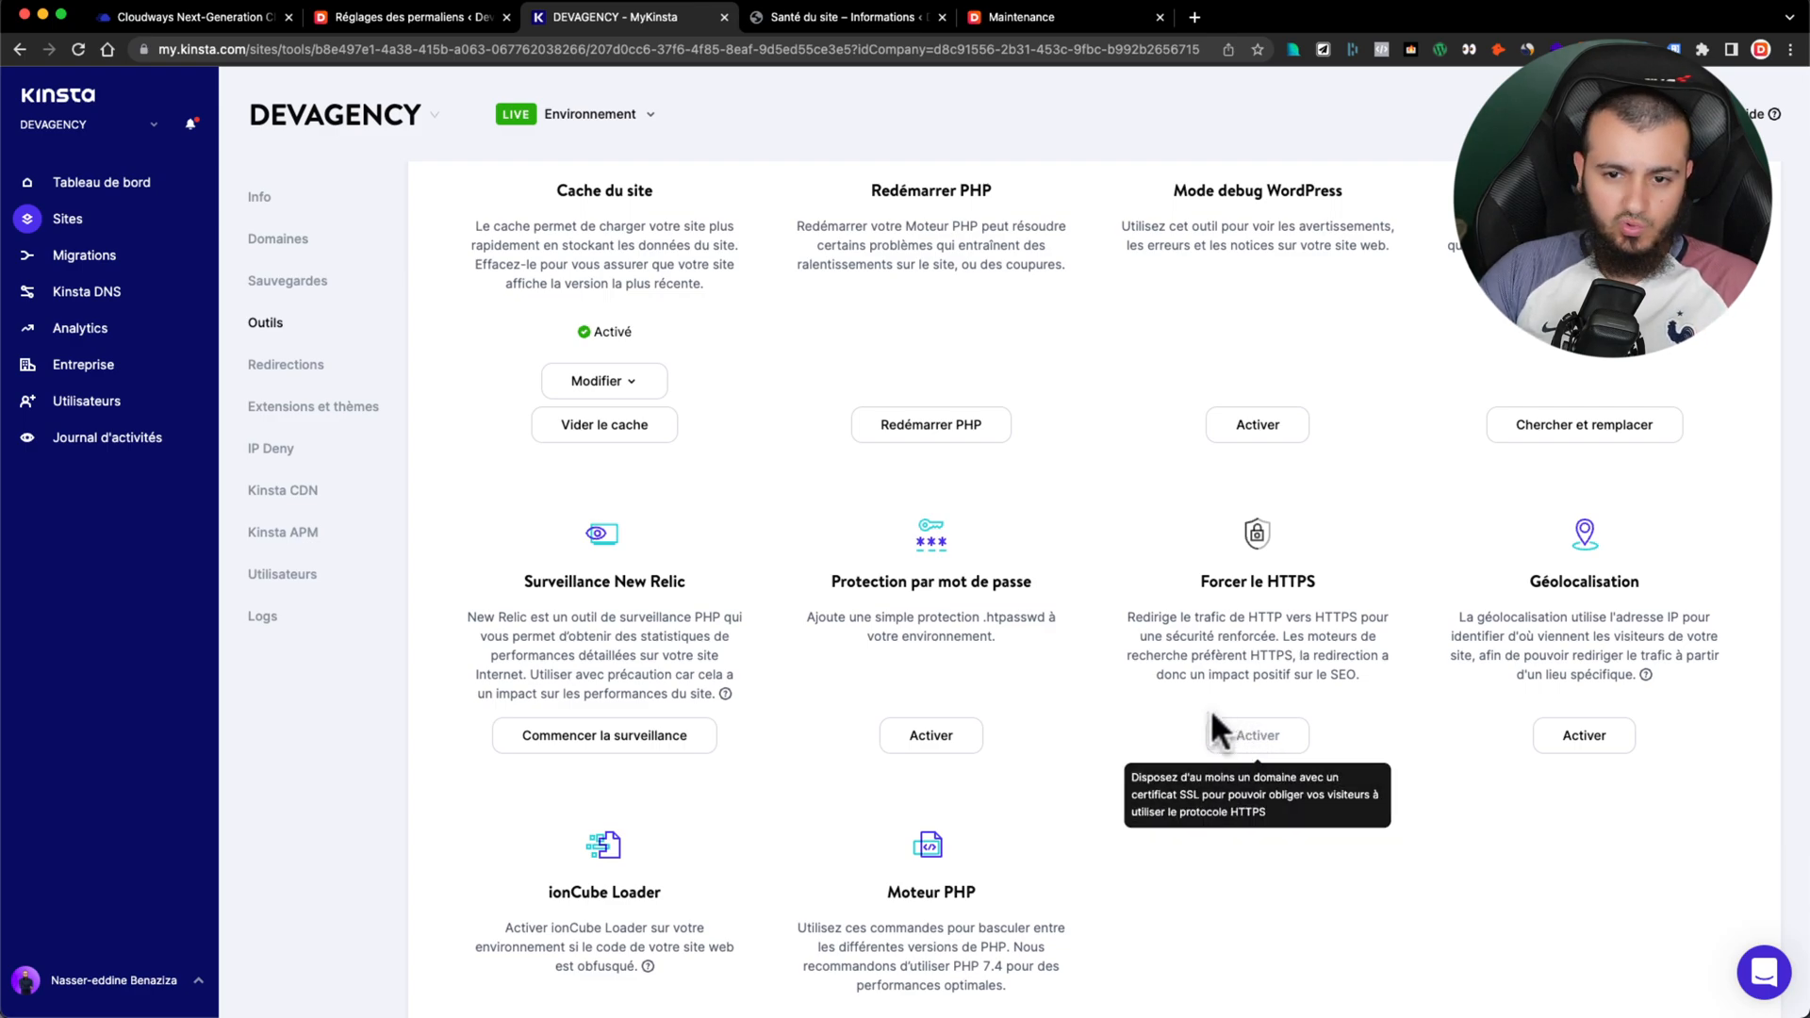
scroll(1163, 673, up, 1)
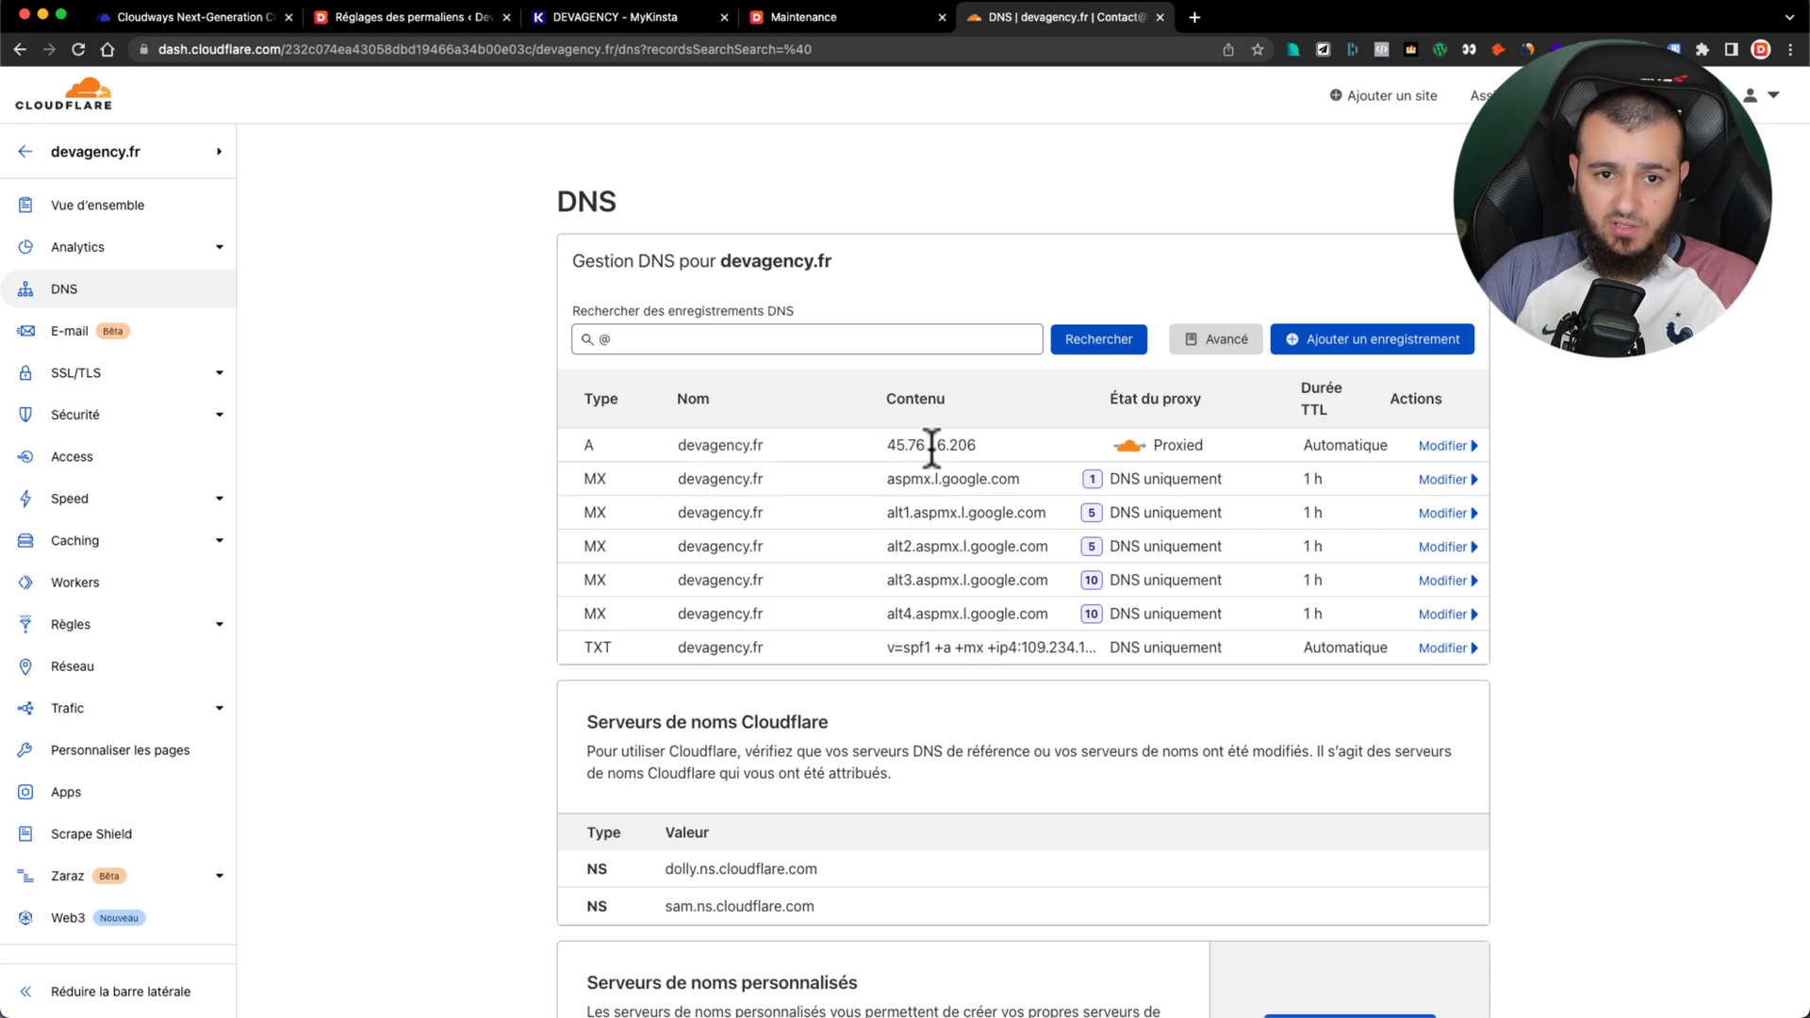
Step: Check the server in Cloudways and the site info in MyKinsta, and point Cloudflare's devagency.fr A record to 162.159.134.42
click(207, 19)
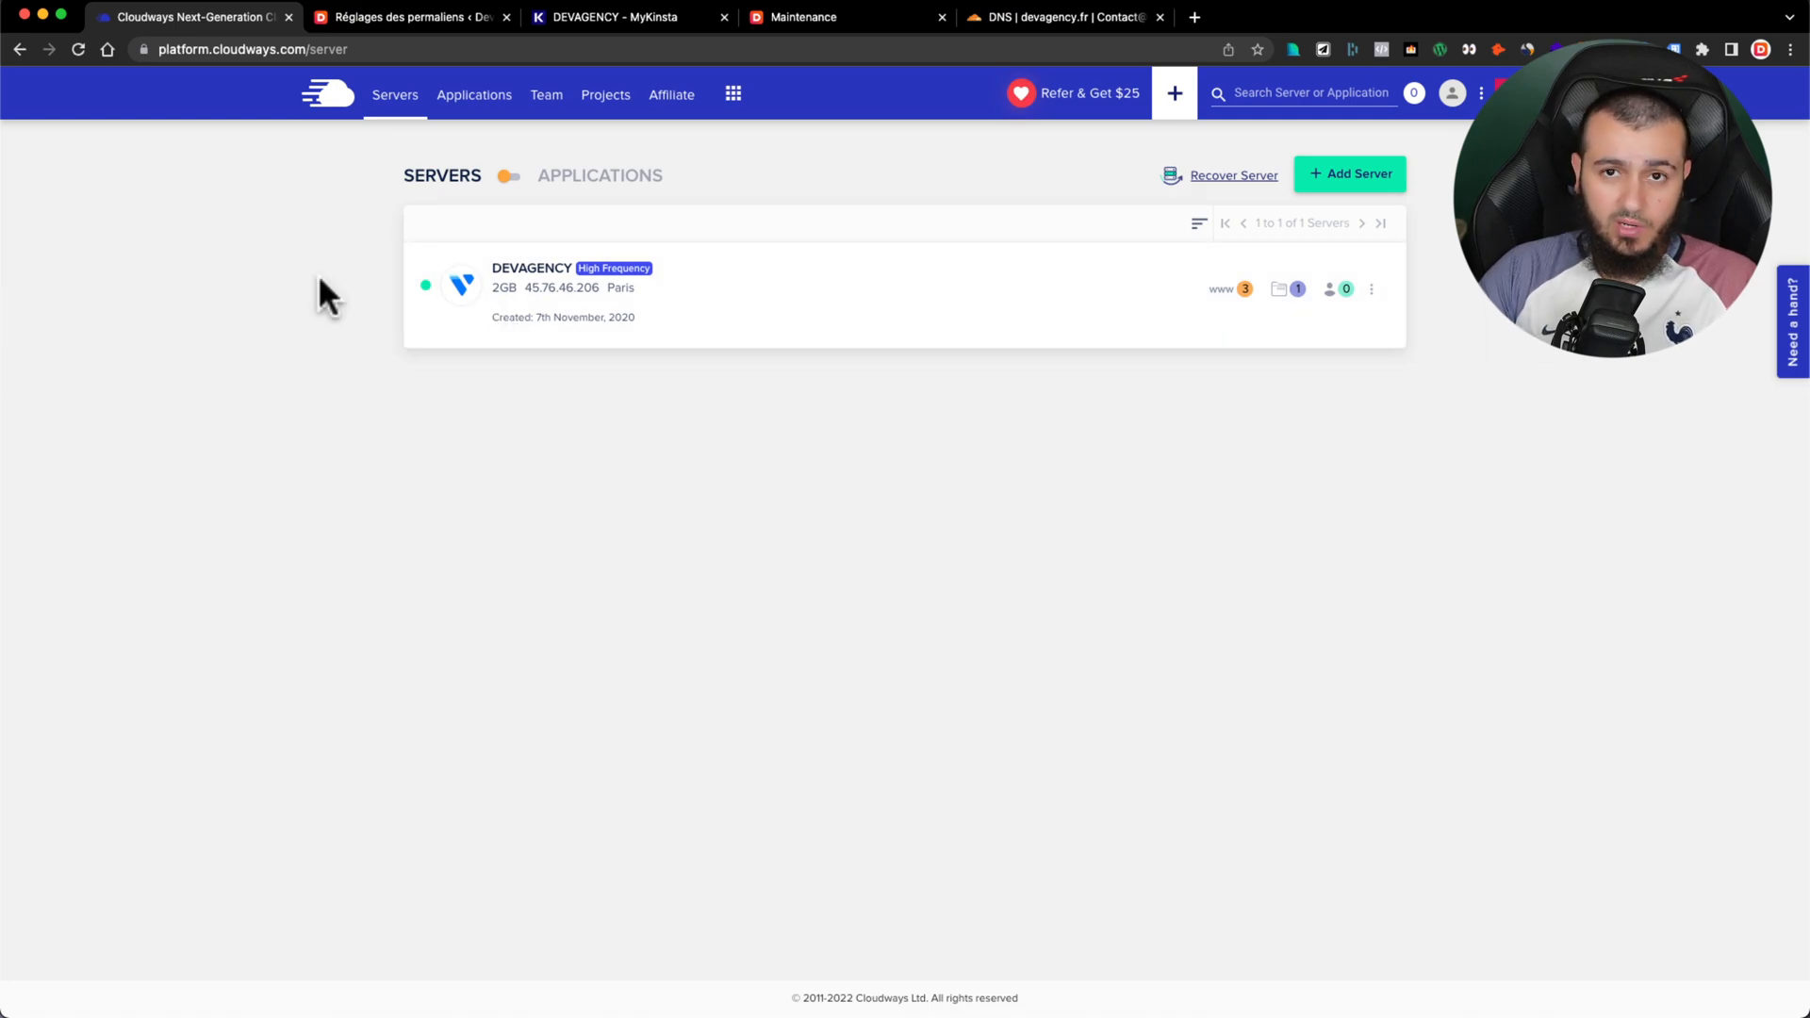
click(577, 19)
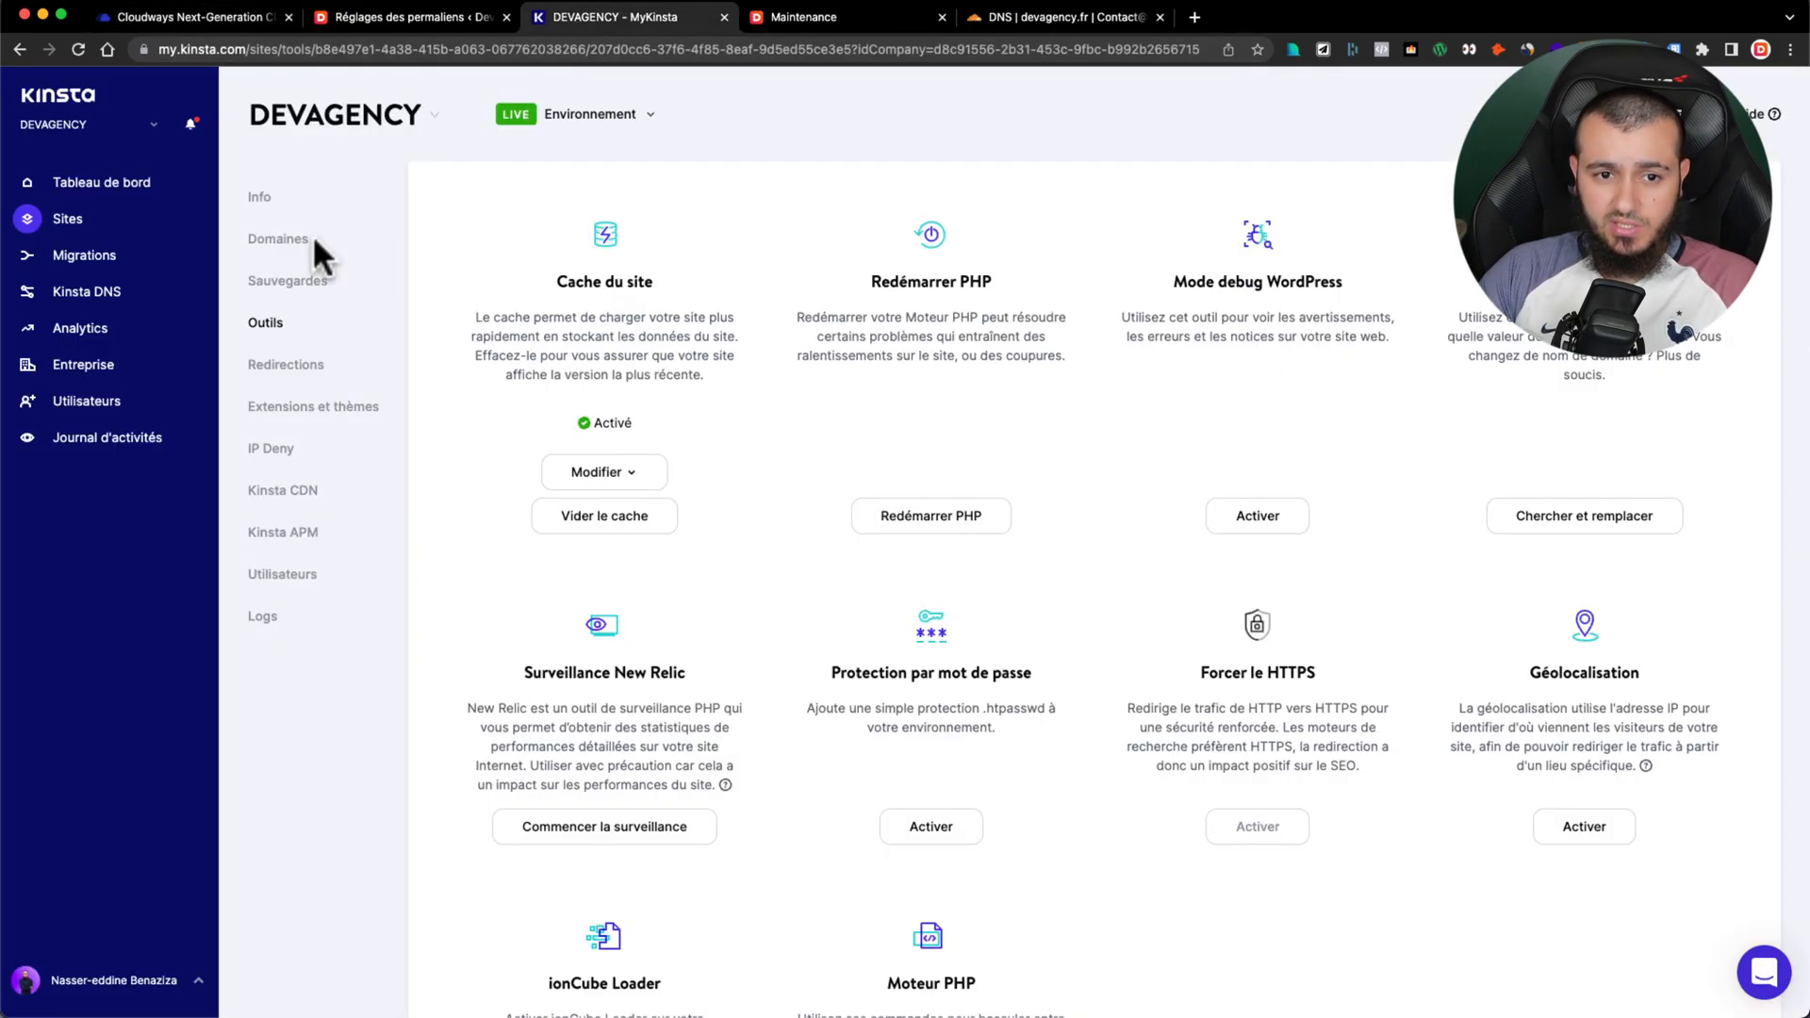
click(260, 199)
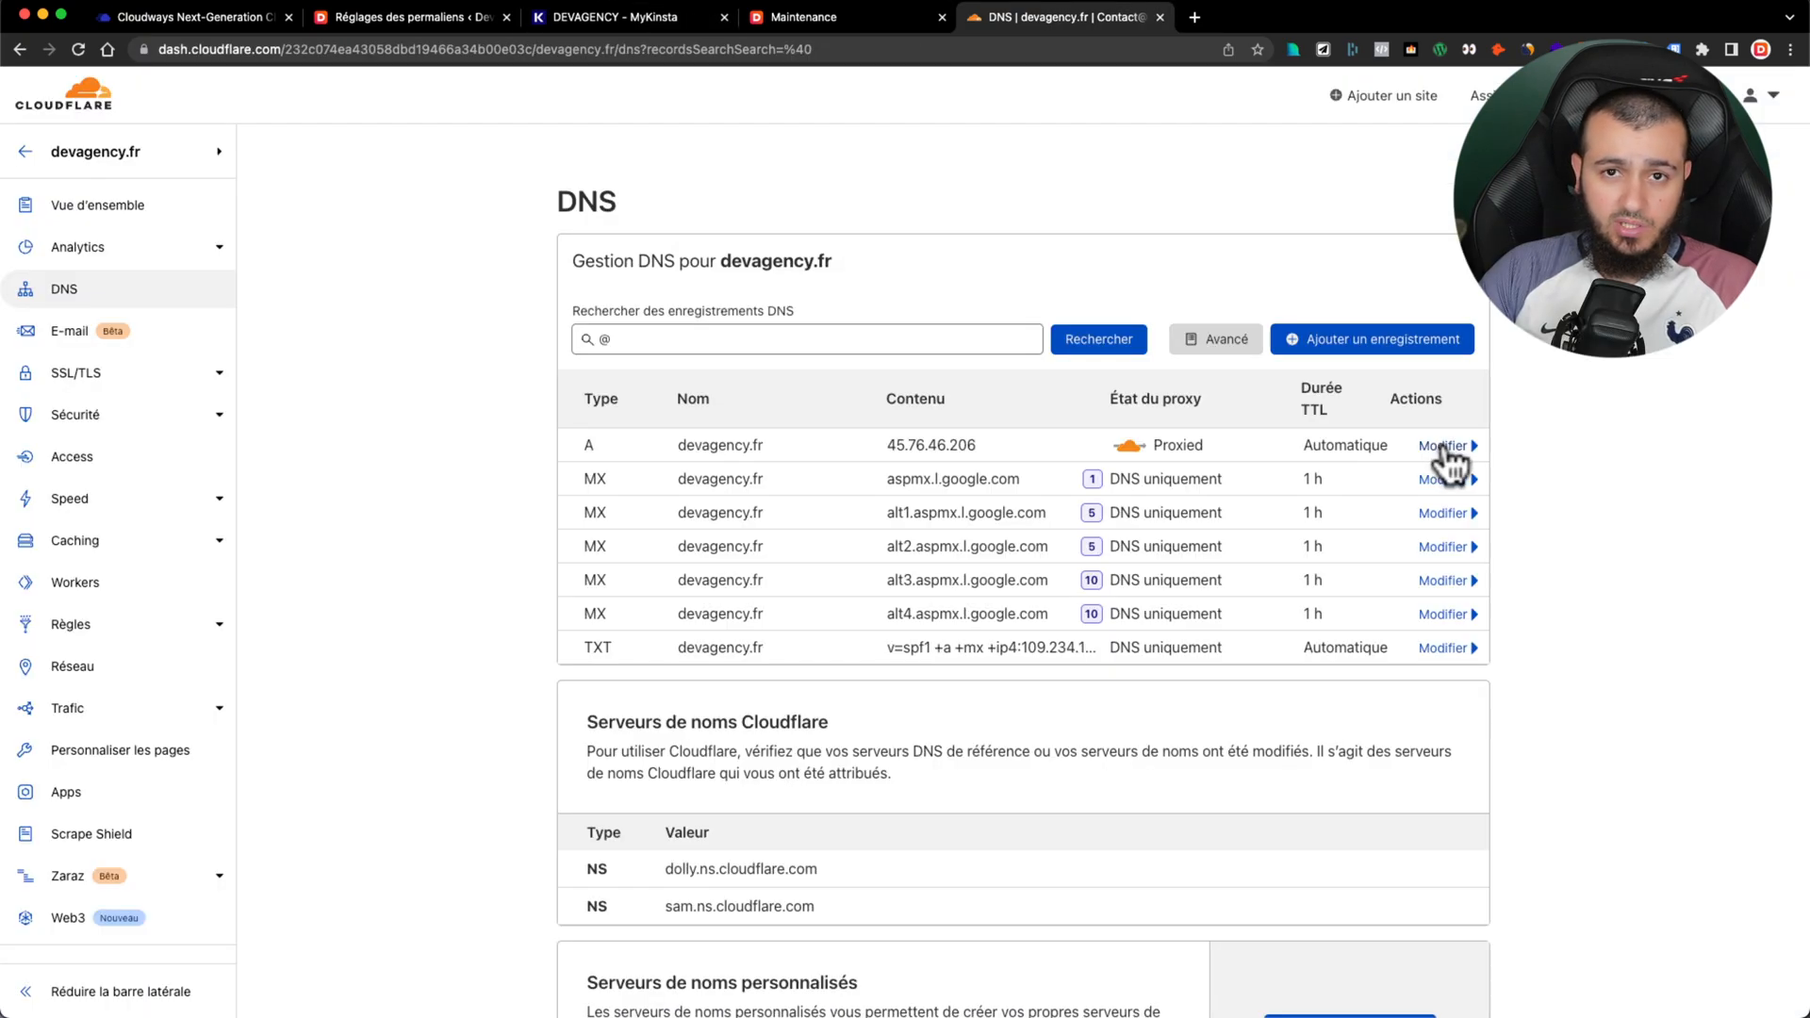
click(1442, 447)
triple_click(962, 507)
text(162.159.134.42)
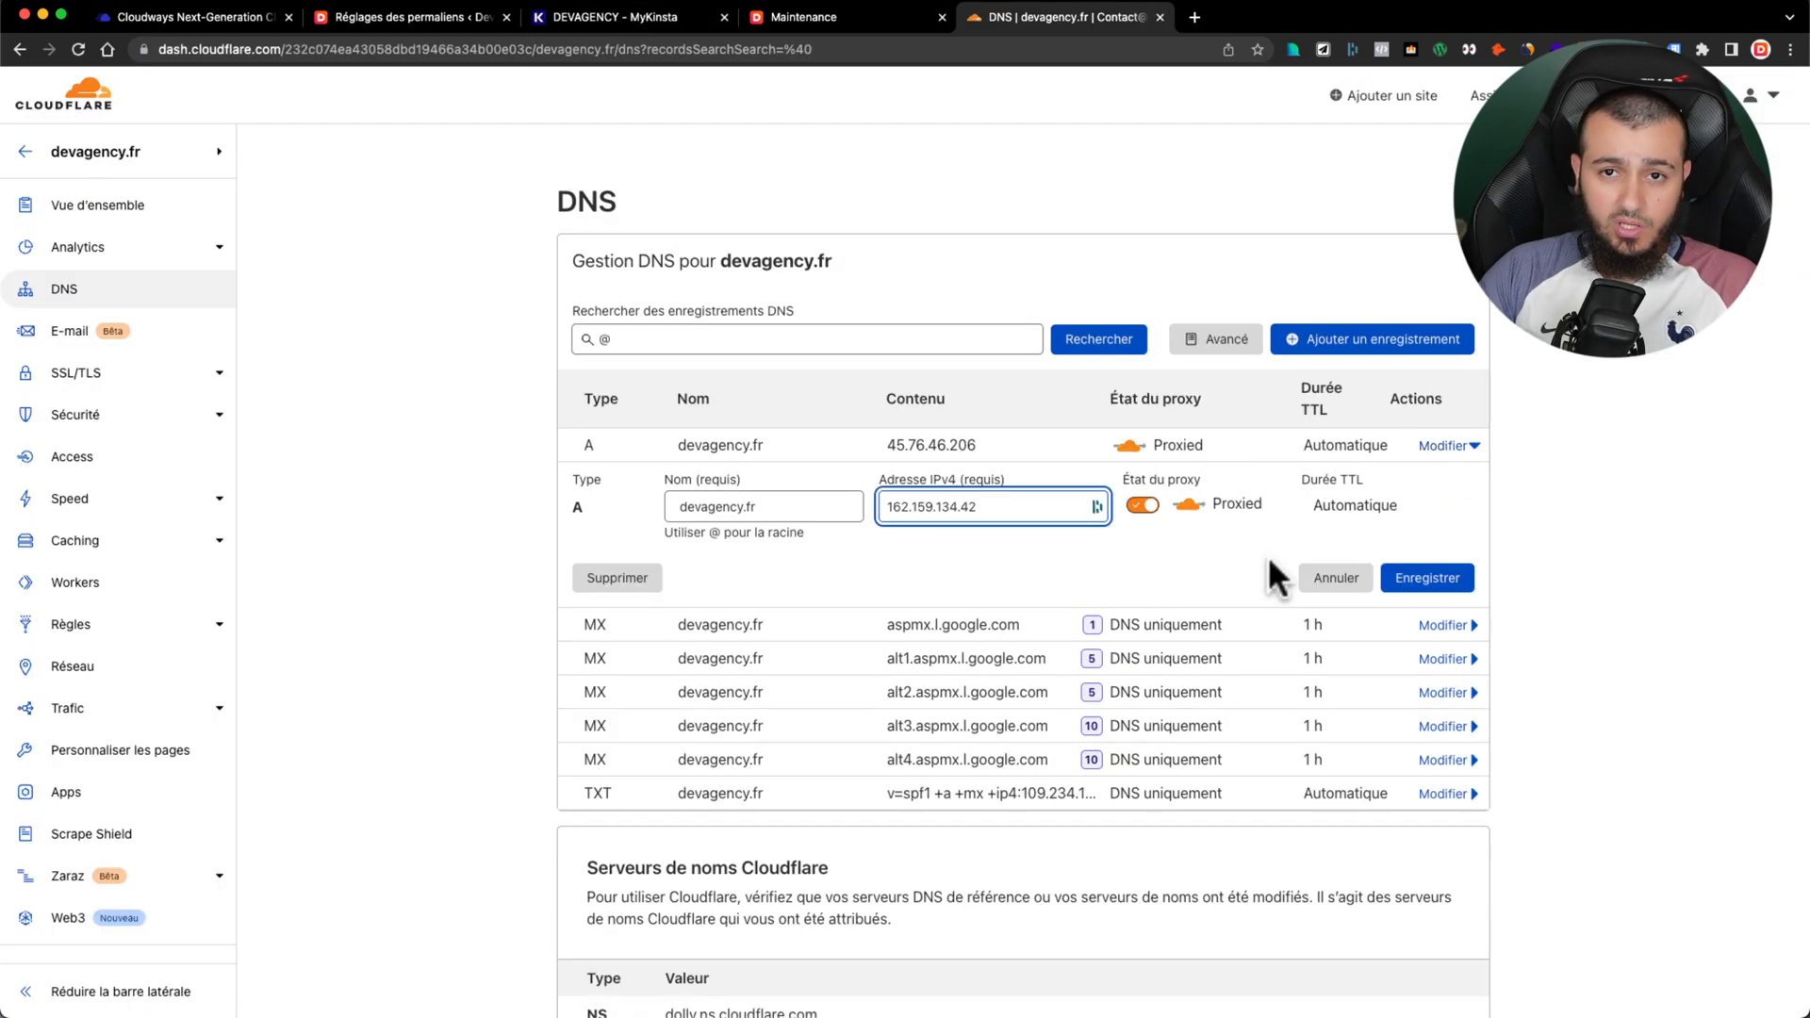
click(1448, 579)
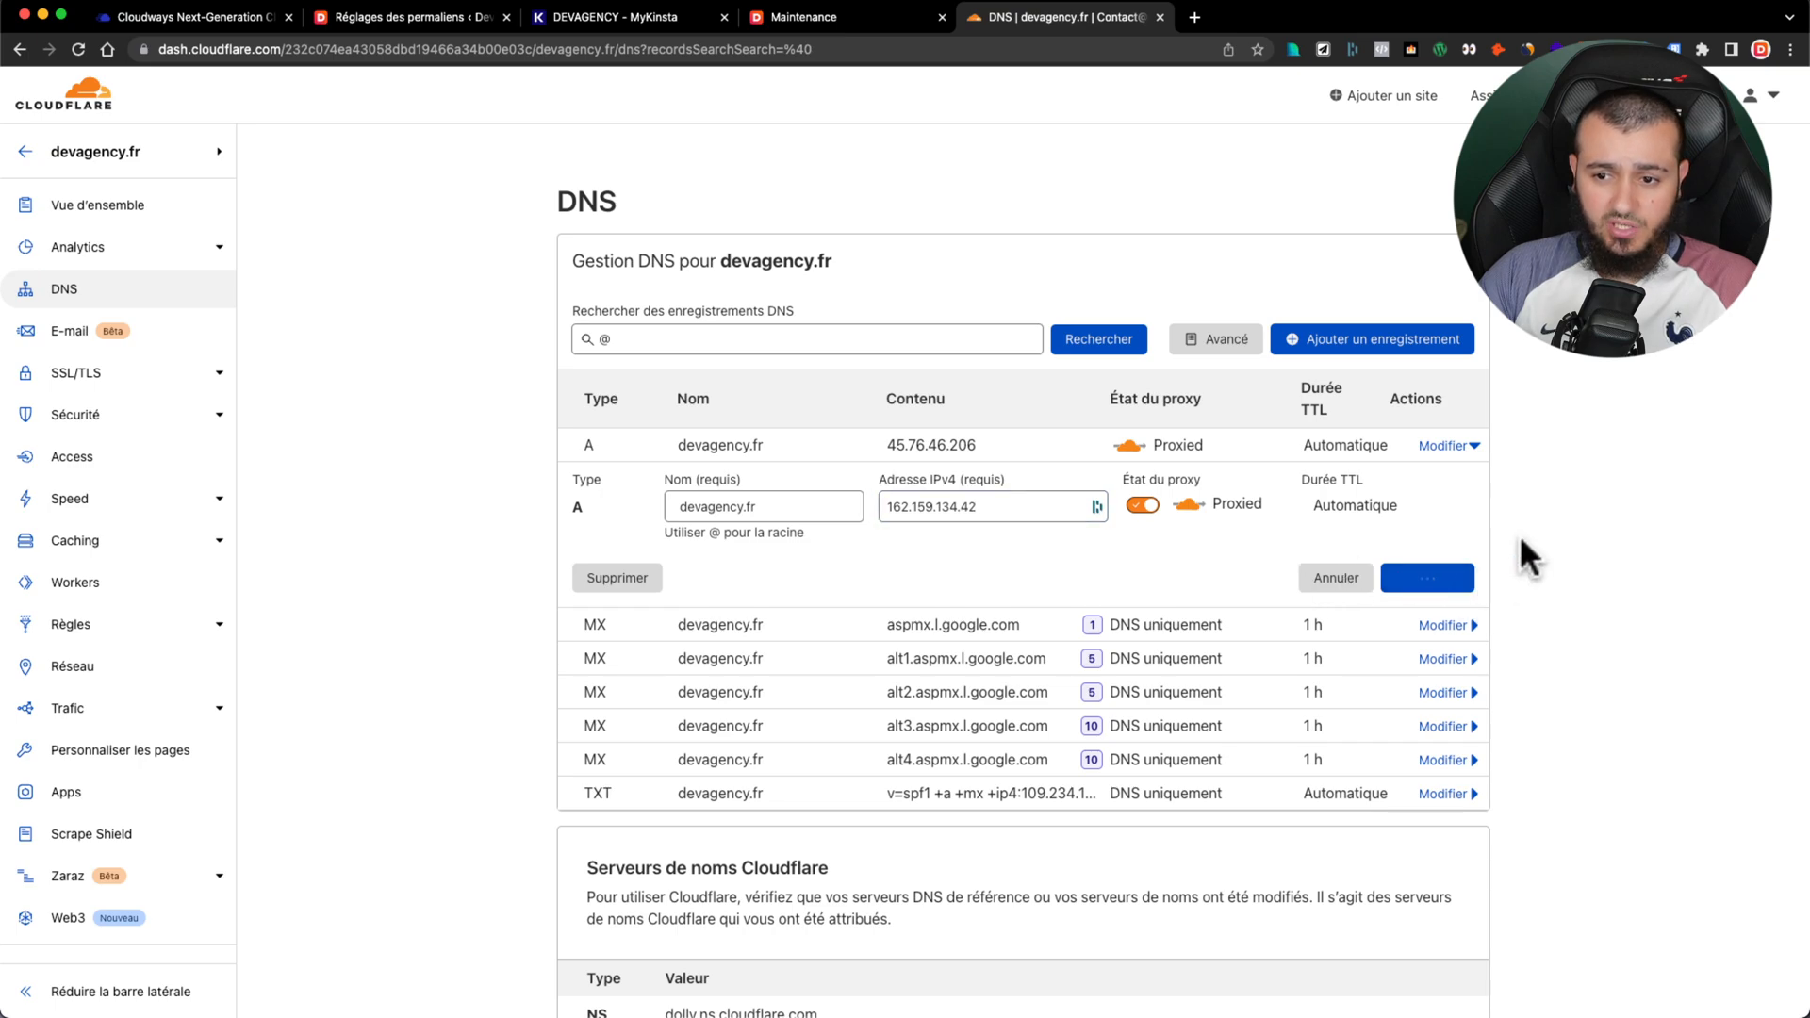
Step: Search the Cloudflare DNS records for "www", set that A record's IPv4 address to 162.159.134.42 and save it
click(603, 341)
text(www)
key(Return)
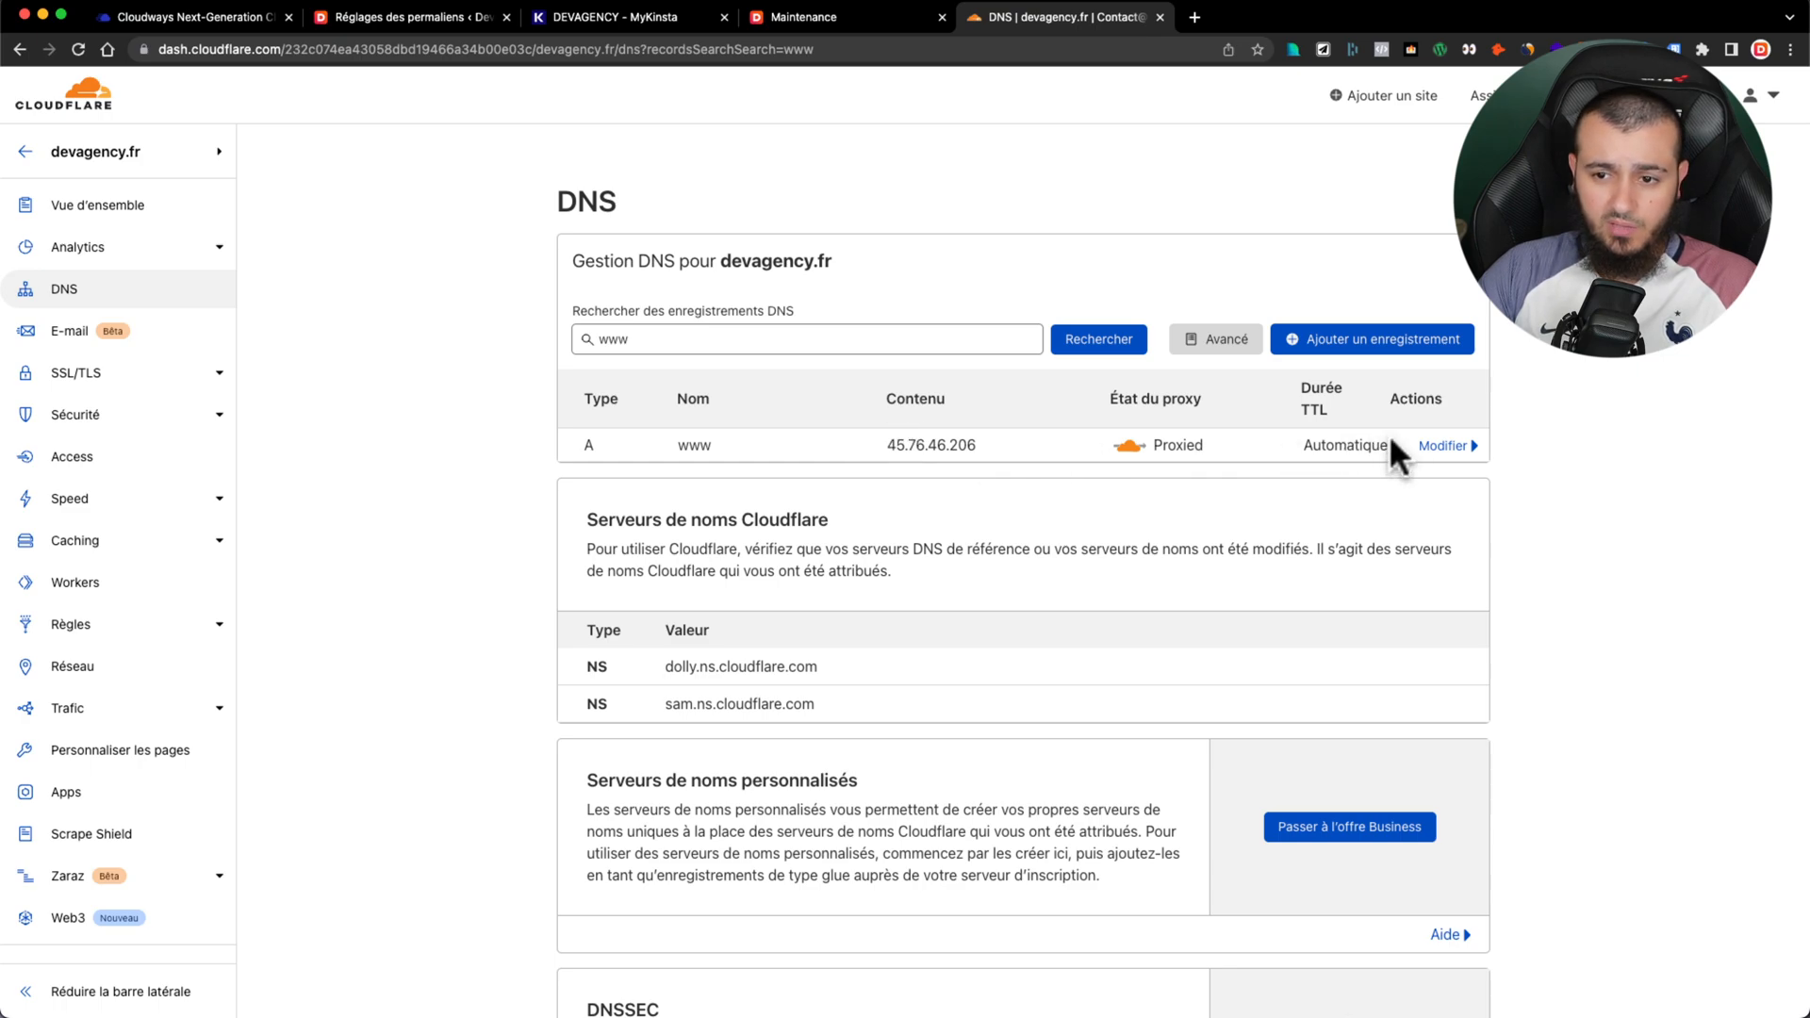
click(1443, 445)
triple_click(1009, 506)
text(162.159.134.42)
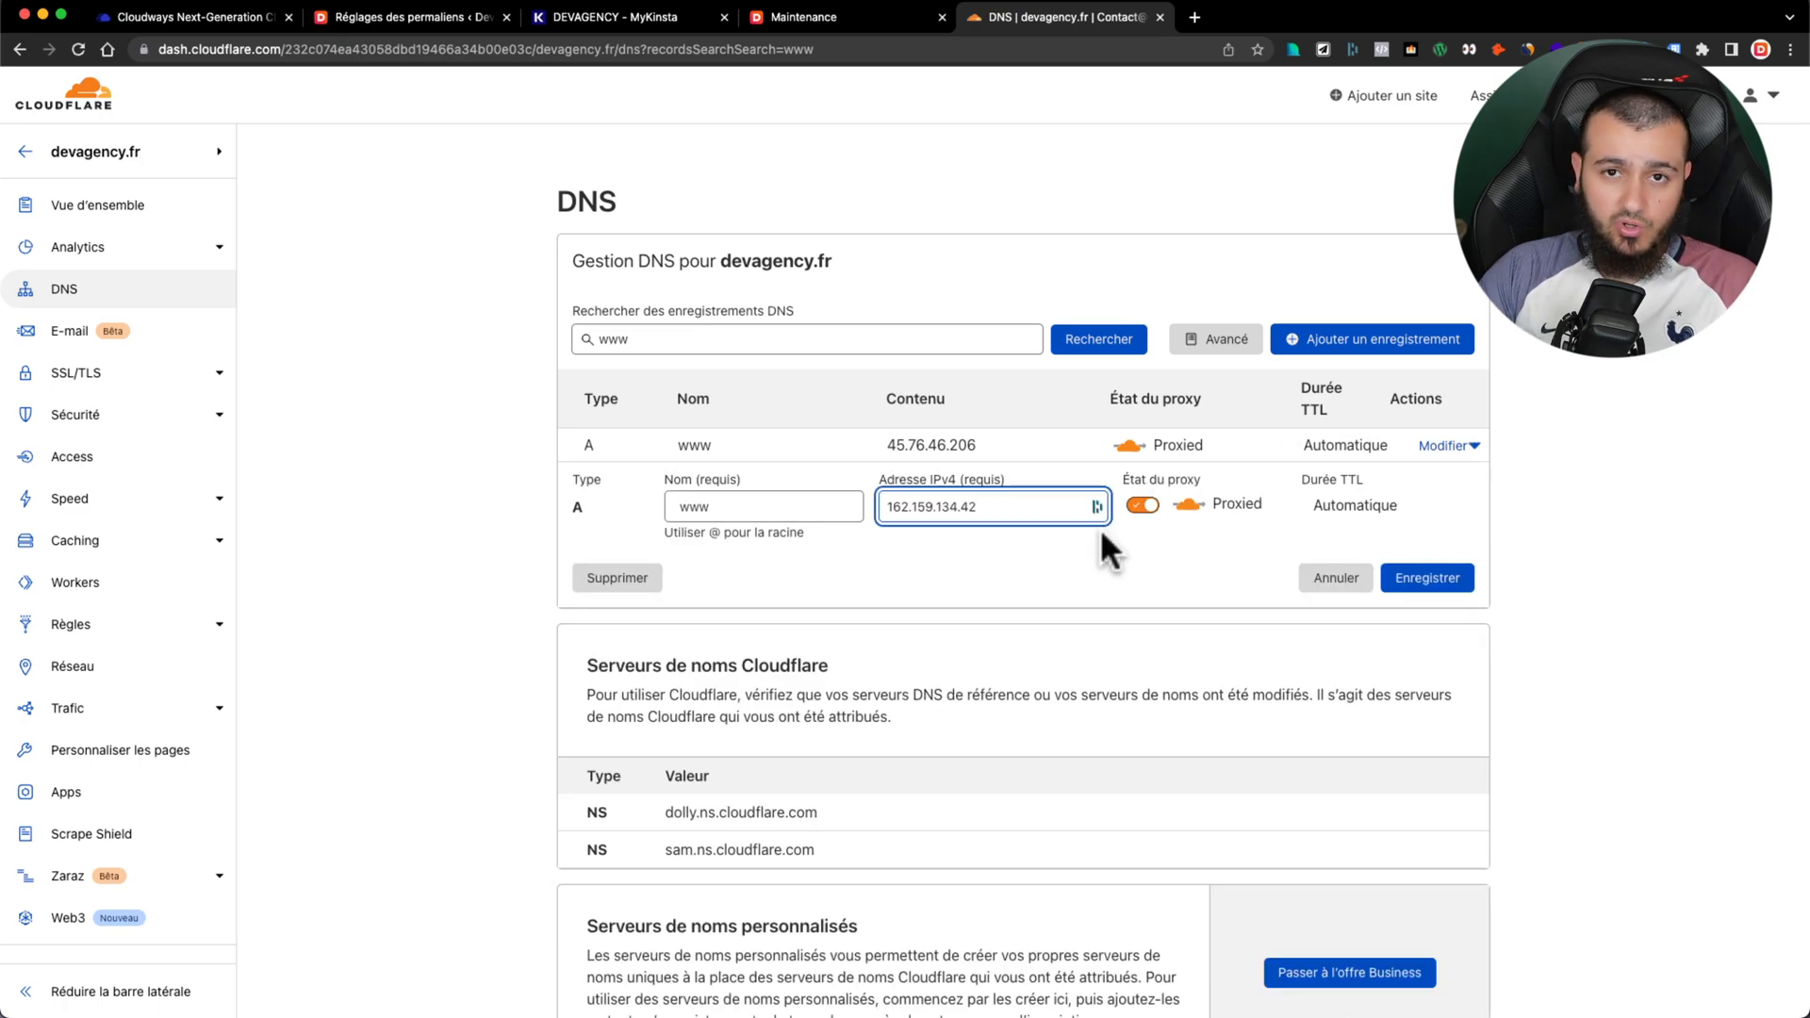
click(1427, 578)
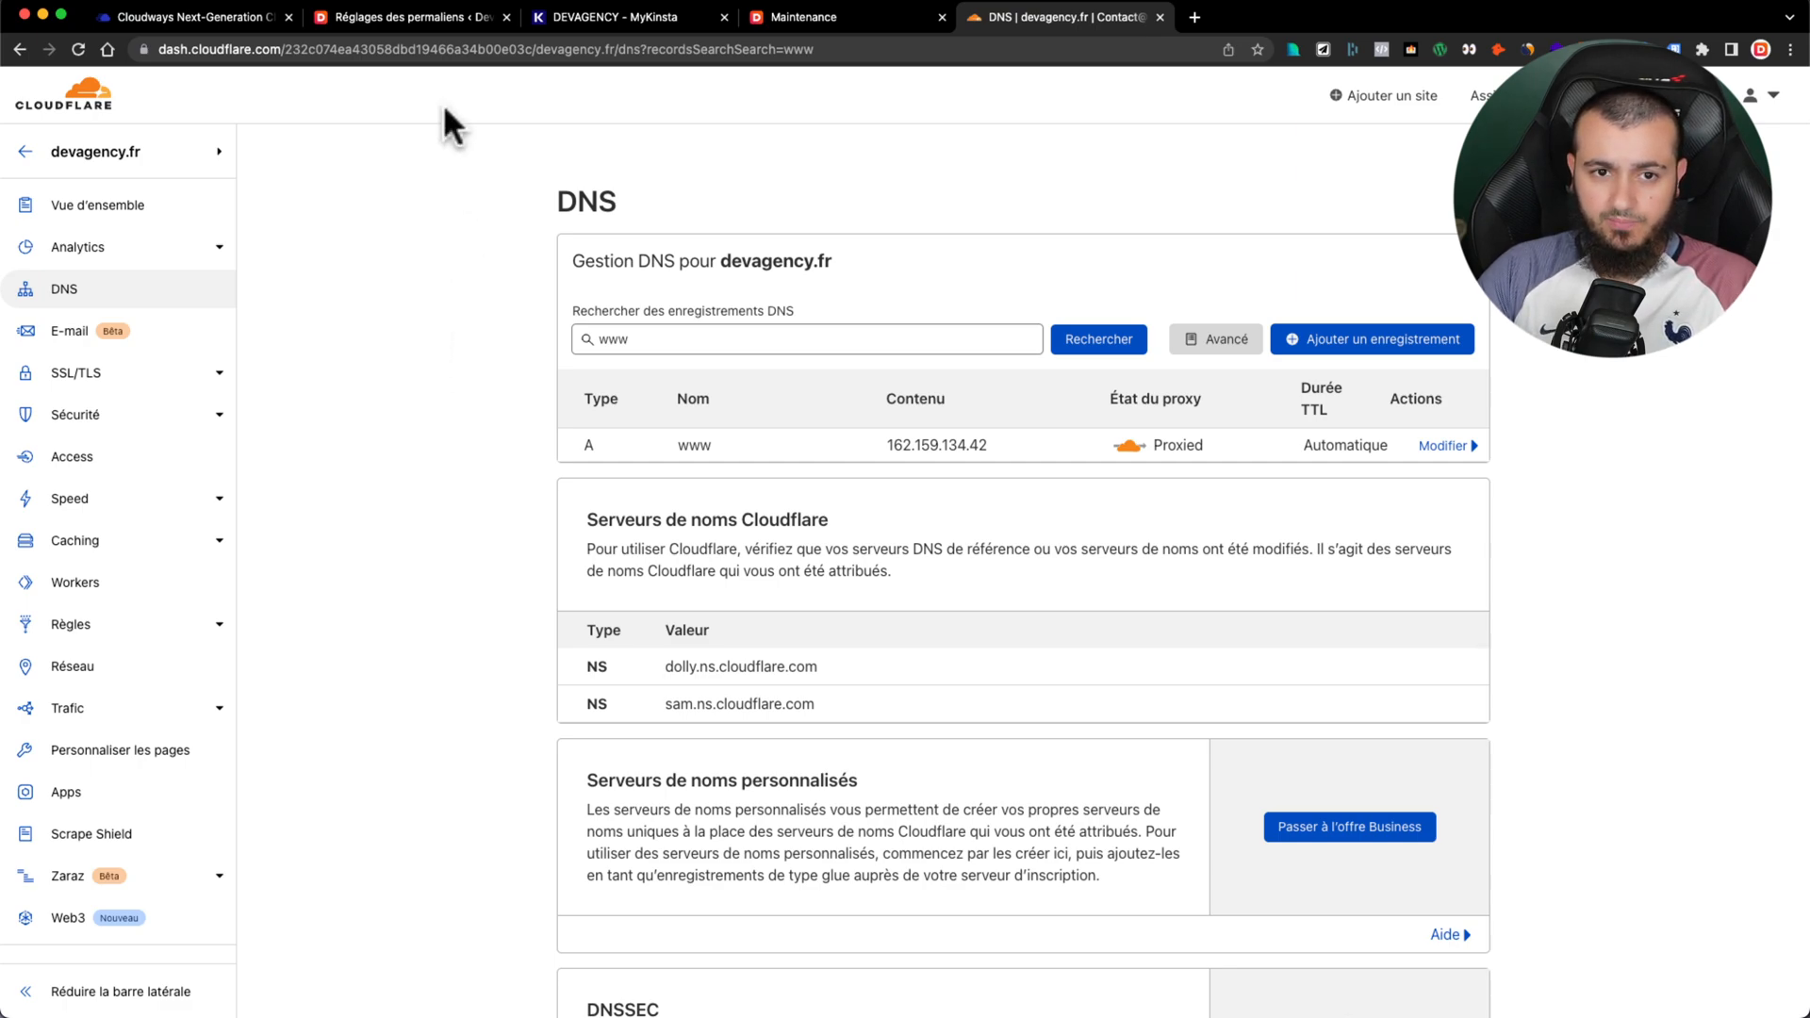
click(594, 18)
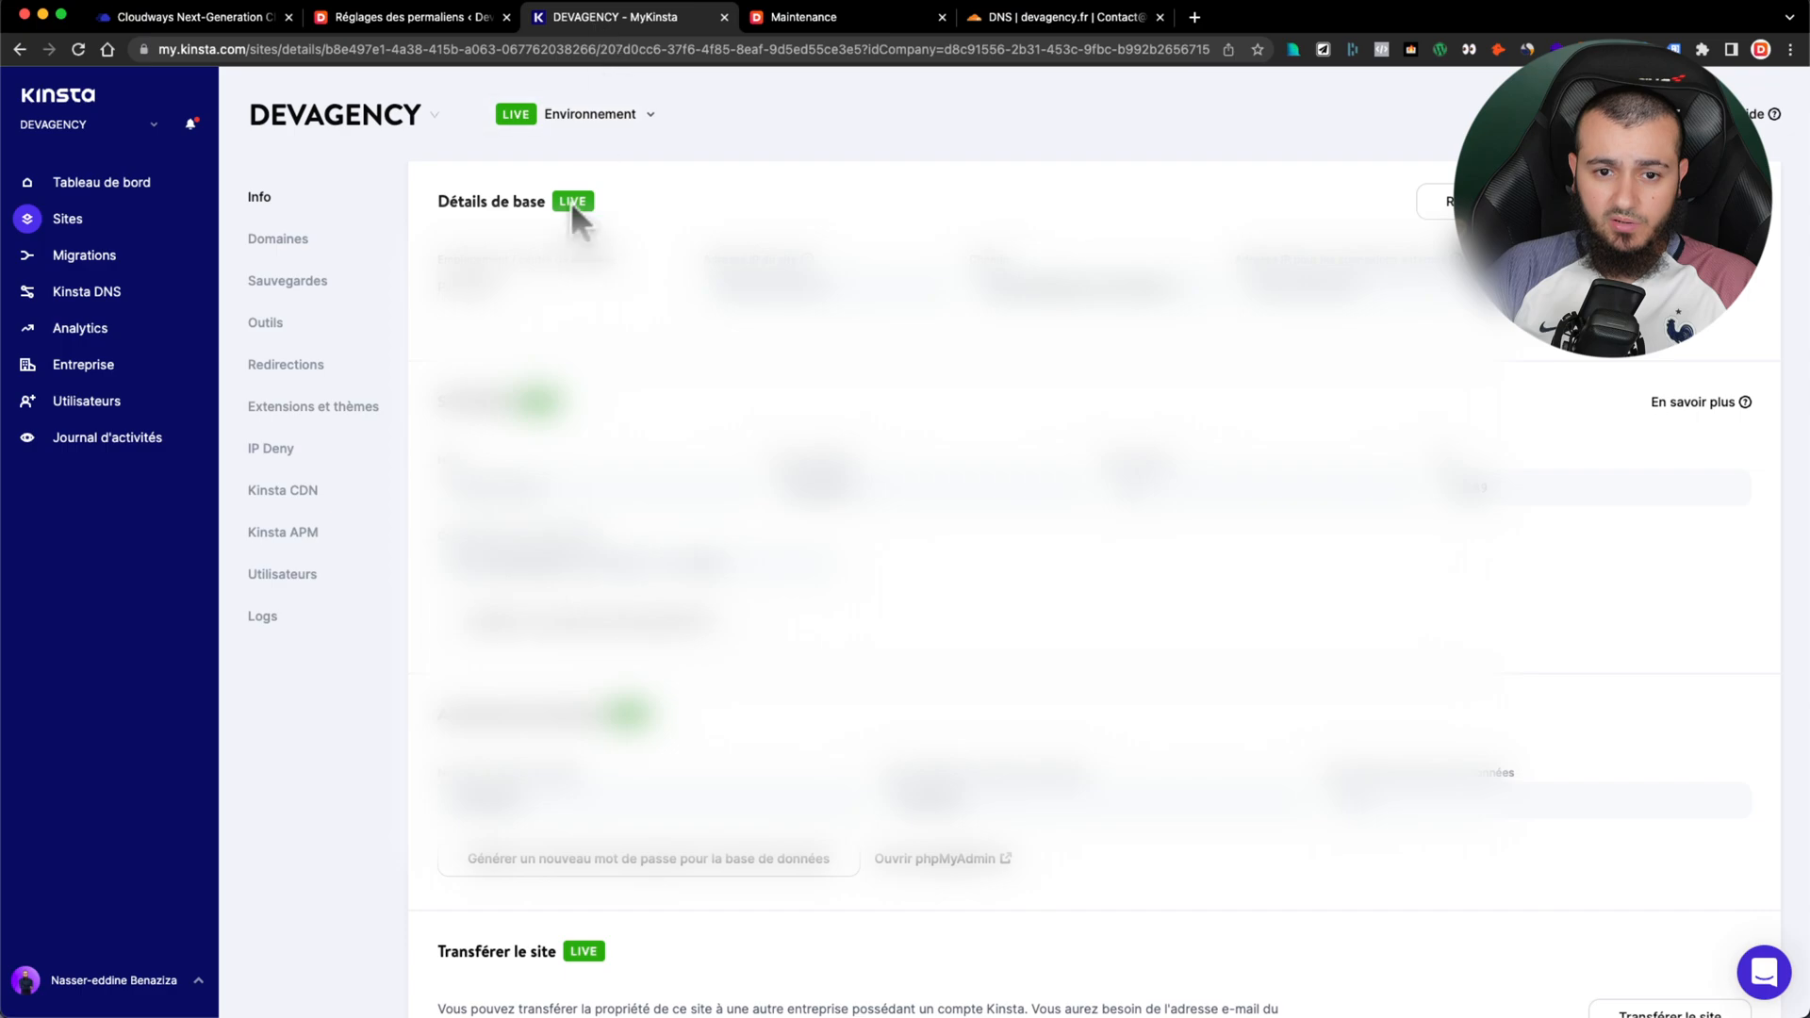
click(277, 247)
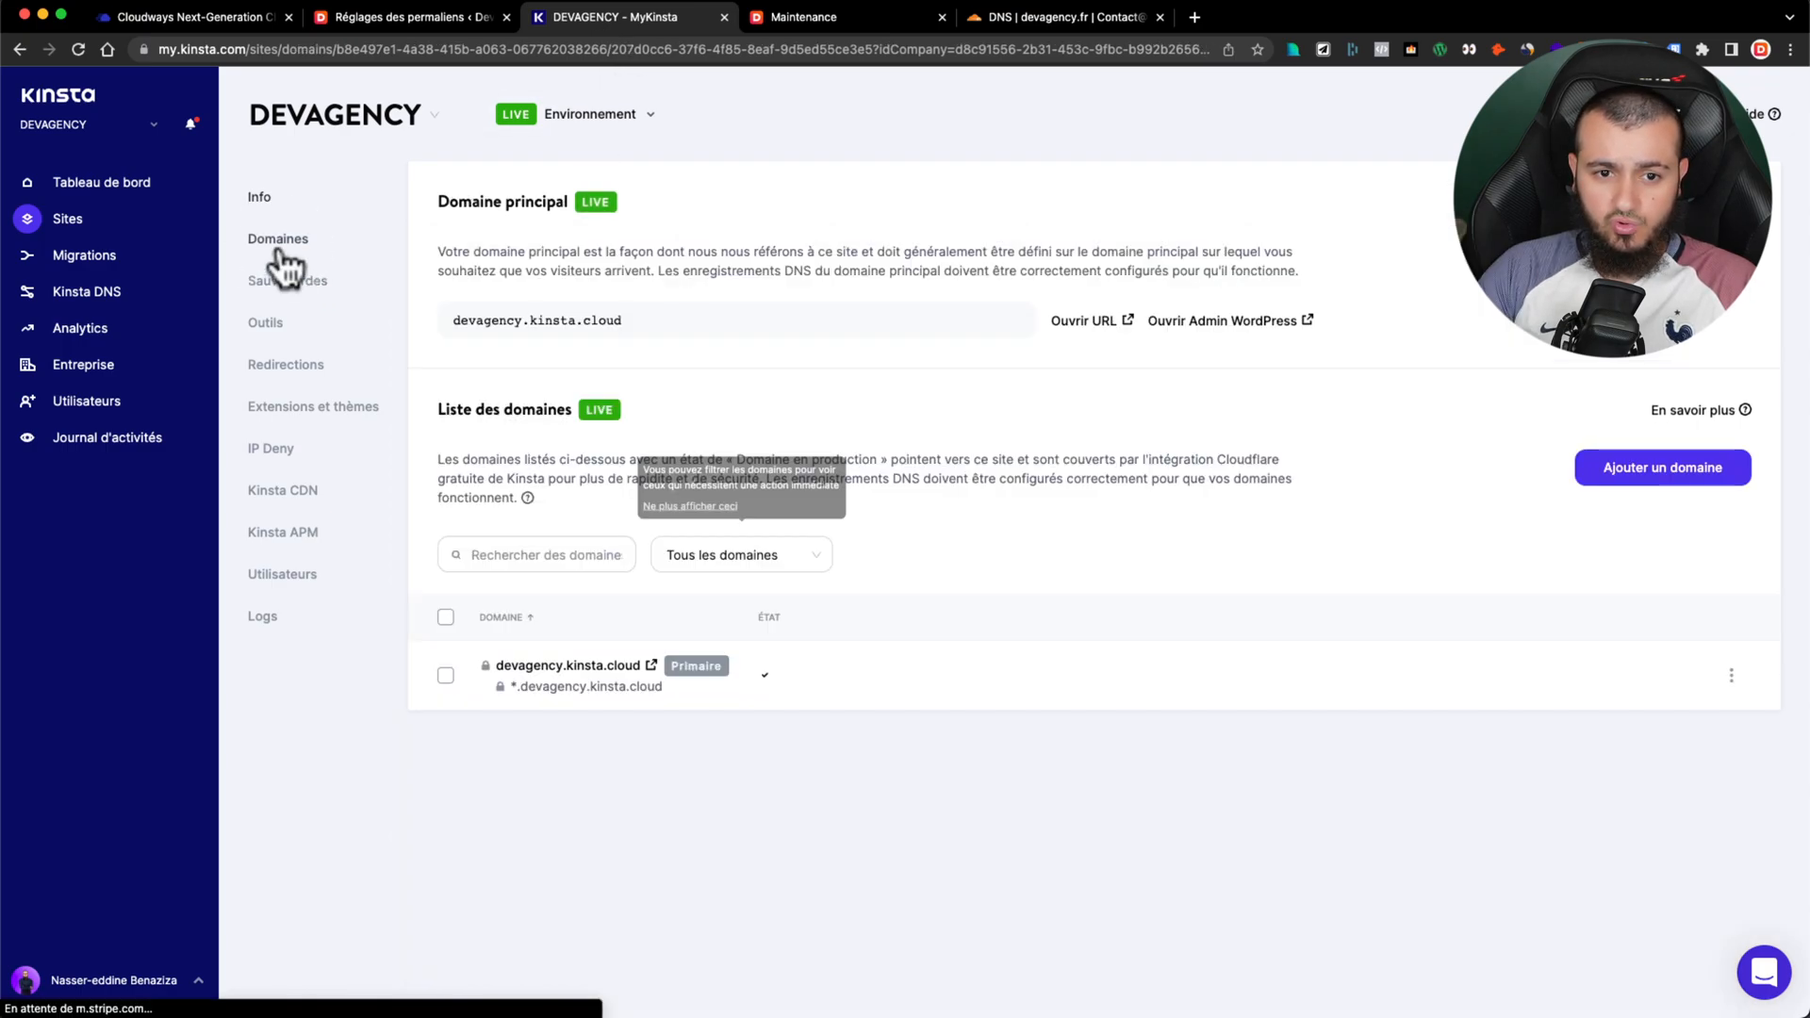
click(1640, 471)
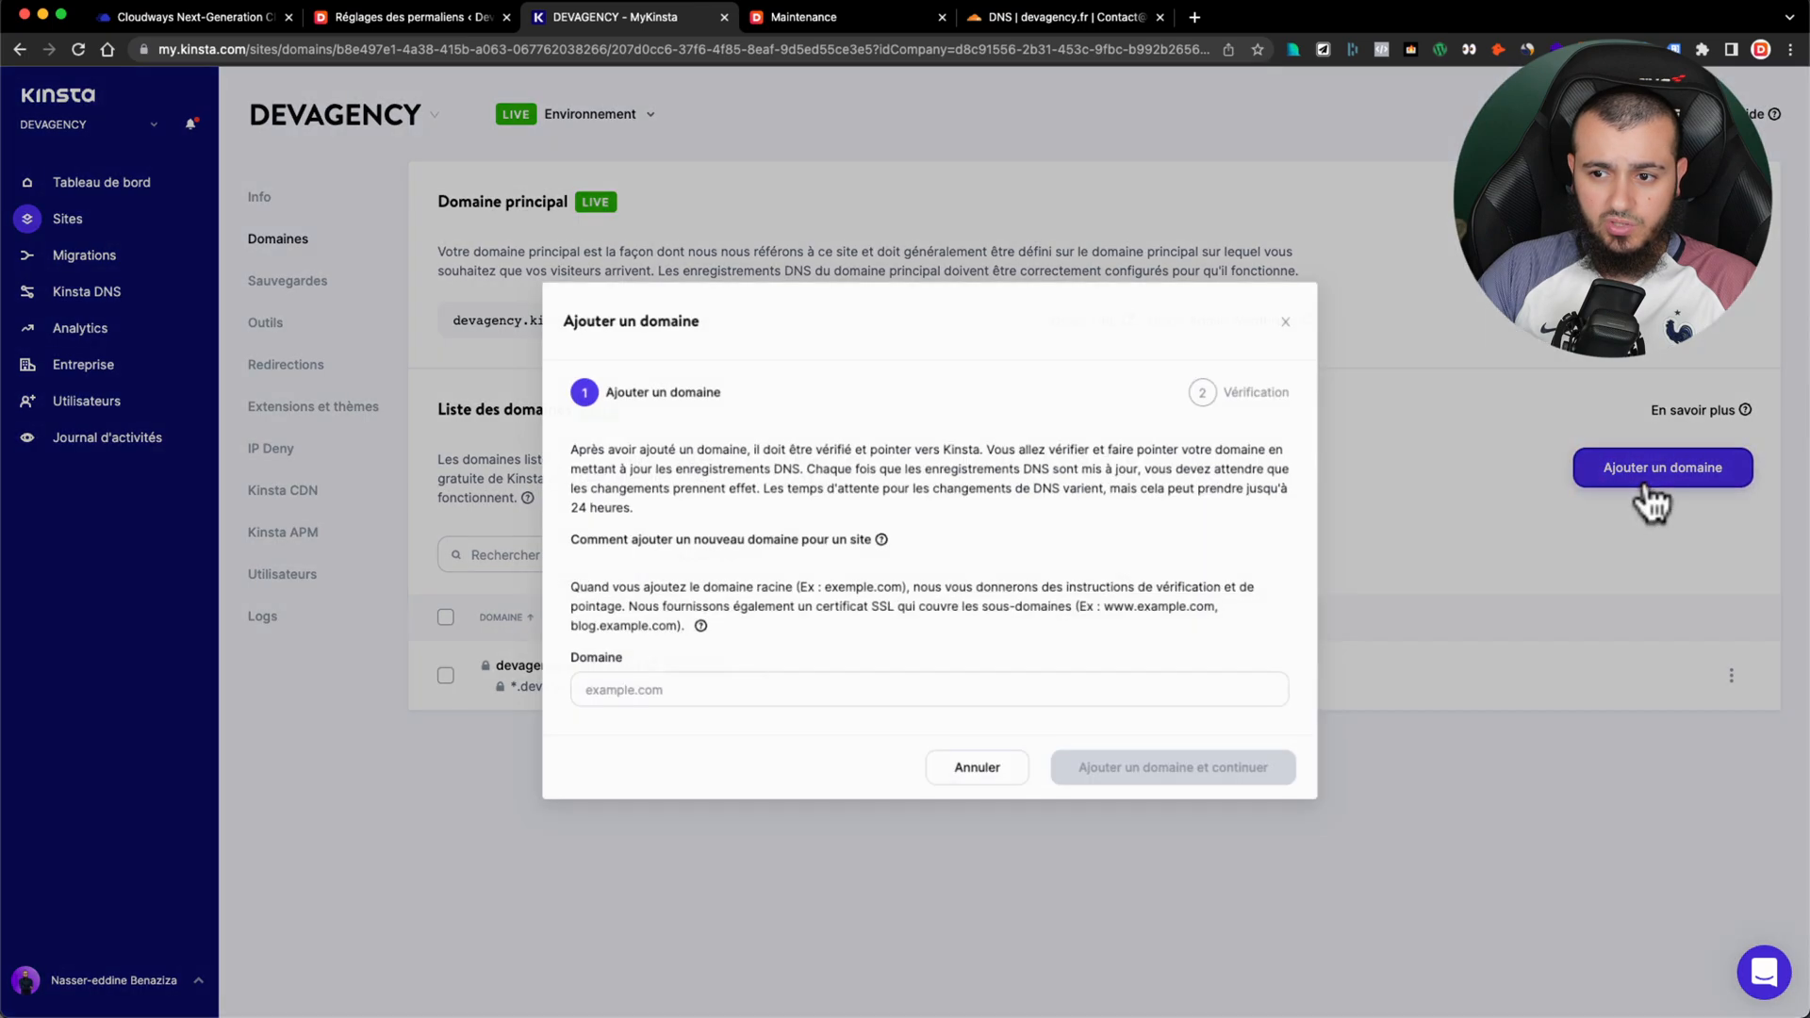
click(665, 693)
text(www.devagency.fr)
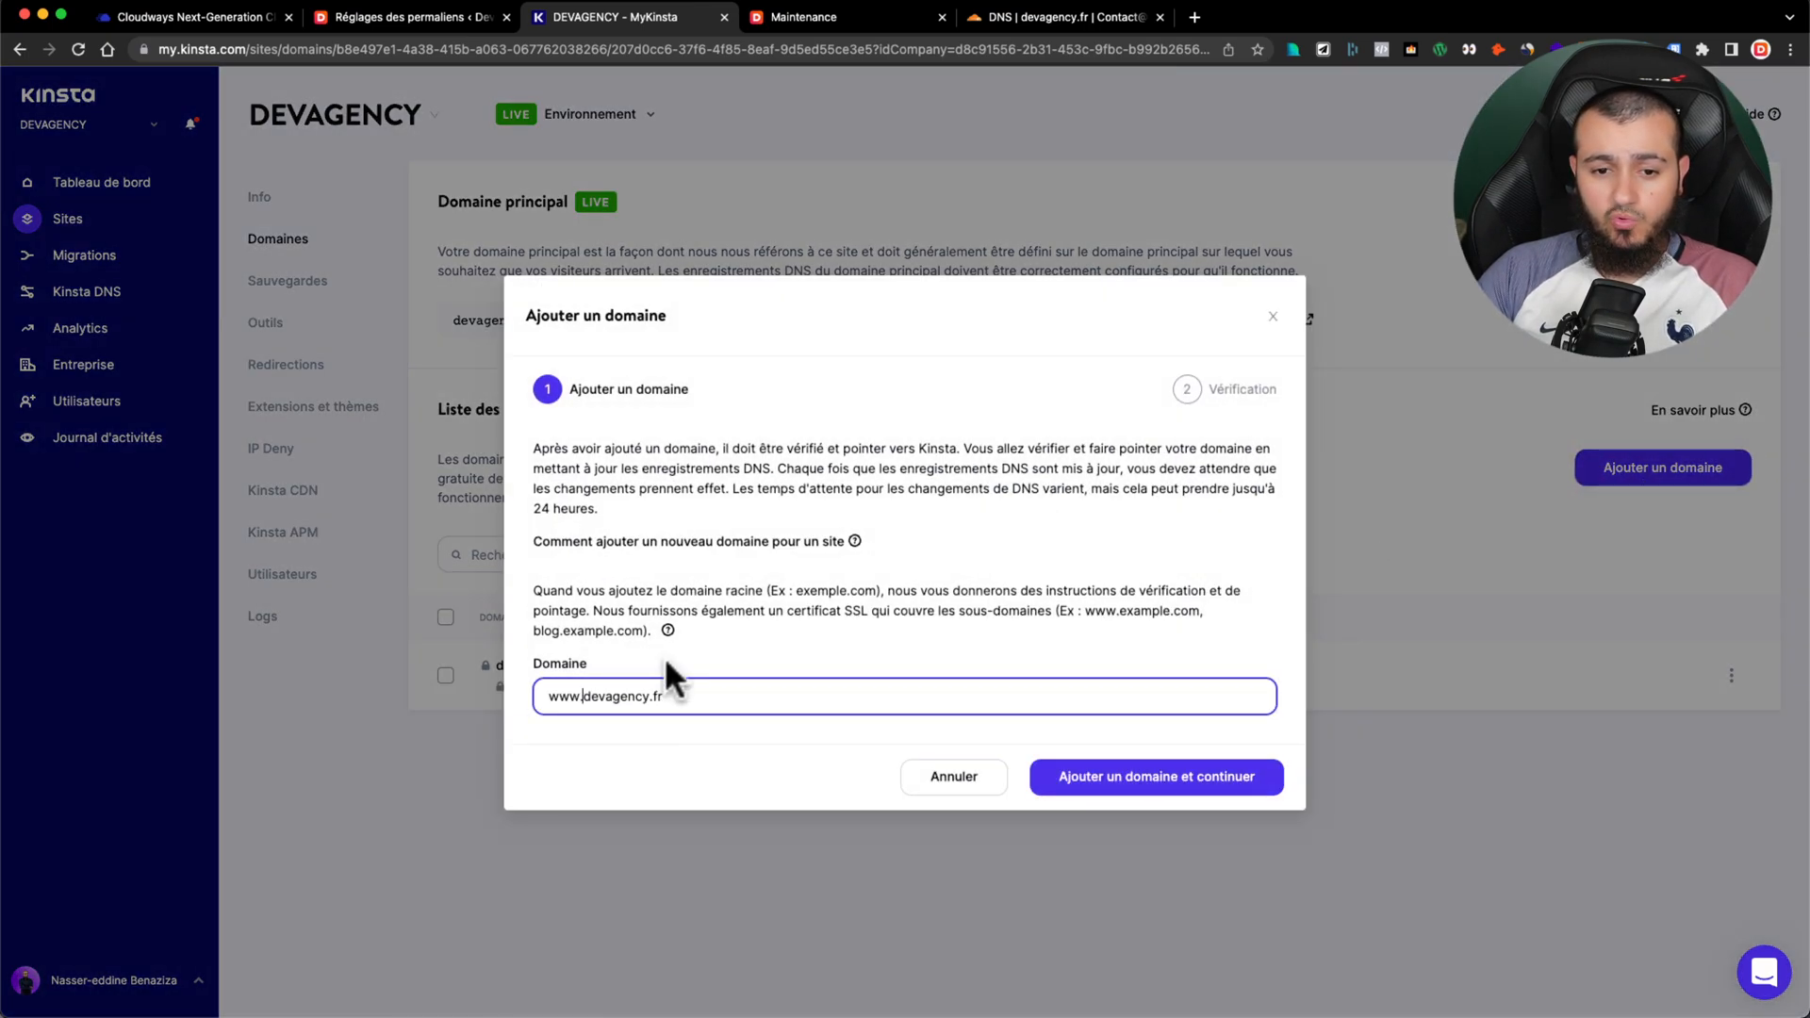
drag(584, 697, 546, 696)
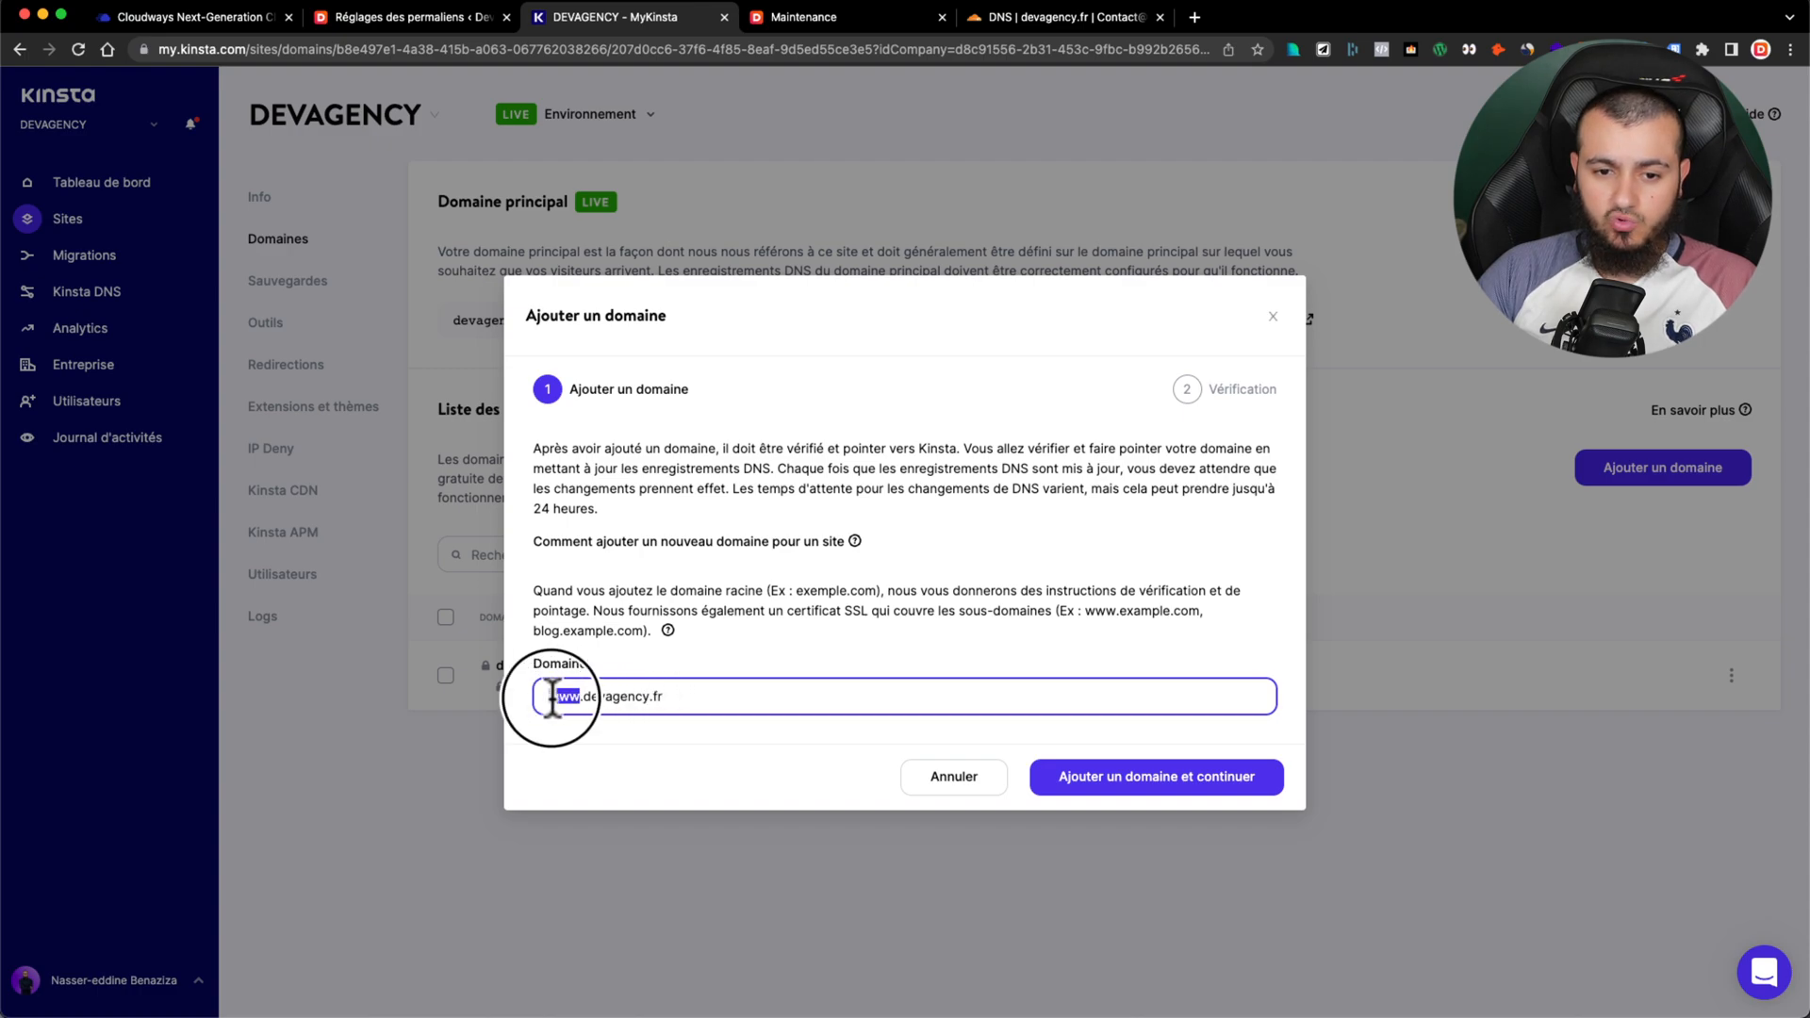
click(589, 698)
double_click(589, 697)
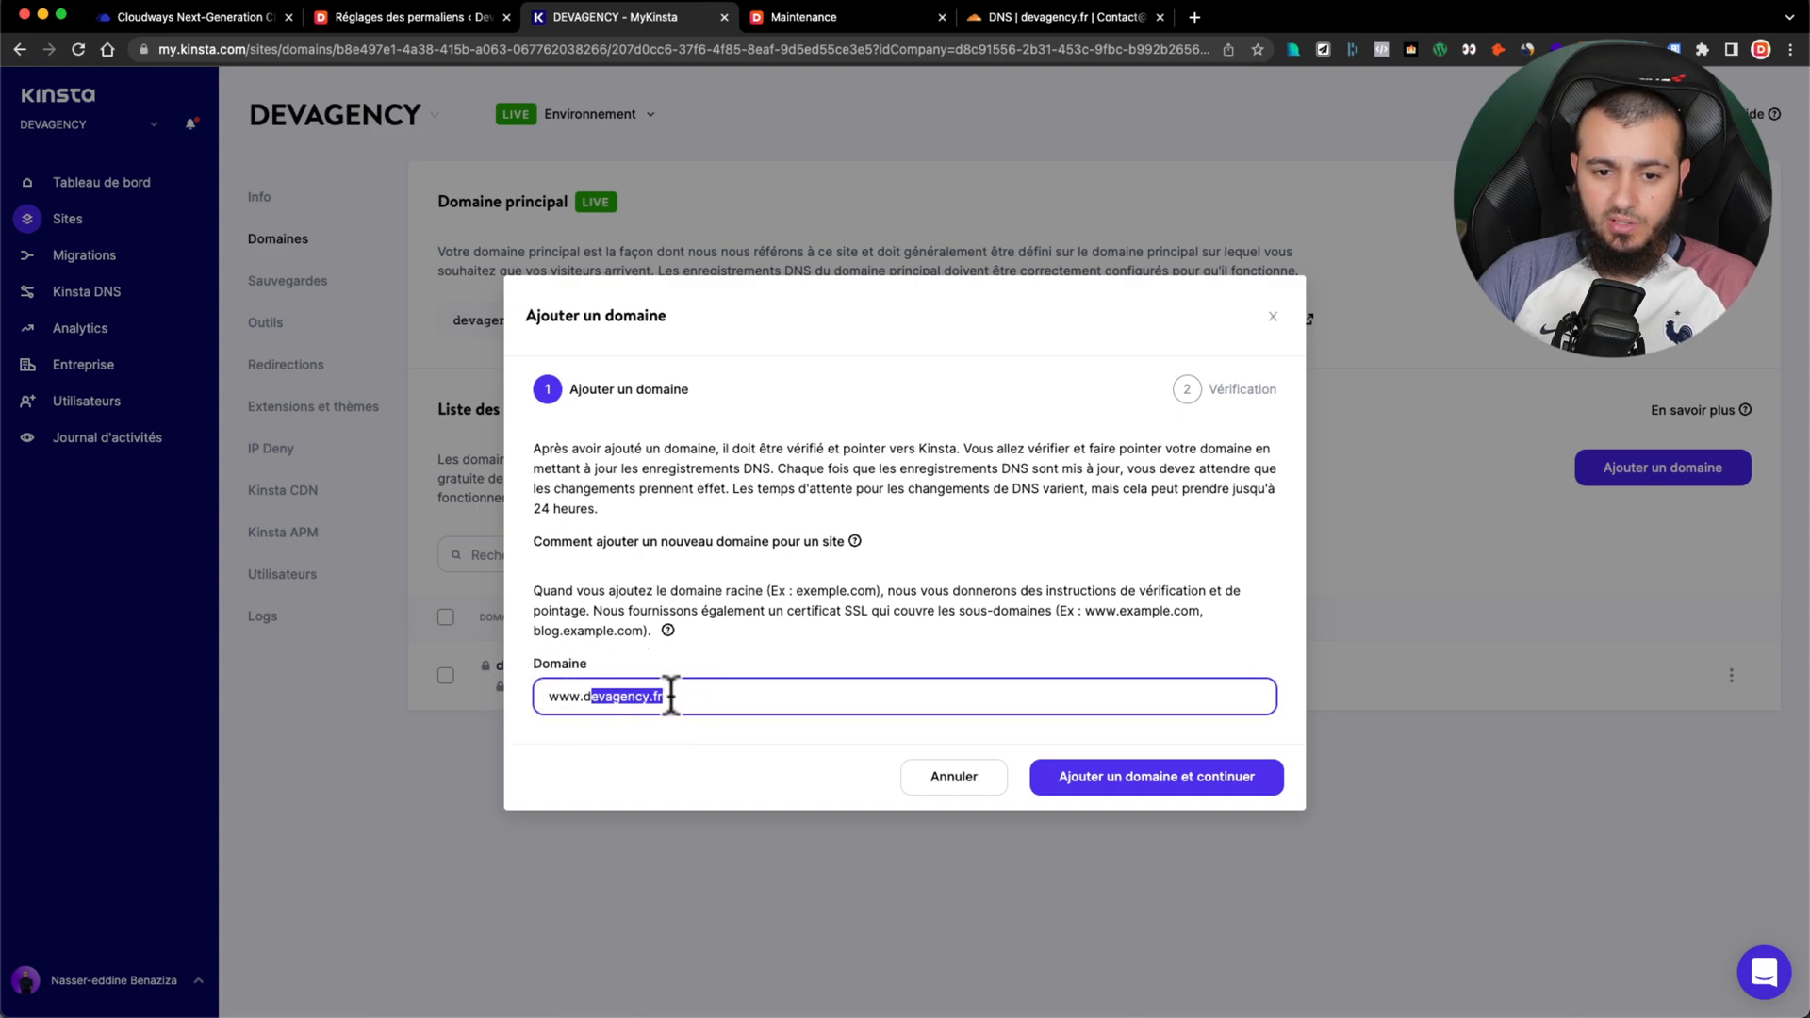
click(1160, 784)
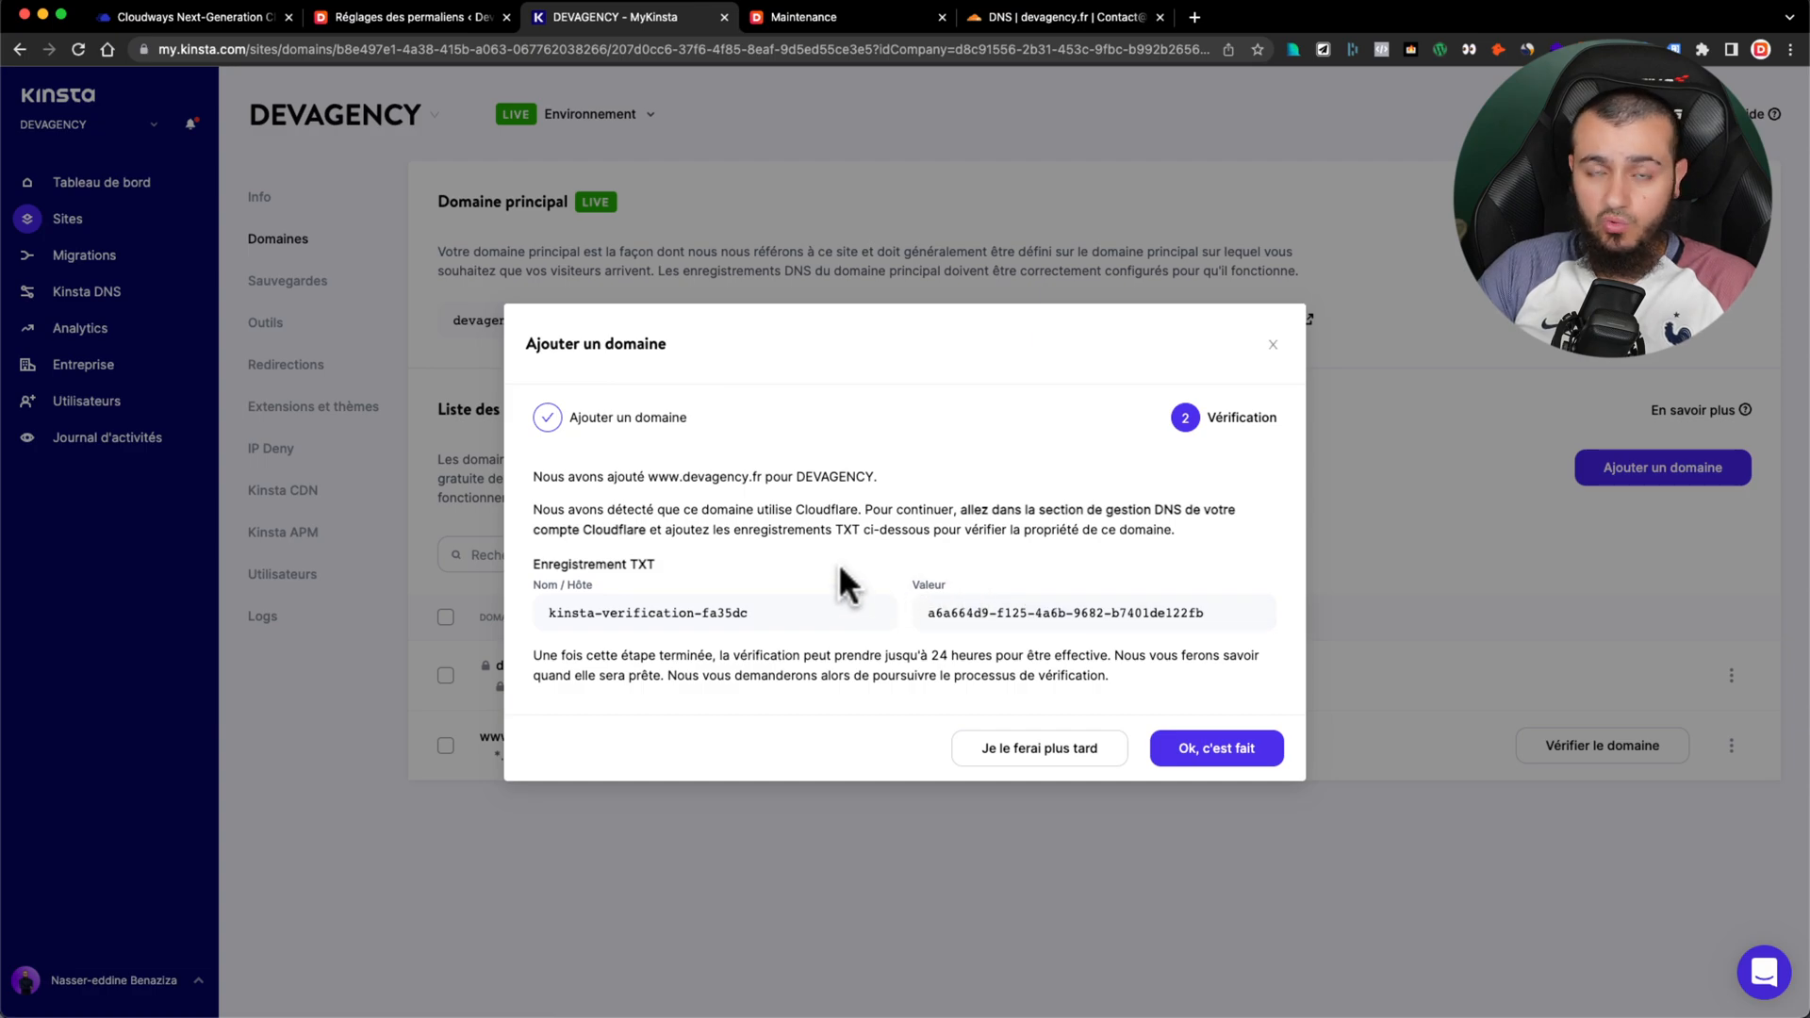
Step: In Cloudflare, start a new DNS record of type TXT for devagency.fr, named kinsta-verification-fa35dc
click(1026, 17)
click(1328, 330)
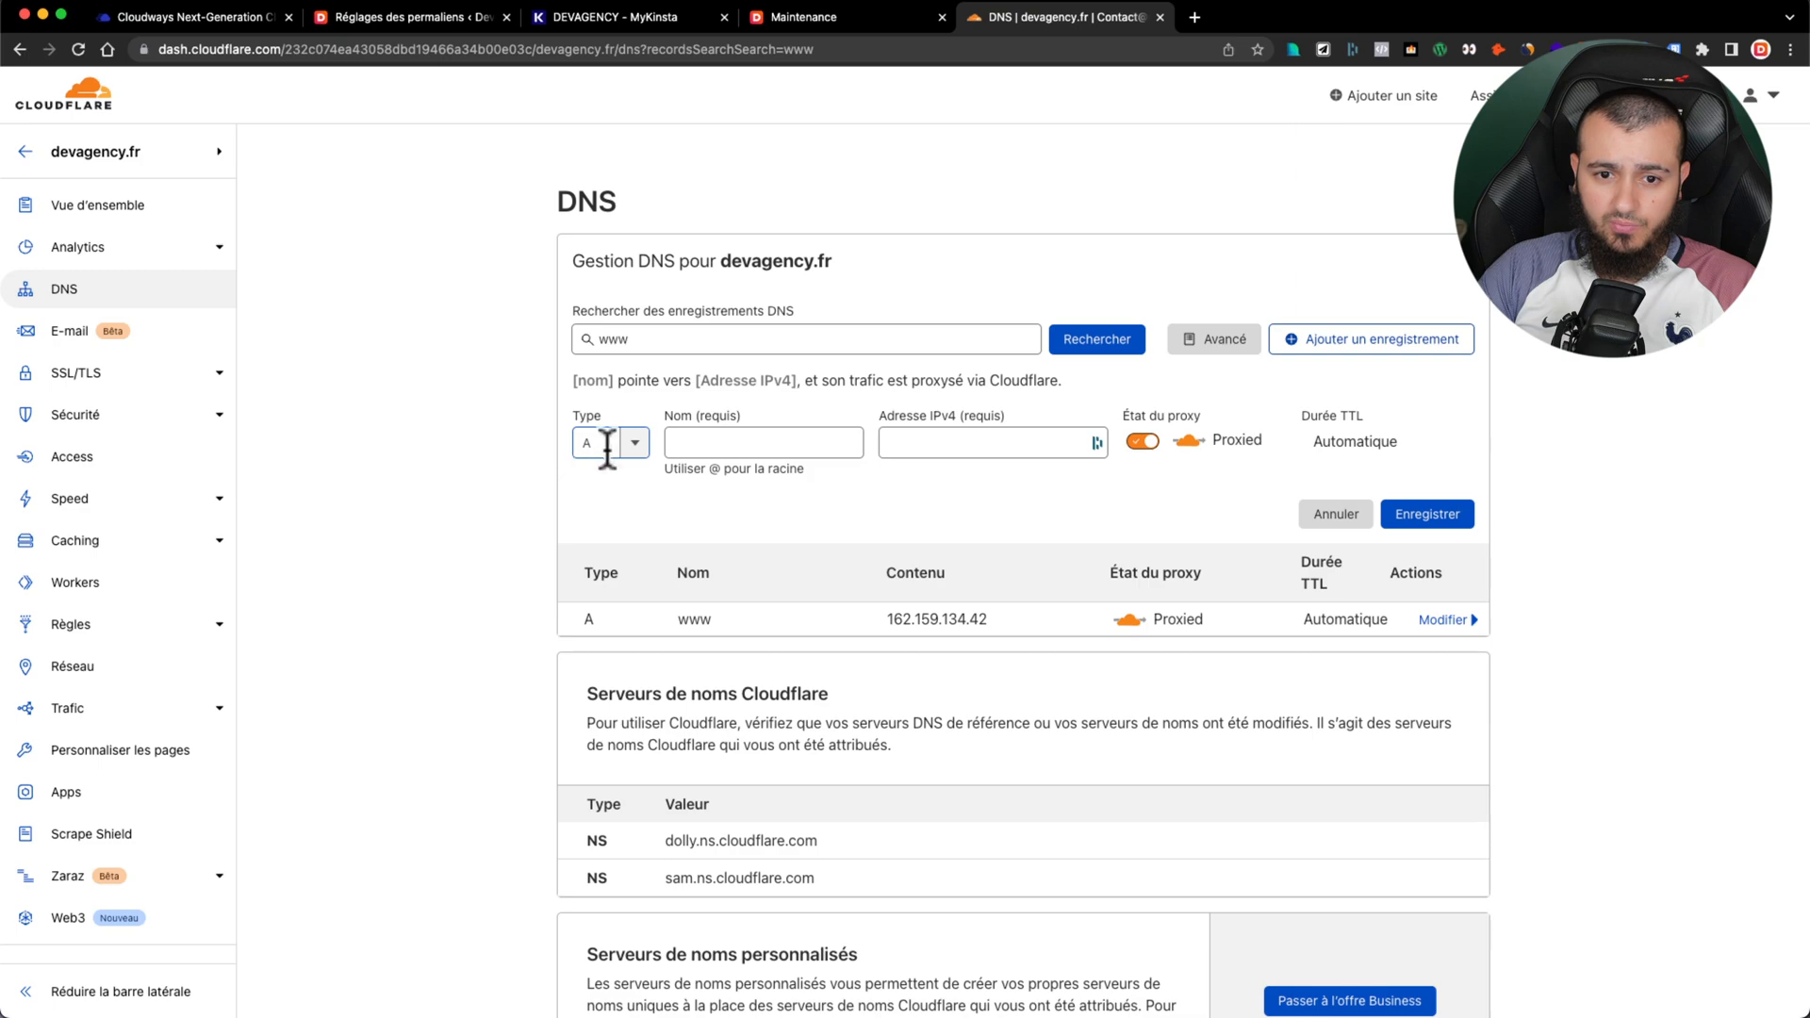
click(607, 443)
scroll(627, 538, down, 3)
scroll(623, 546, down, 4)
click(590, 600)
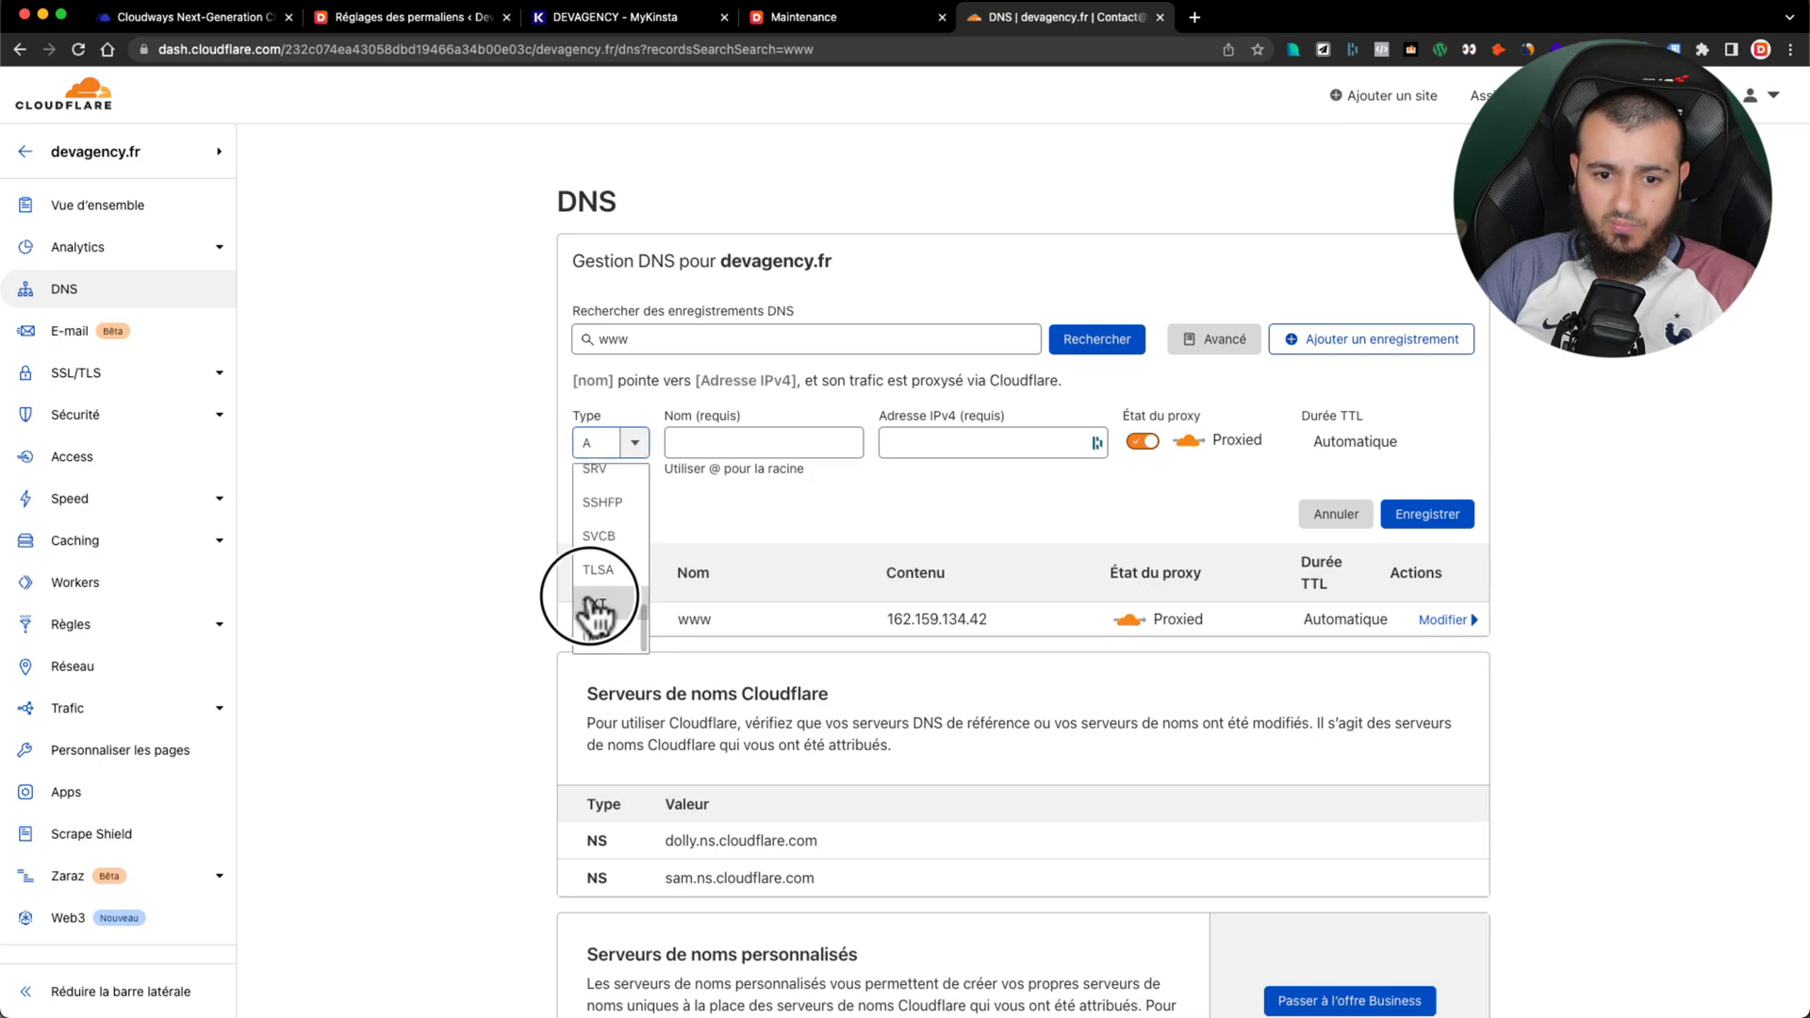
click(695, 443)
text(kinsta-verification-fa35dc)
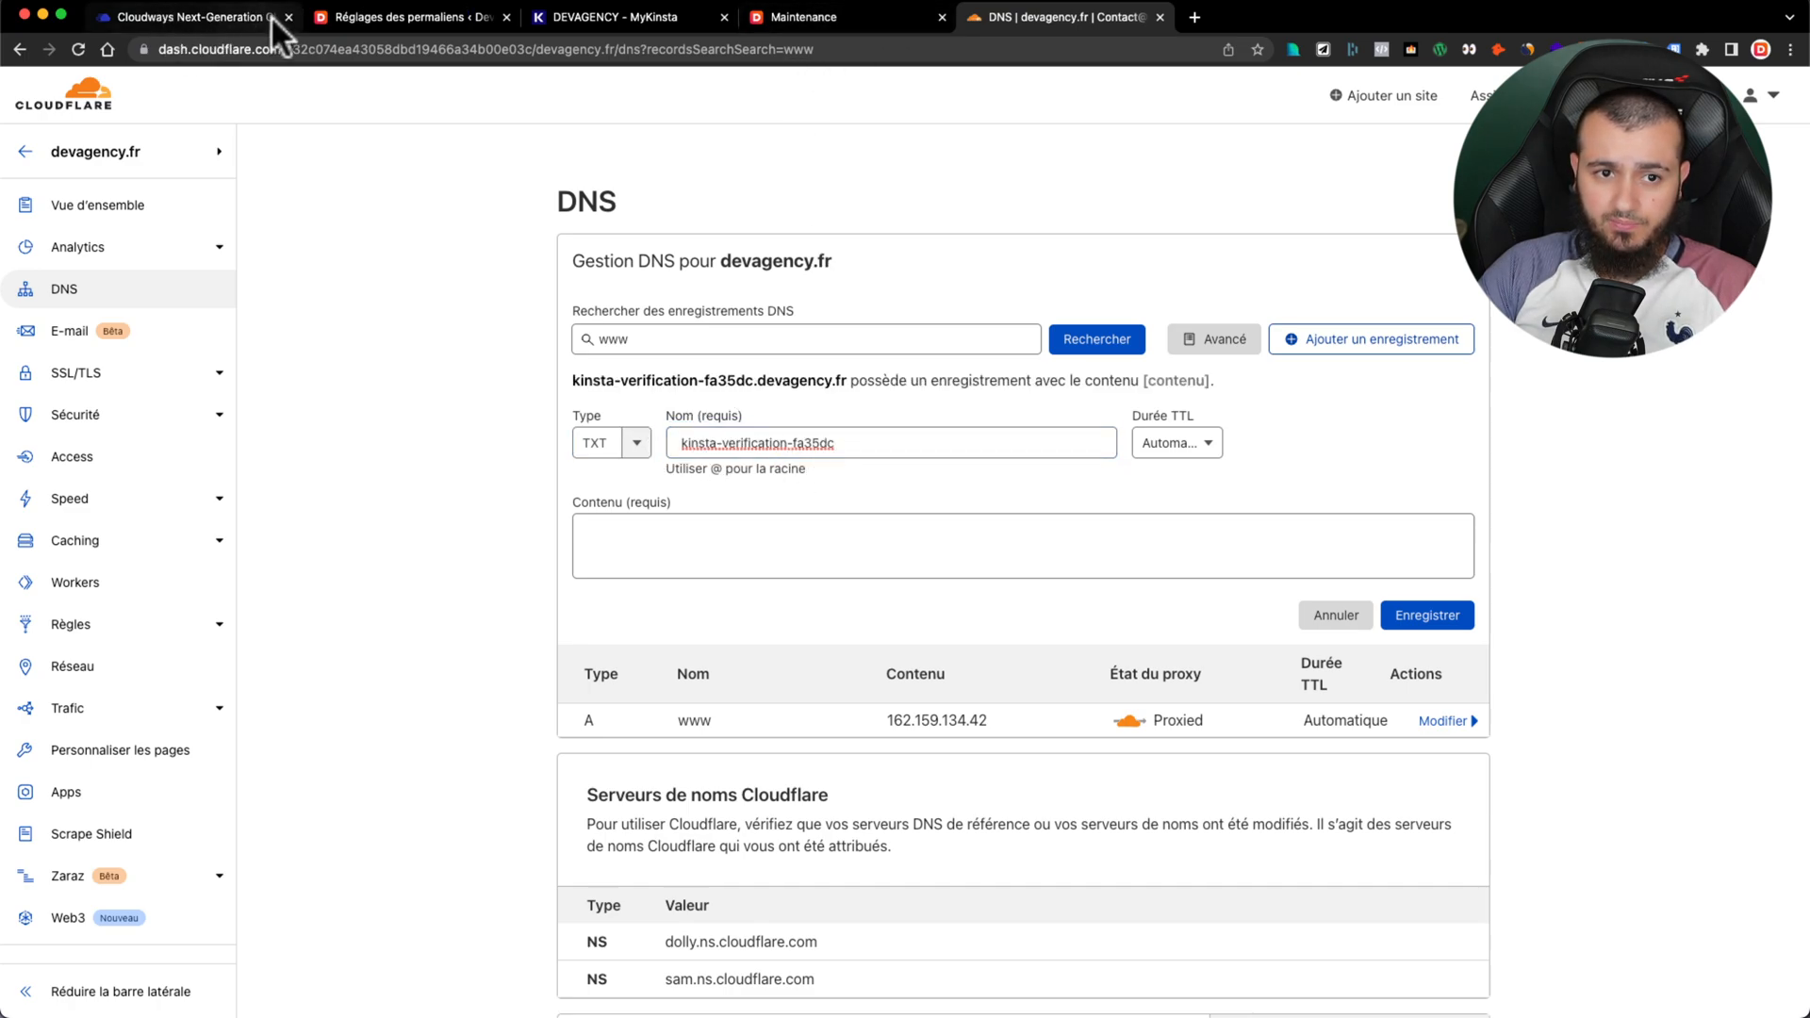
Step: Set the TXT record's content to the verification value copied from MyKinsta, save it, and confirm in MyKinsta that the record is added
click(391, 17)
click(603, 17)
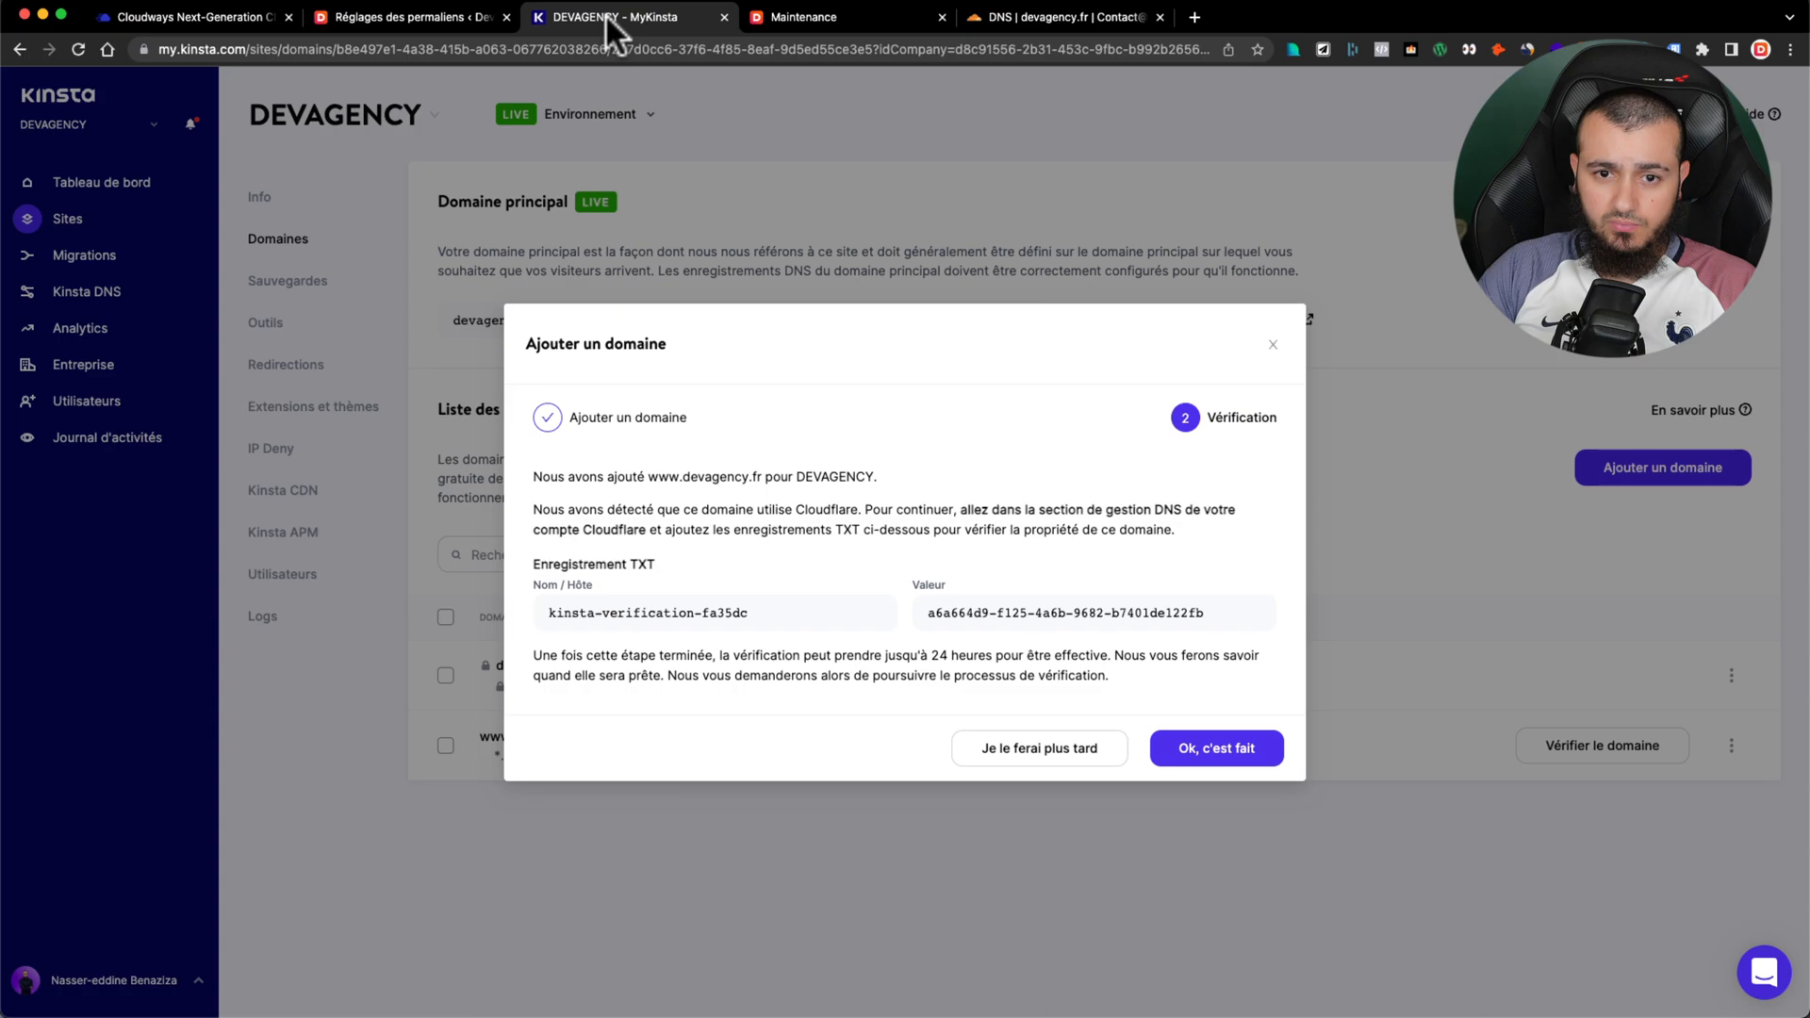
click(1256, 612)
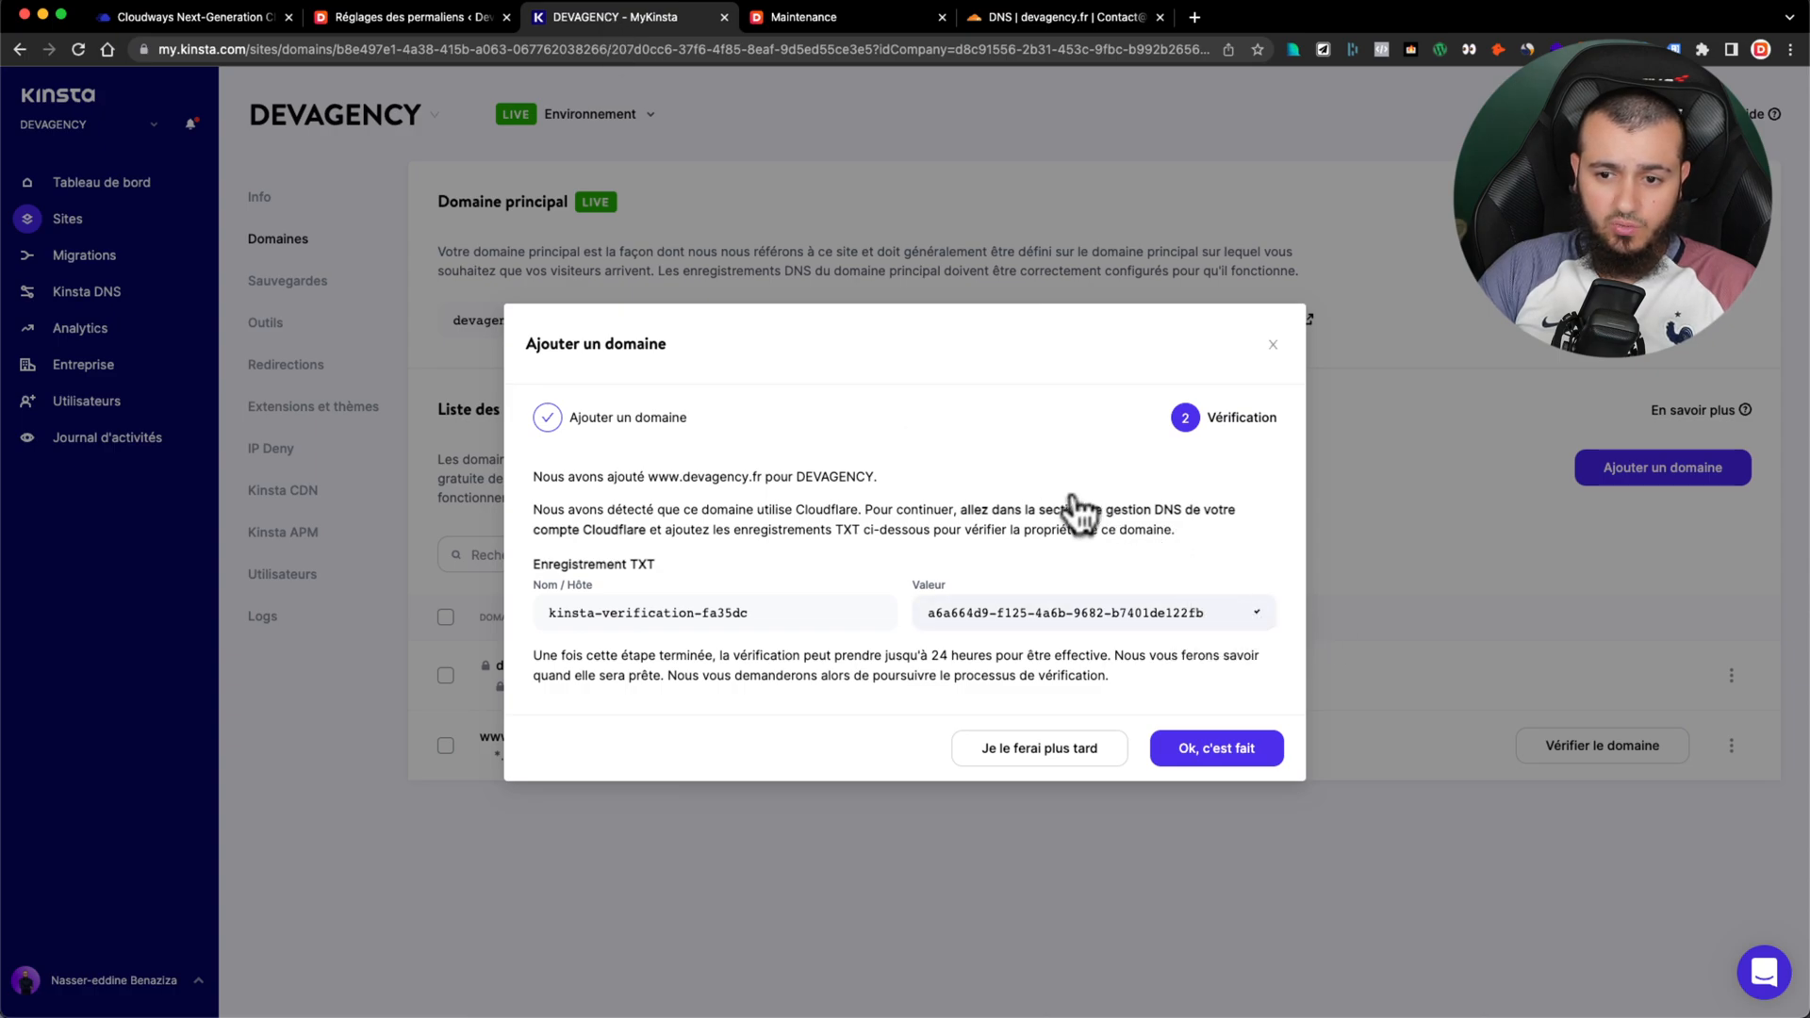
click(998, 19)
click(782, 533)
click(695, 539)
key(super+v)
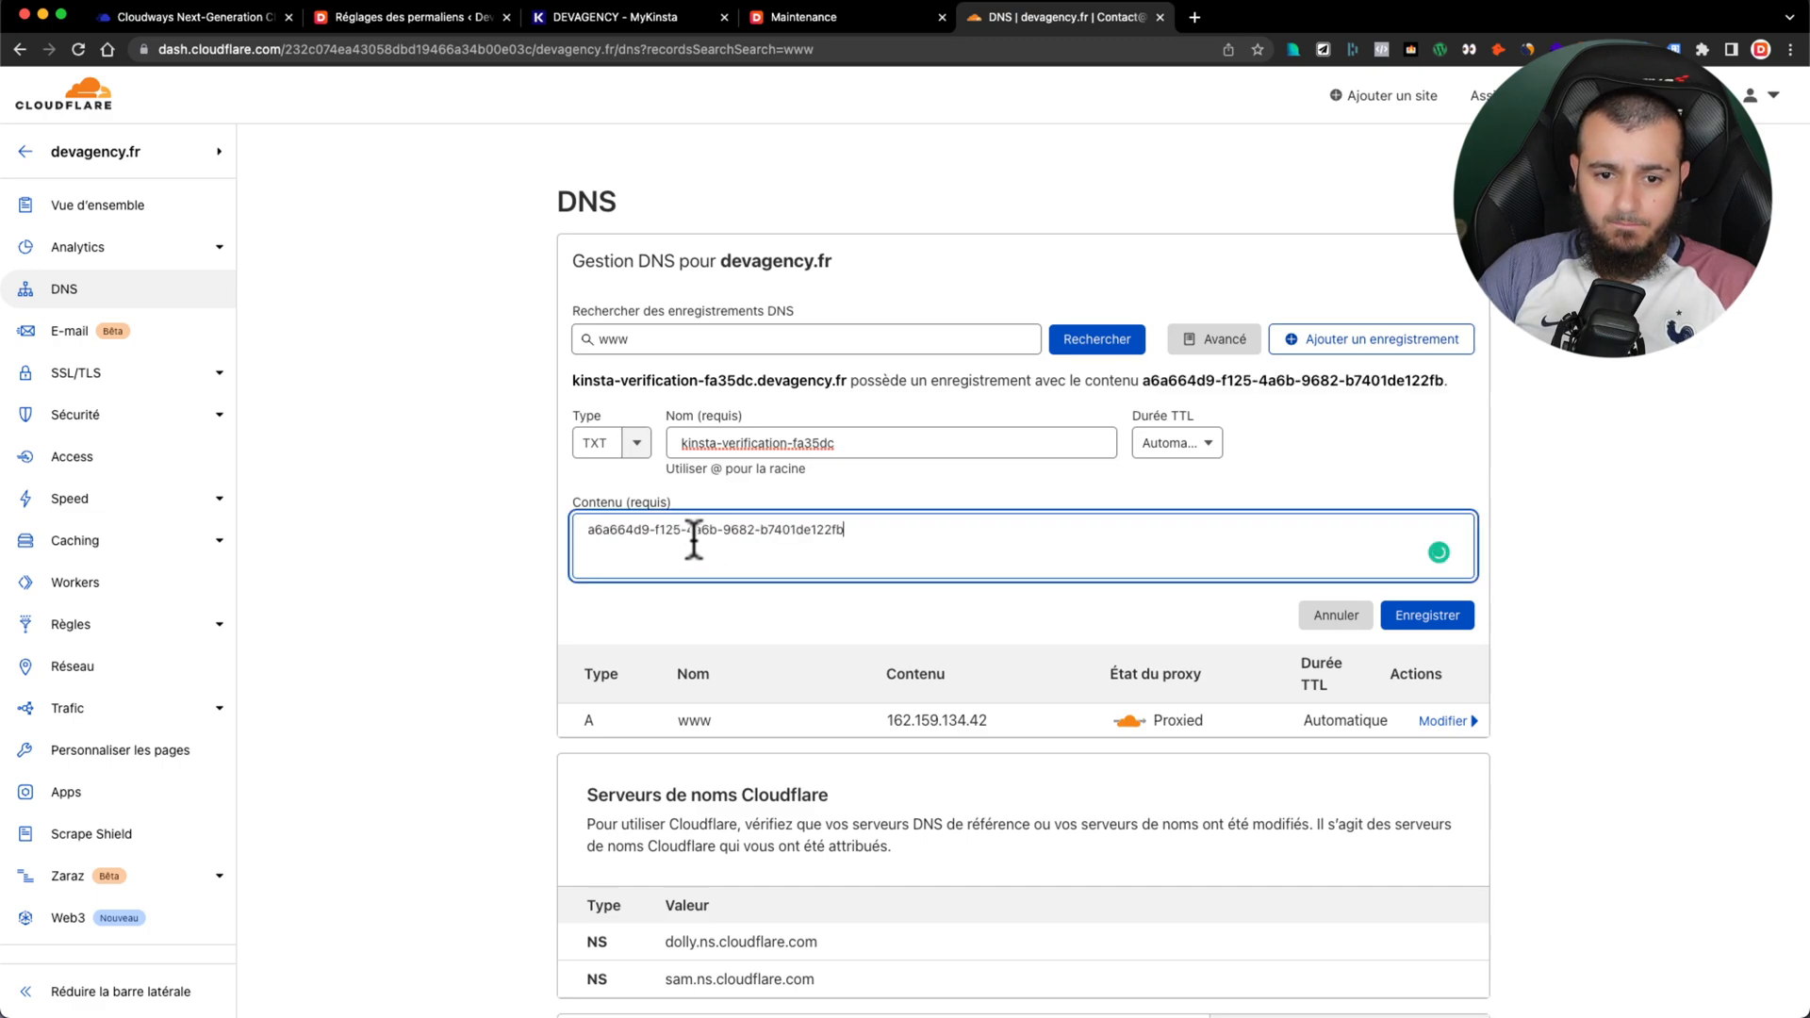
click(1445, 630)
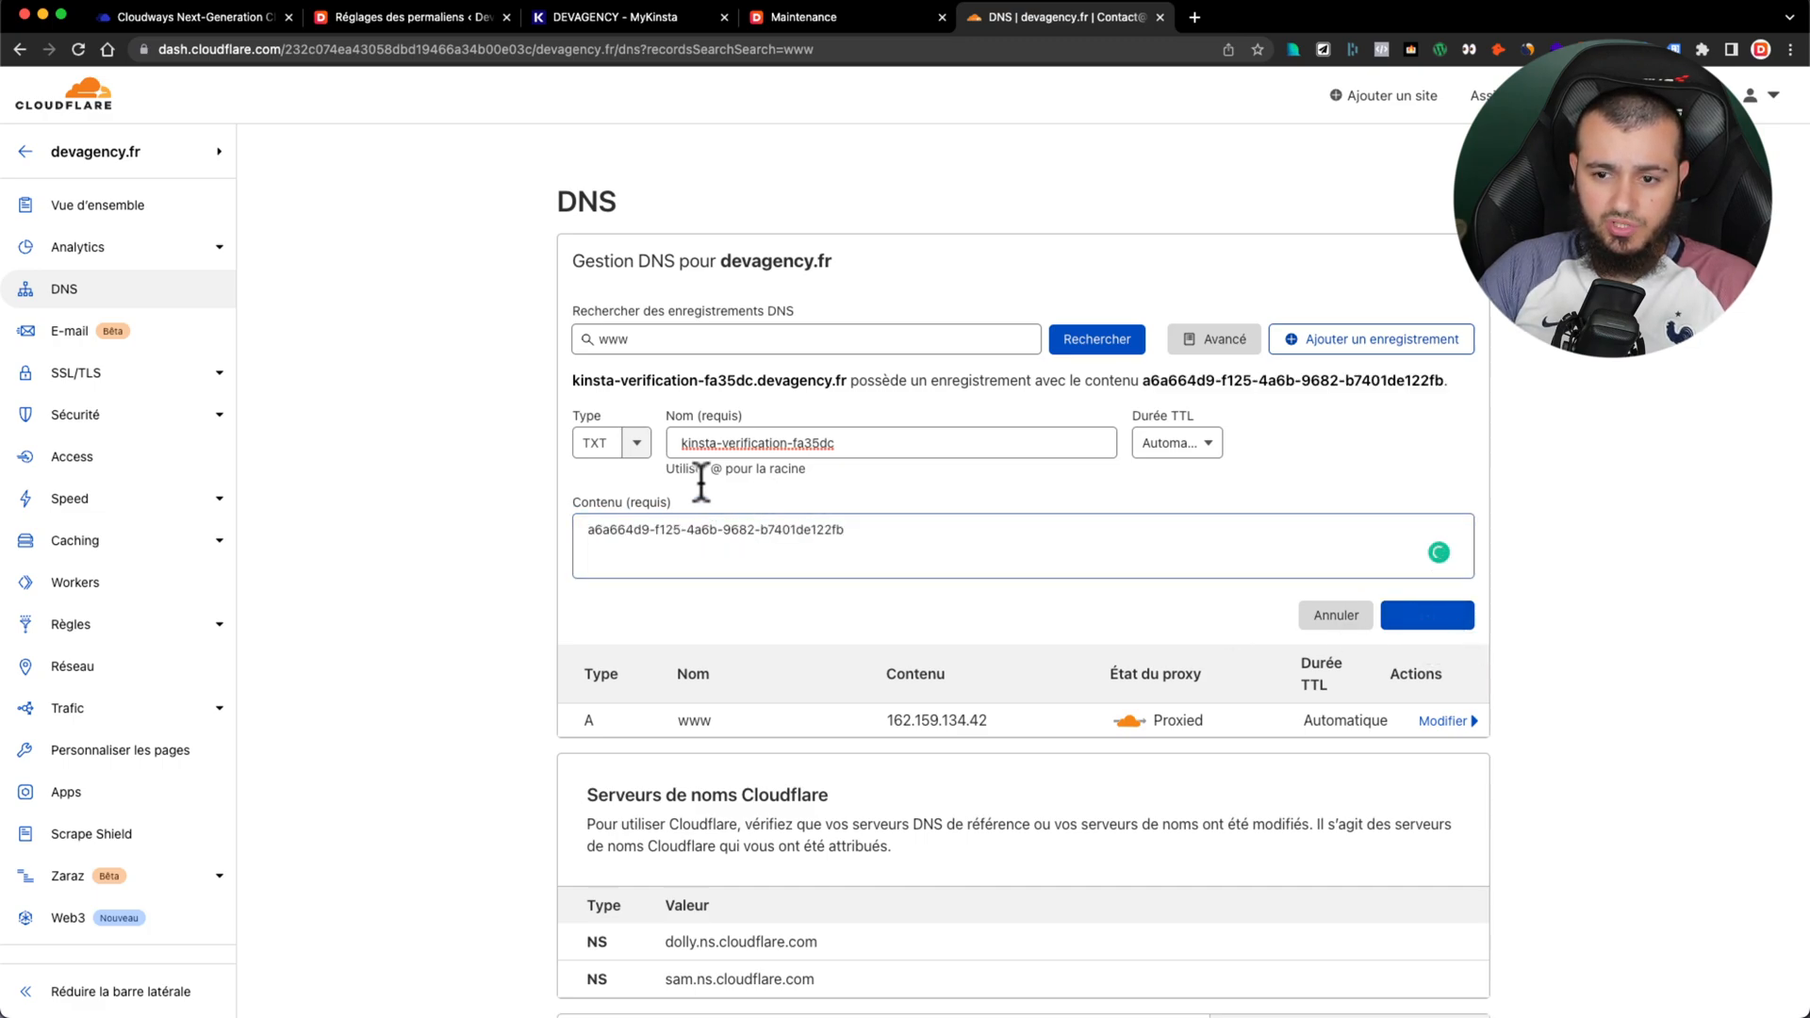
click(611, 16)
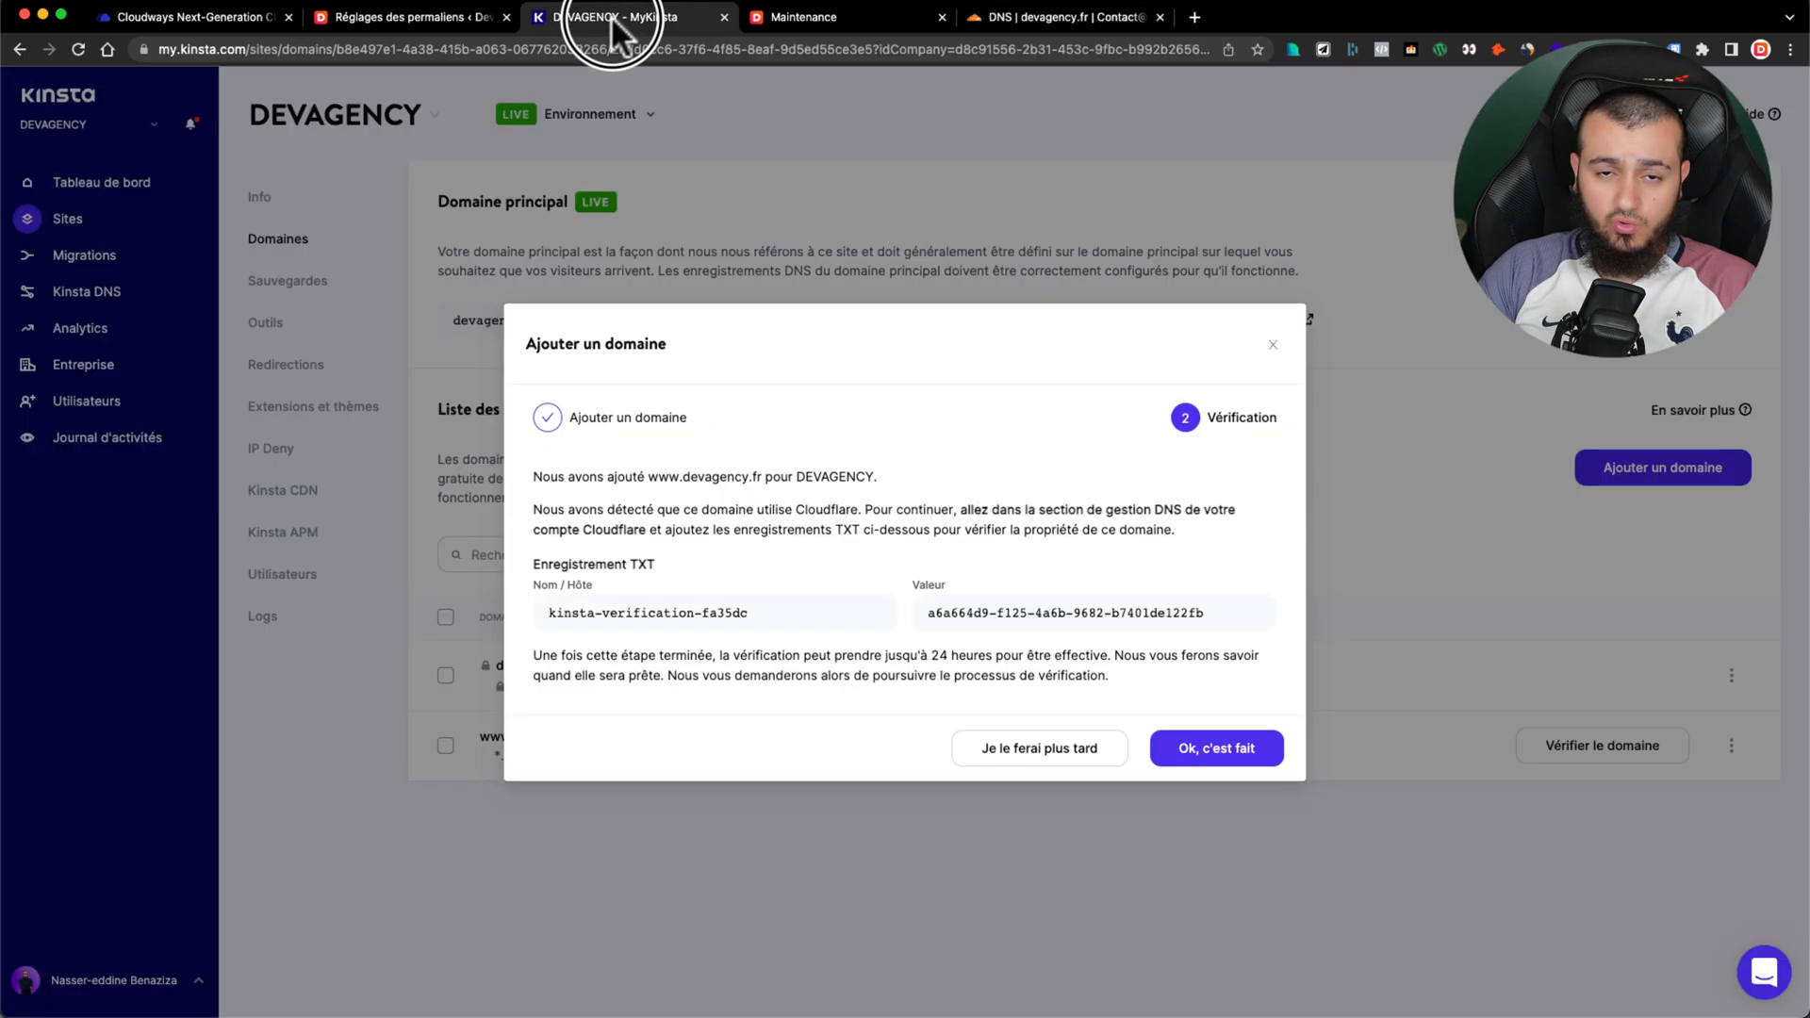
click(1229, 759)
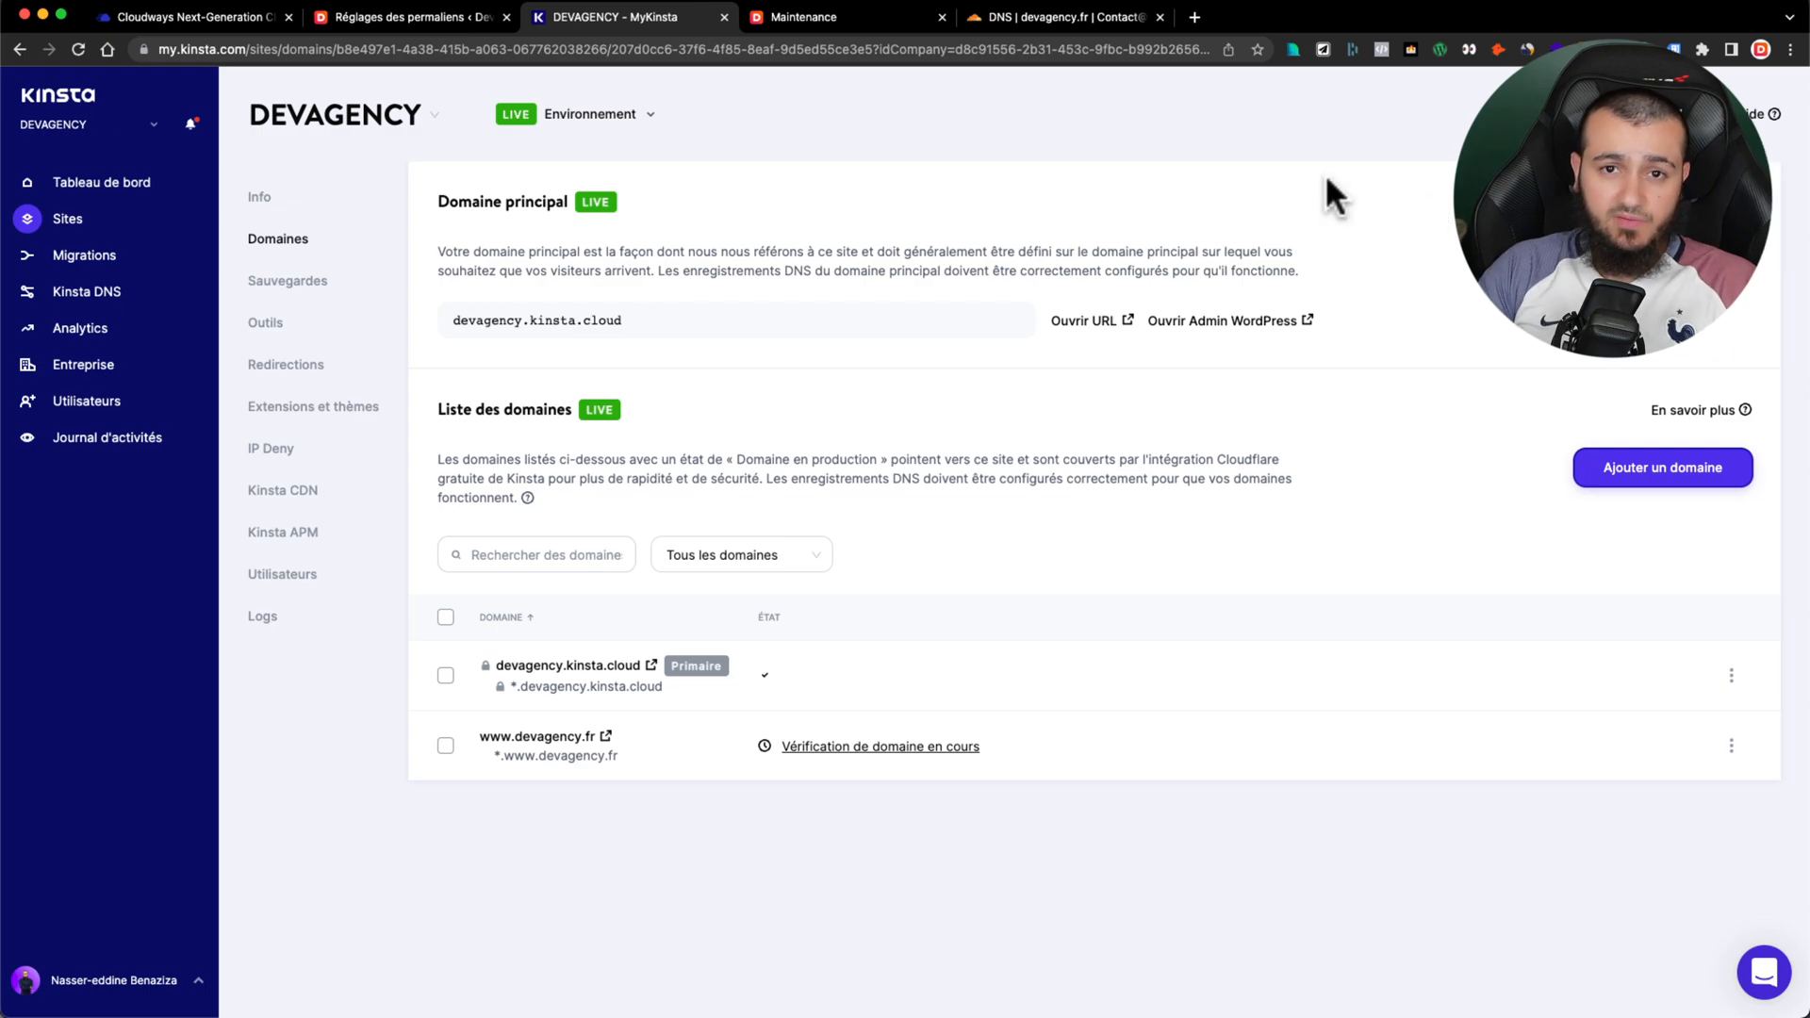
mouse_move(799, 757)
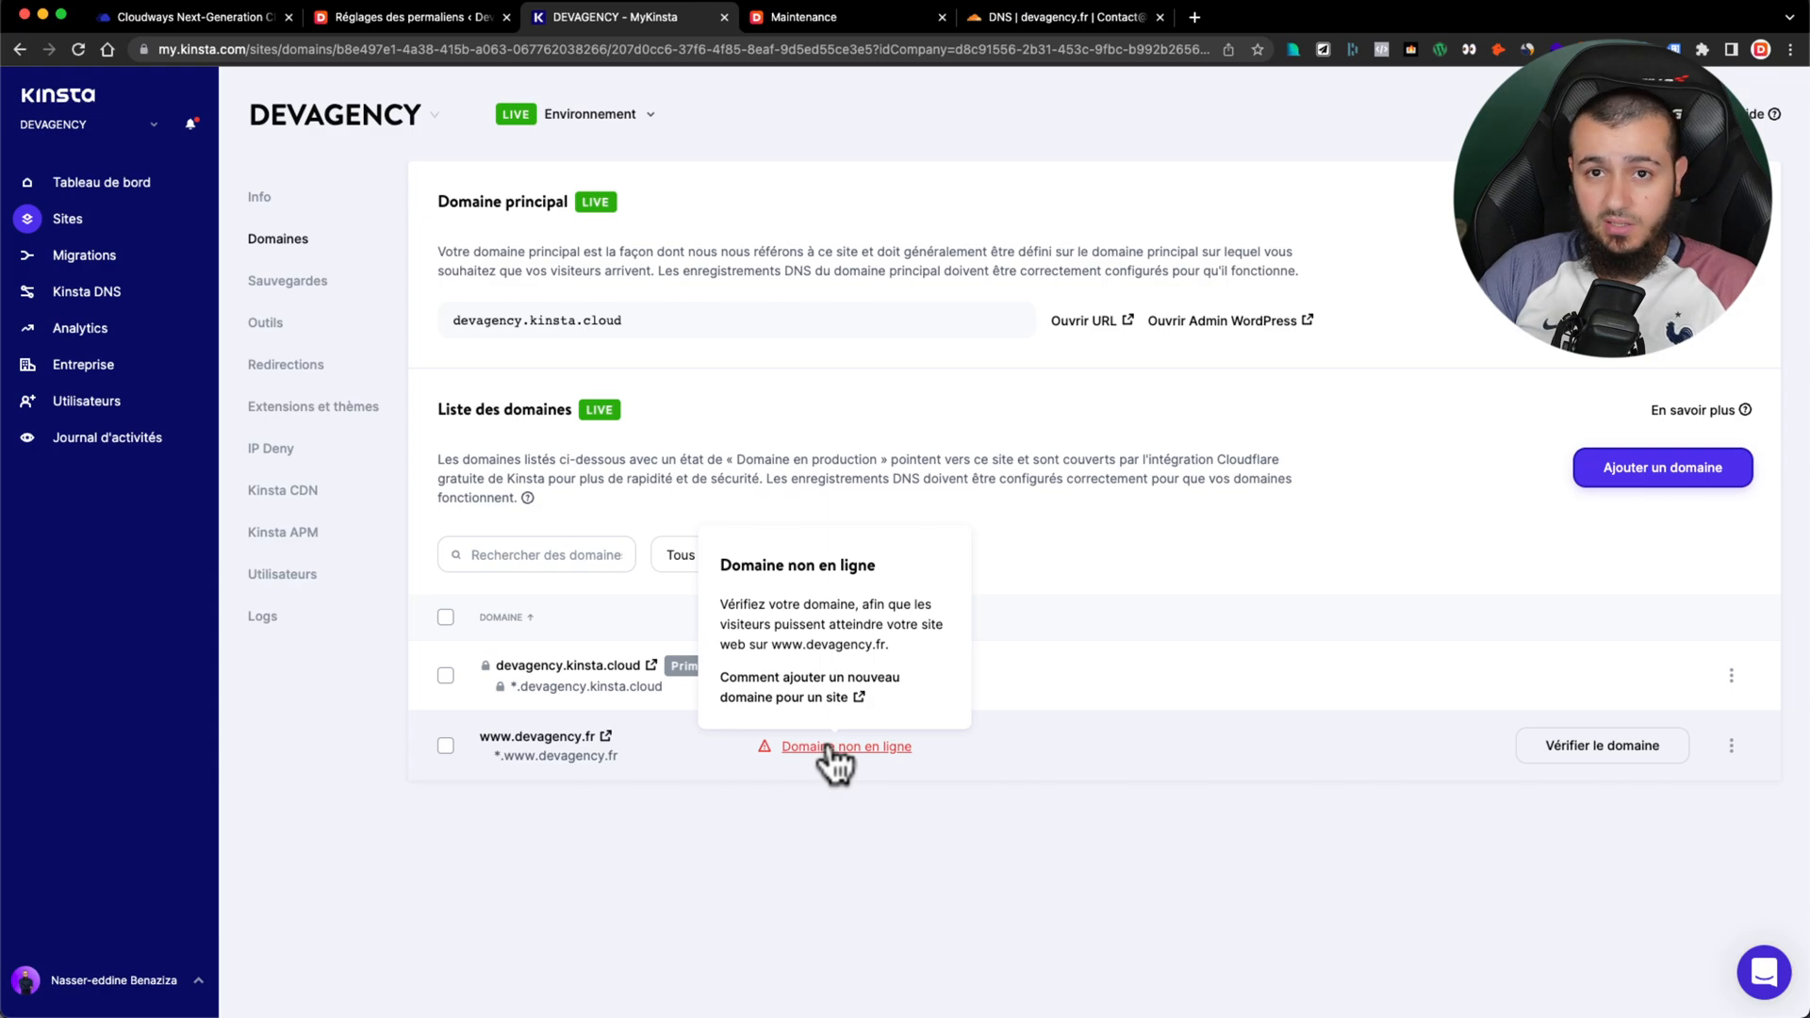
click(1571, 746)
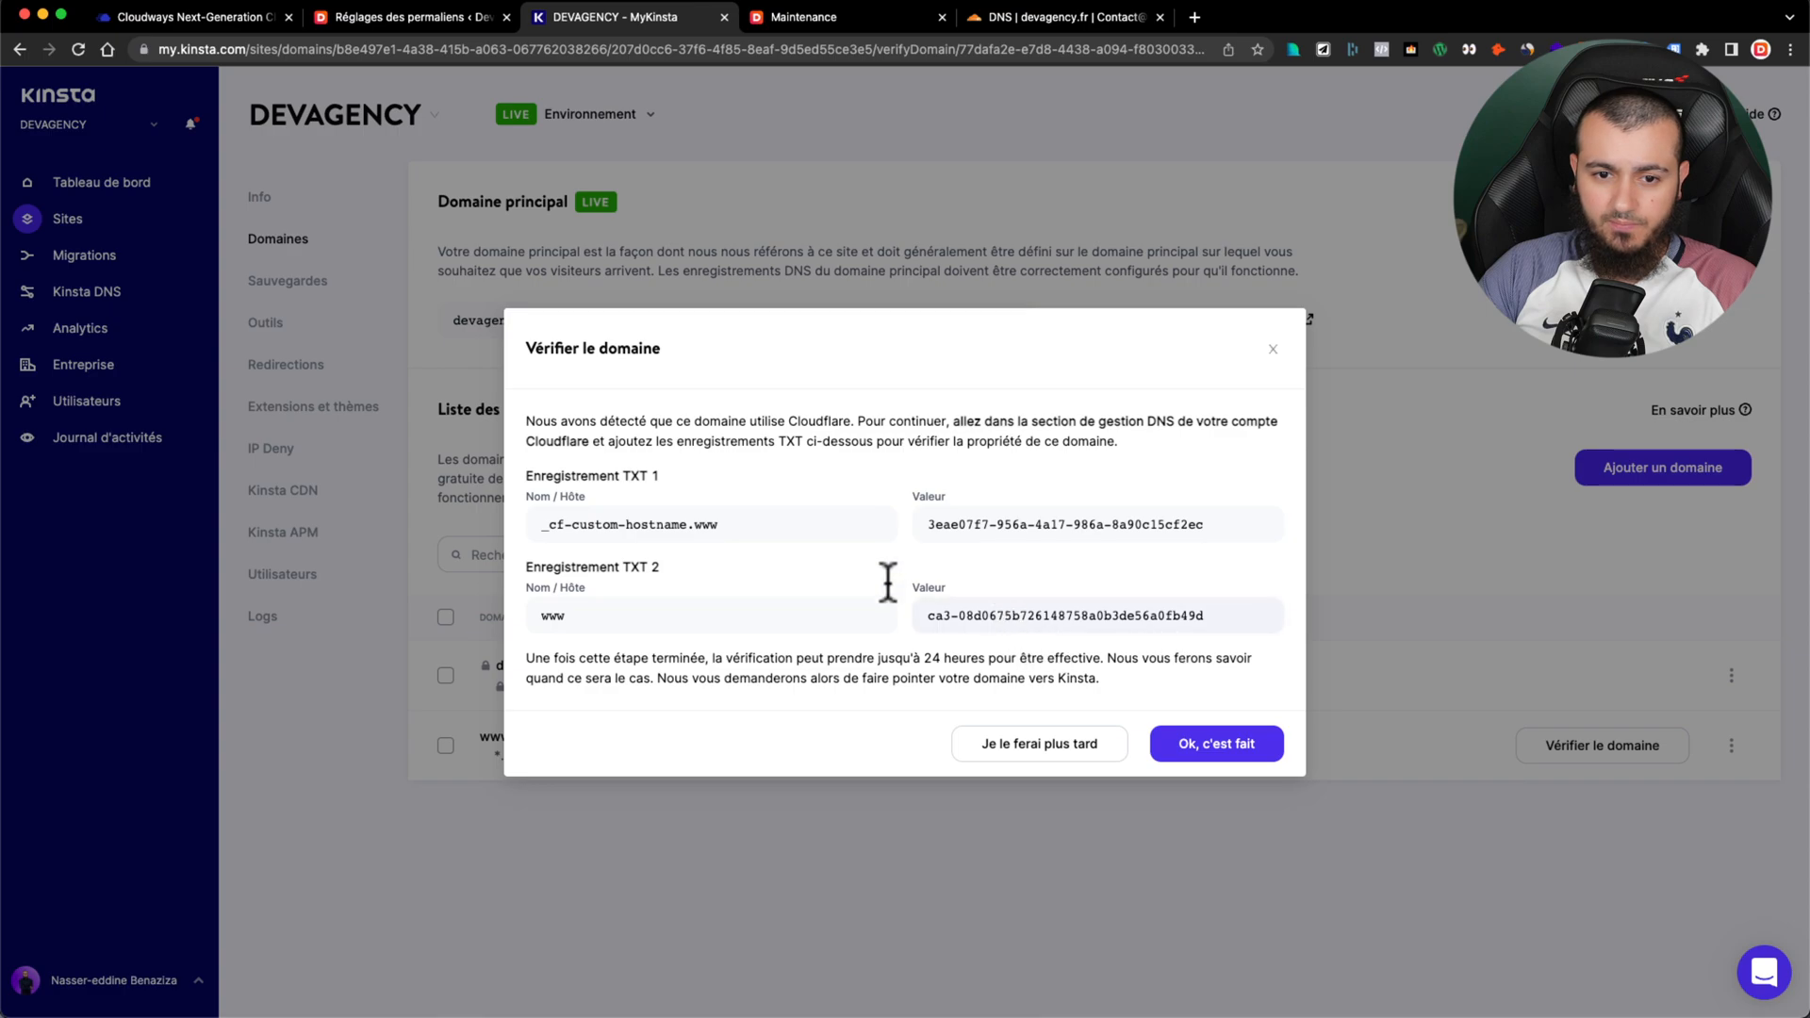
mouse_move(817, 537)
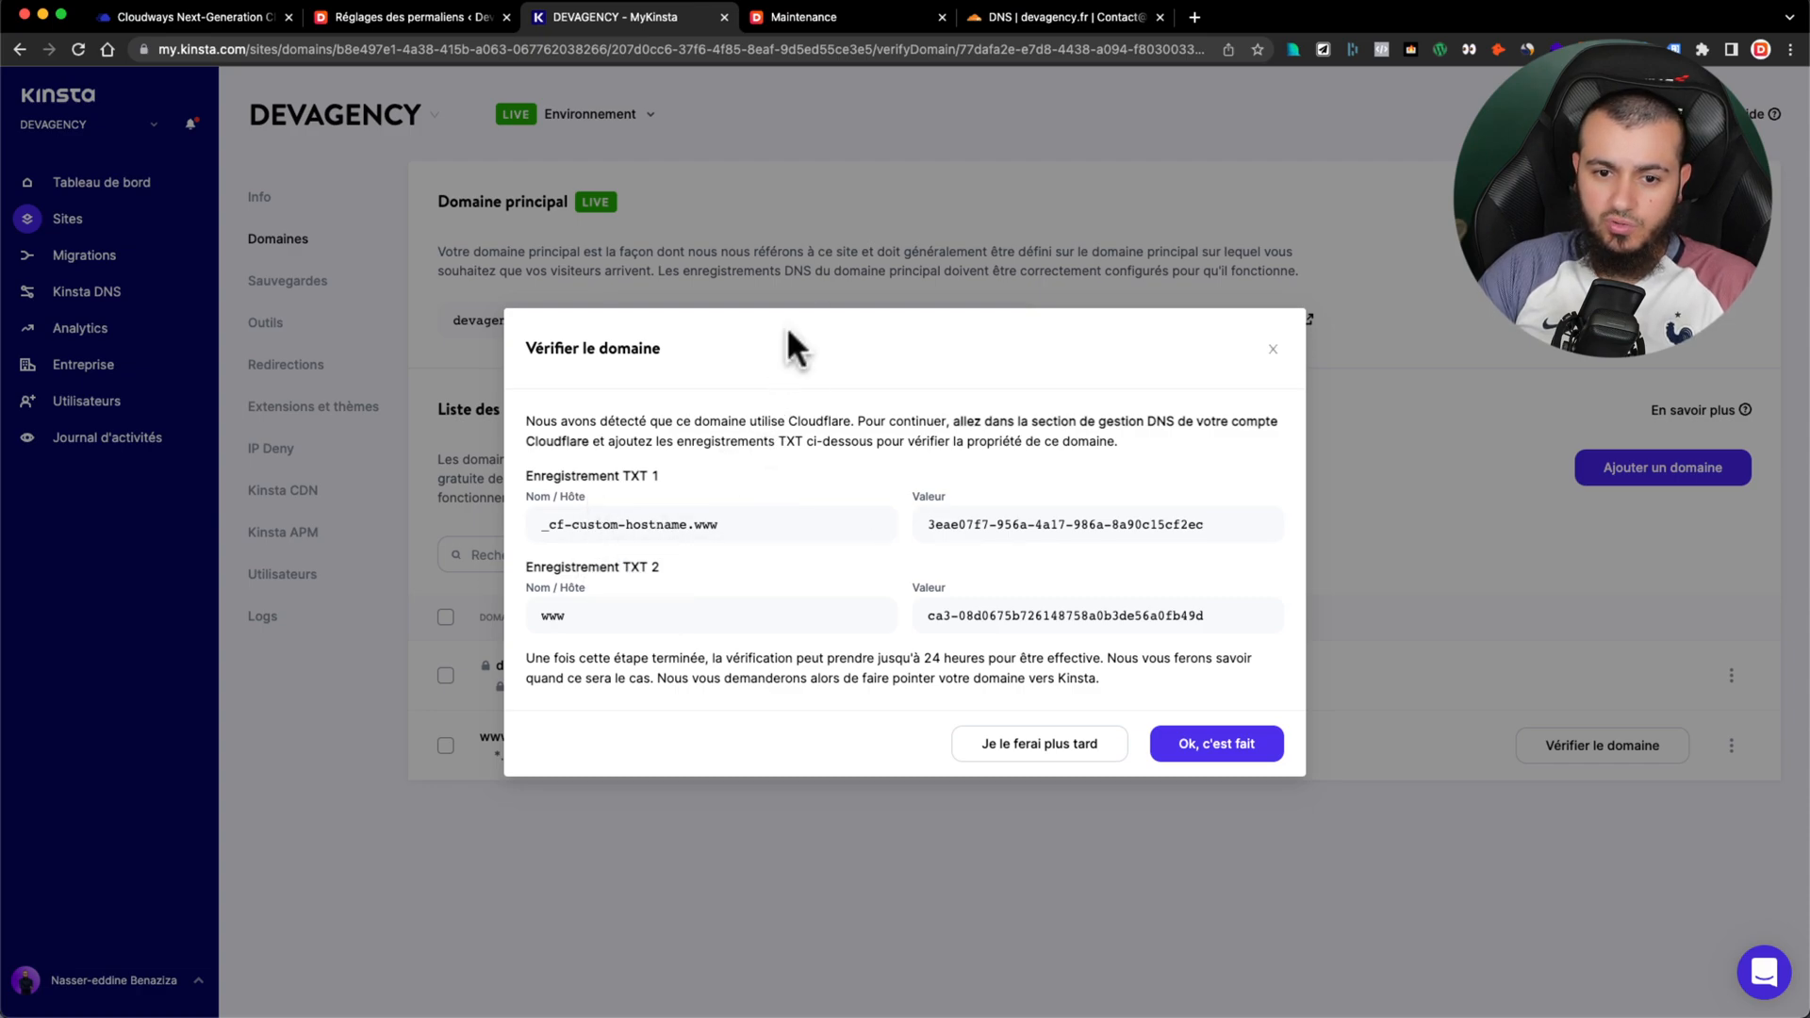
click(1017, 14)
click(613, 19)
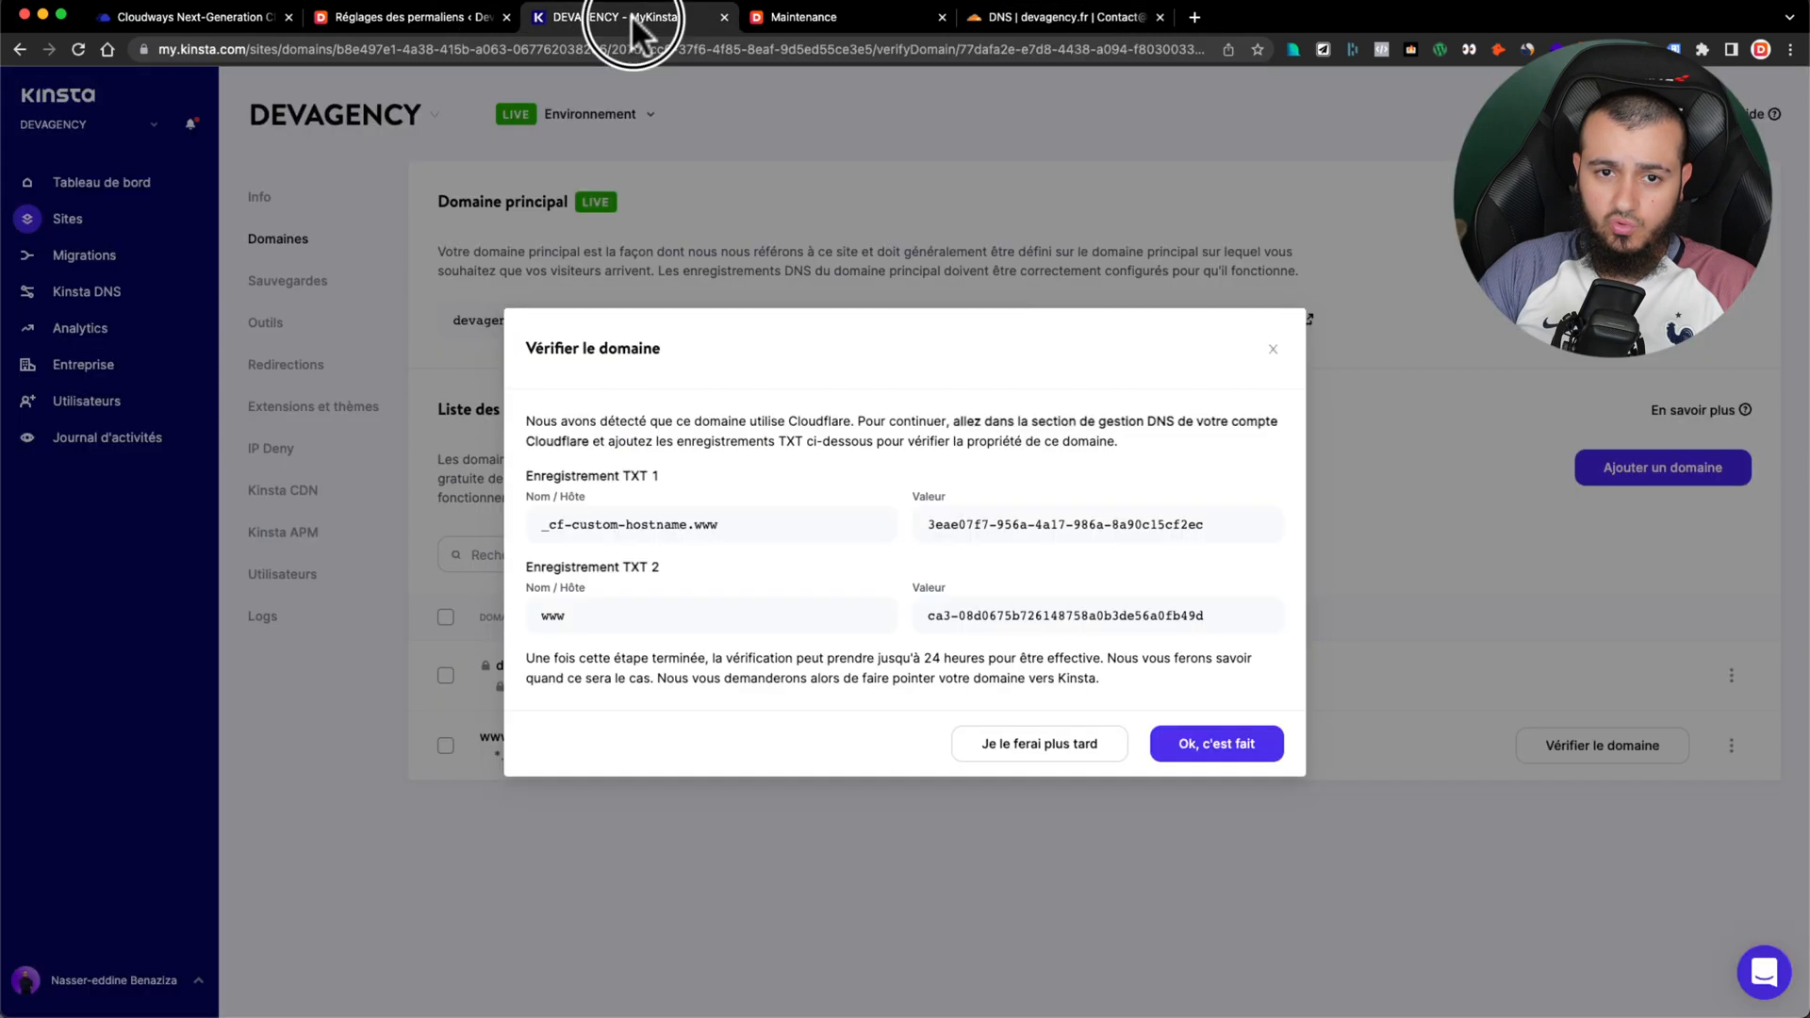
click(1254, 750)
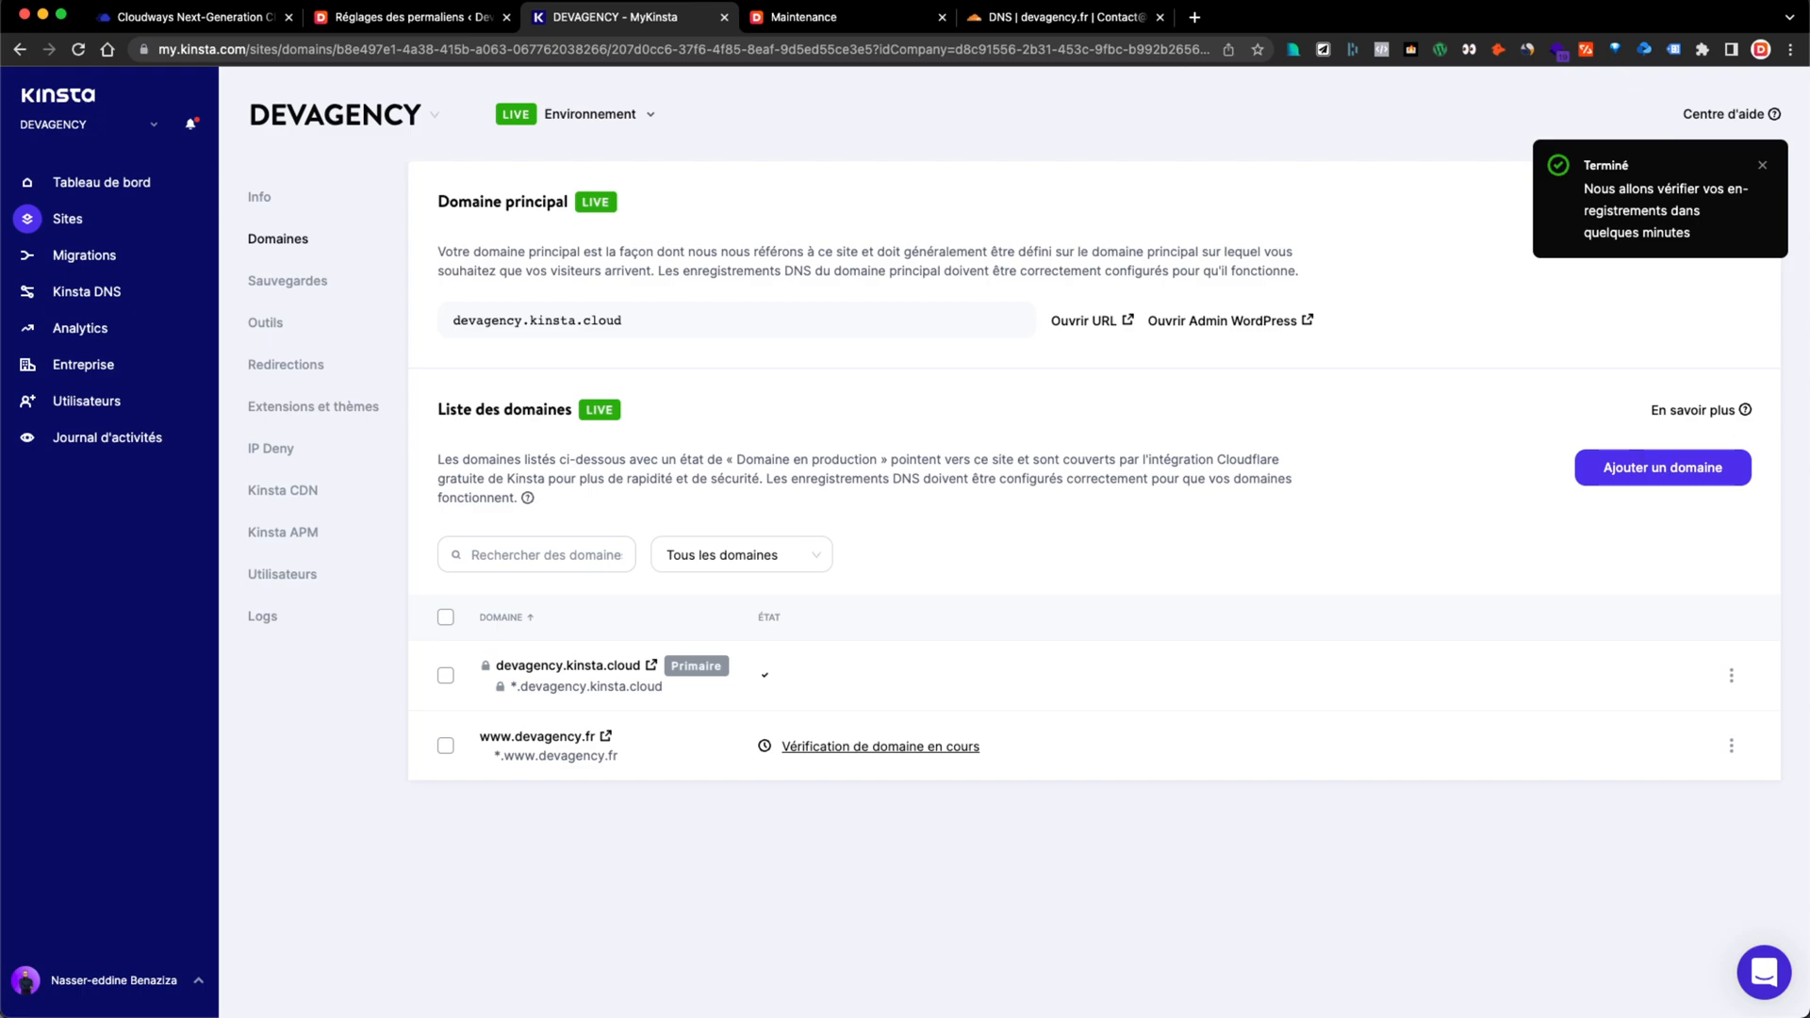
mouse_move(850, 760)
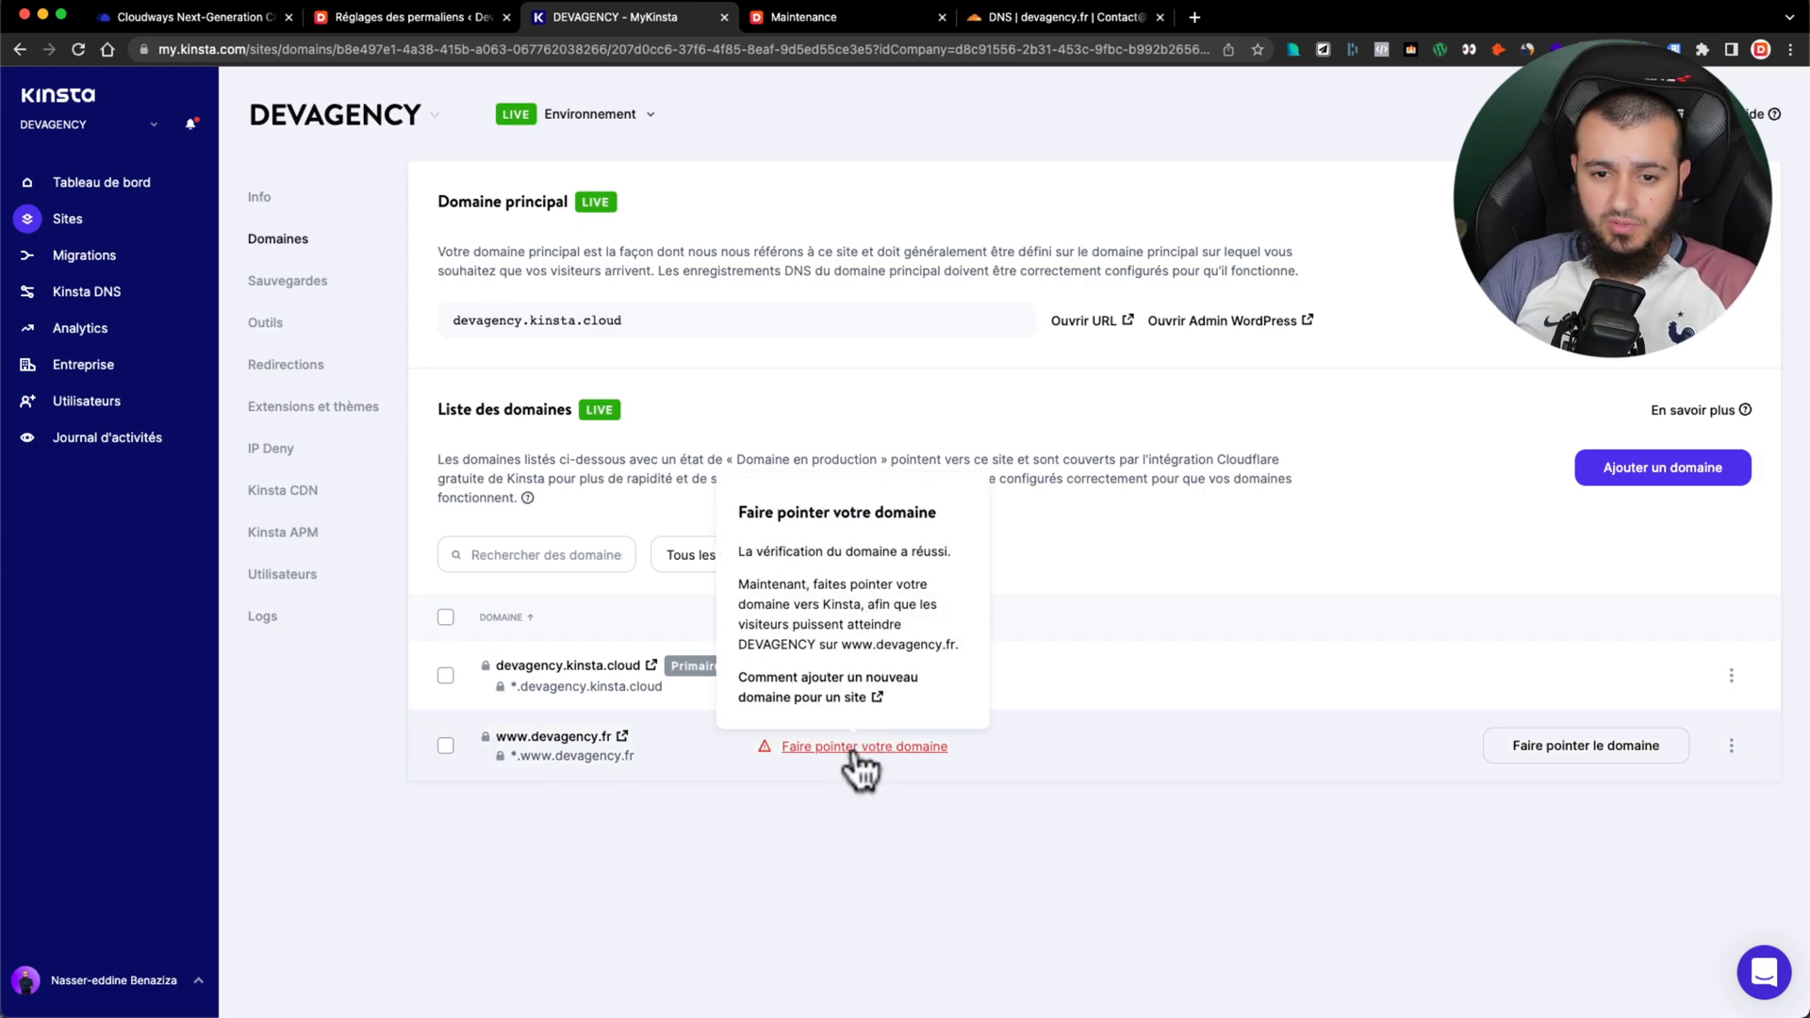
click(1563, 744)
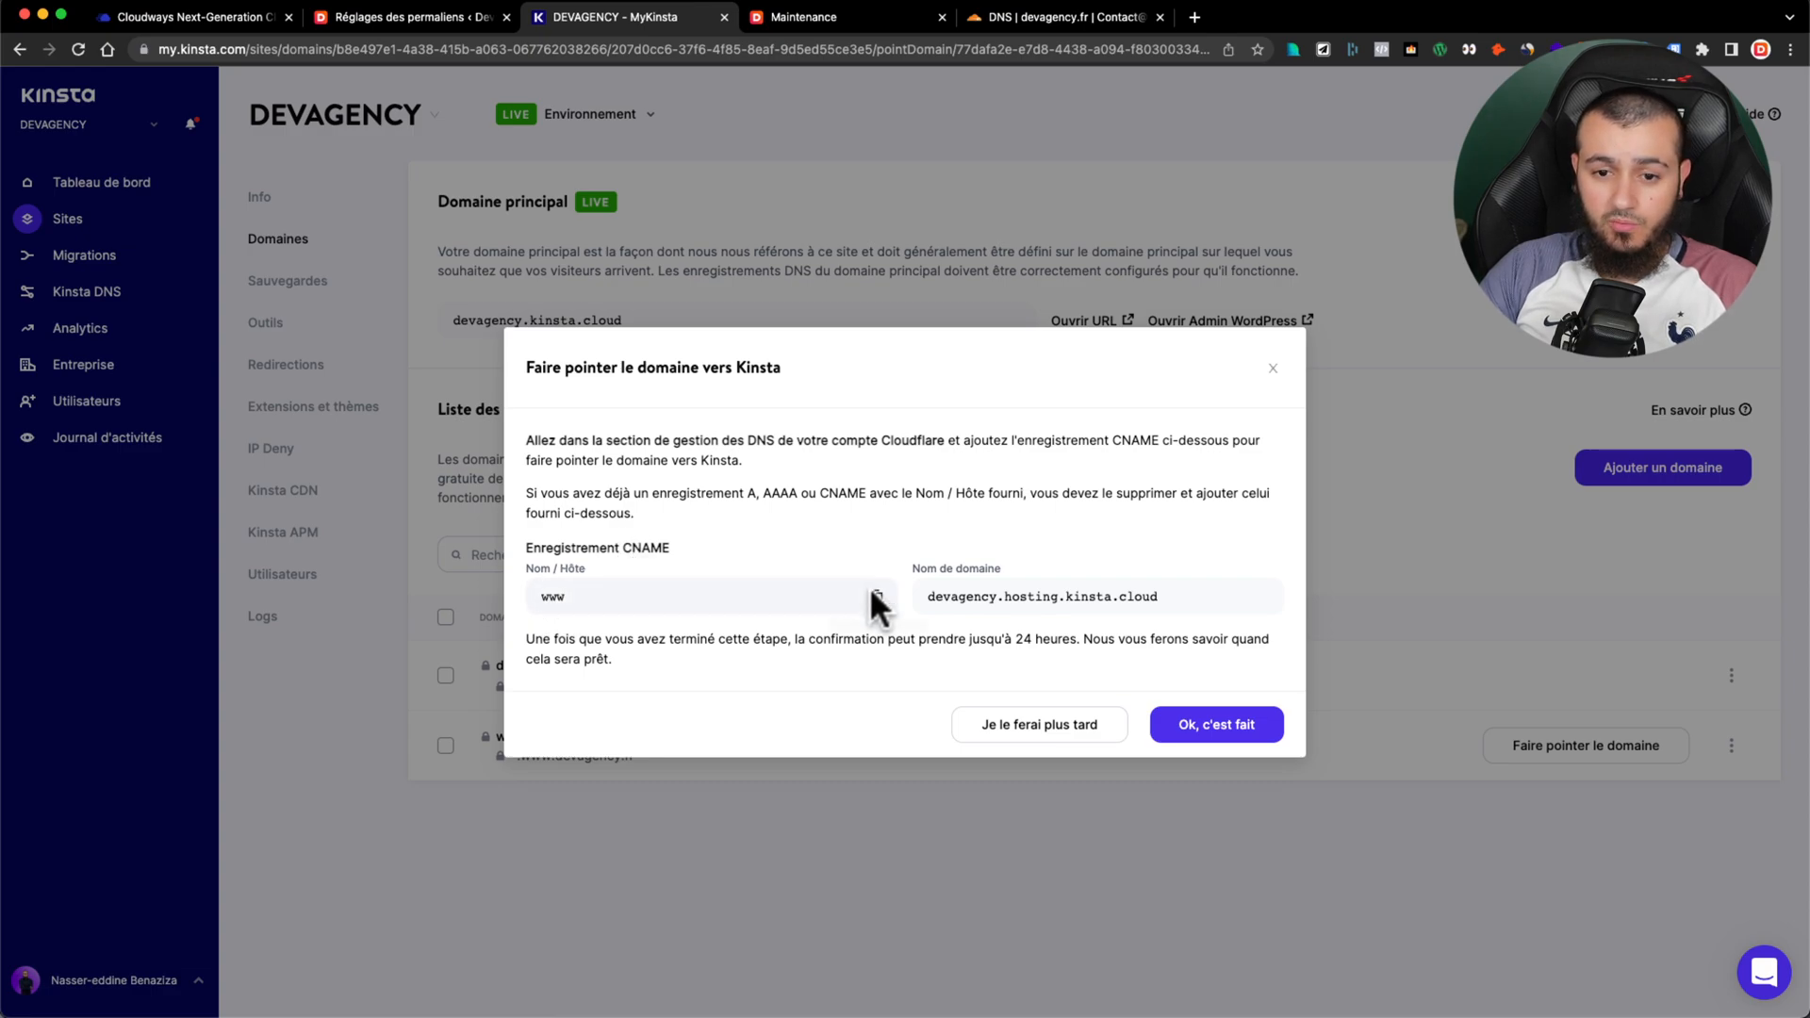
click(1263, 597)
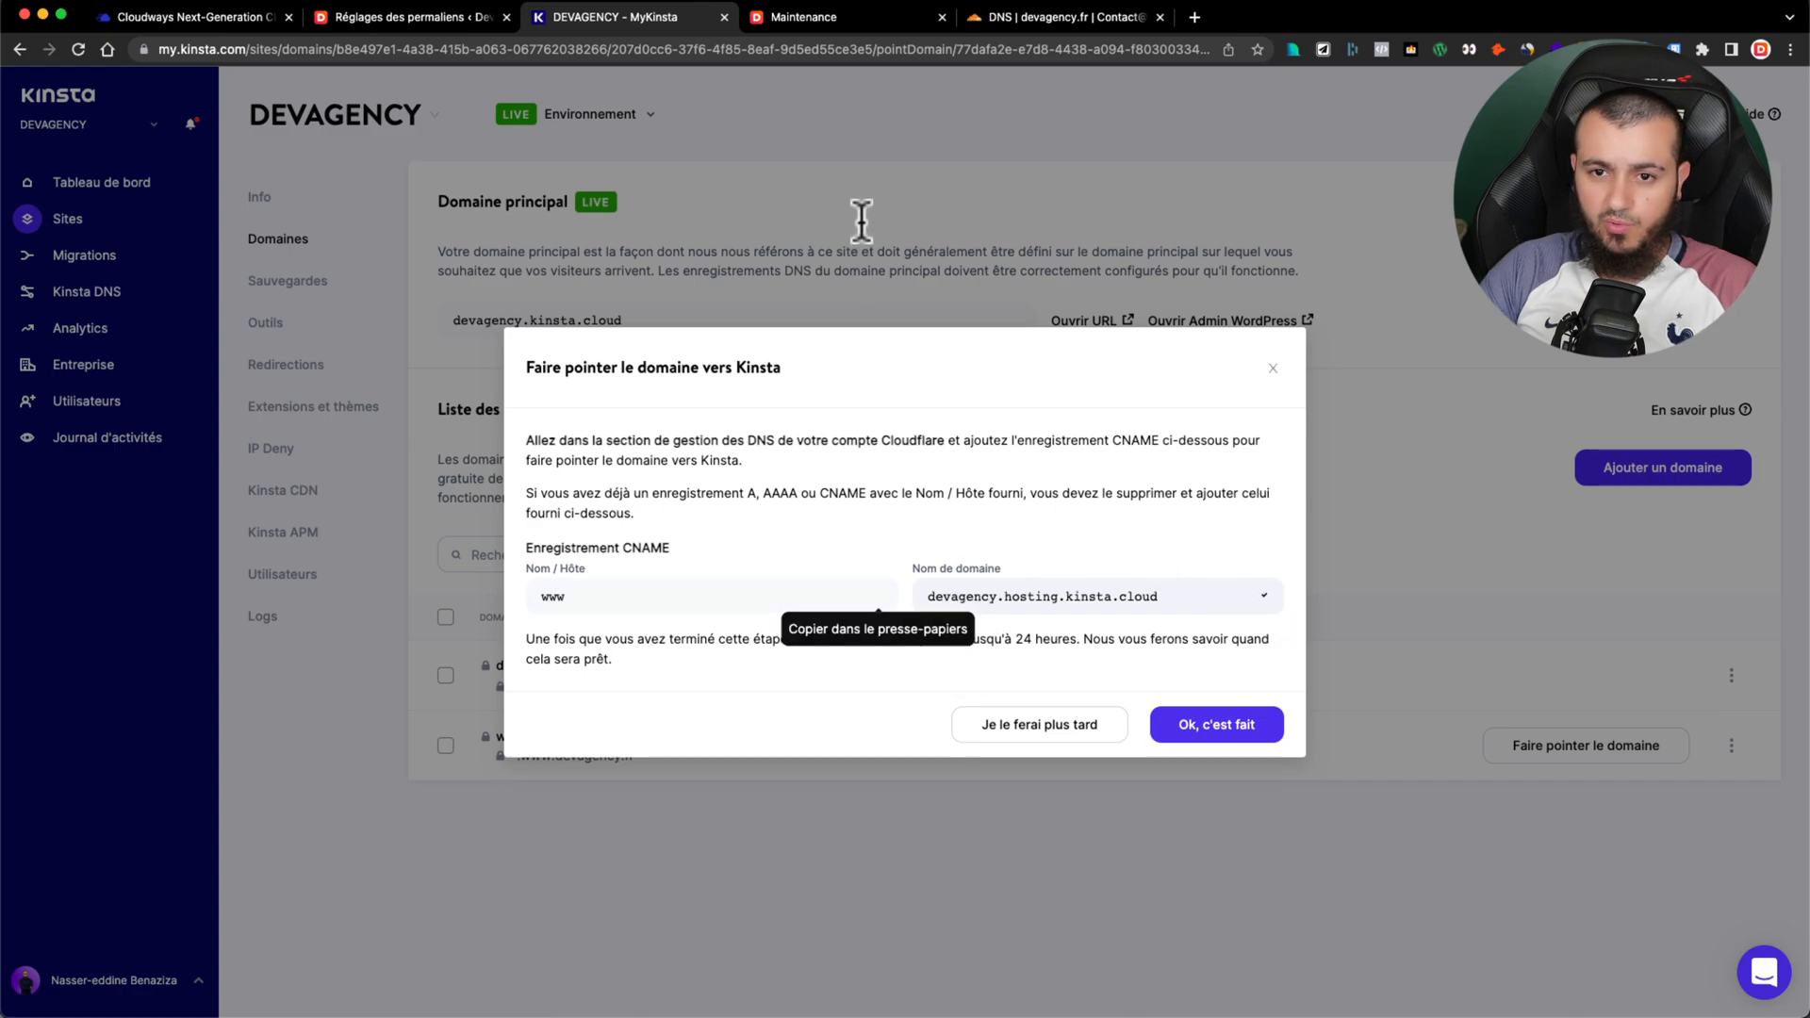
Step: In Cloudflare, fill in a CNAME record named www with target devagency.hosting.kinsta.cloud and try to save it
click(1034, 19)
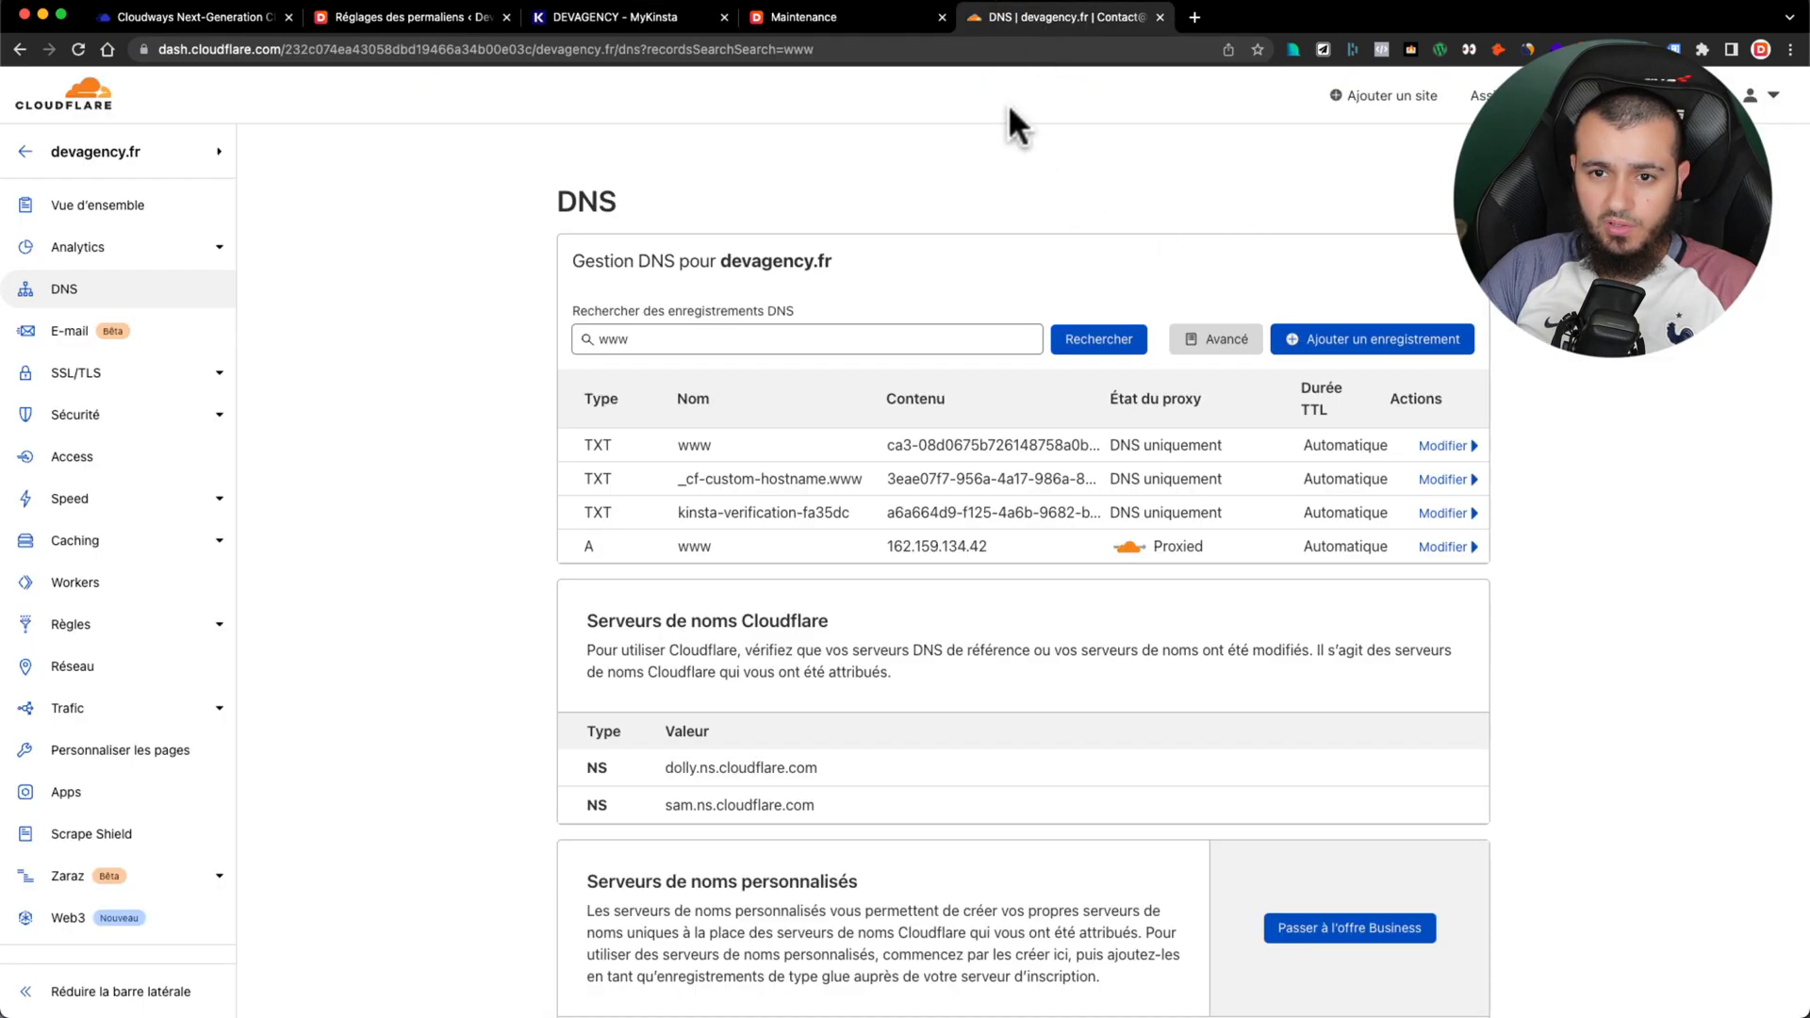
click(1301, 341)
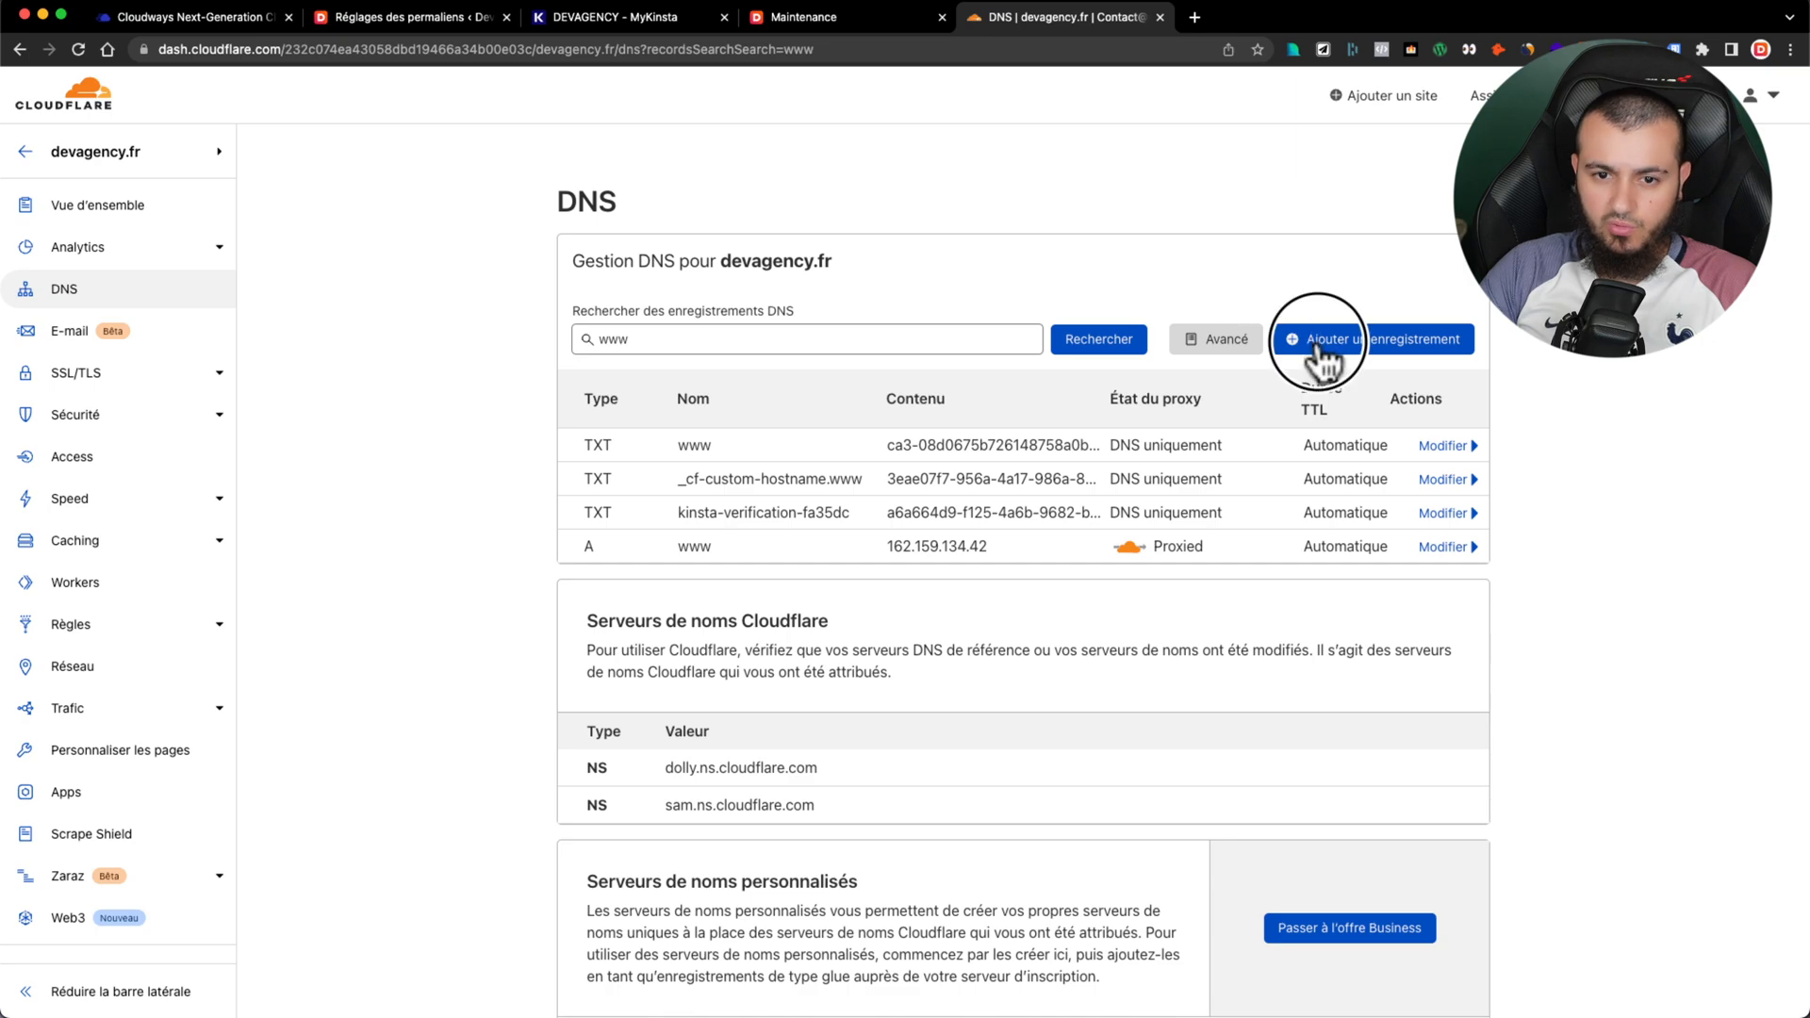
click(600, 443)
scroll(611, 594, down, 1)
click(604, 571)
click(711, 447)
text(www)
click(889, 444)
key(super+v)
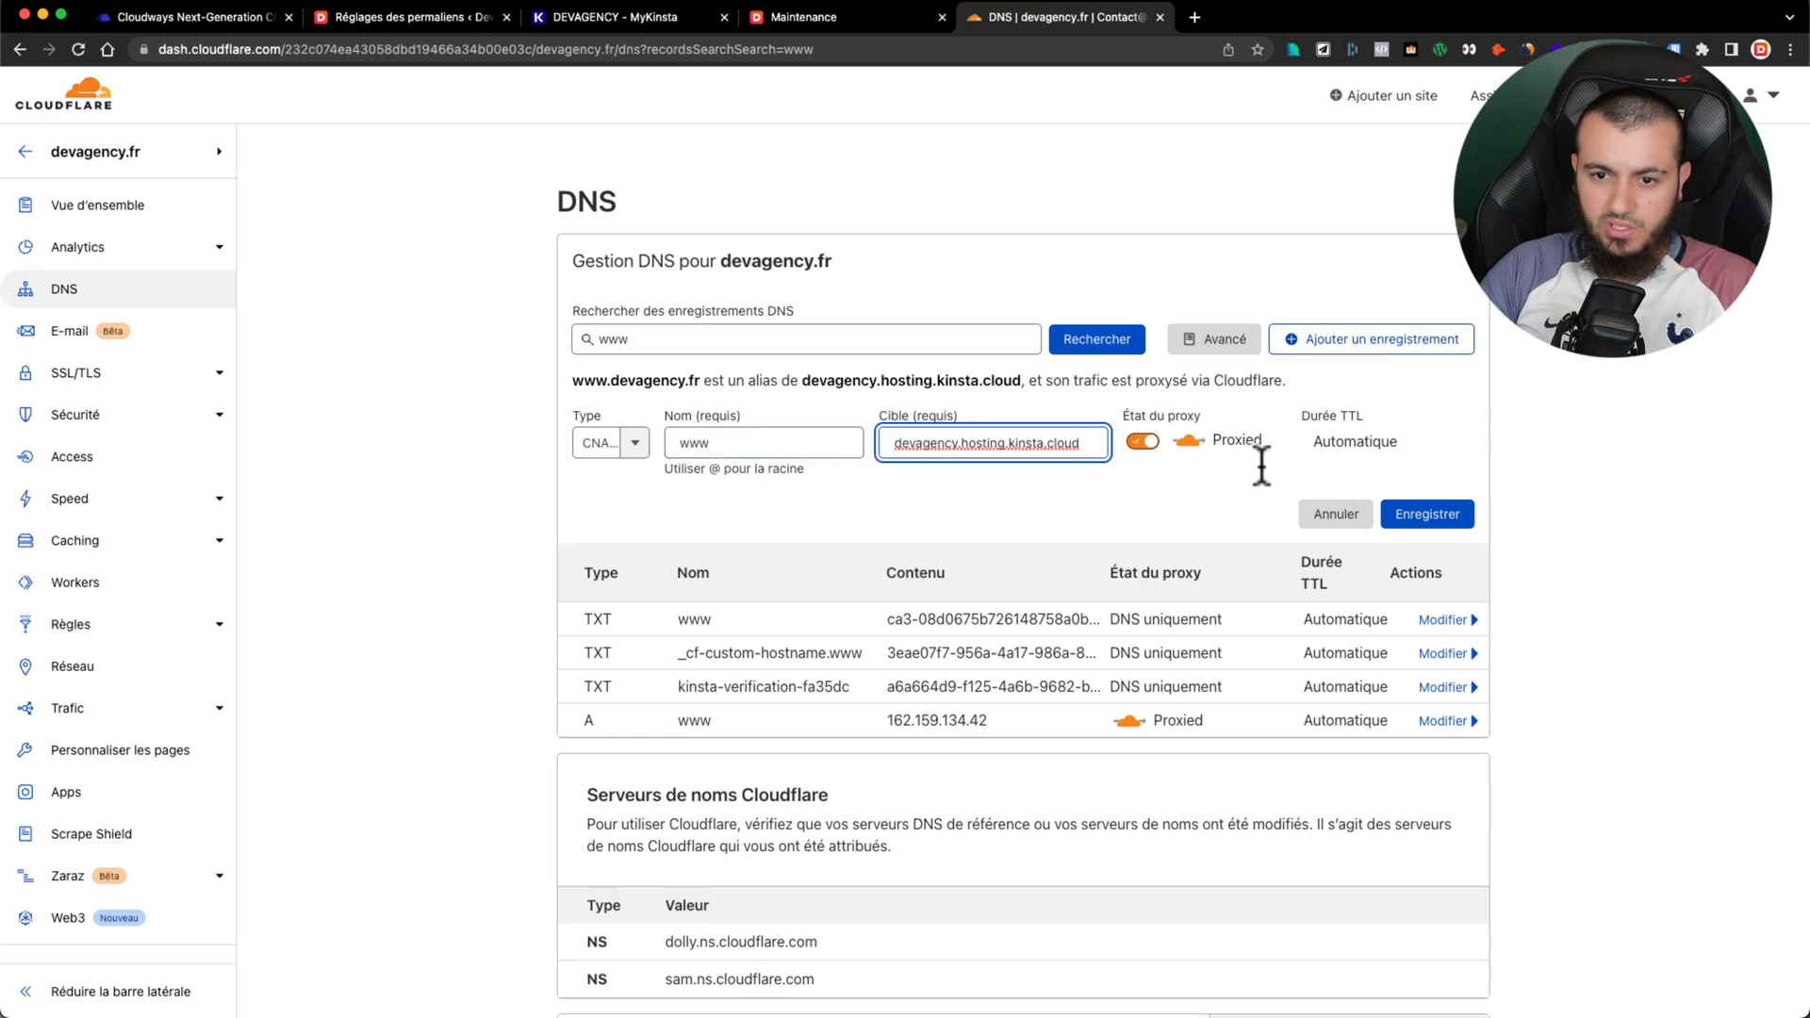
click(1422, 518)
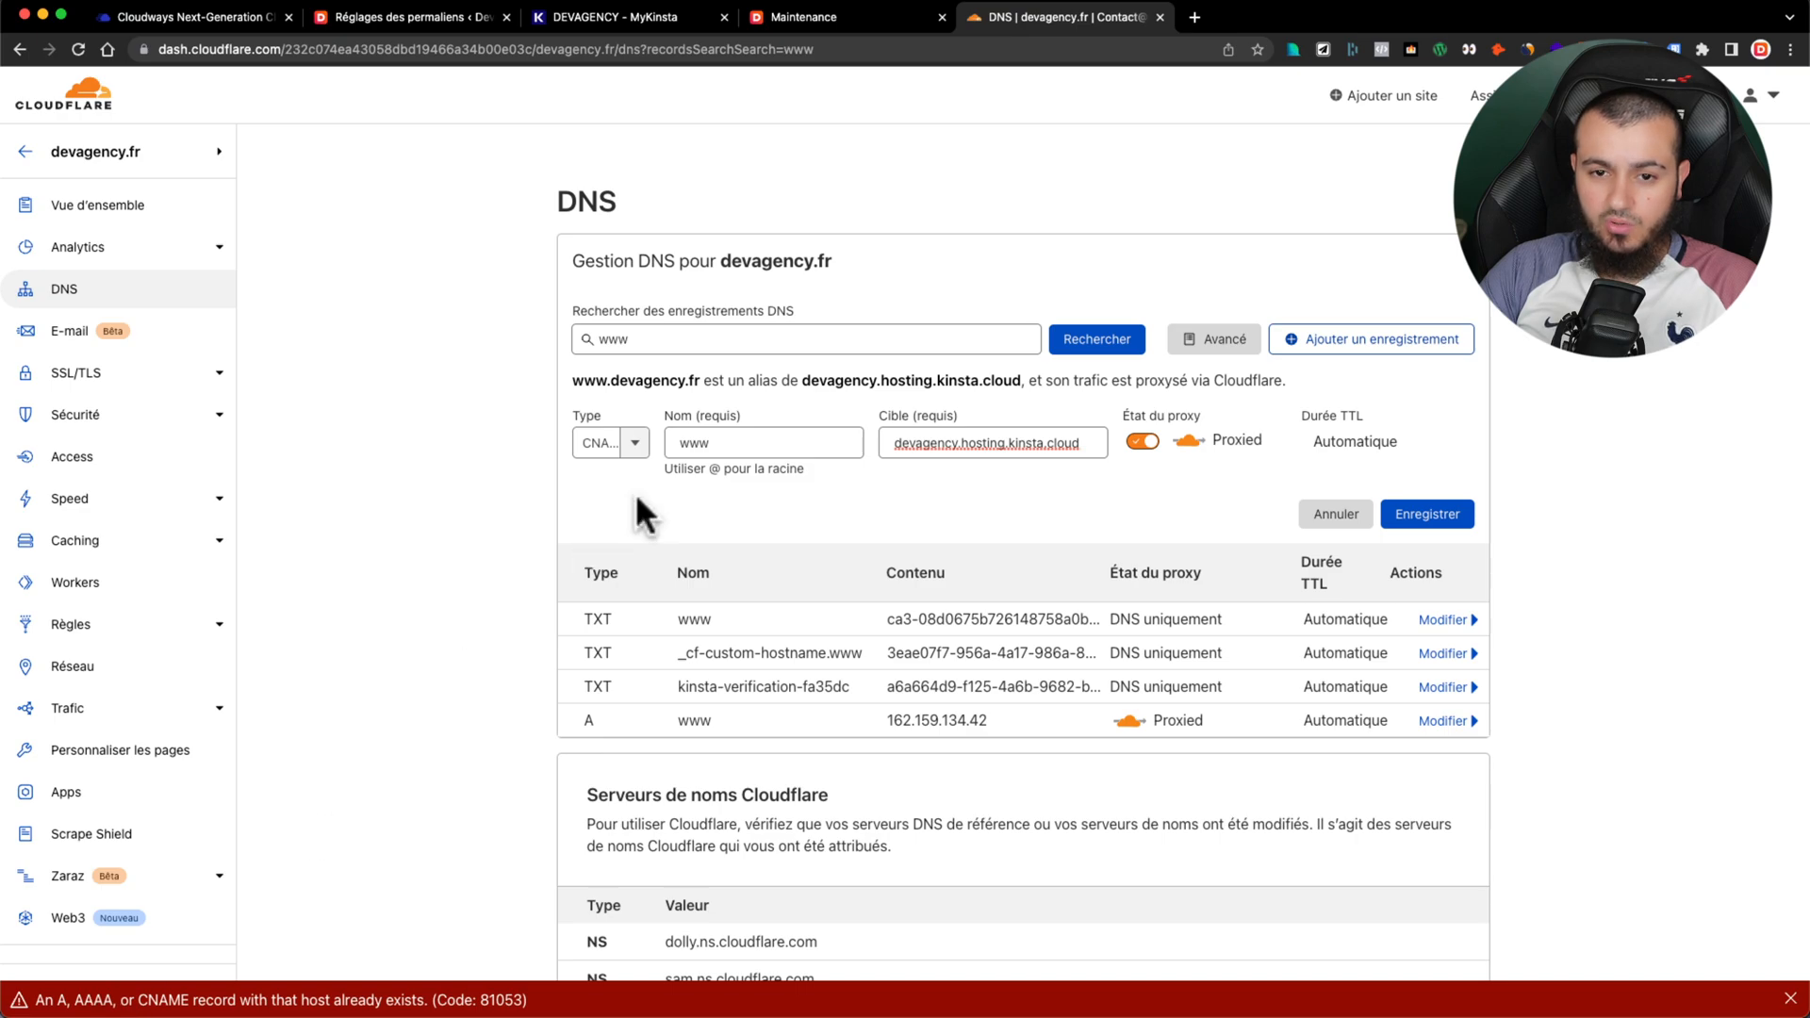
Step: Search the DNS records for "www" again and delete the existing www A record pointing to 162.159.134.42
click(650, 340)
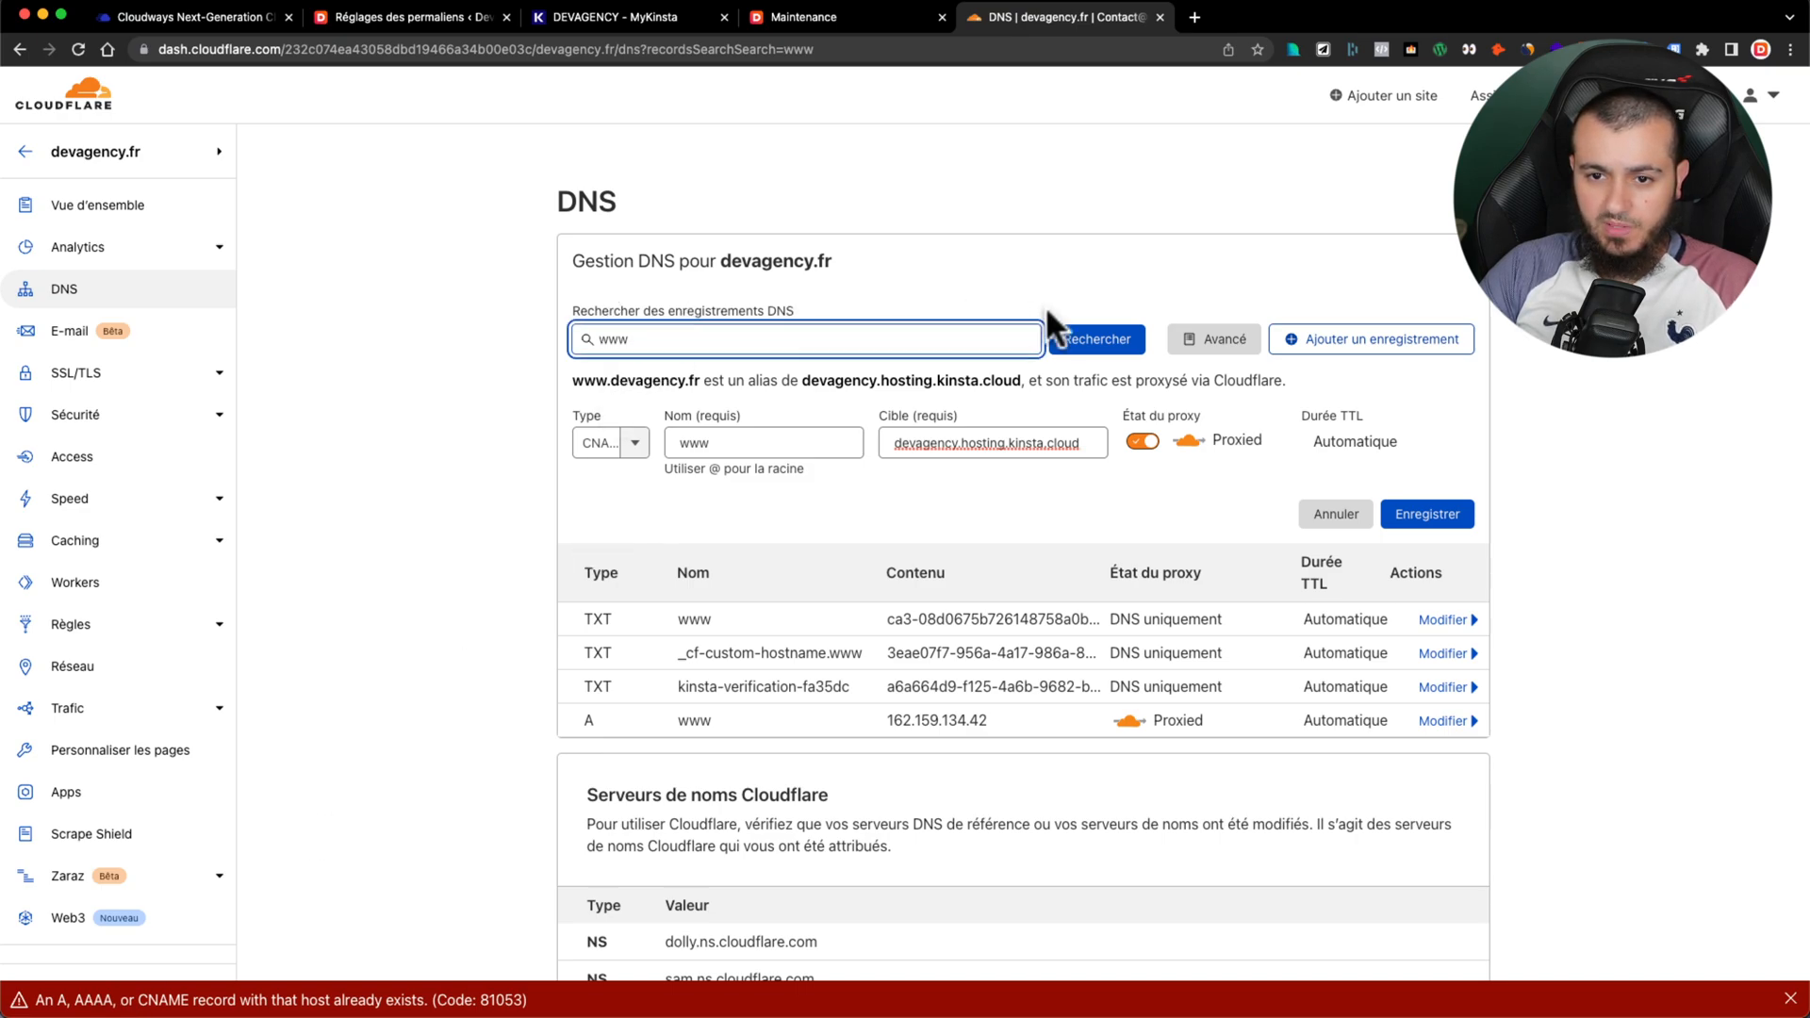
click(1098, 351)
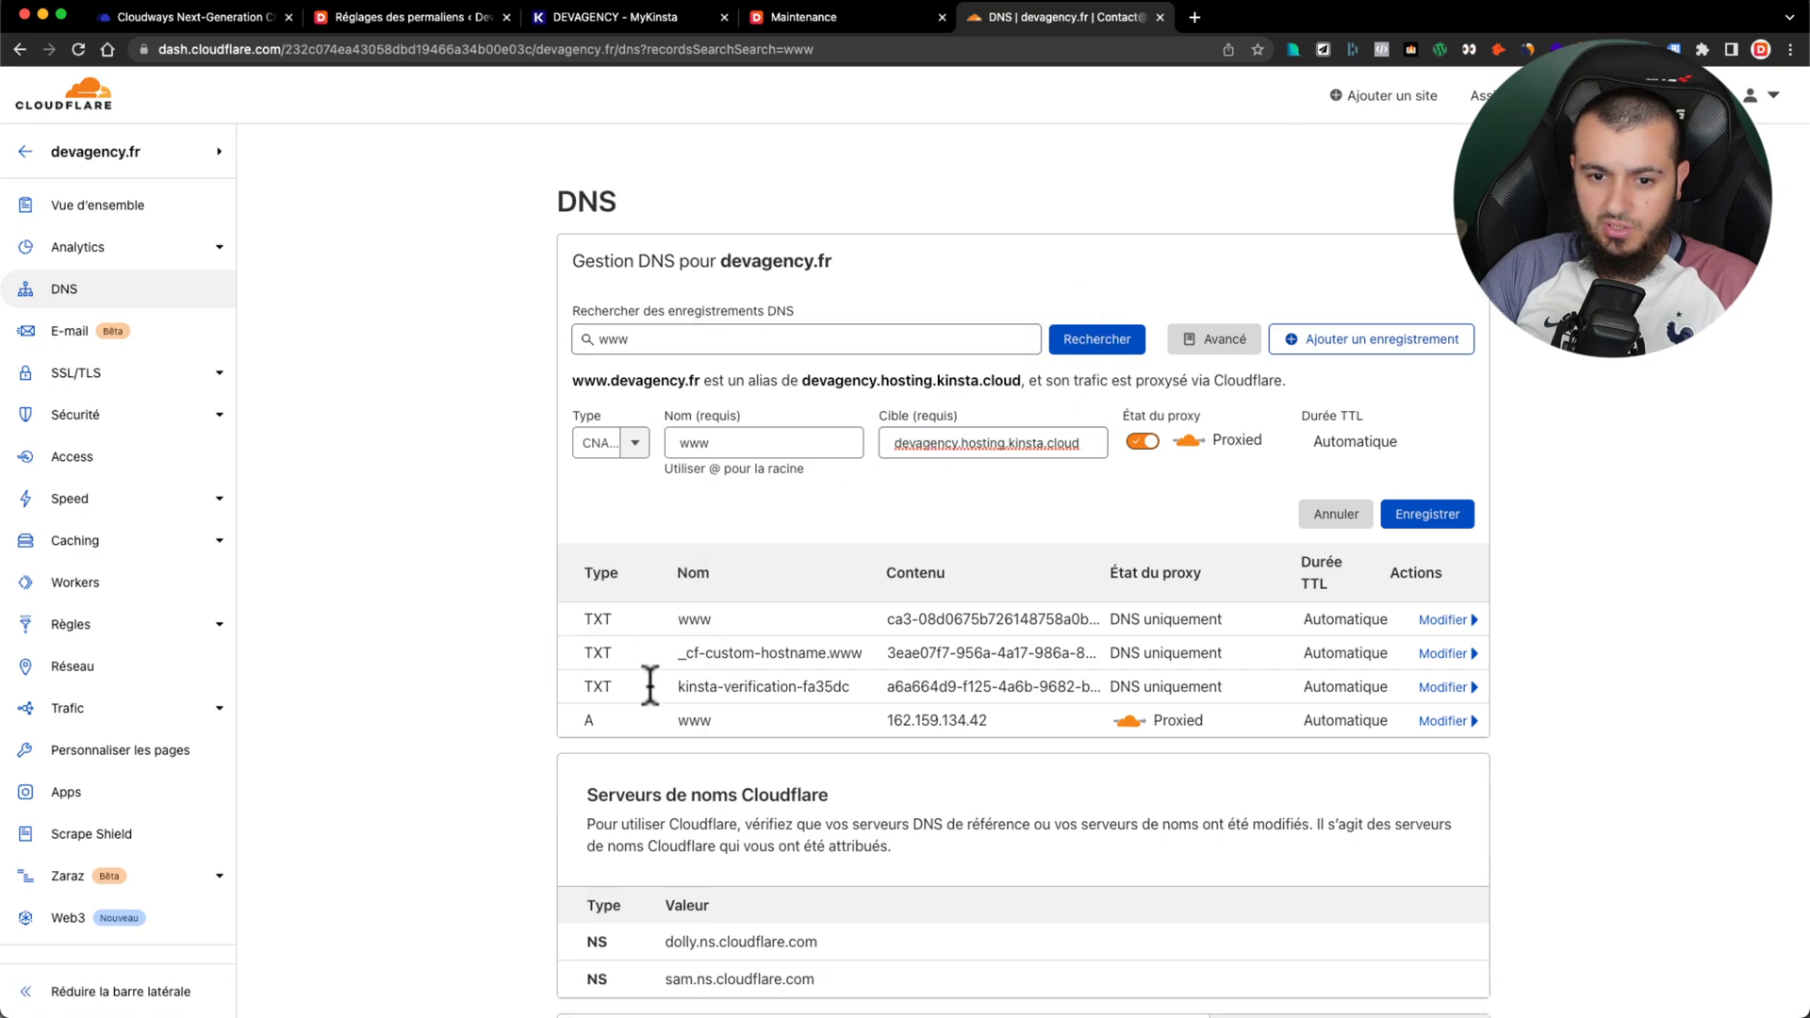
click(1103, 342)
scroll(808, 622, down, 2)
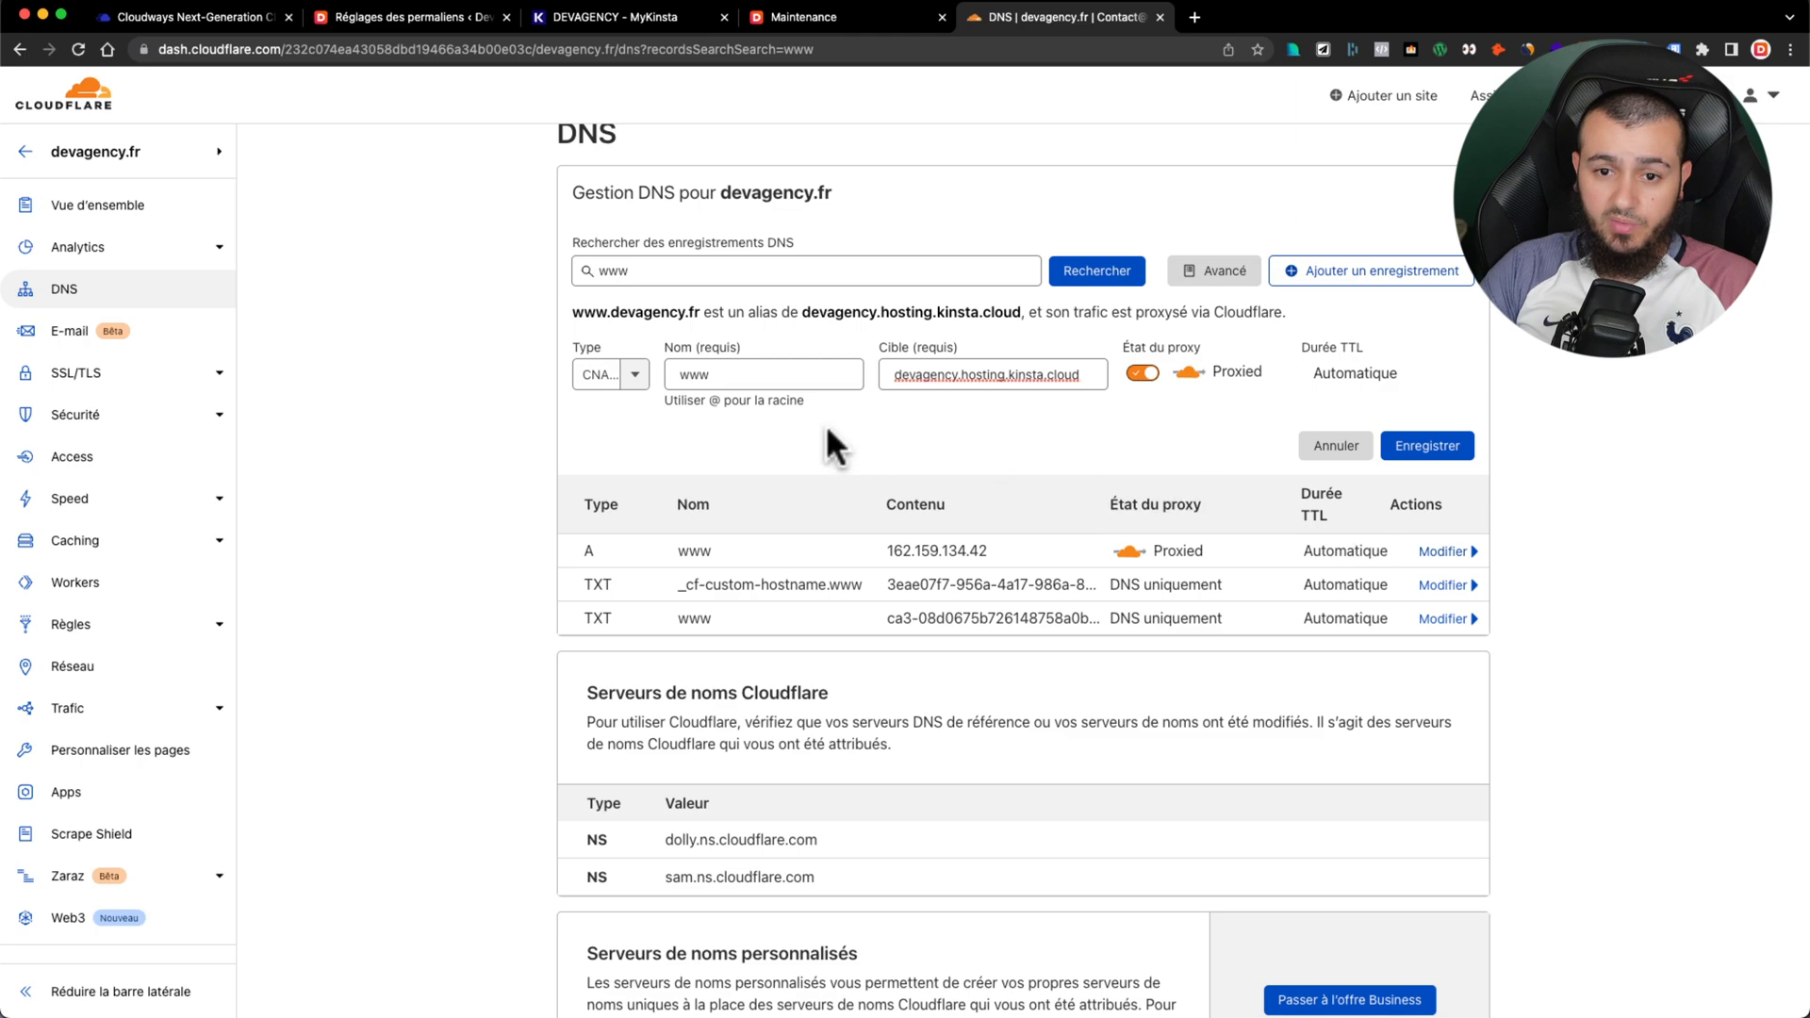
click(1425, 555)
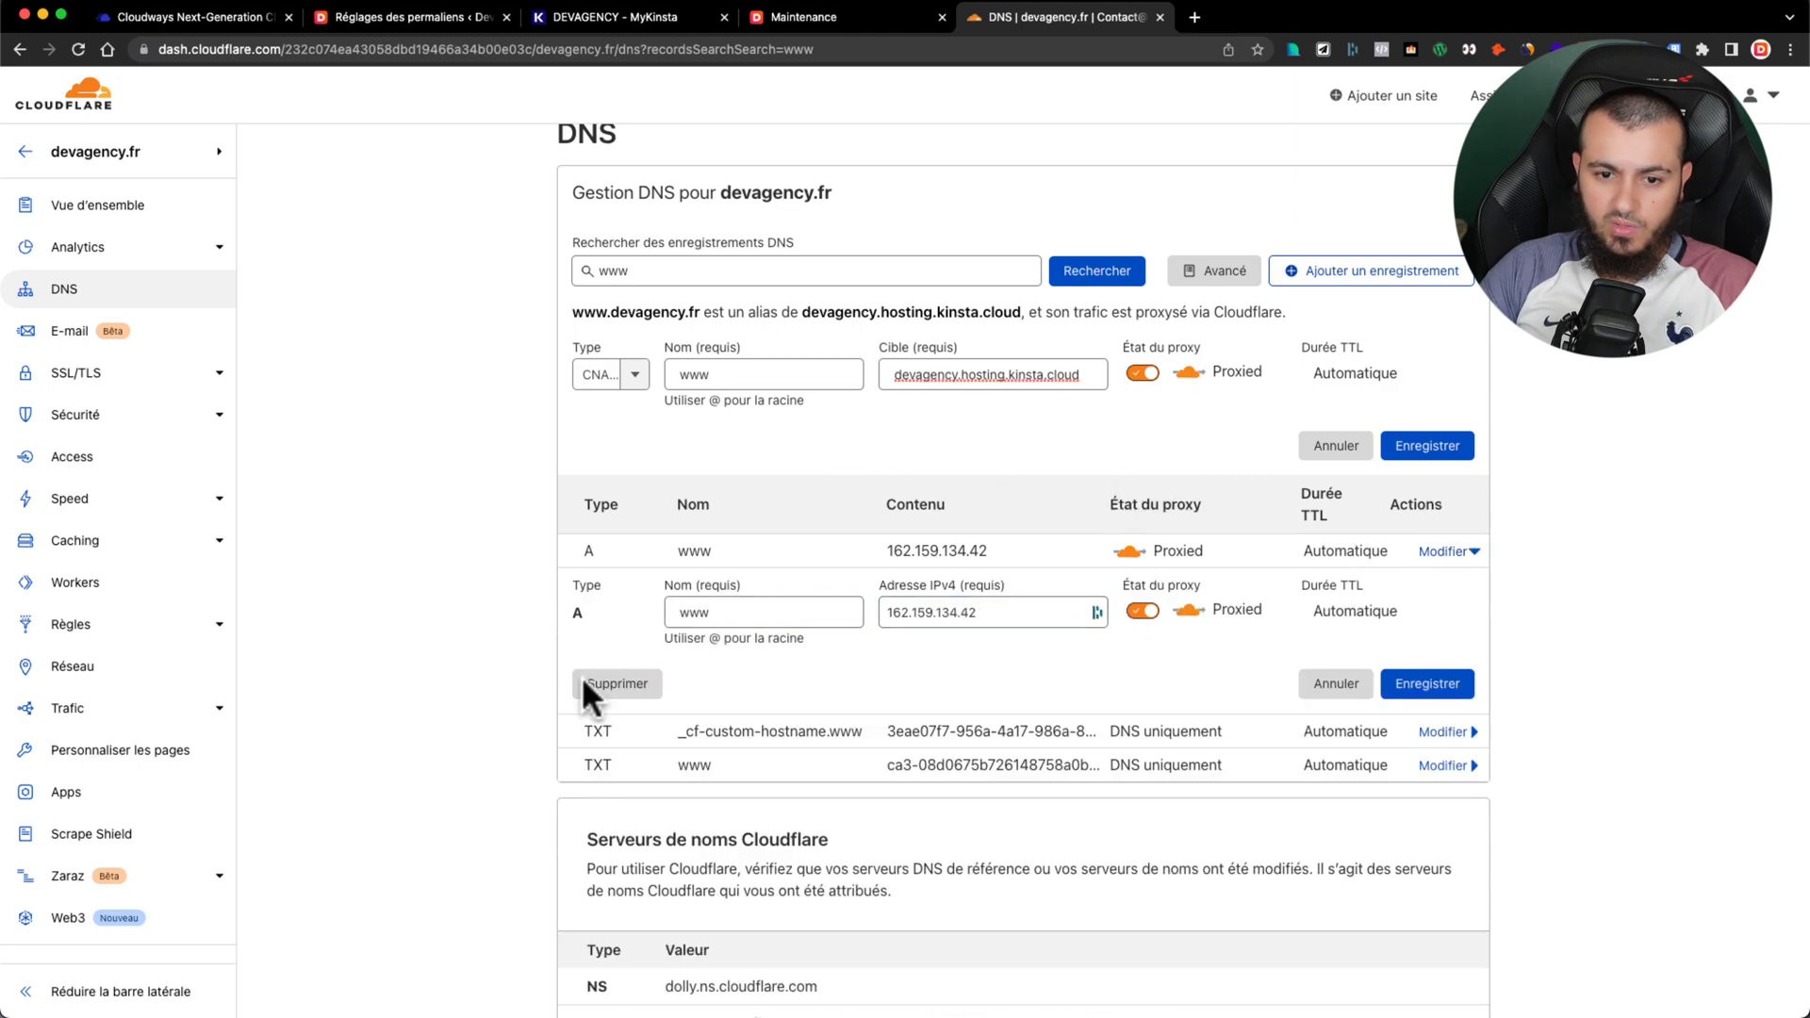
click(615, 688)
click(1225, 625)
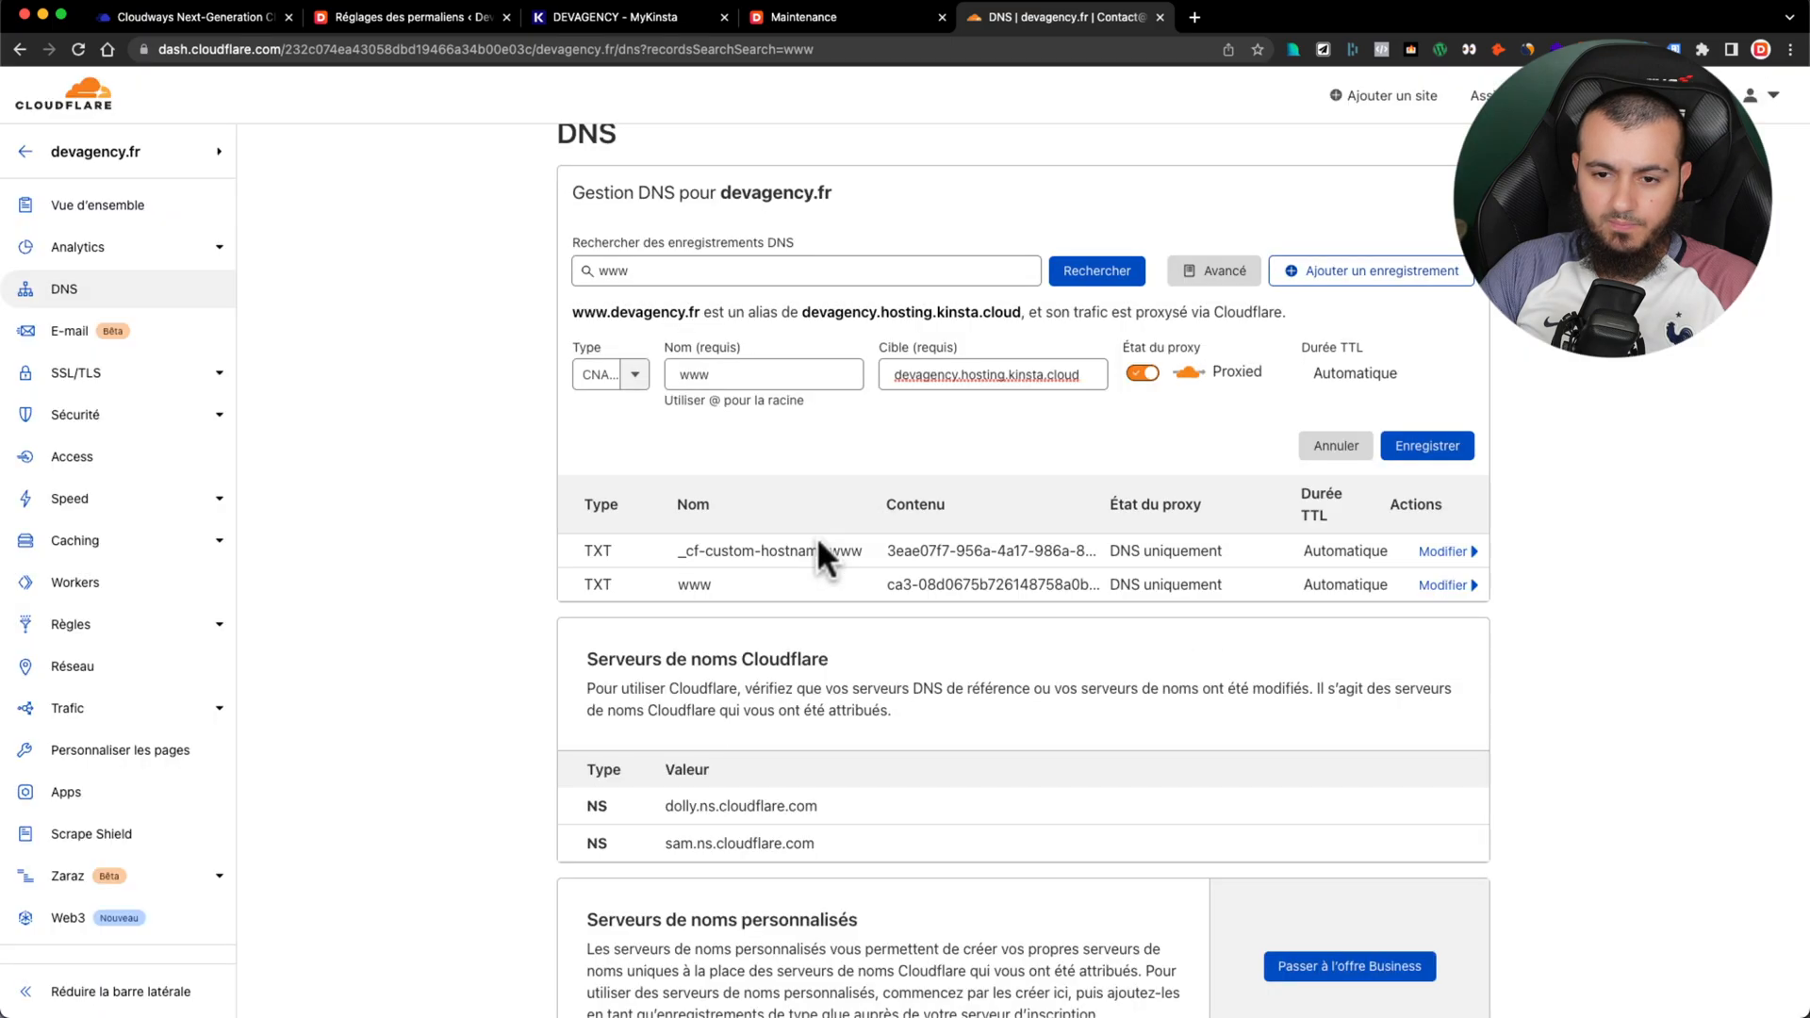
Step: Check the filled-in CNAME record's name www and target devagency.hosting.kinsta.cloud, and save the record
click(789, 375)
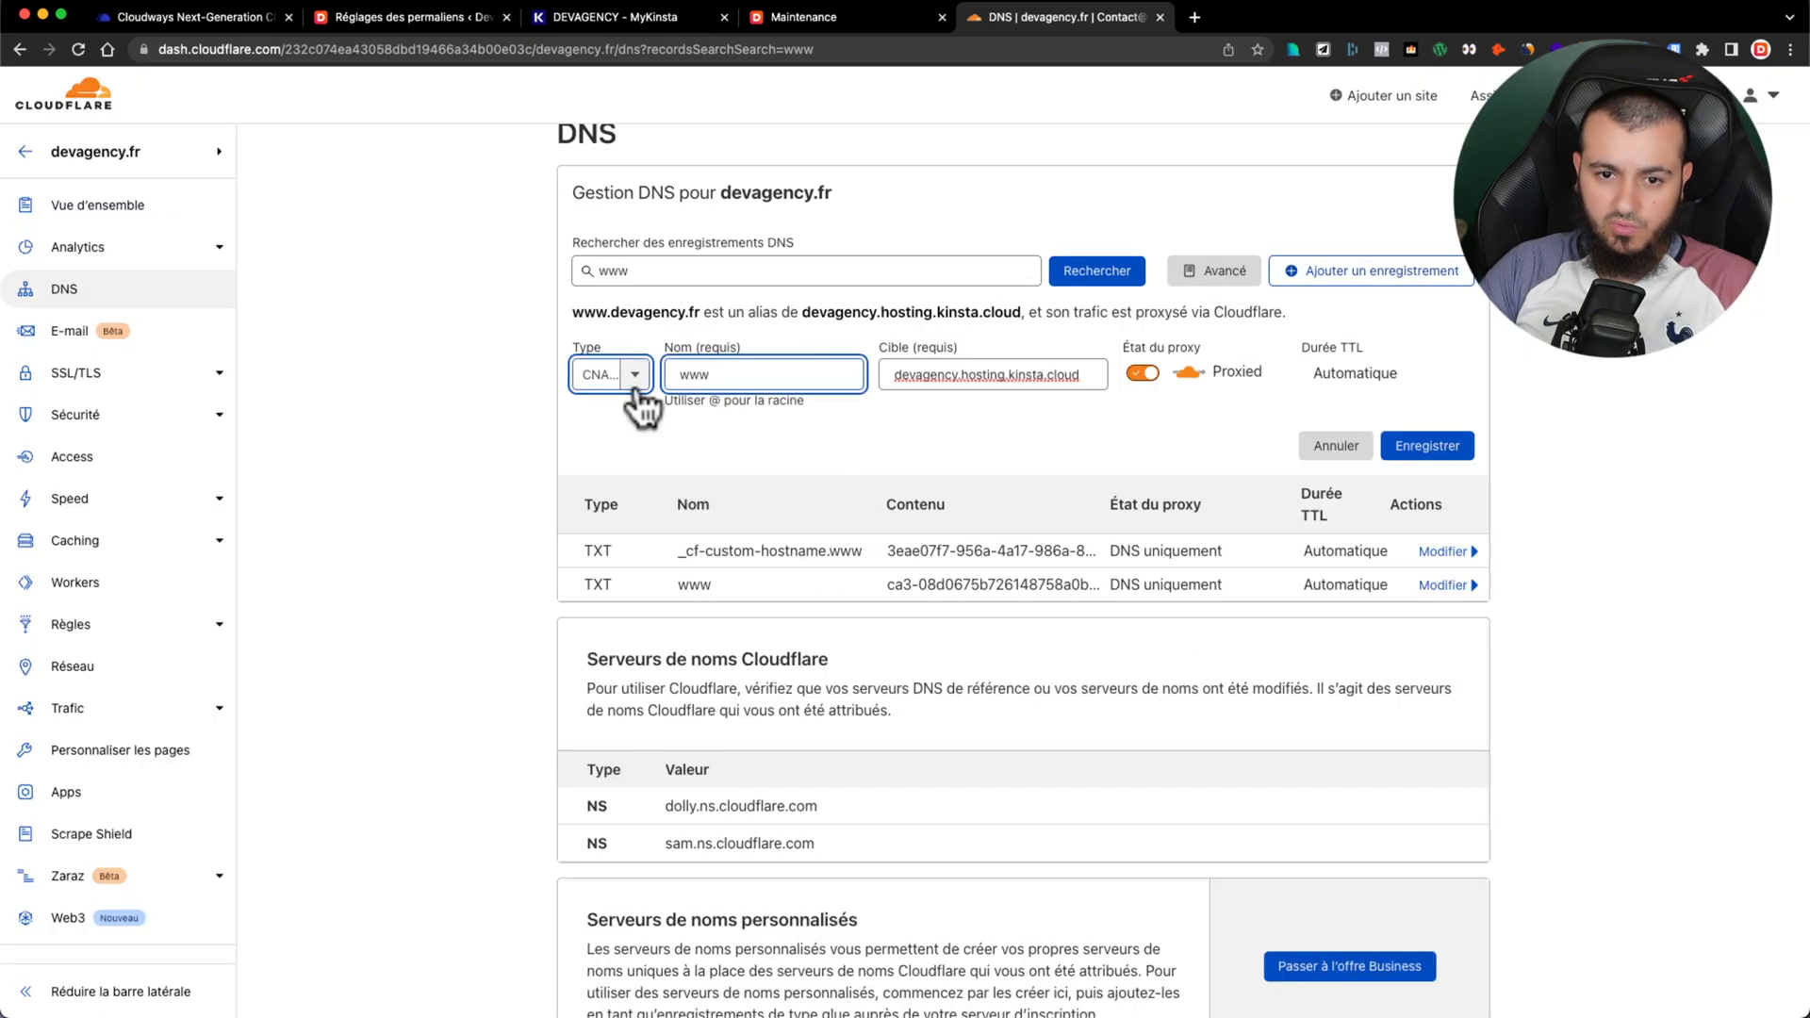
click(909, 381)
click(1426, 445)
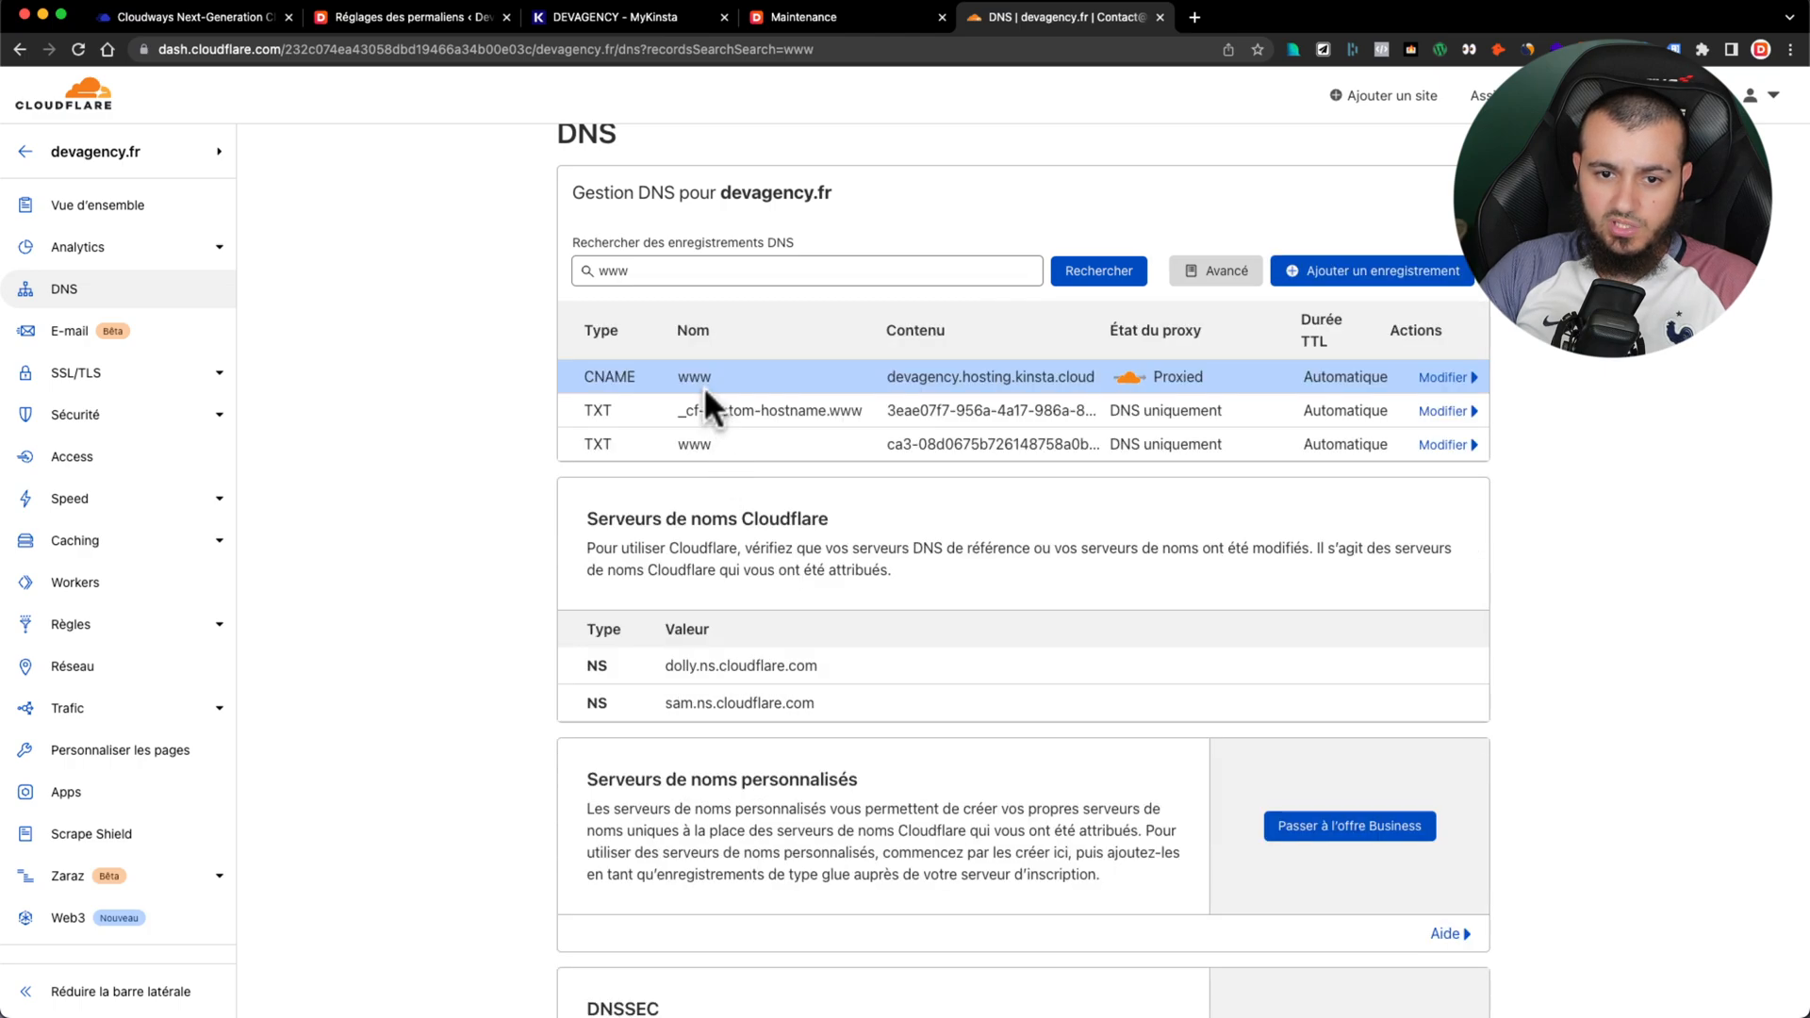
click(586, 16)
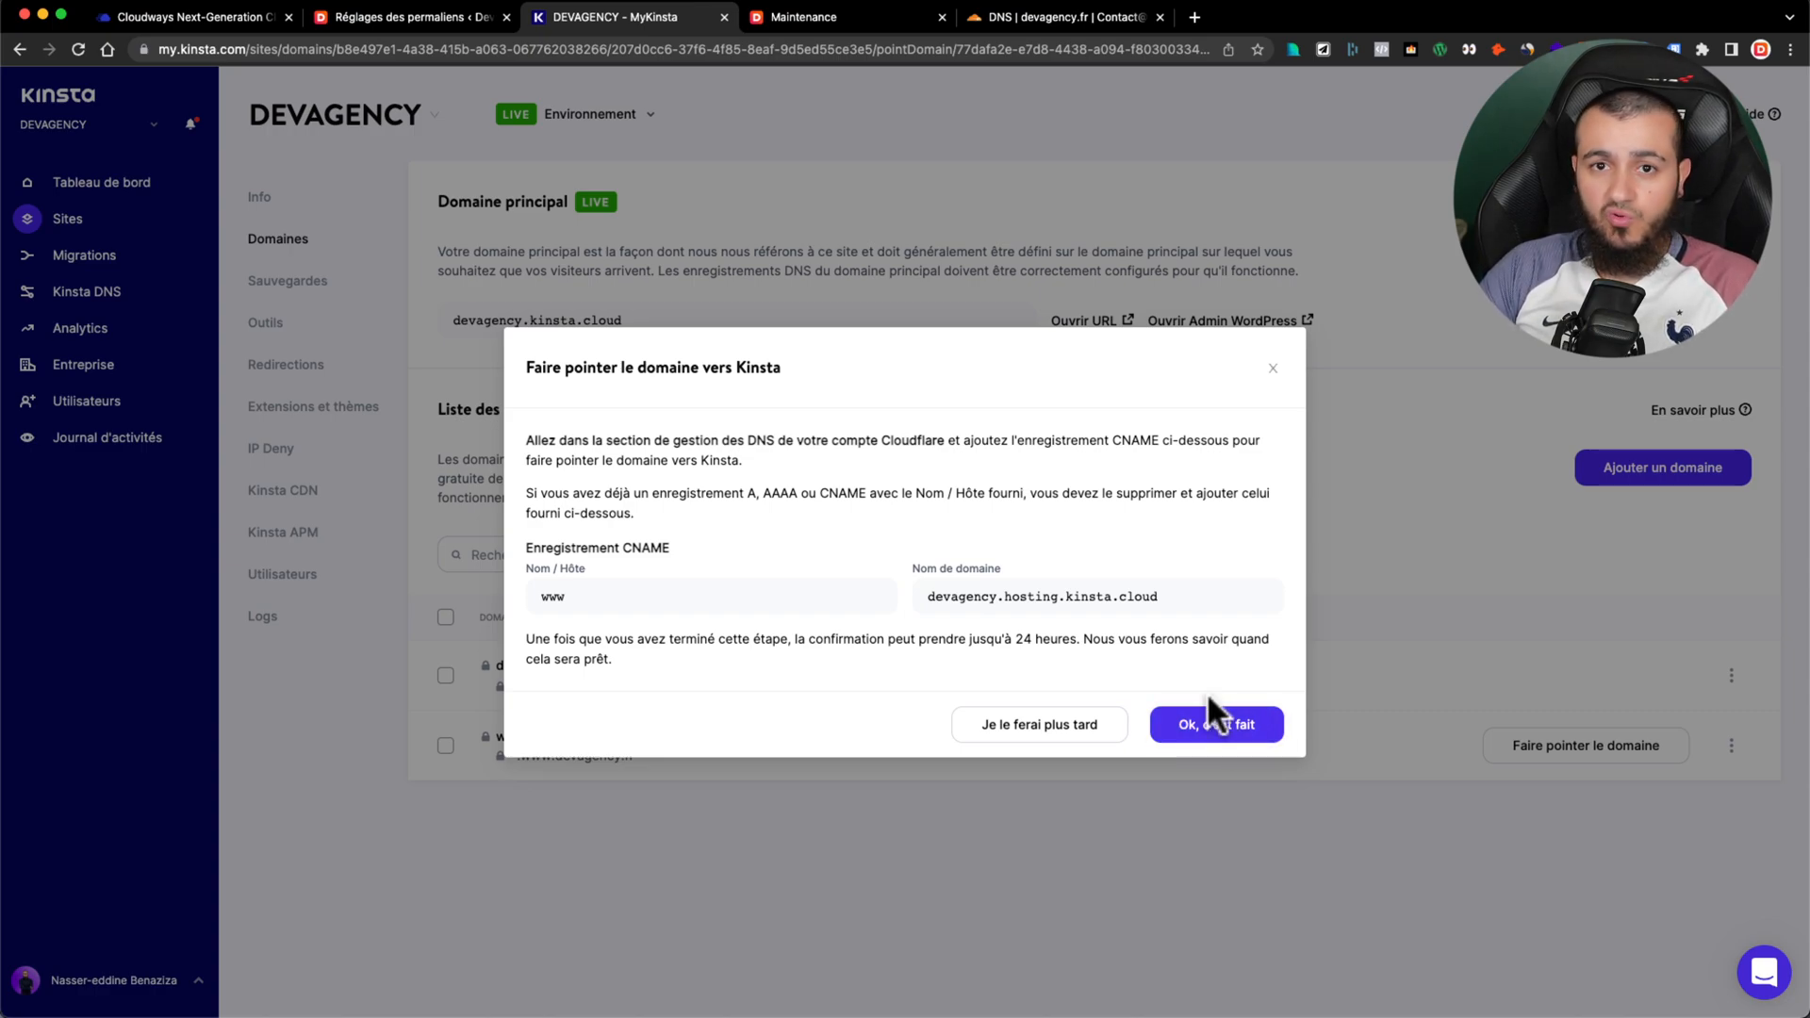
click(1209, 735)
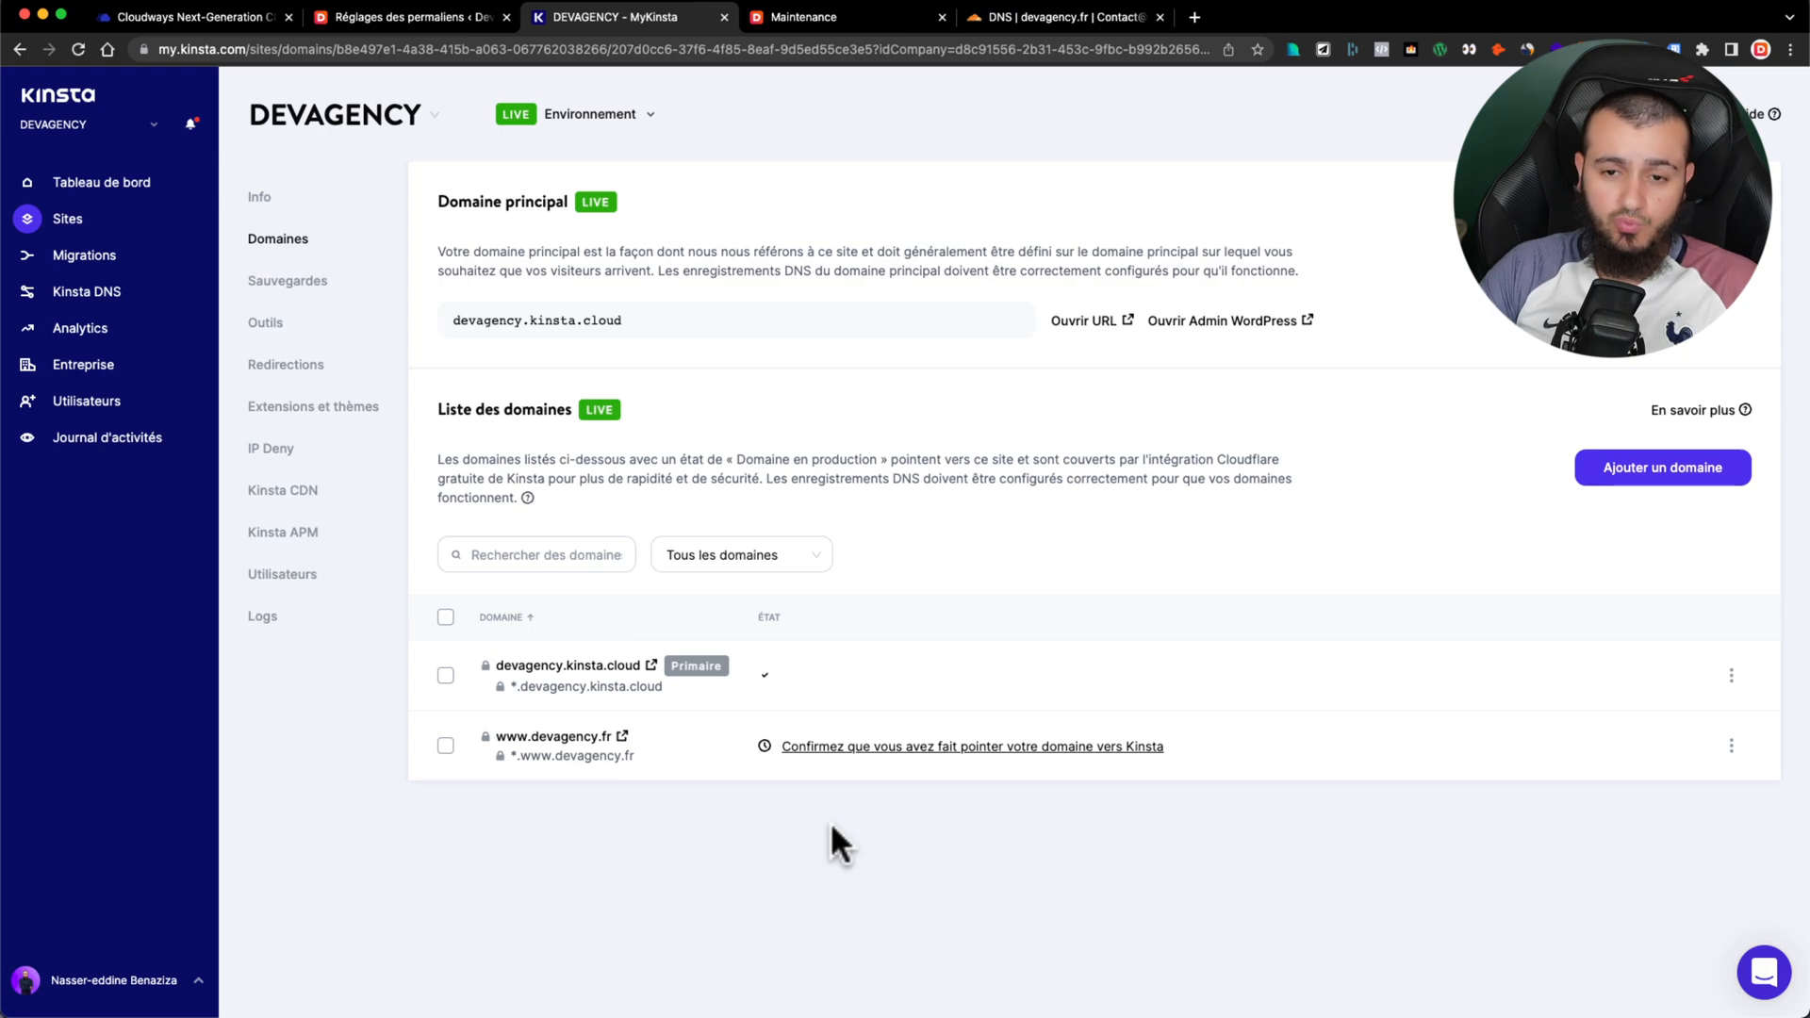
mouse_move(765, 745)
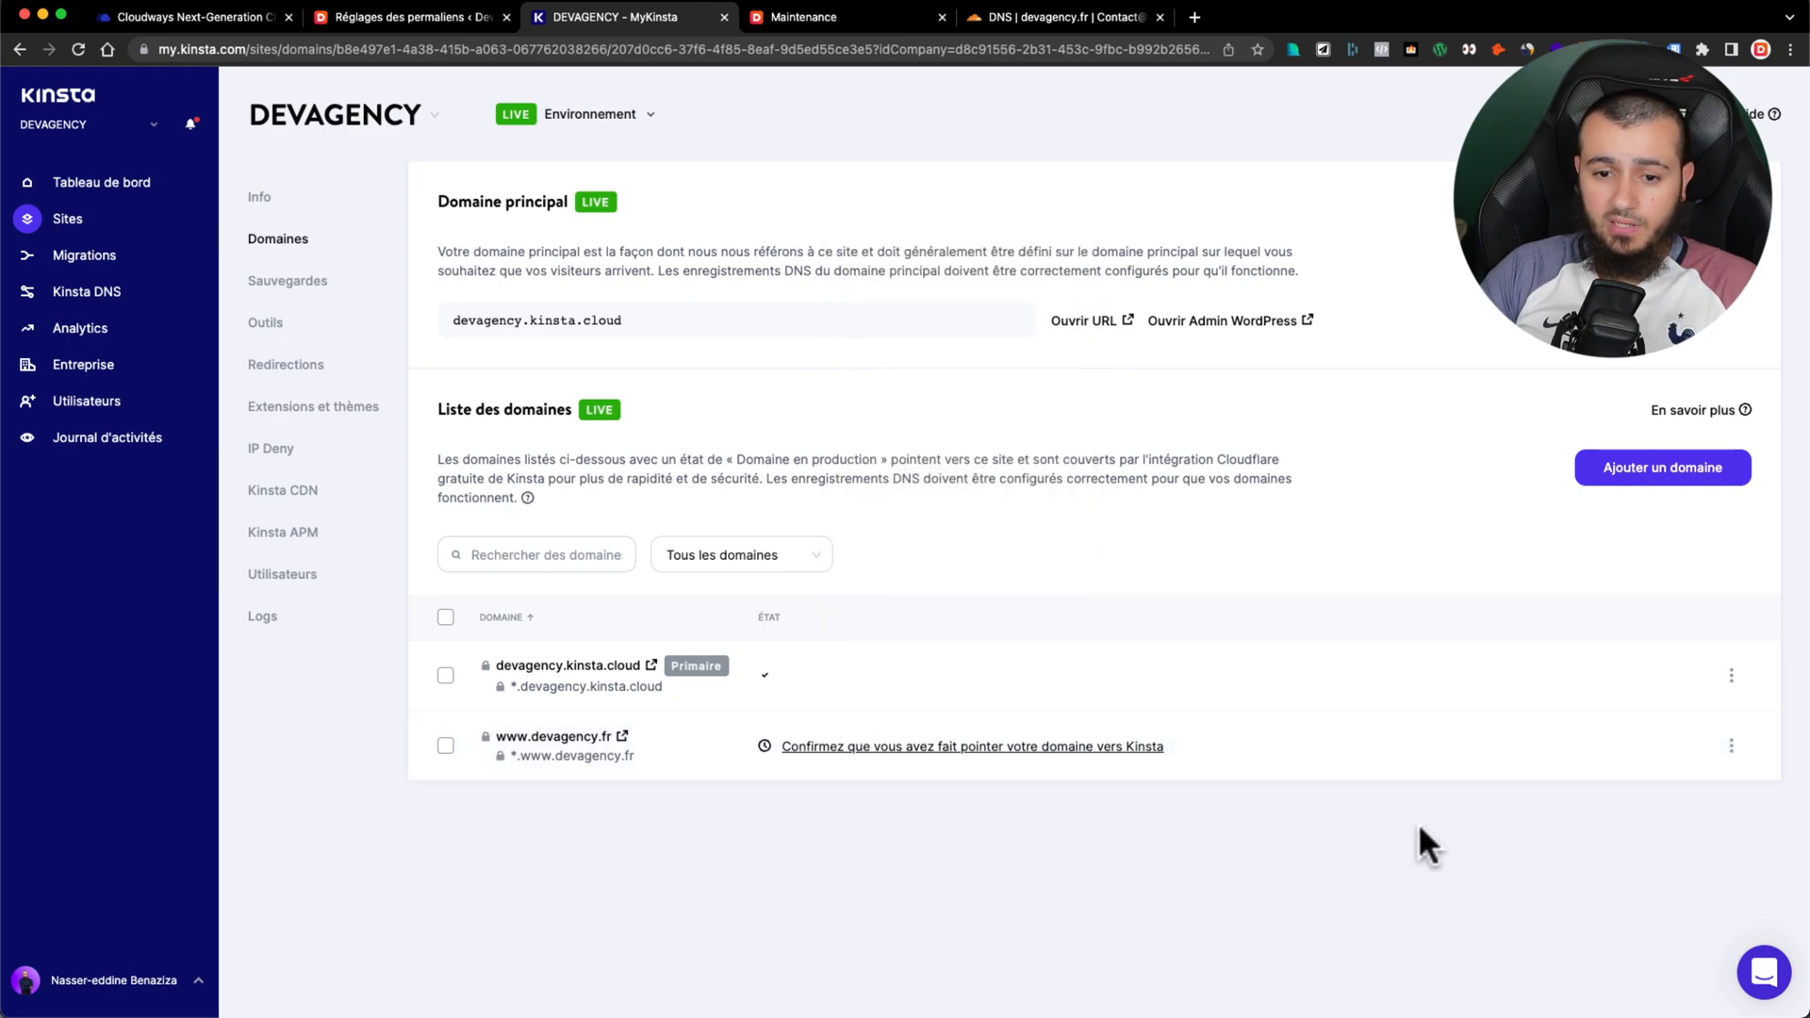
mouse_move(1028, 745)
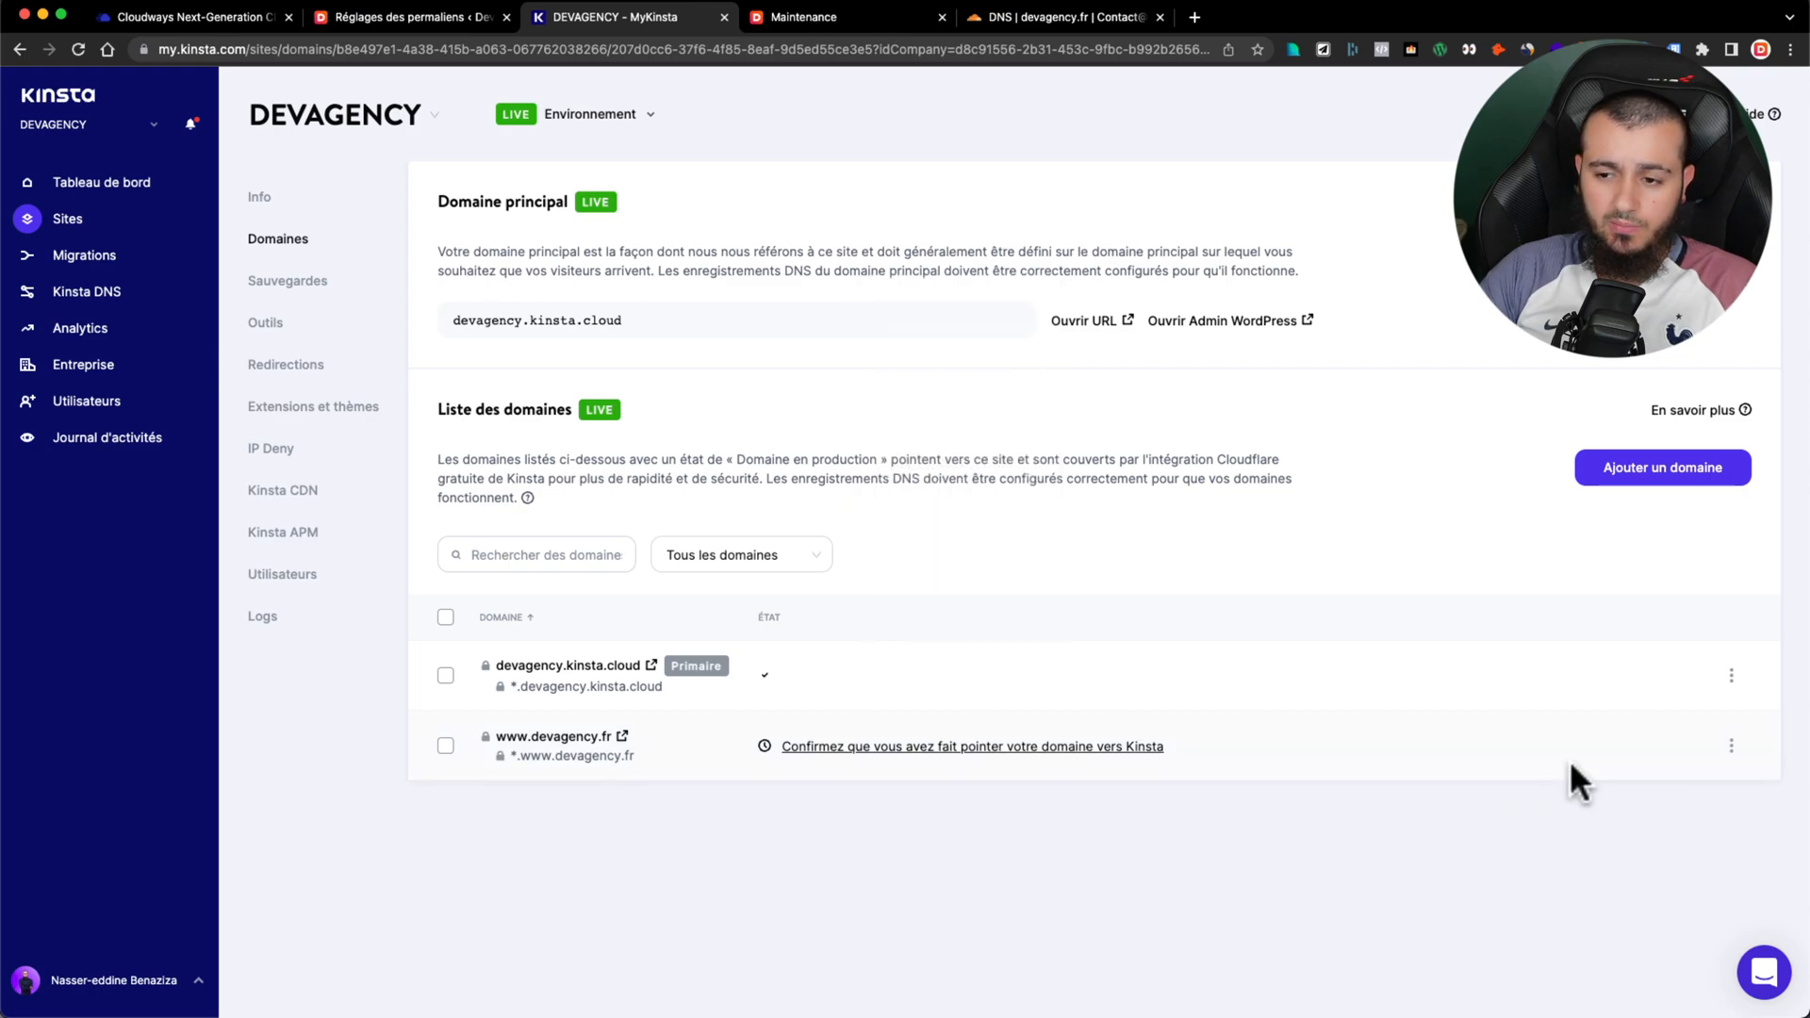
click(1732, 746)
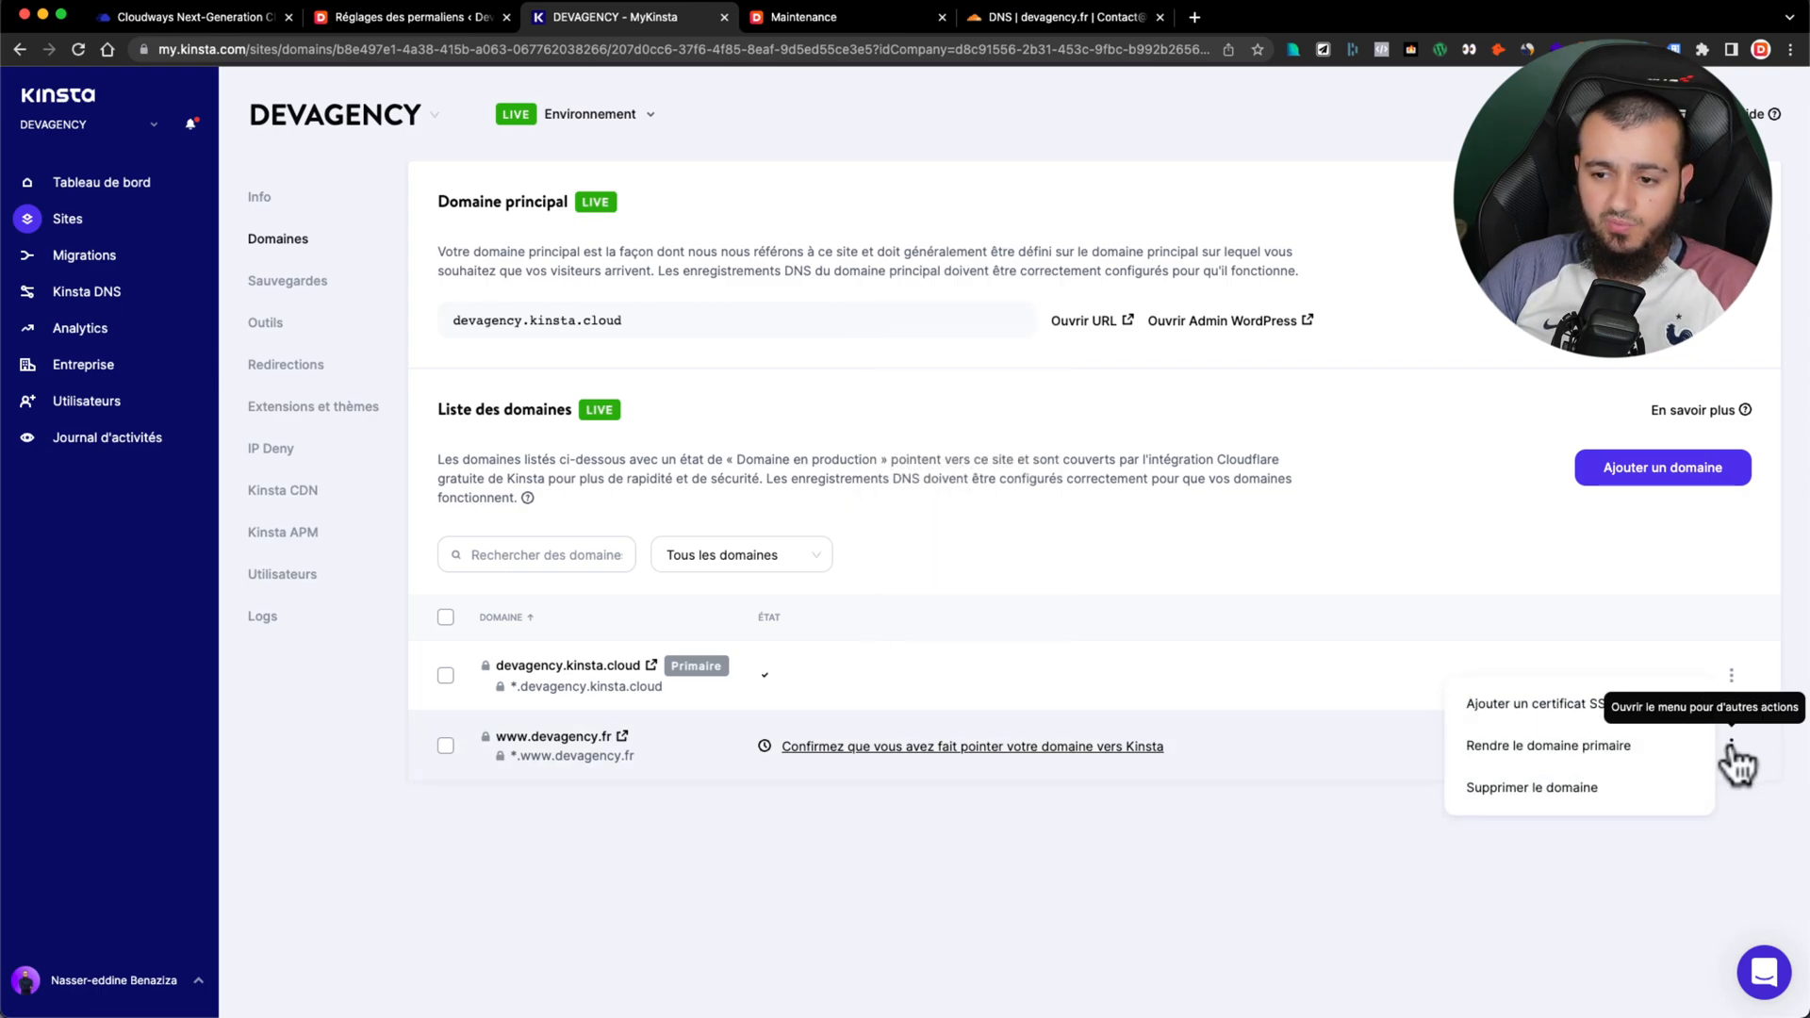
click(1509, 749)
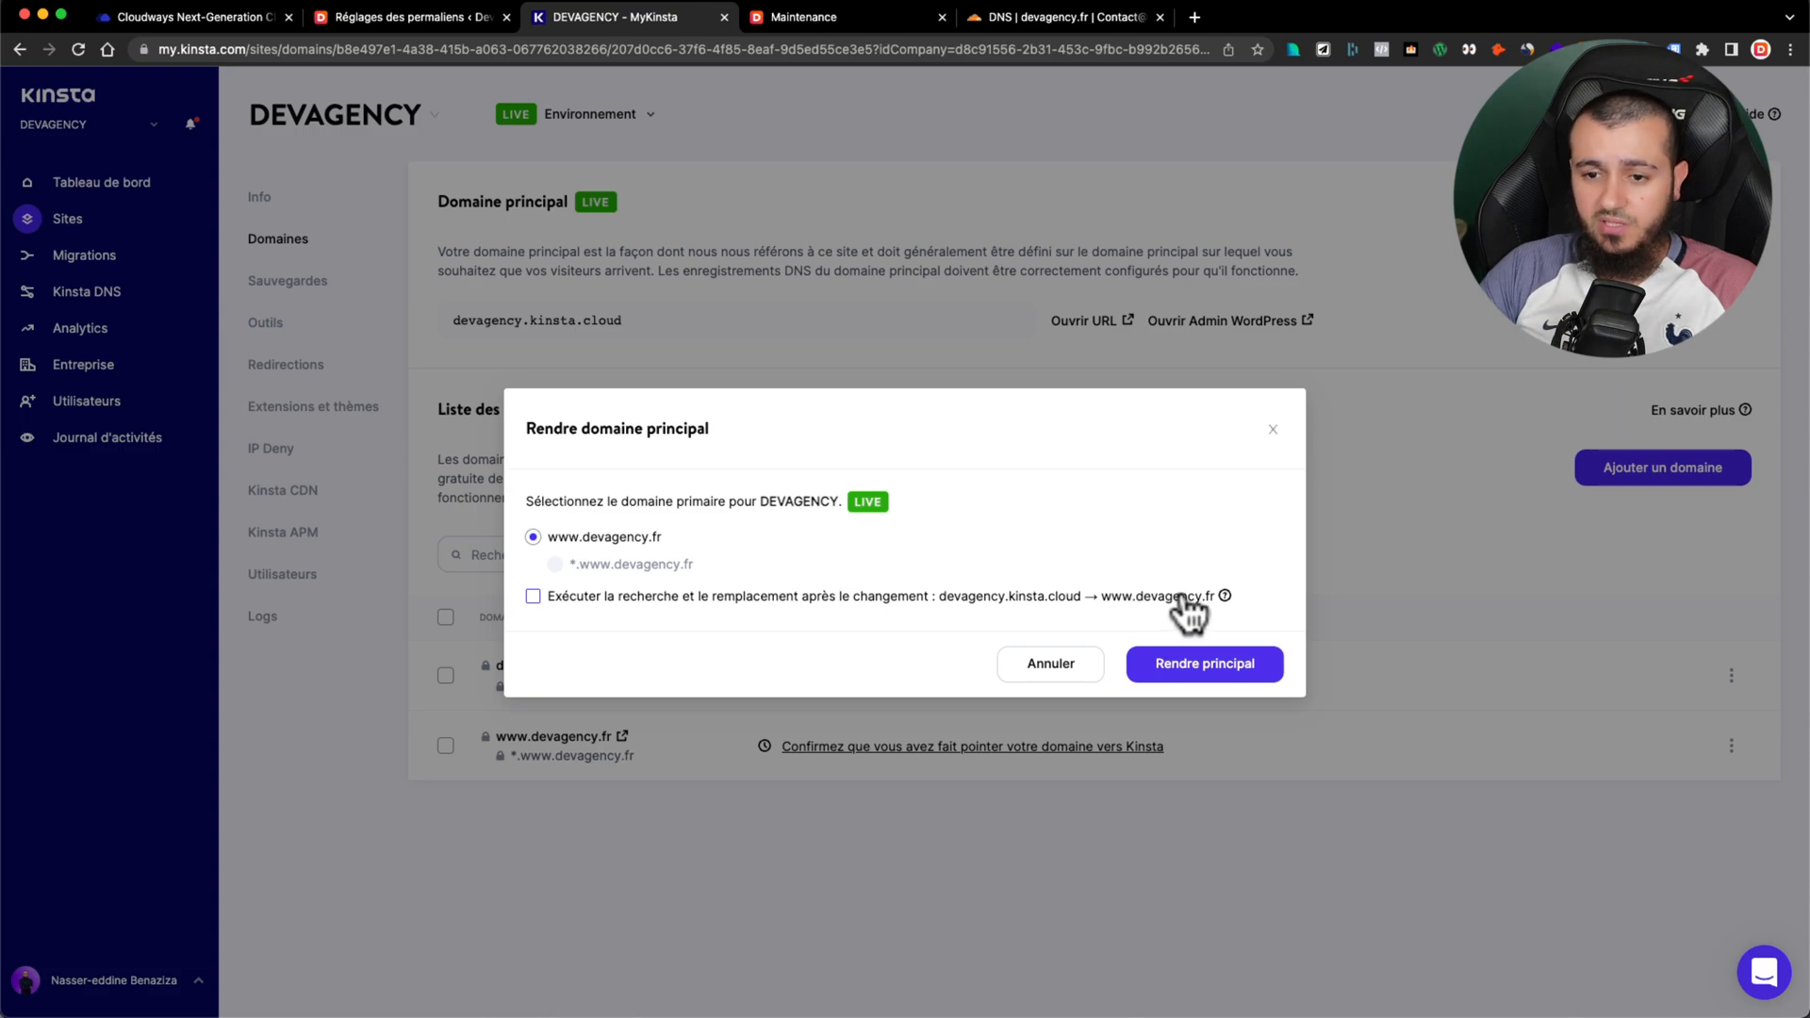
click(590, 596)
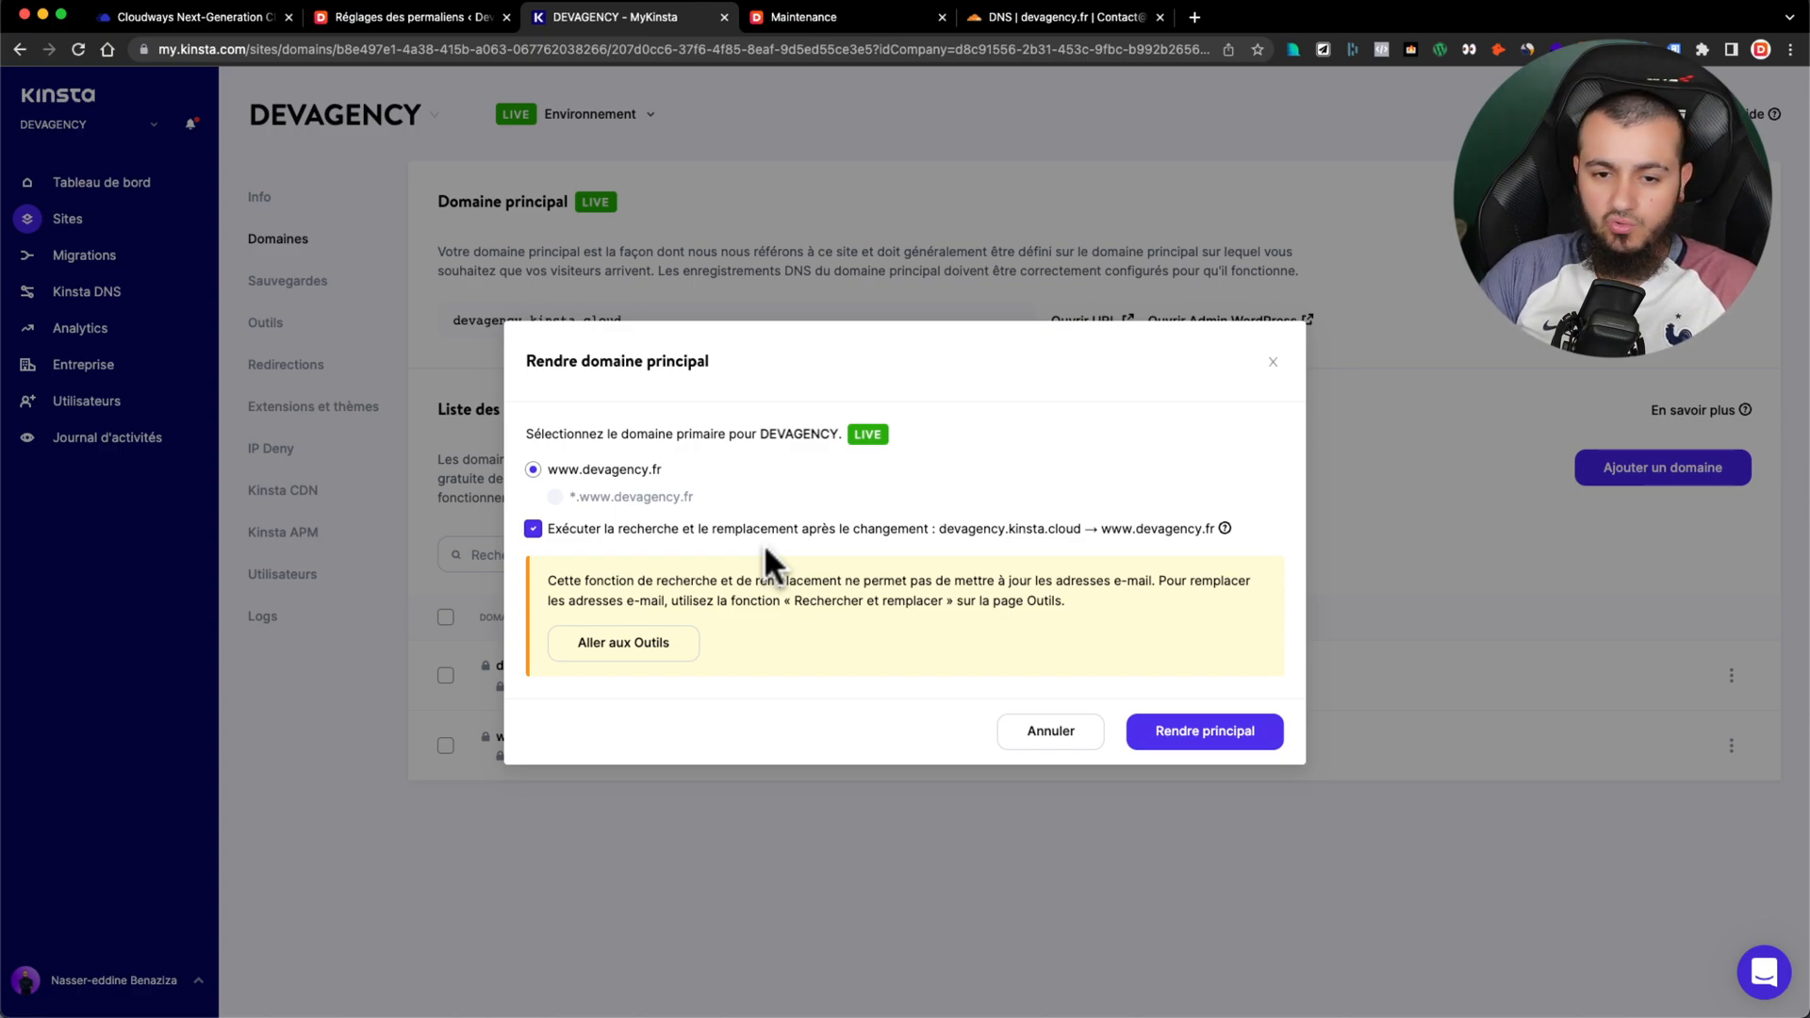
click(1197, 734)
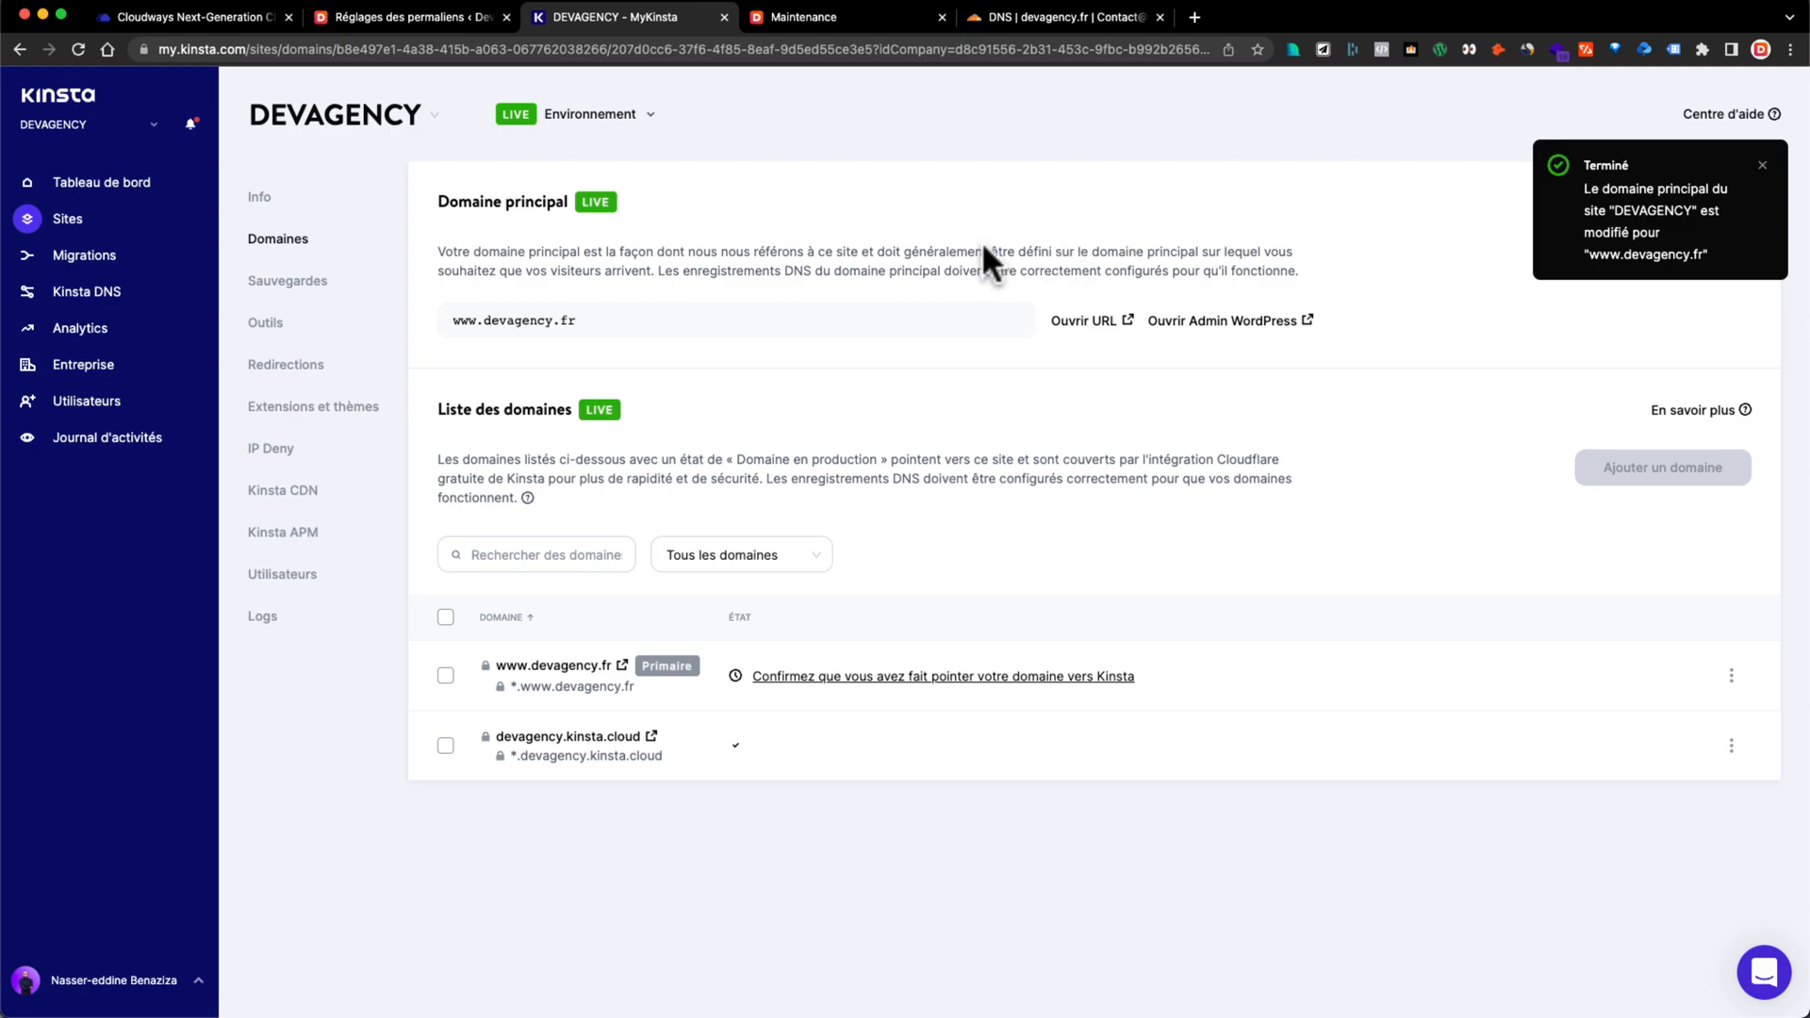
Step: Check the progress of the search and replace on the site's tools page and the domain states in the domain list
click(257, 325)
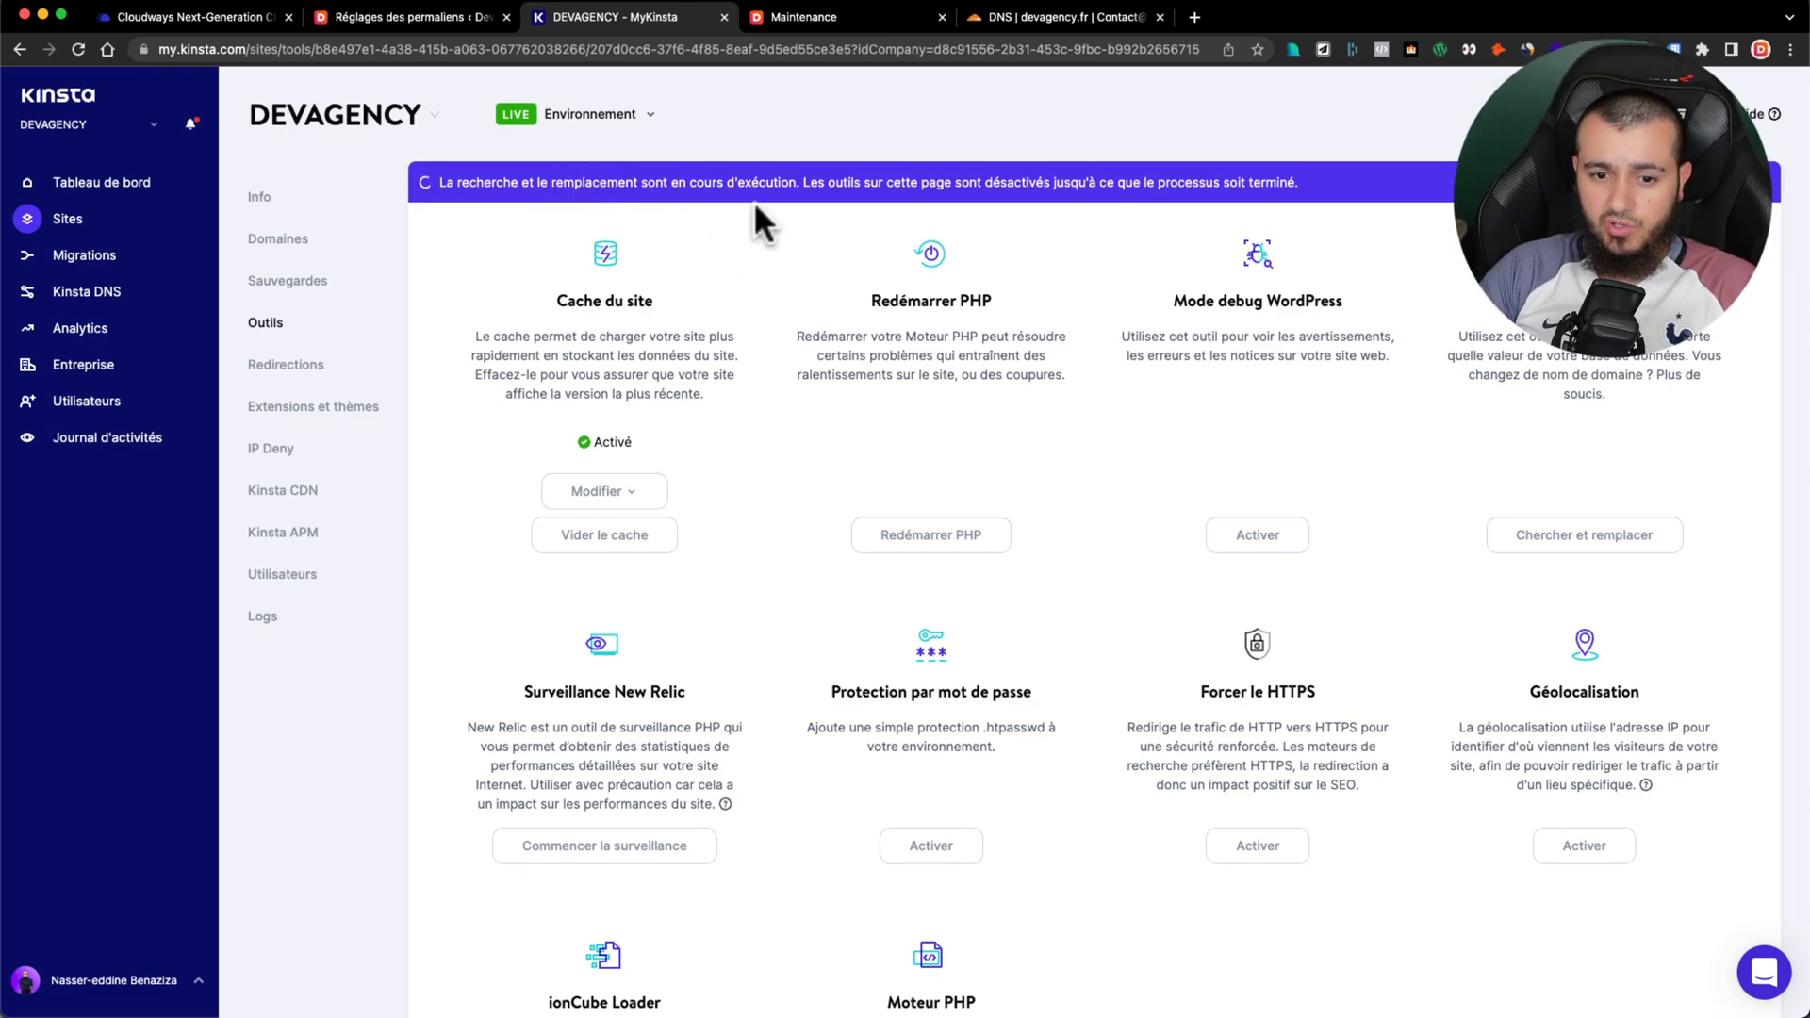
click(264, 239)
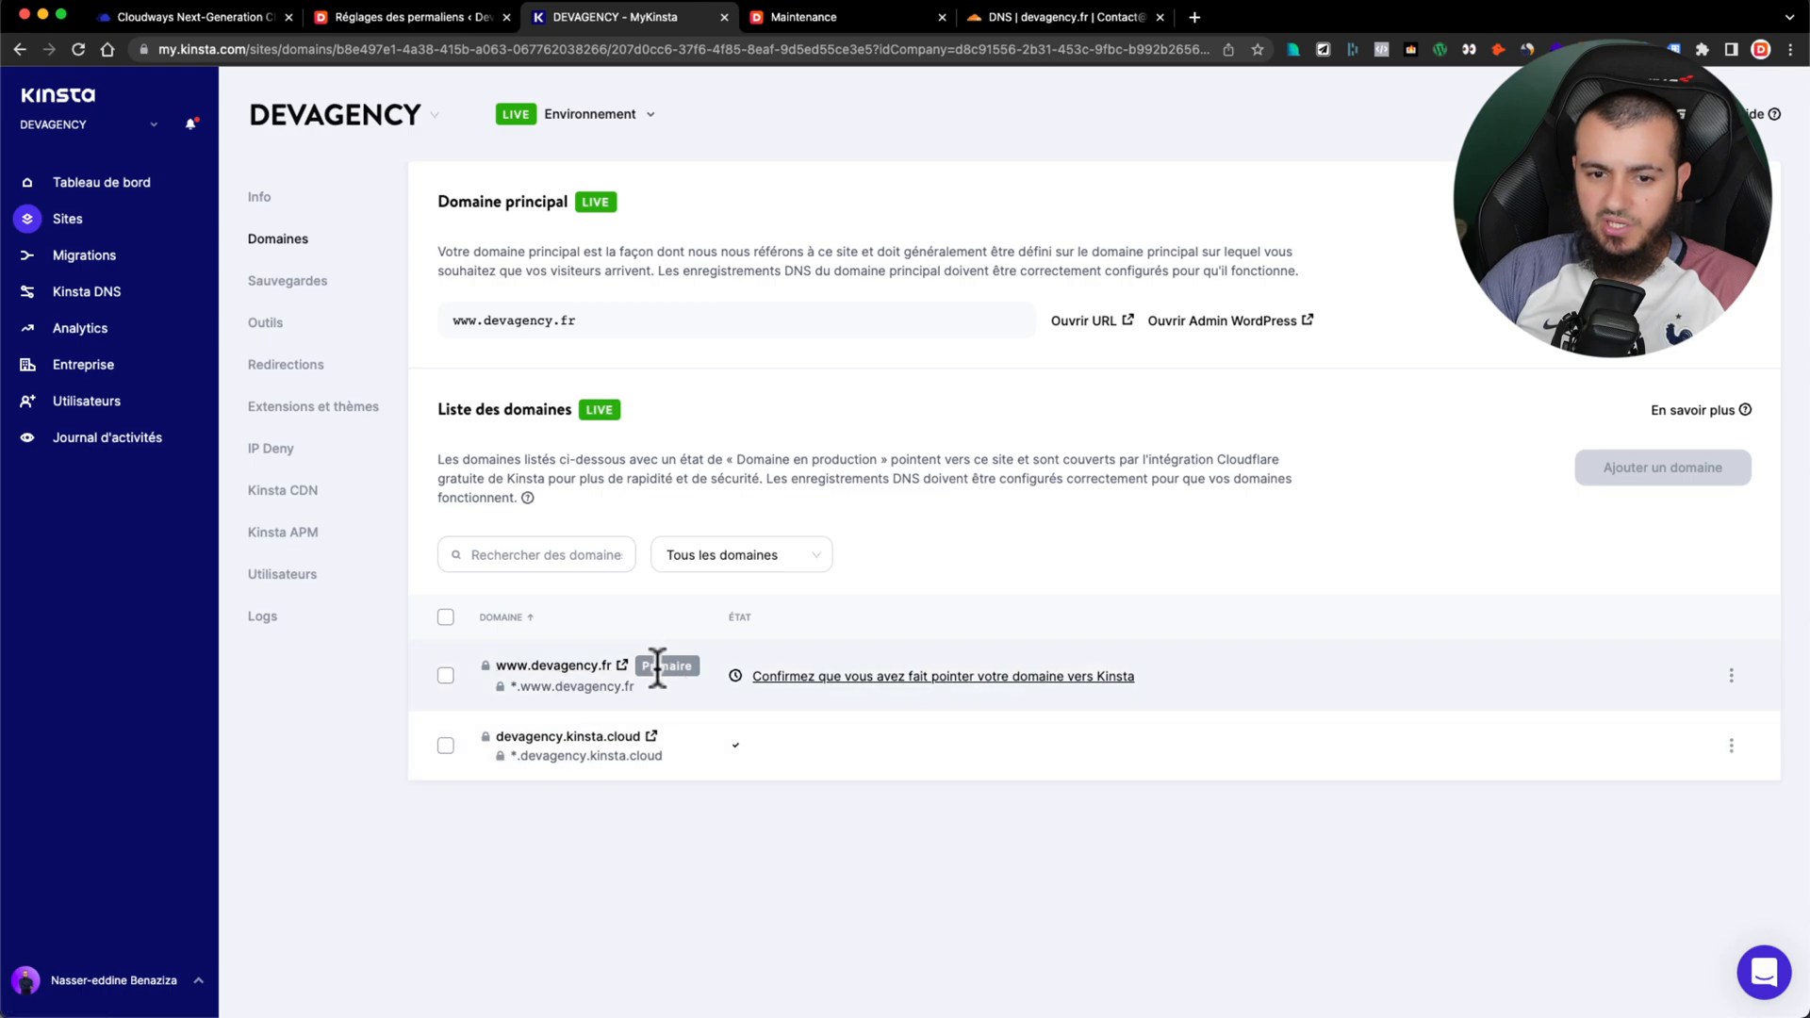
mouse_move(804, 673)
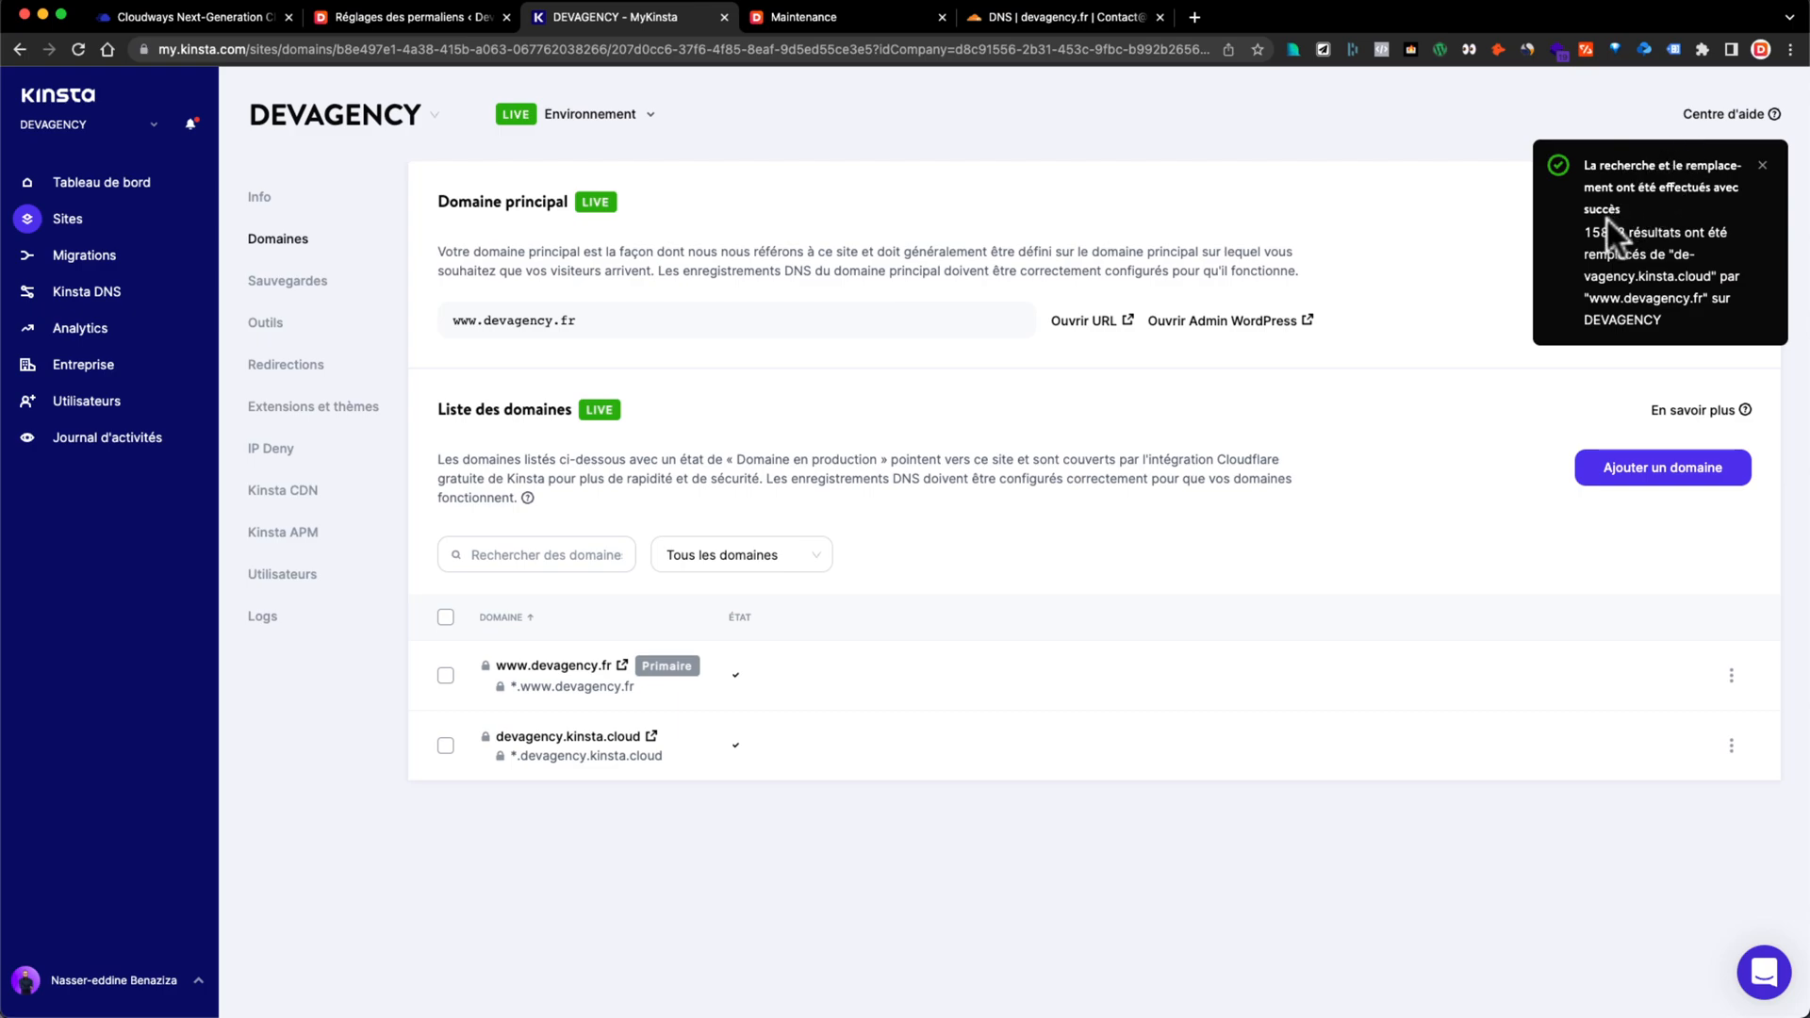
drag(1592, 231, 1614, 234)
click(1271, 355)
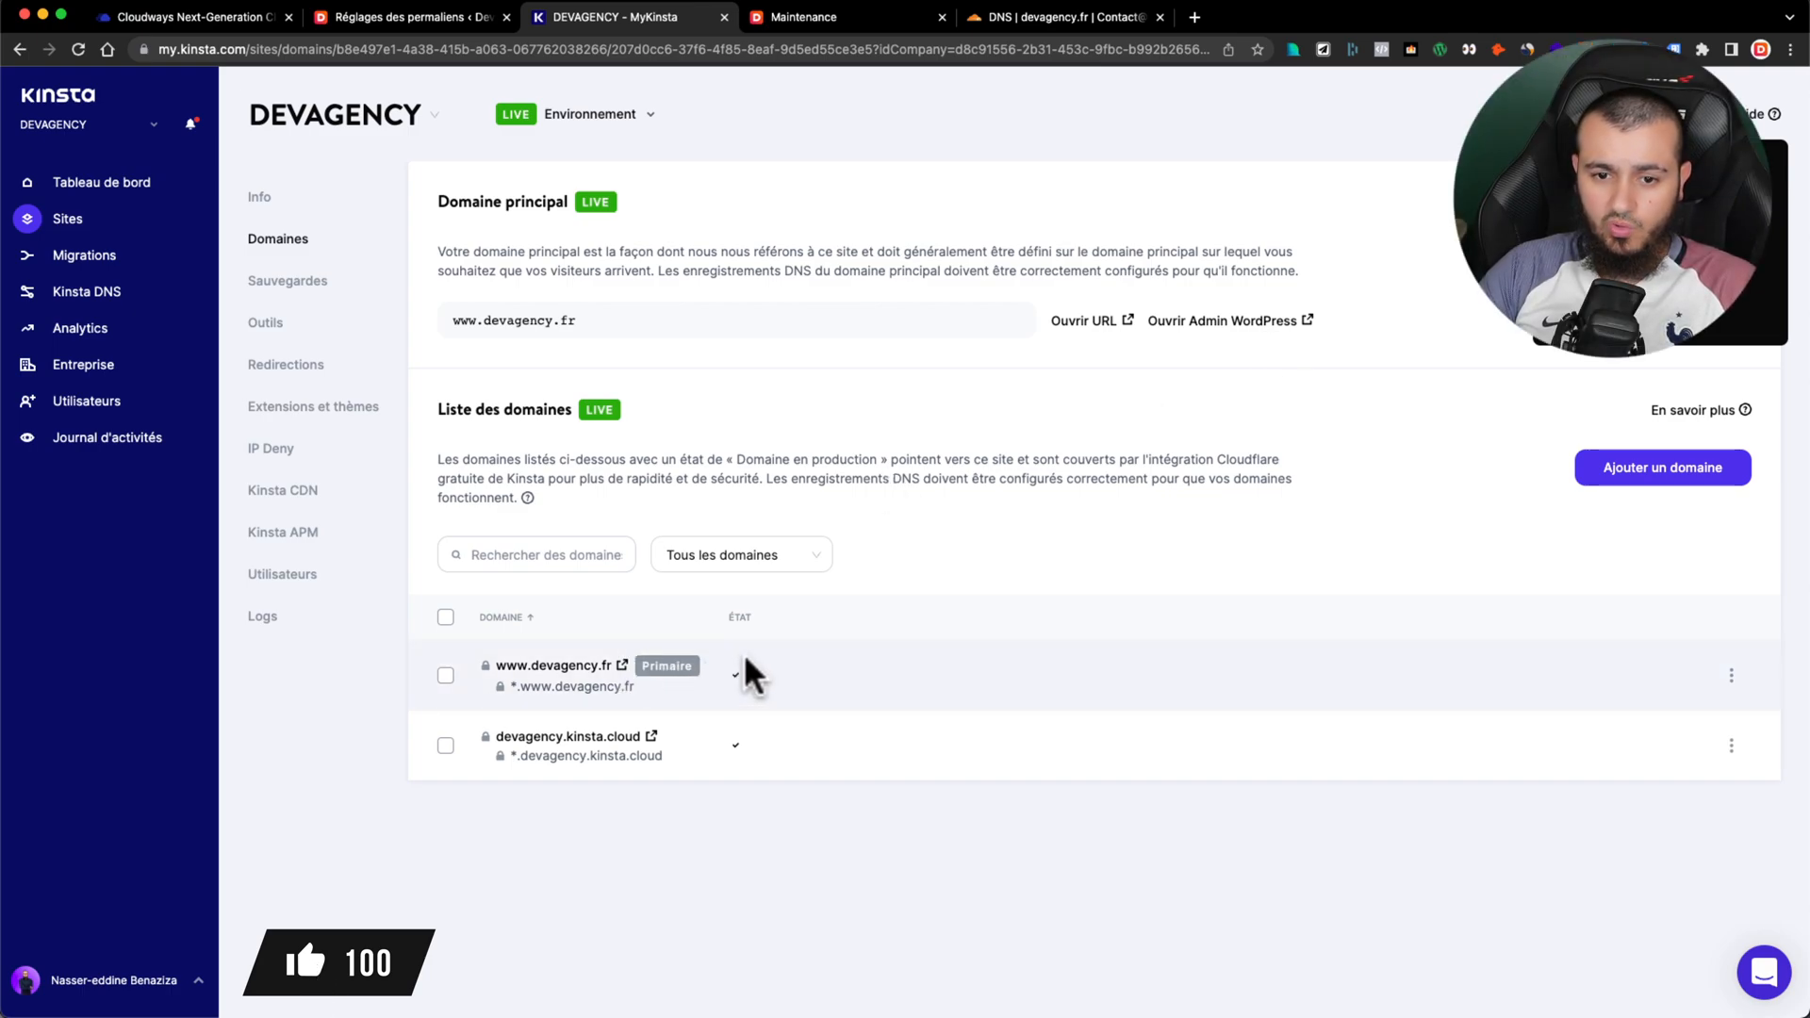
Step: Reload the devagency.fr maintenance page and check the live site's home and À Propos pages
click(783, 18)
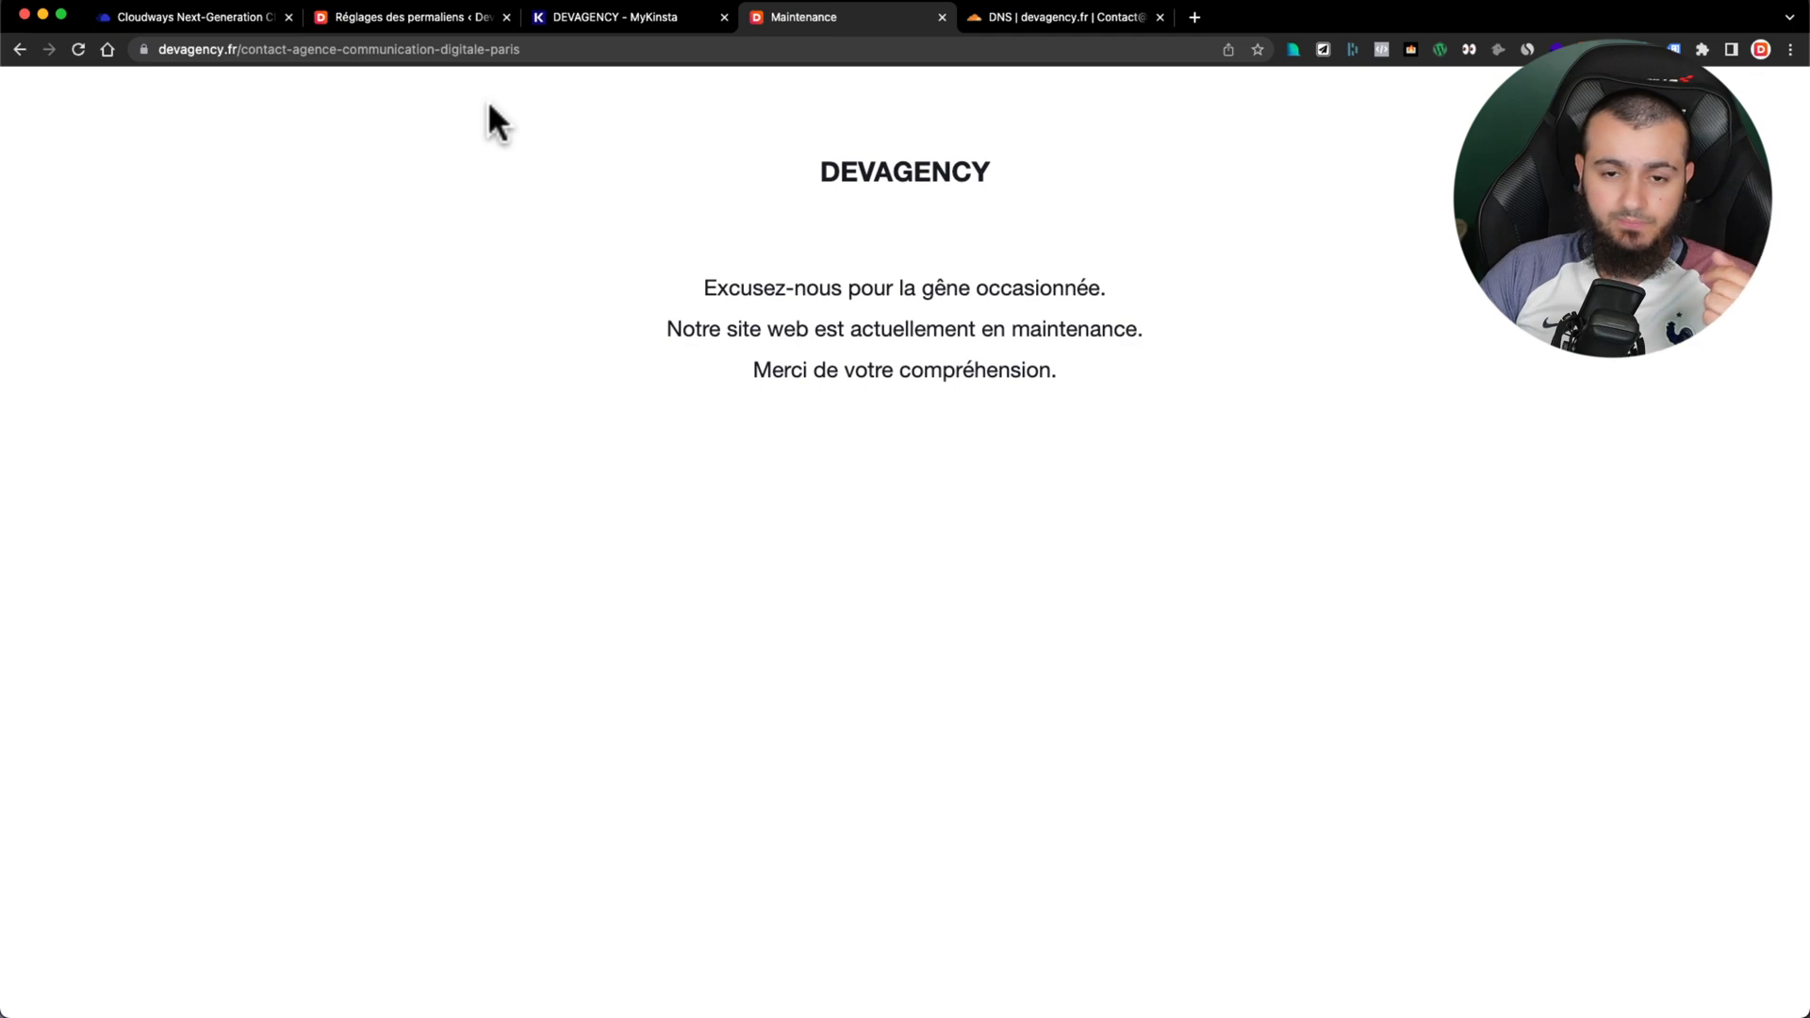
click(76, 52)
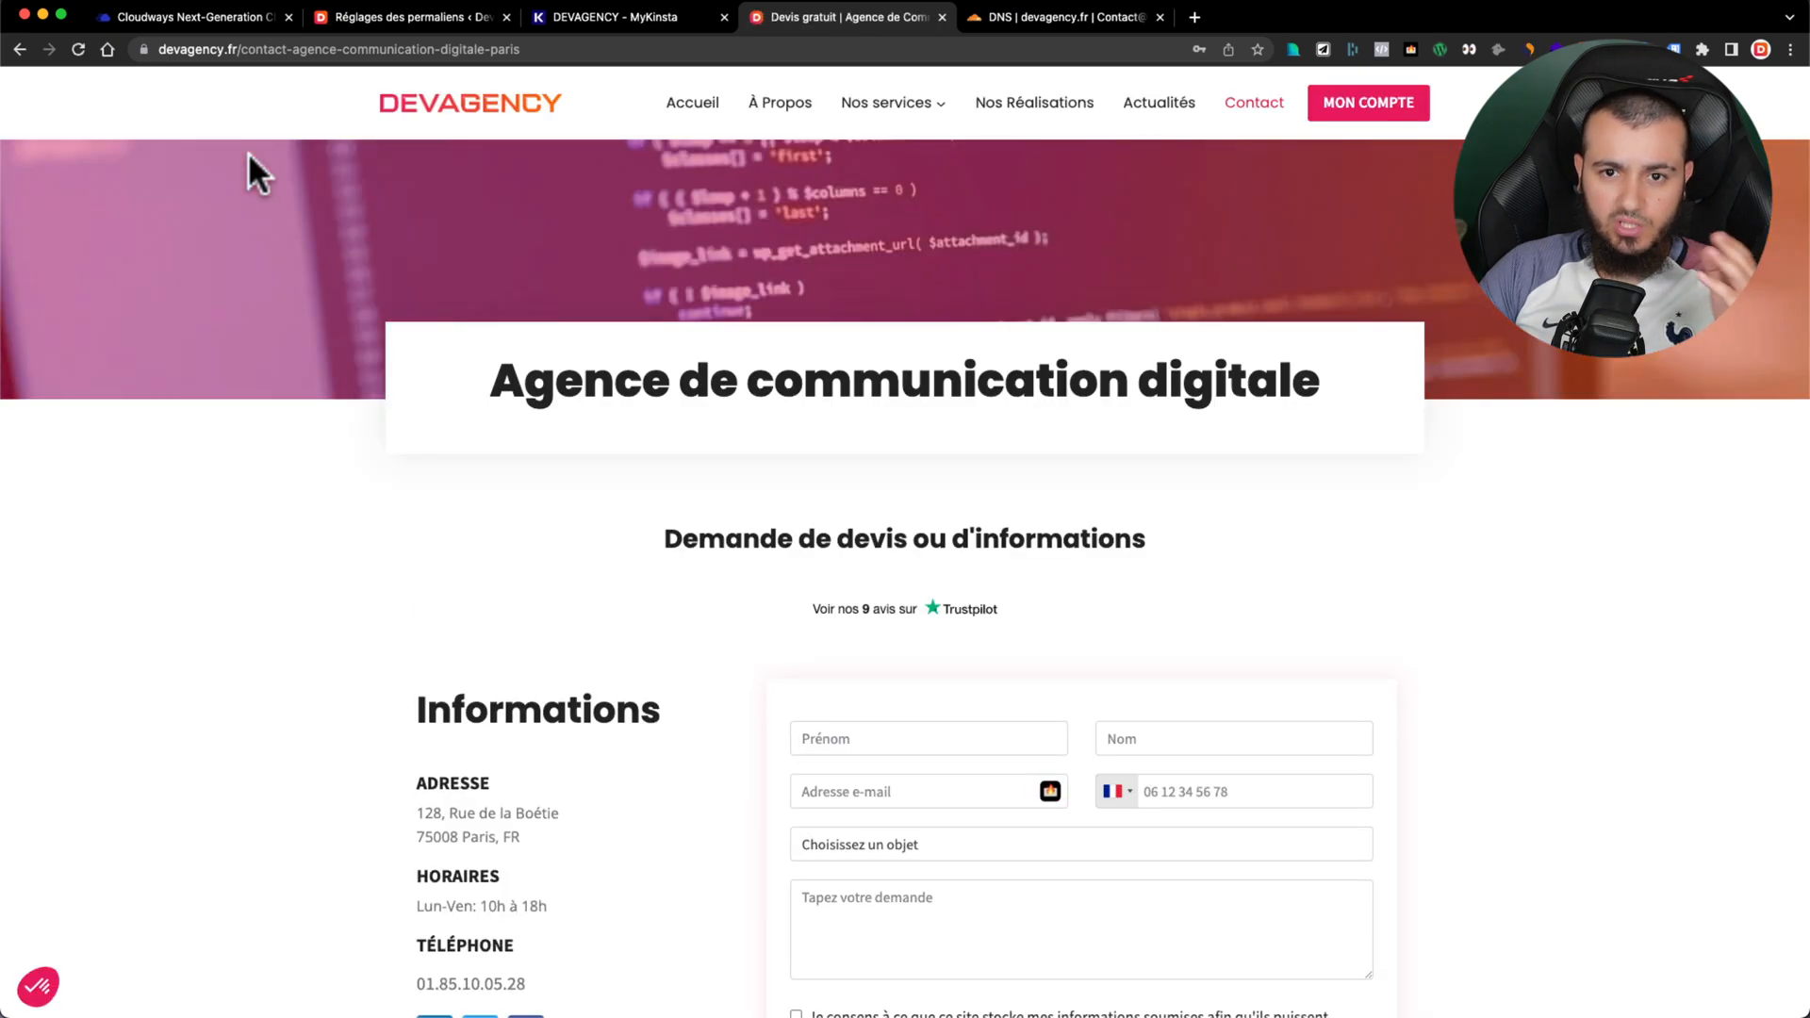
click(699, 109)
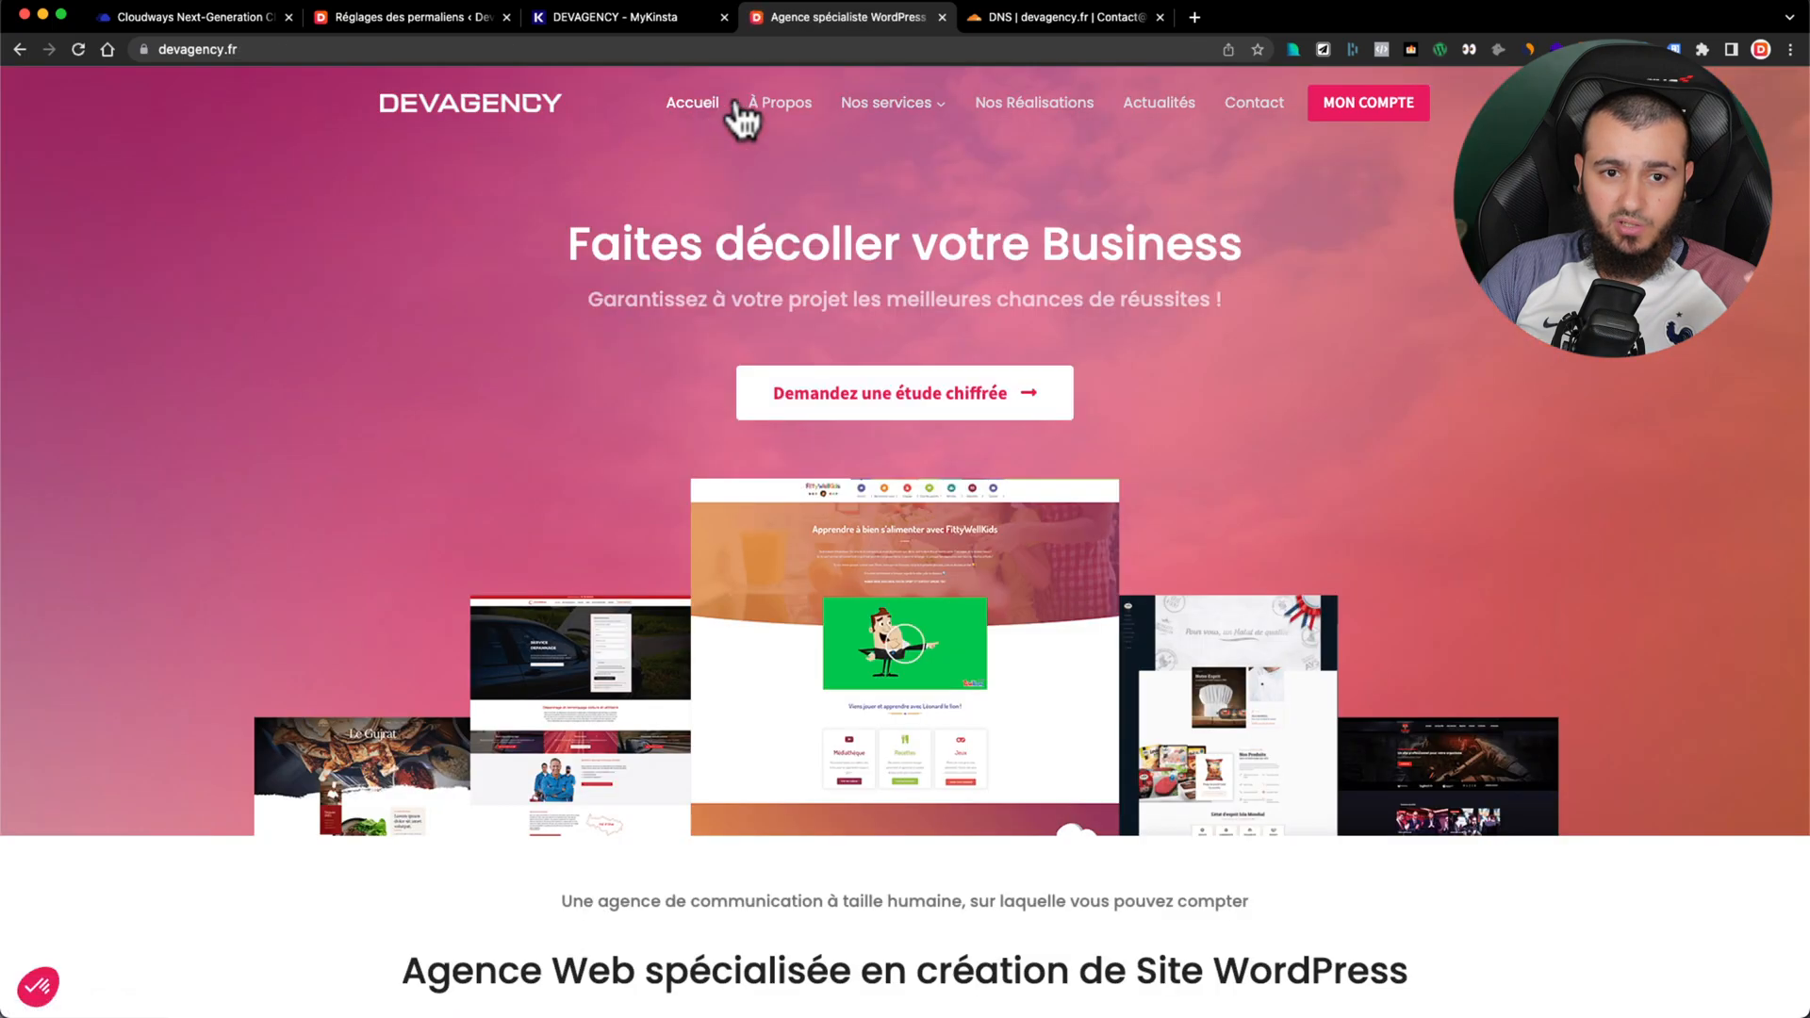
click(795, 106)
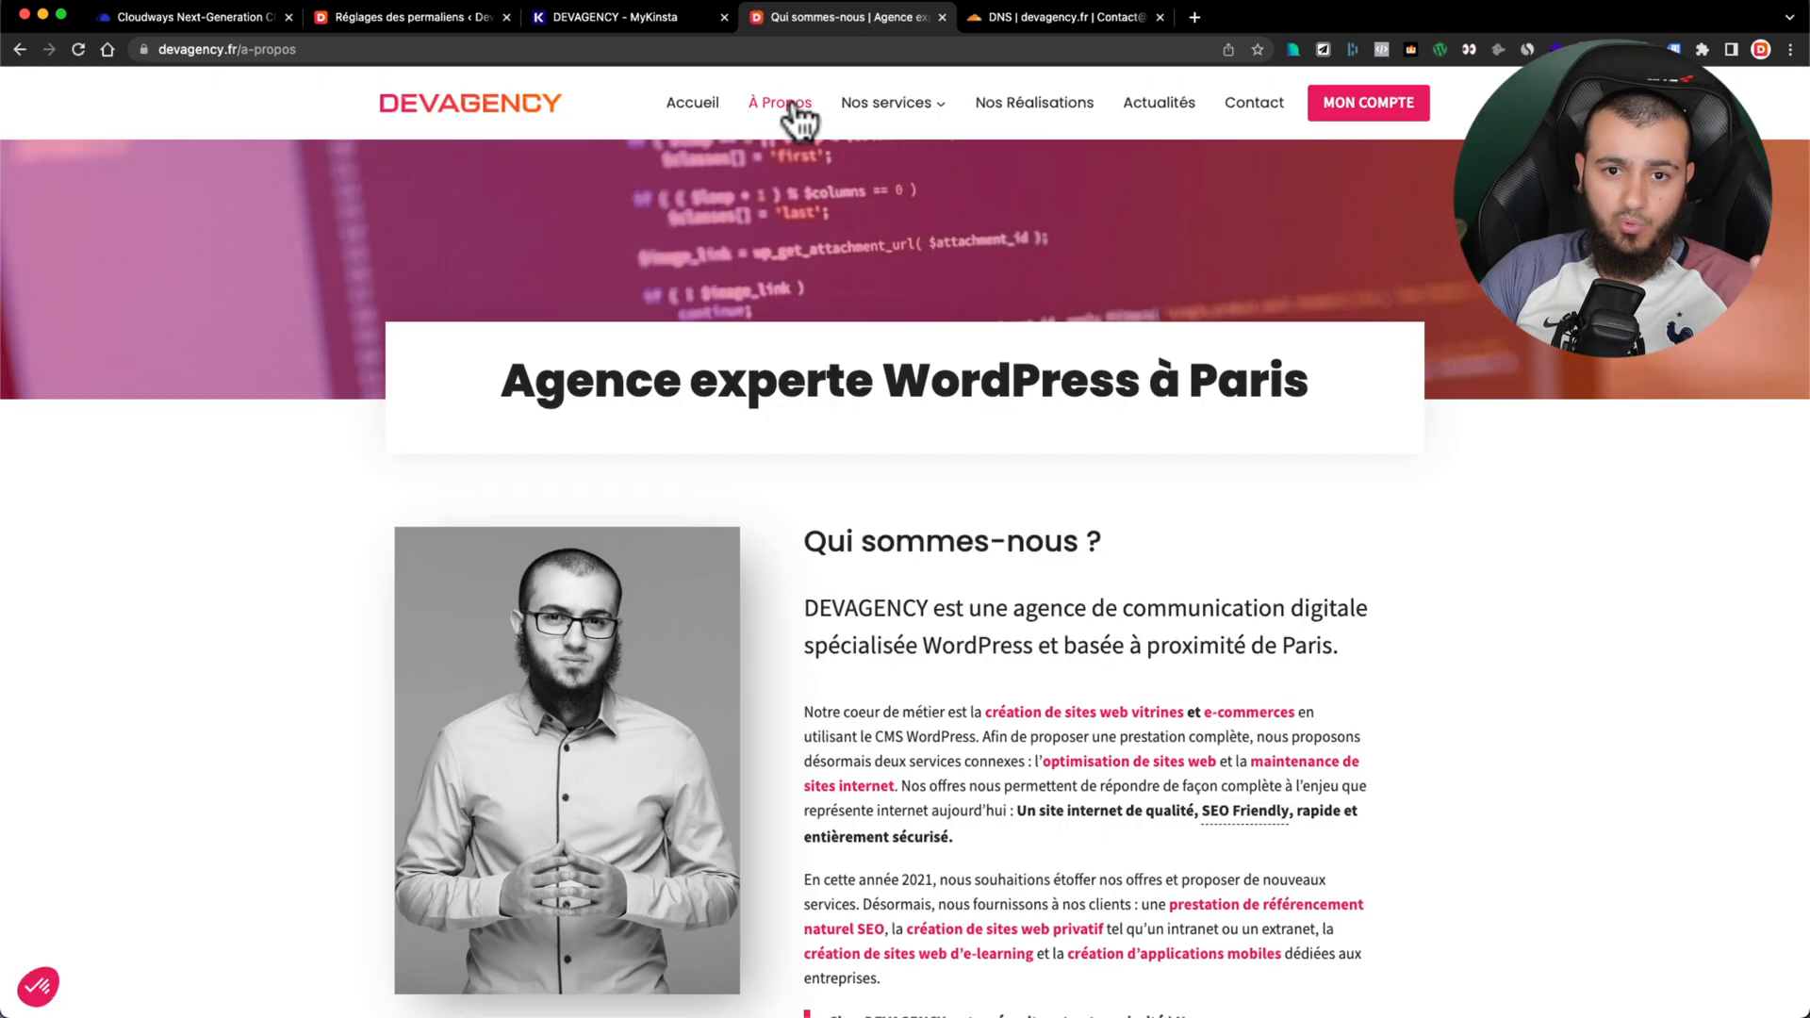
Step: Visit the site from the WordPress admin on devagency.kinsta.cloud to check which domain it opens
click(426, 16)
mouse_move(132, 90)
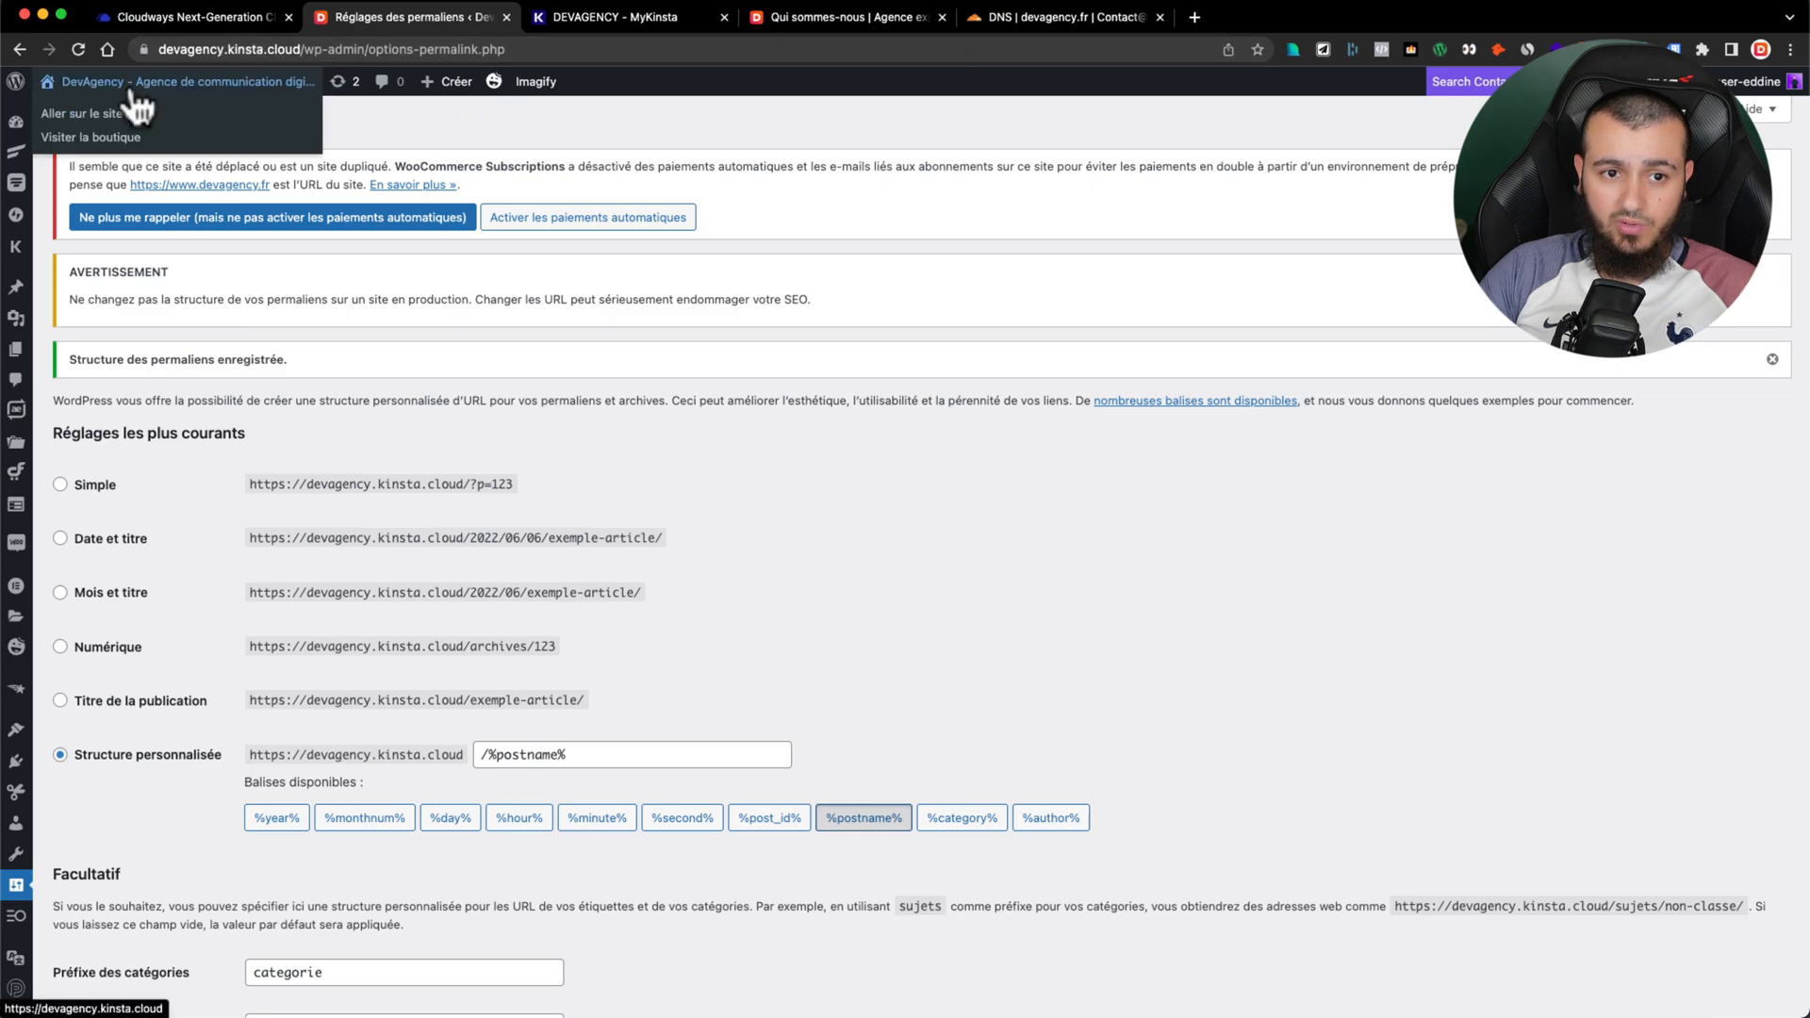
click(111, 115)
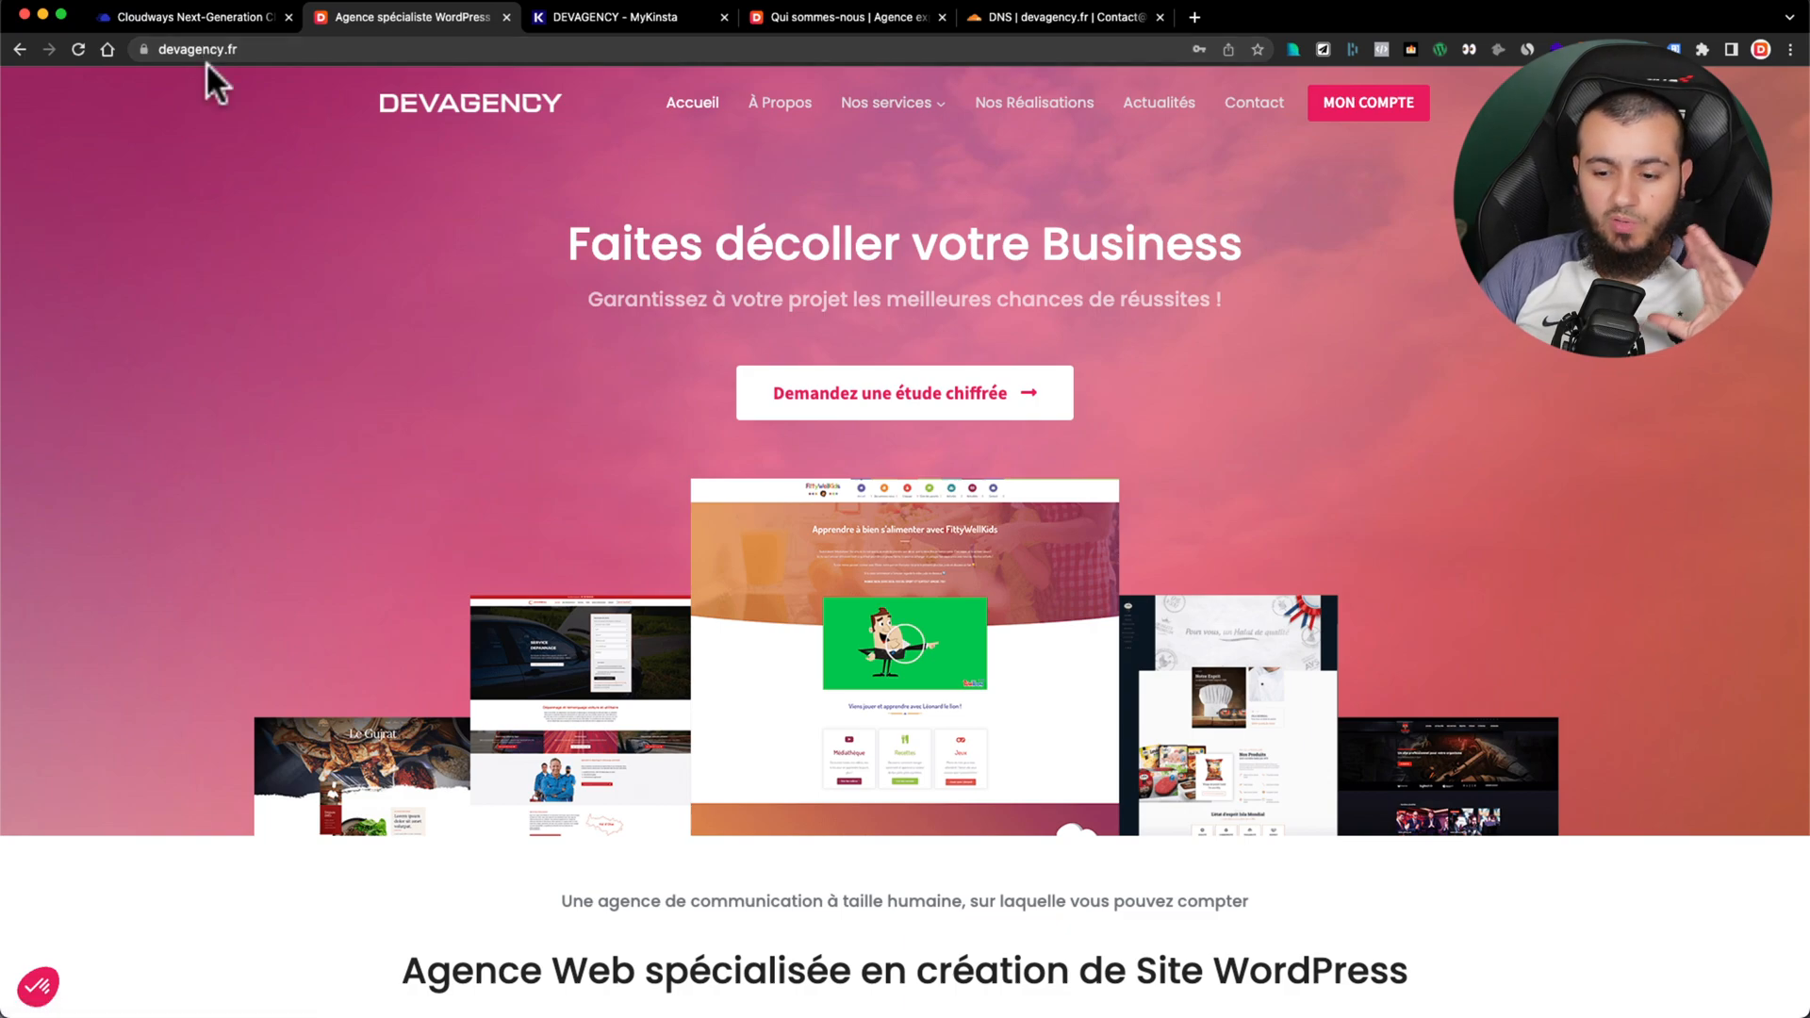
Step: In MyKinsta's site tools, enable forced HTTPS with all traffic sent to the primary domain
click(584, 13)
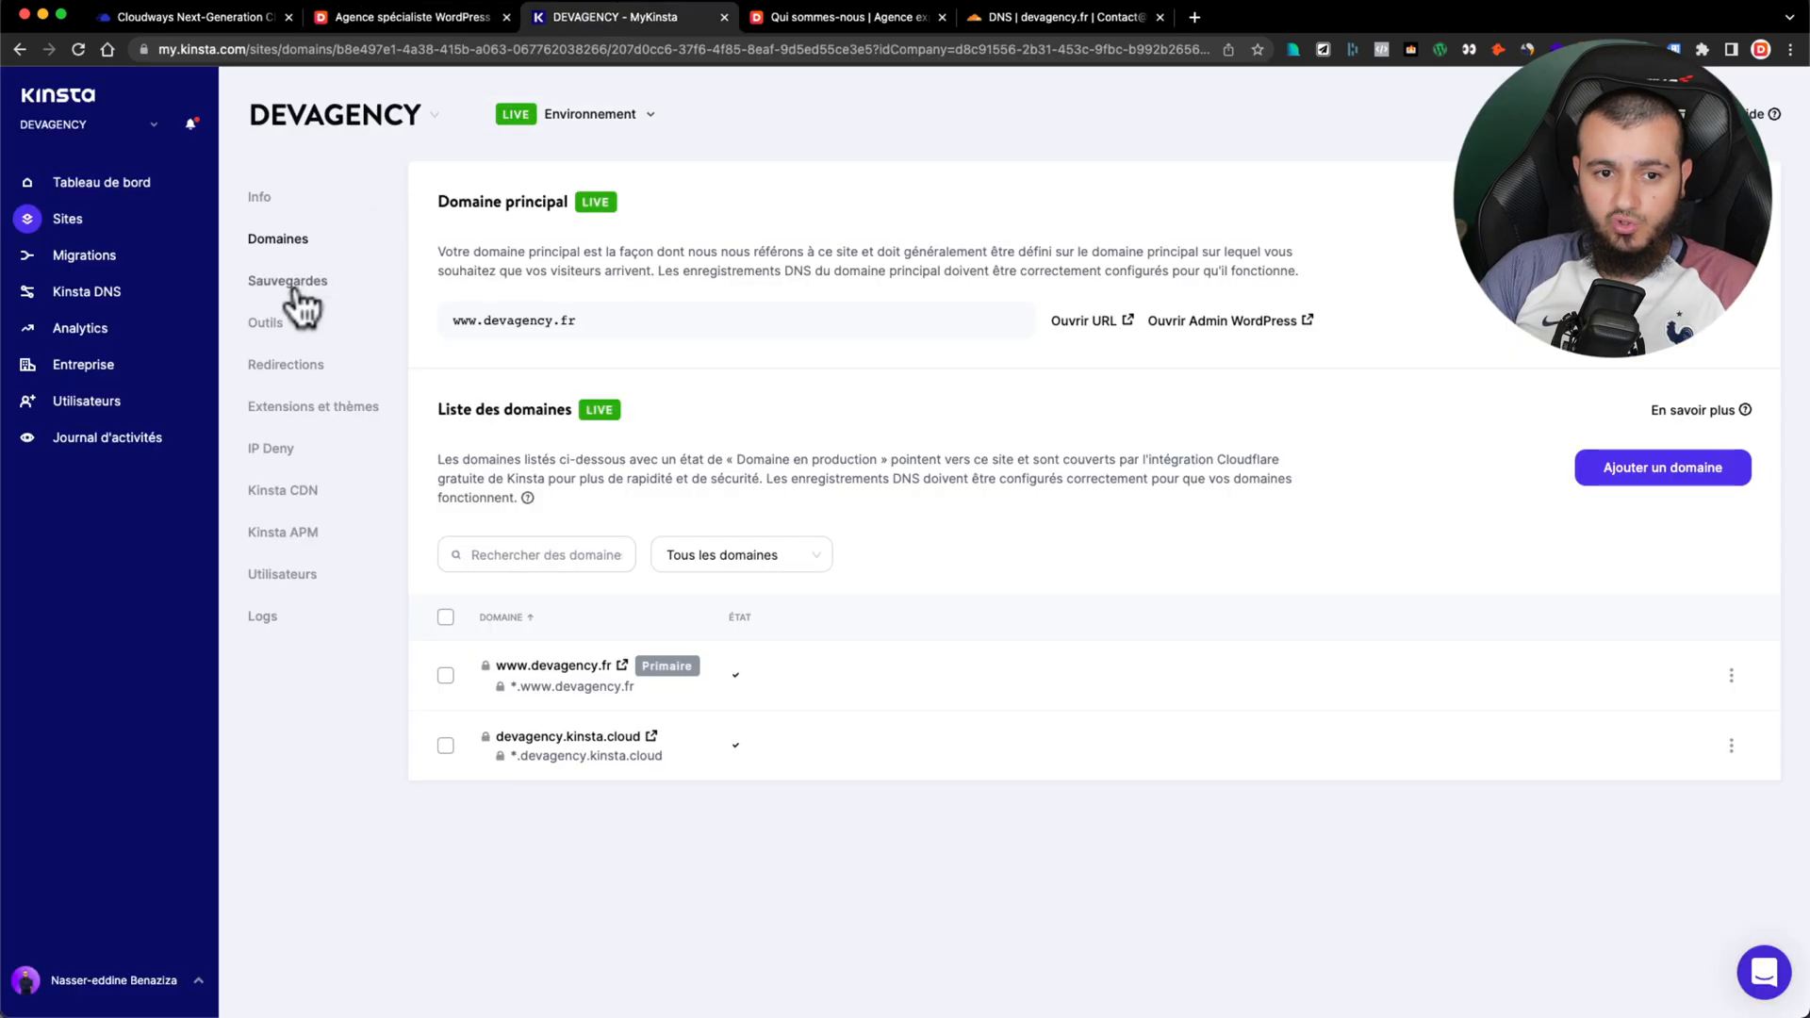
click(276, 325)
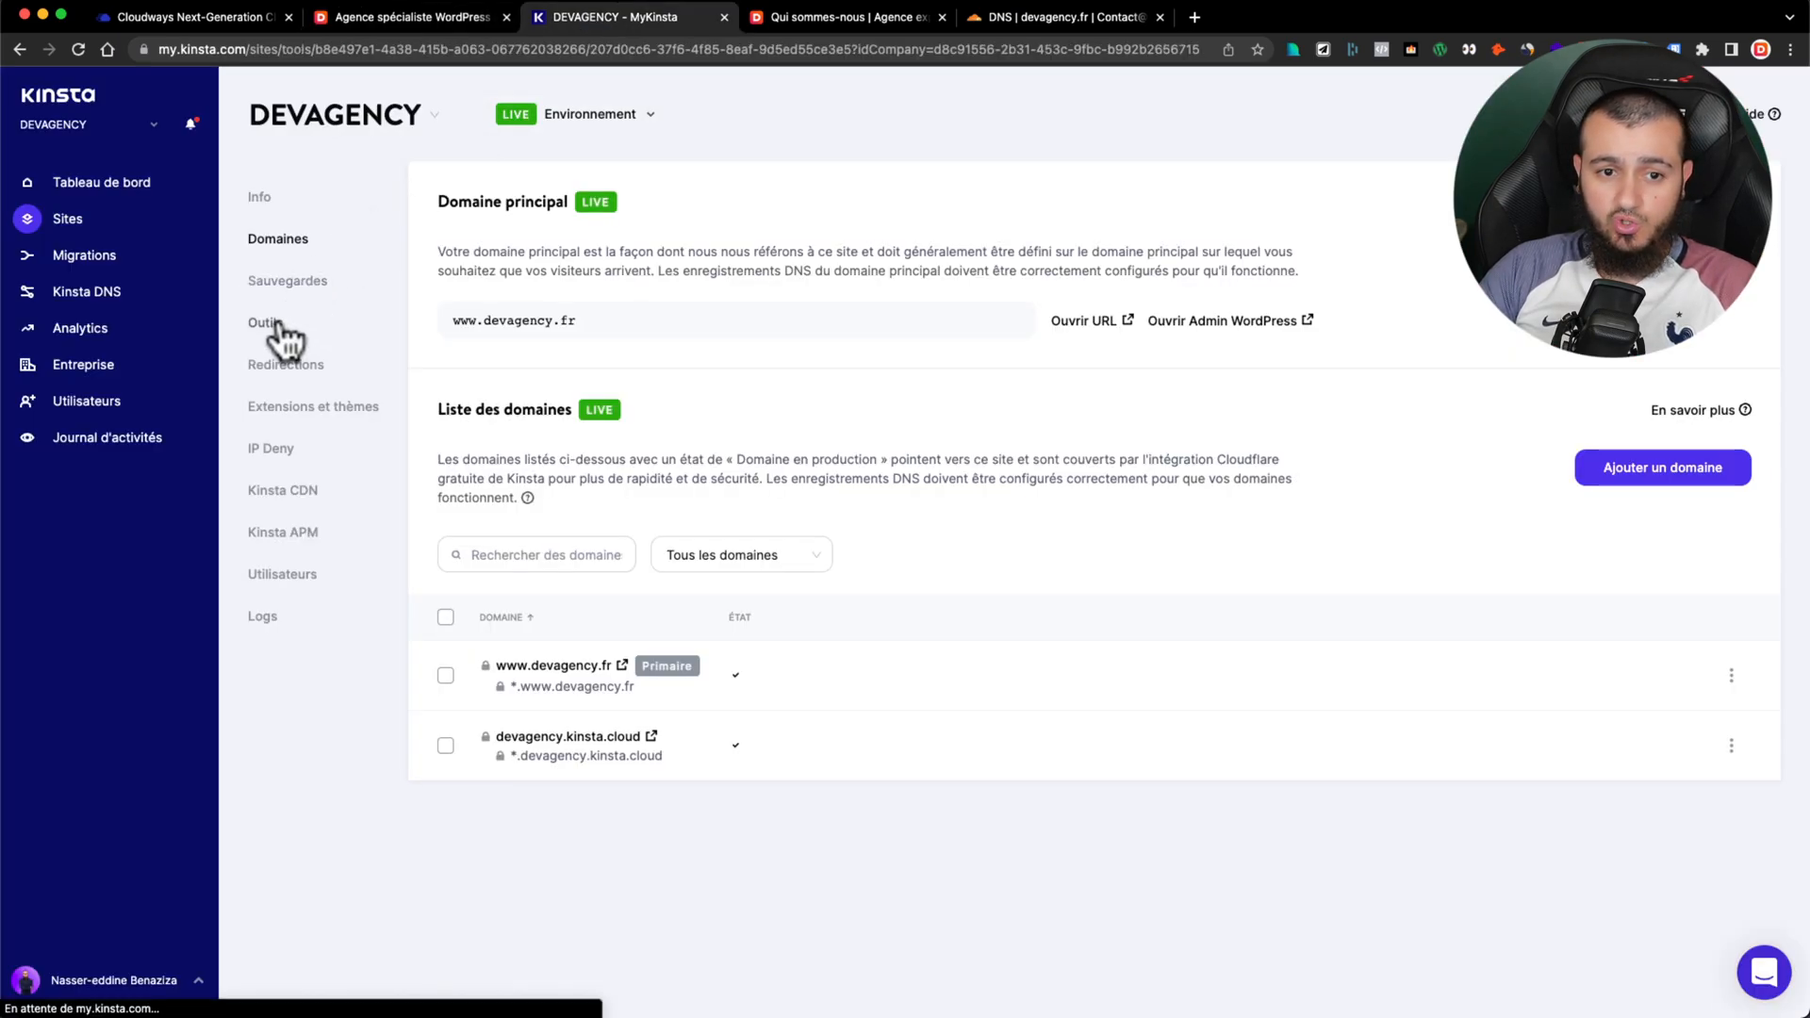
scroll(1009, 448, down, 2)
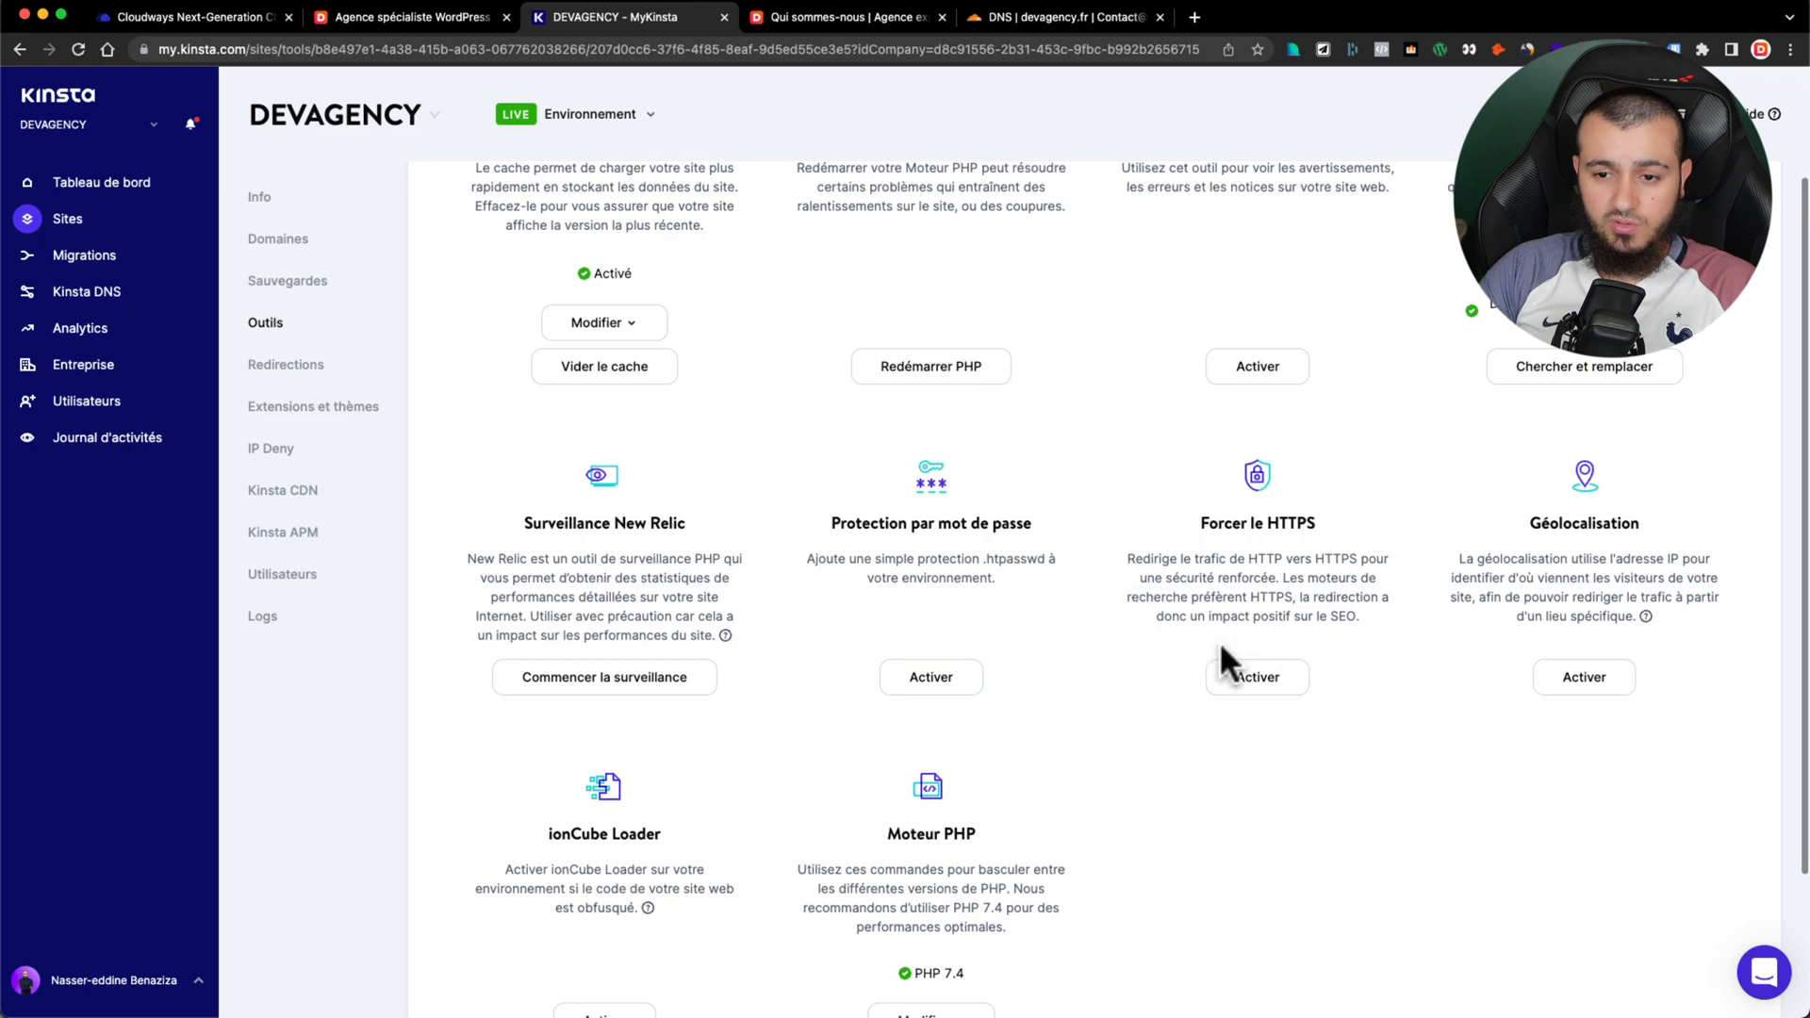
click(1261, 676)
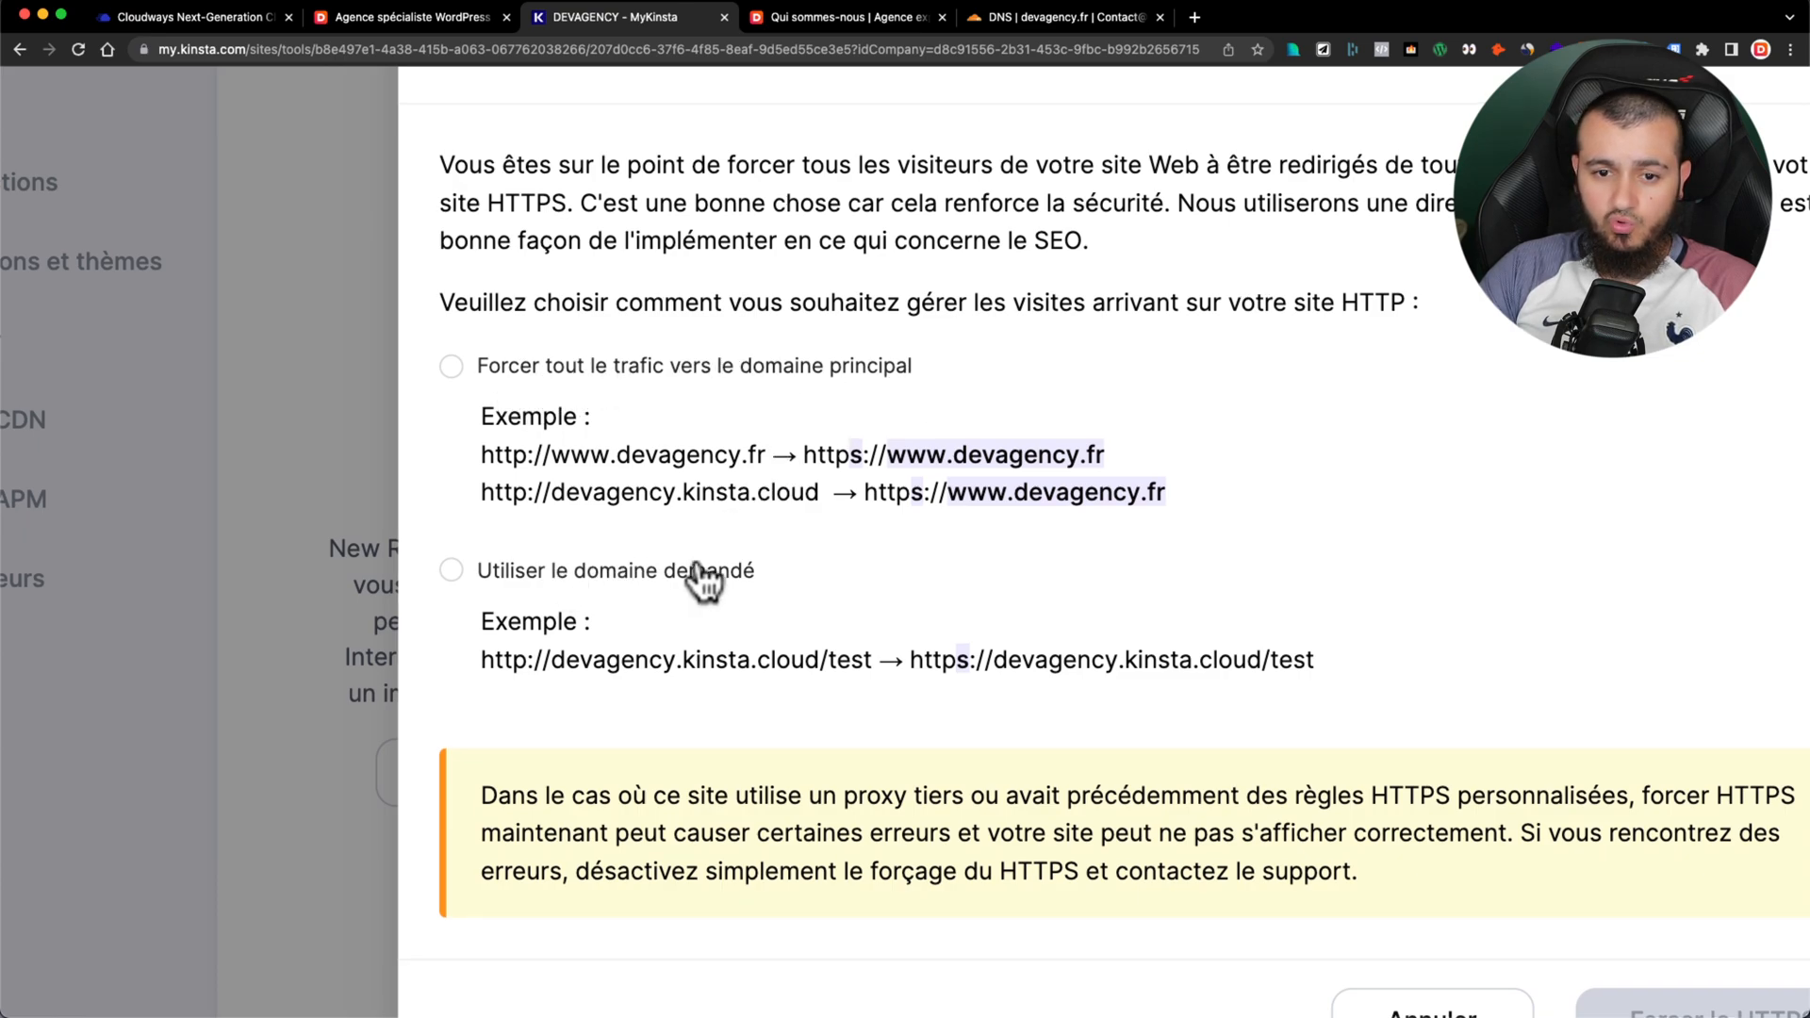
click(452, 375)
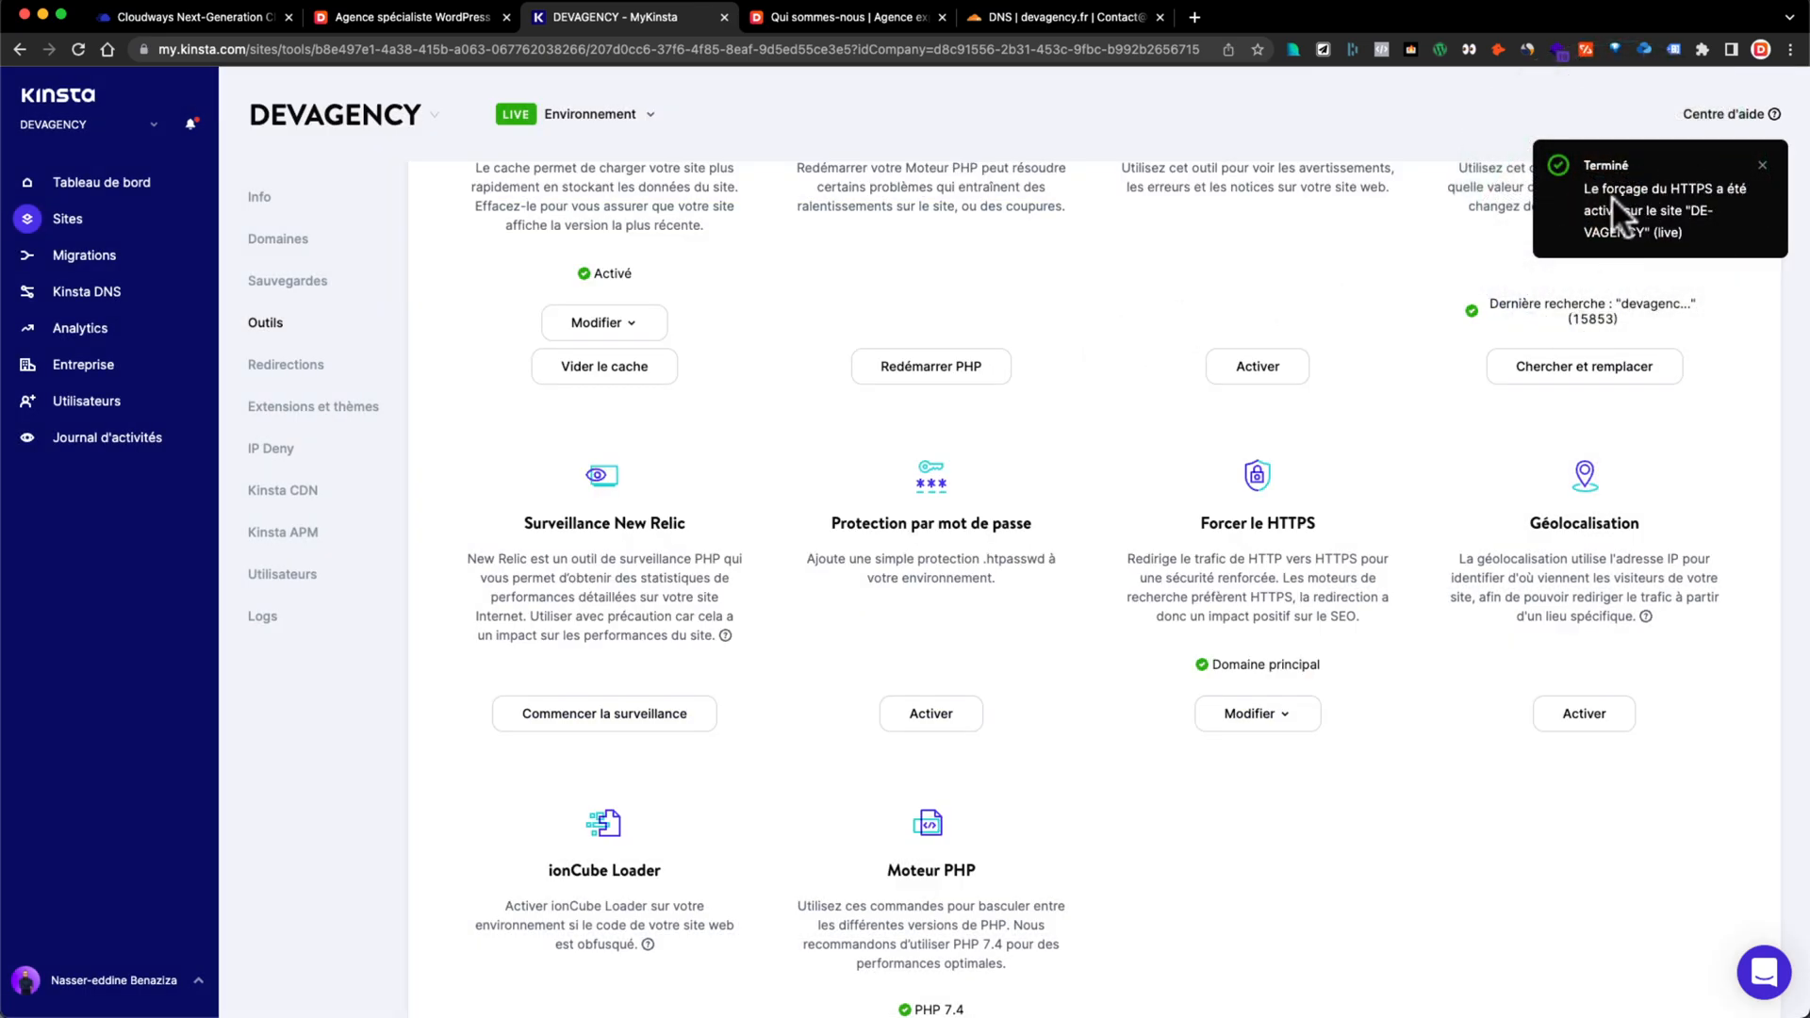
Step: Copy the primary domain from MyKinsta's domain page, open its URL, and view the site's Mon compte page
click(299, 244)
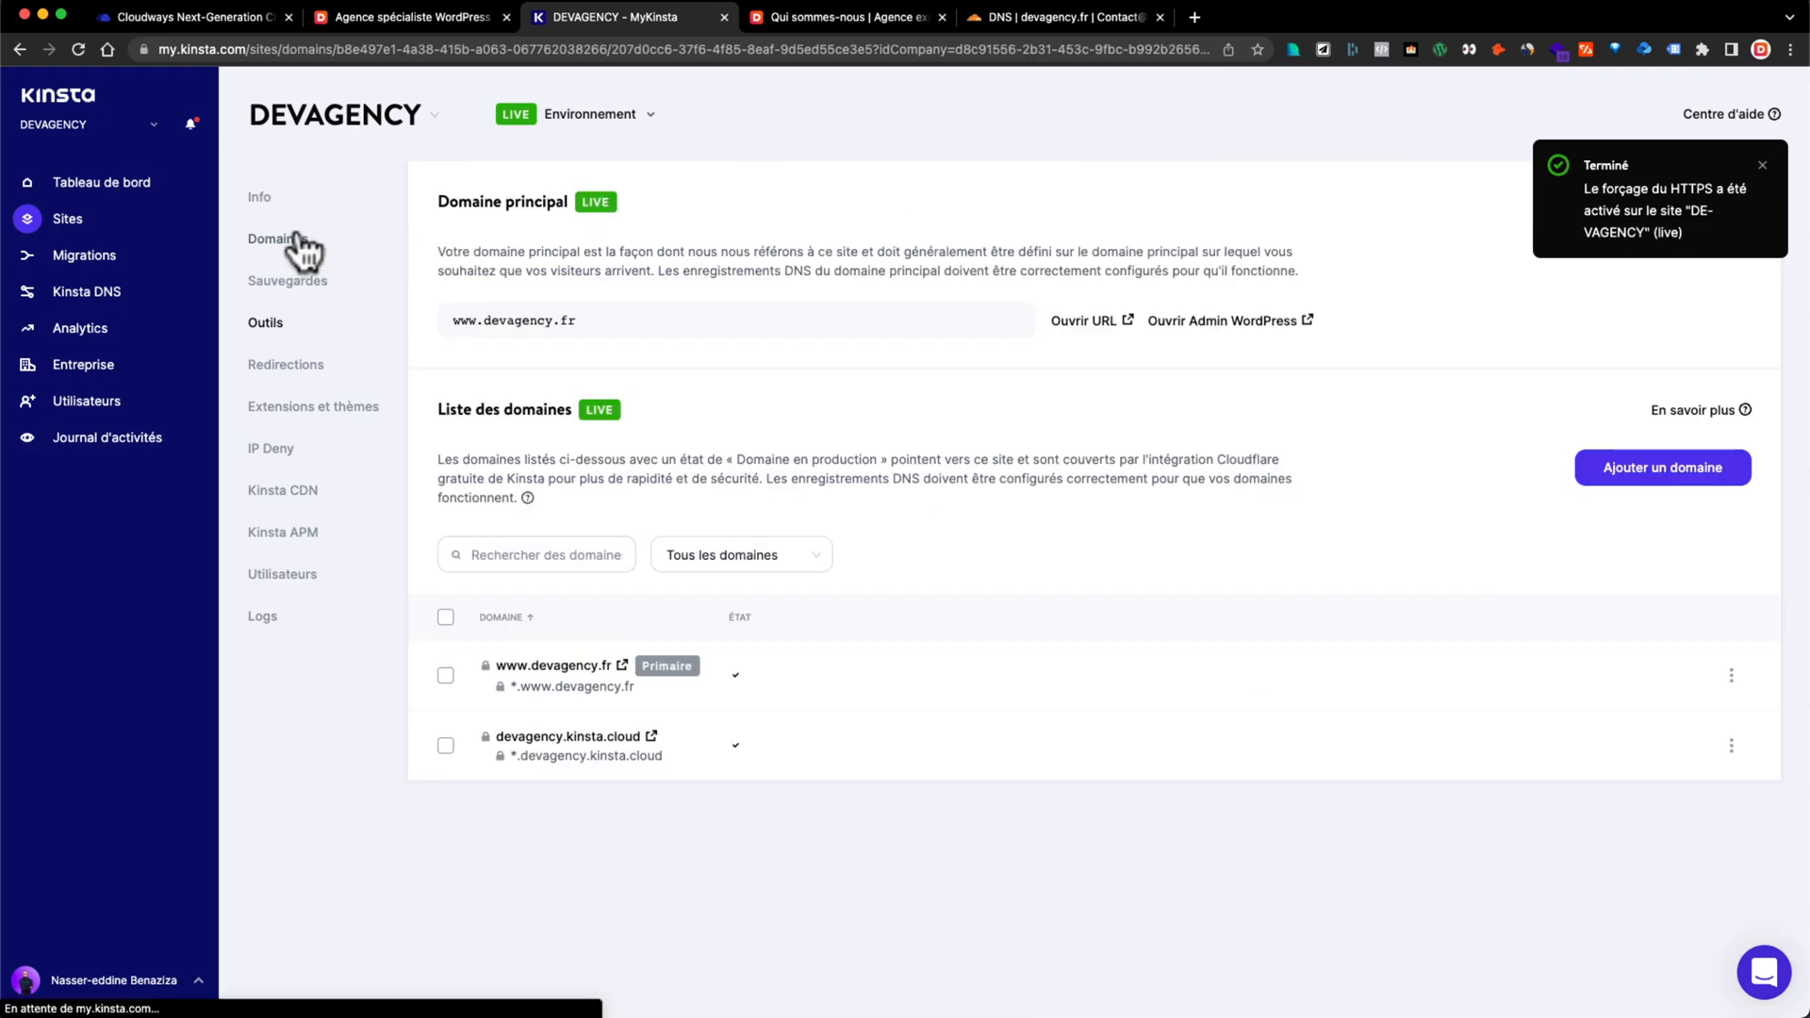
drag(579, 321, 453, 323)
key(super+c)
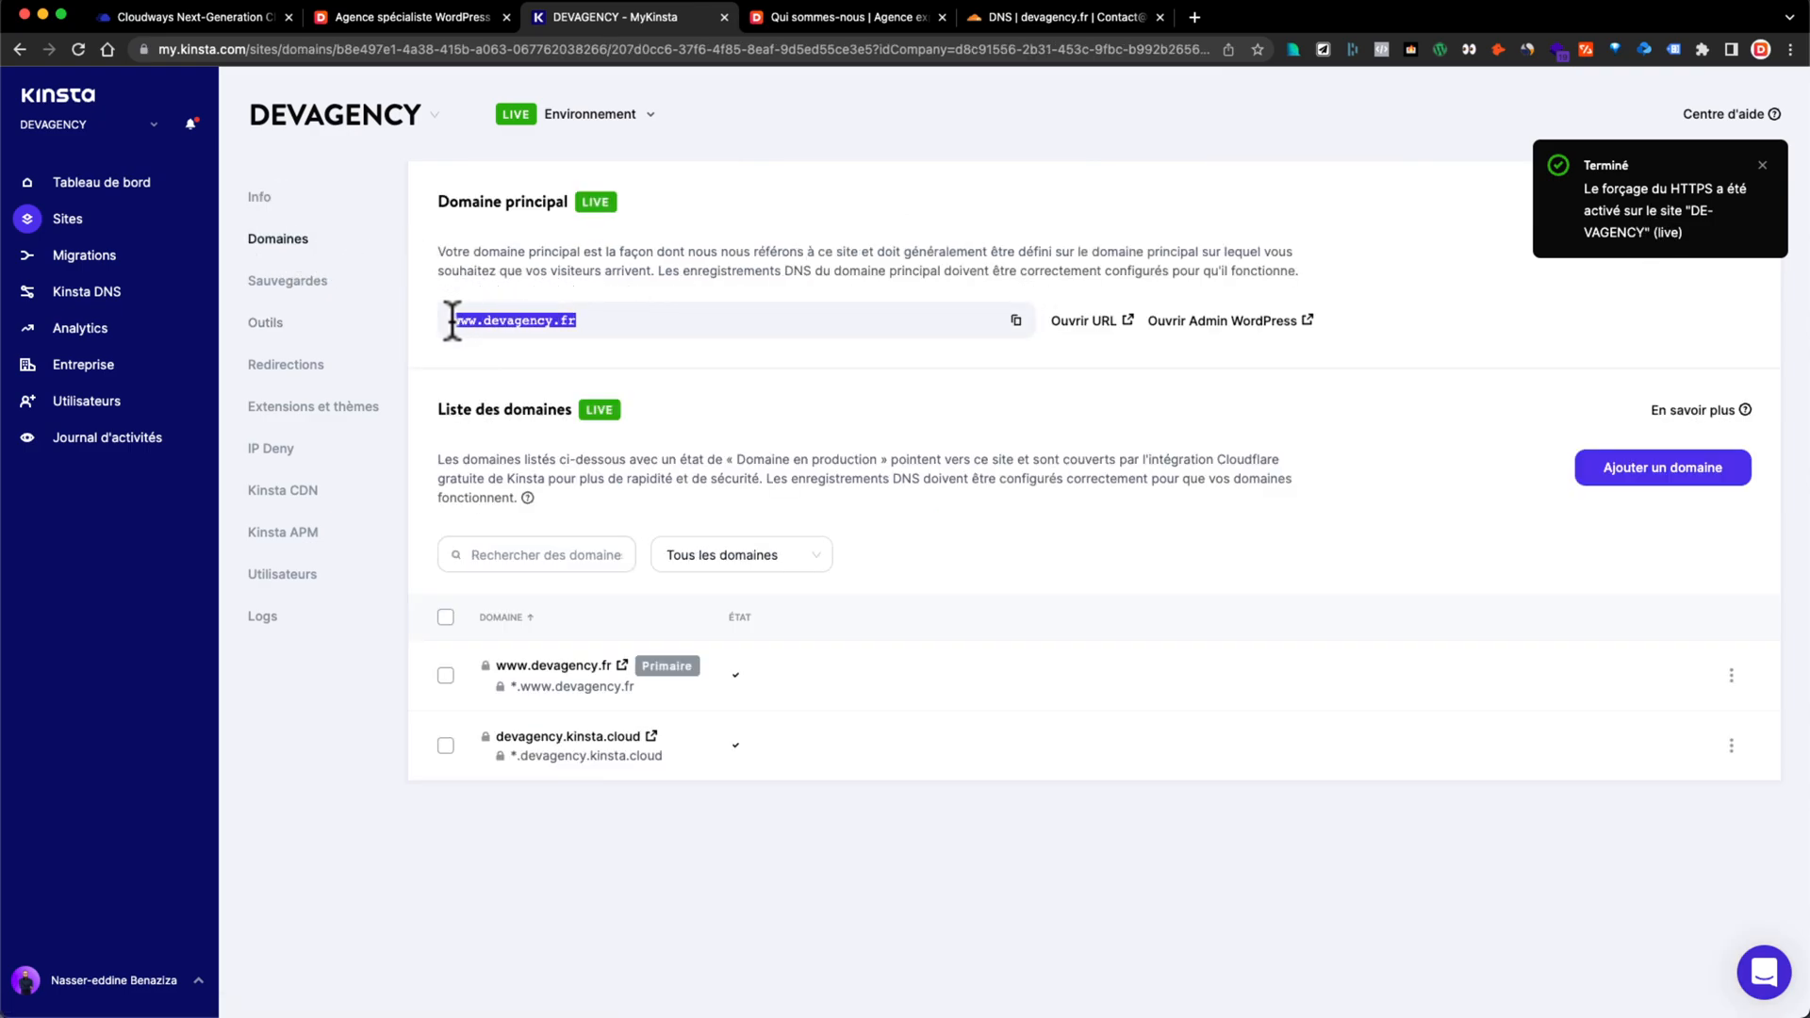
click(1098, 325)
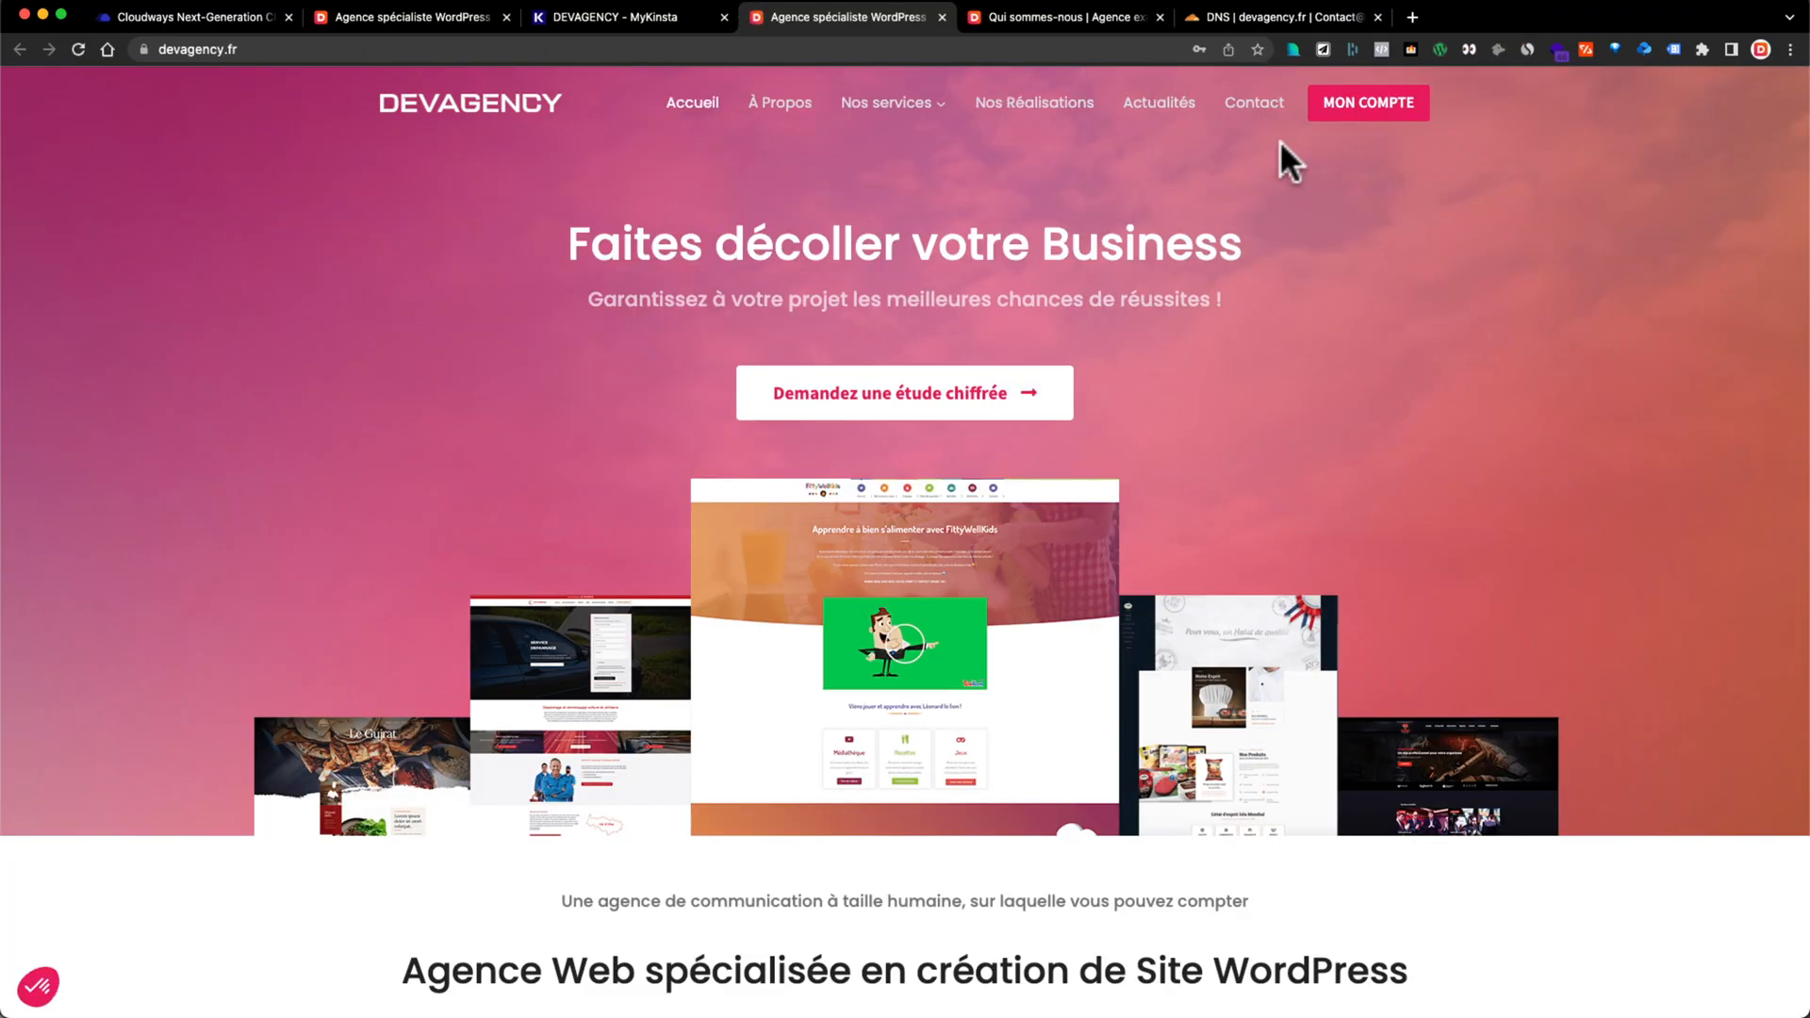
click(1367, 105)
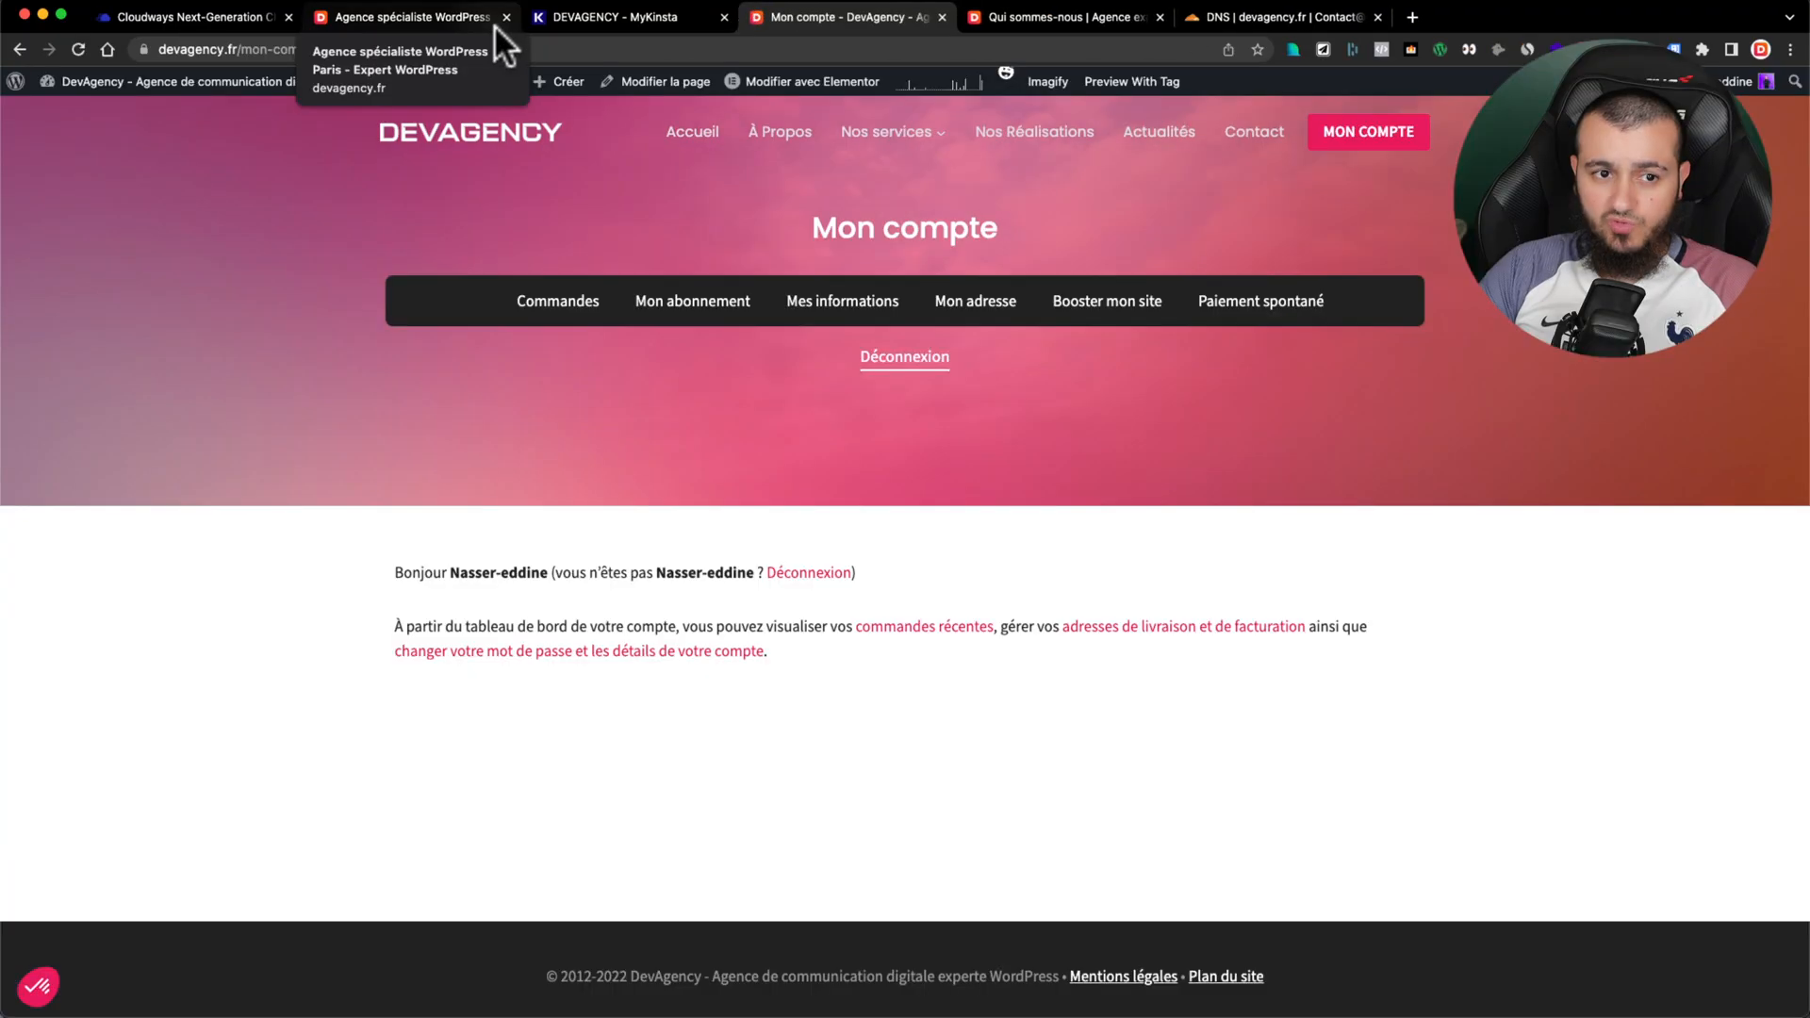
Step: Close the extra DevAgency tabs and the Cloudflare DNS tab, and accept the cookies on the Mon compte page
click(506, 17)
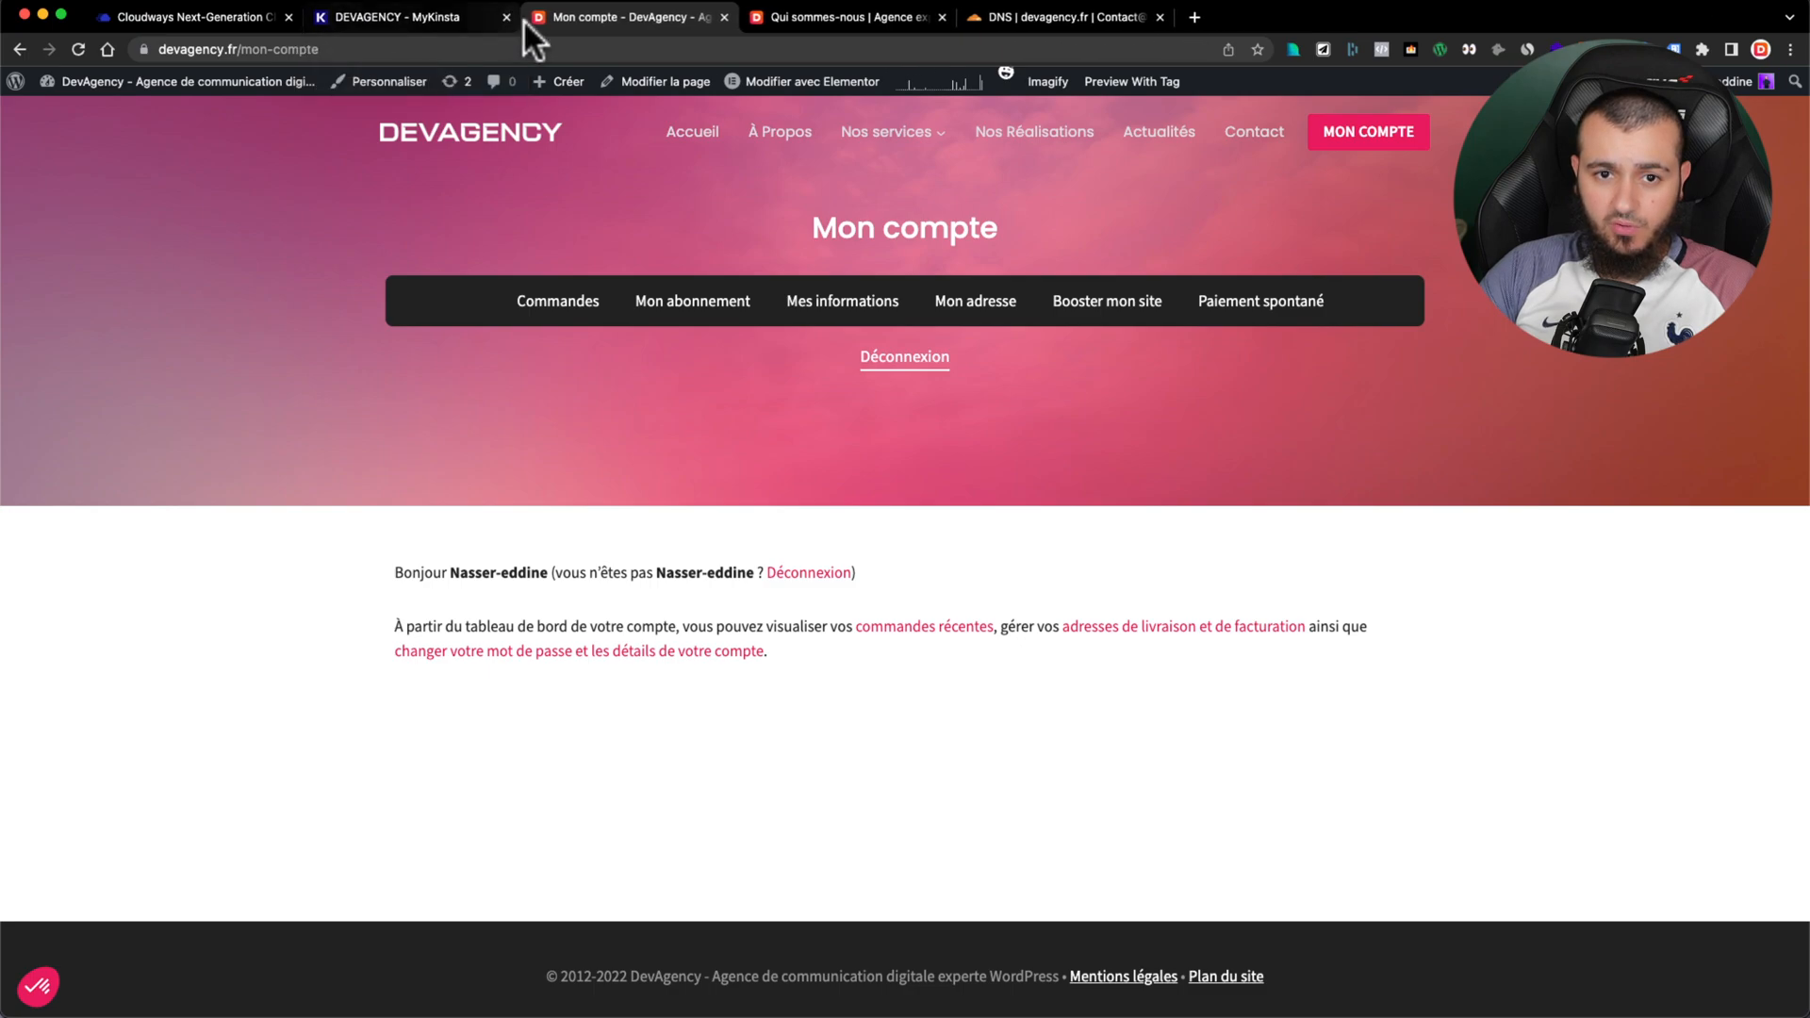
click(941, 17)
click(941, 17)
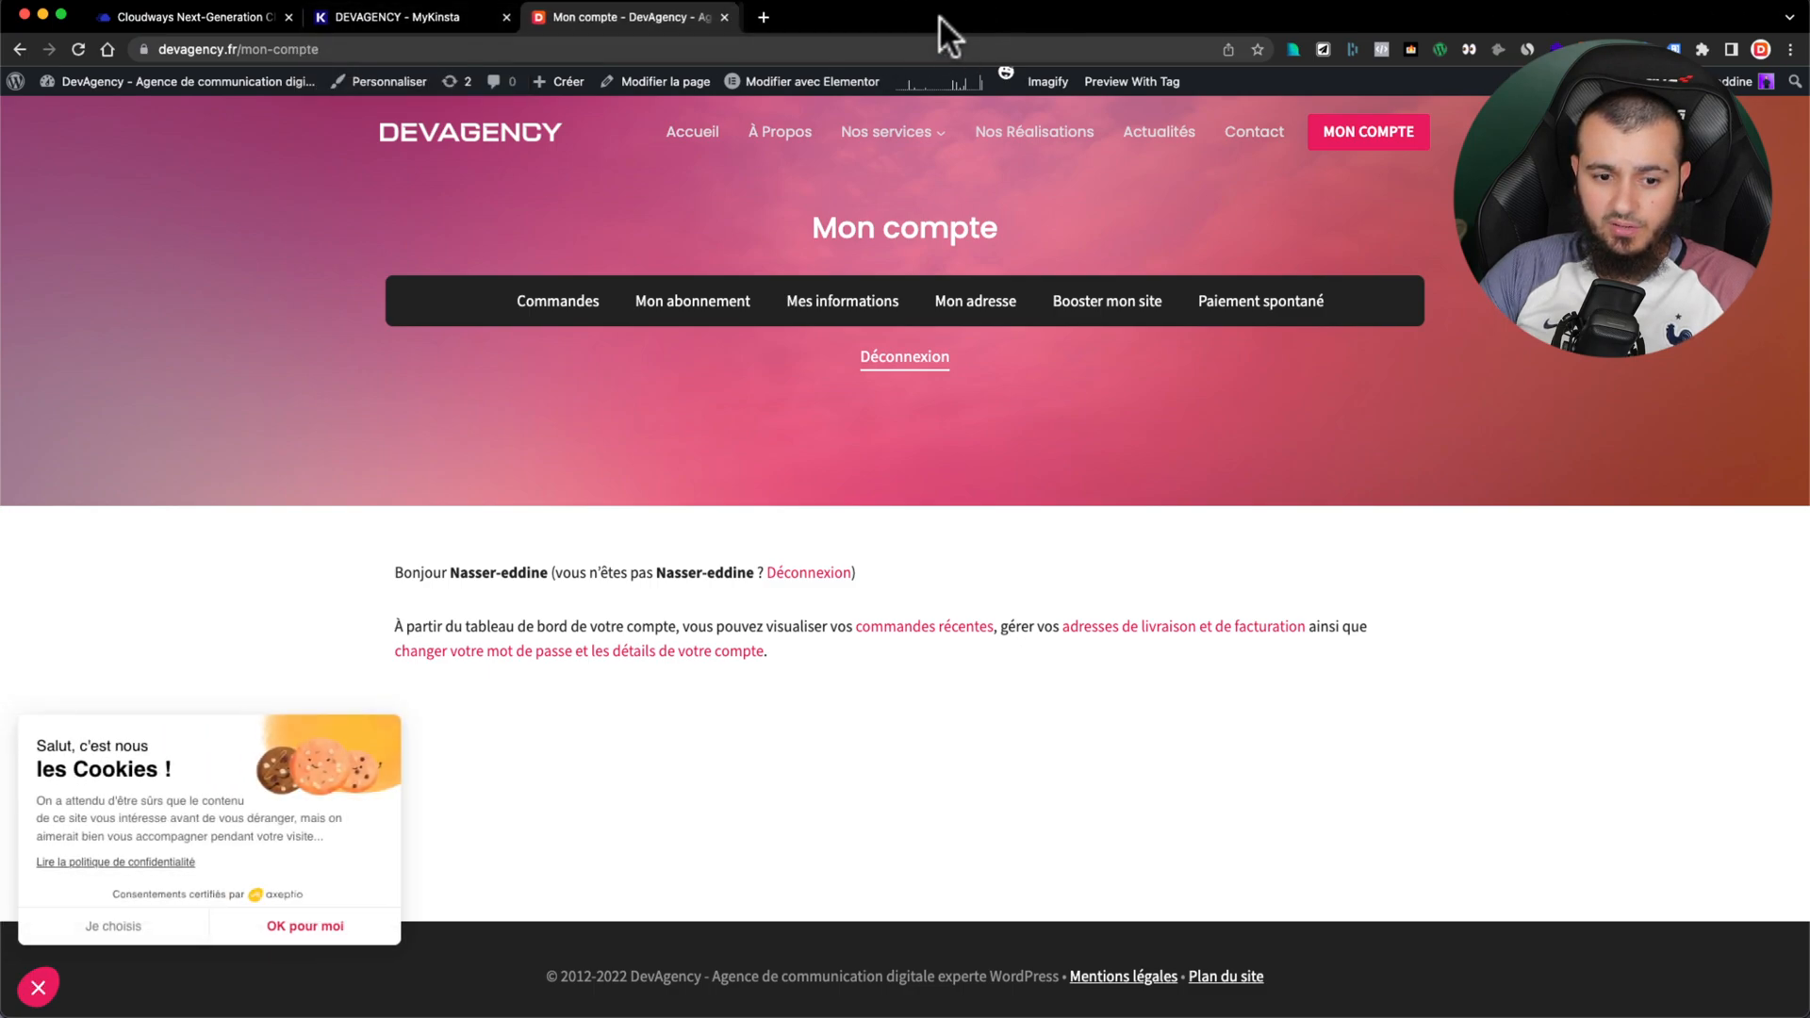
click(320, 928)
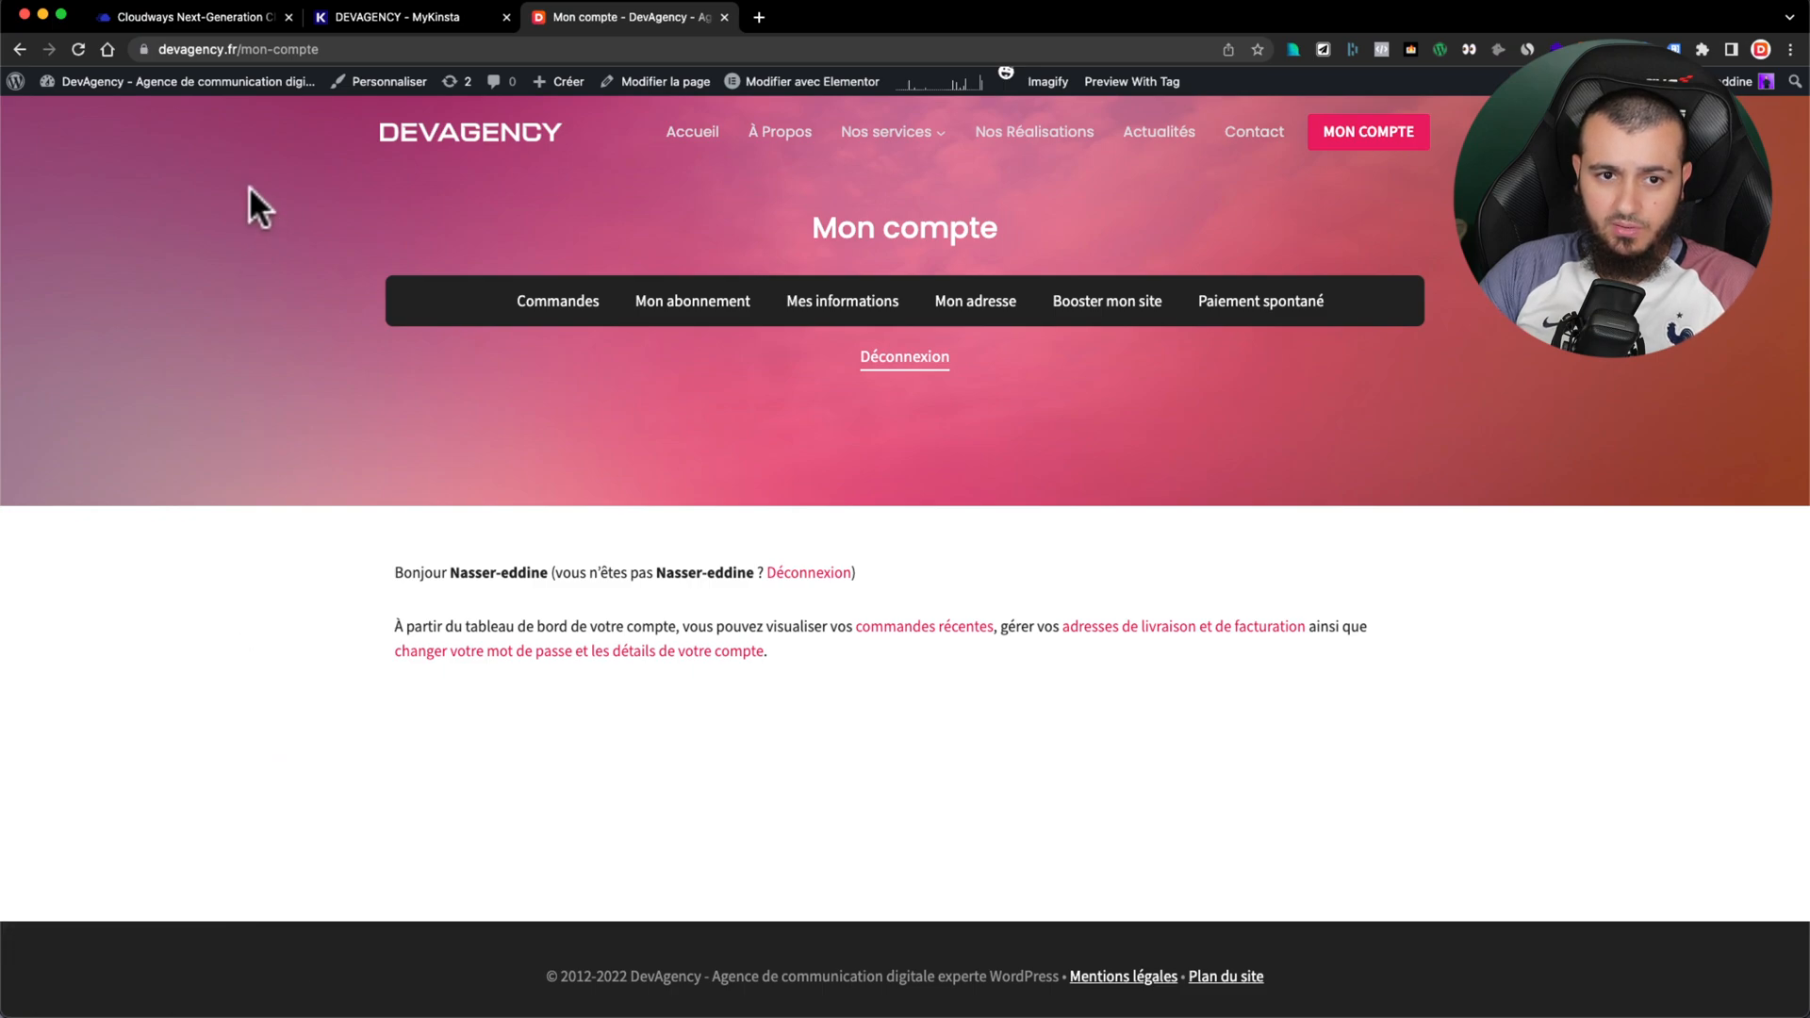
Step: Open the WordPress dashboard on devagency.fr and dismiss the WooCommerce Cart Abandonment recovery notice
mouse_move(141, 83)
click(130, 115)
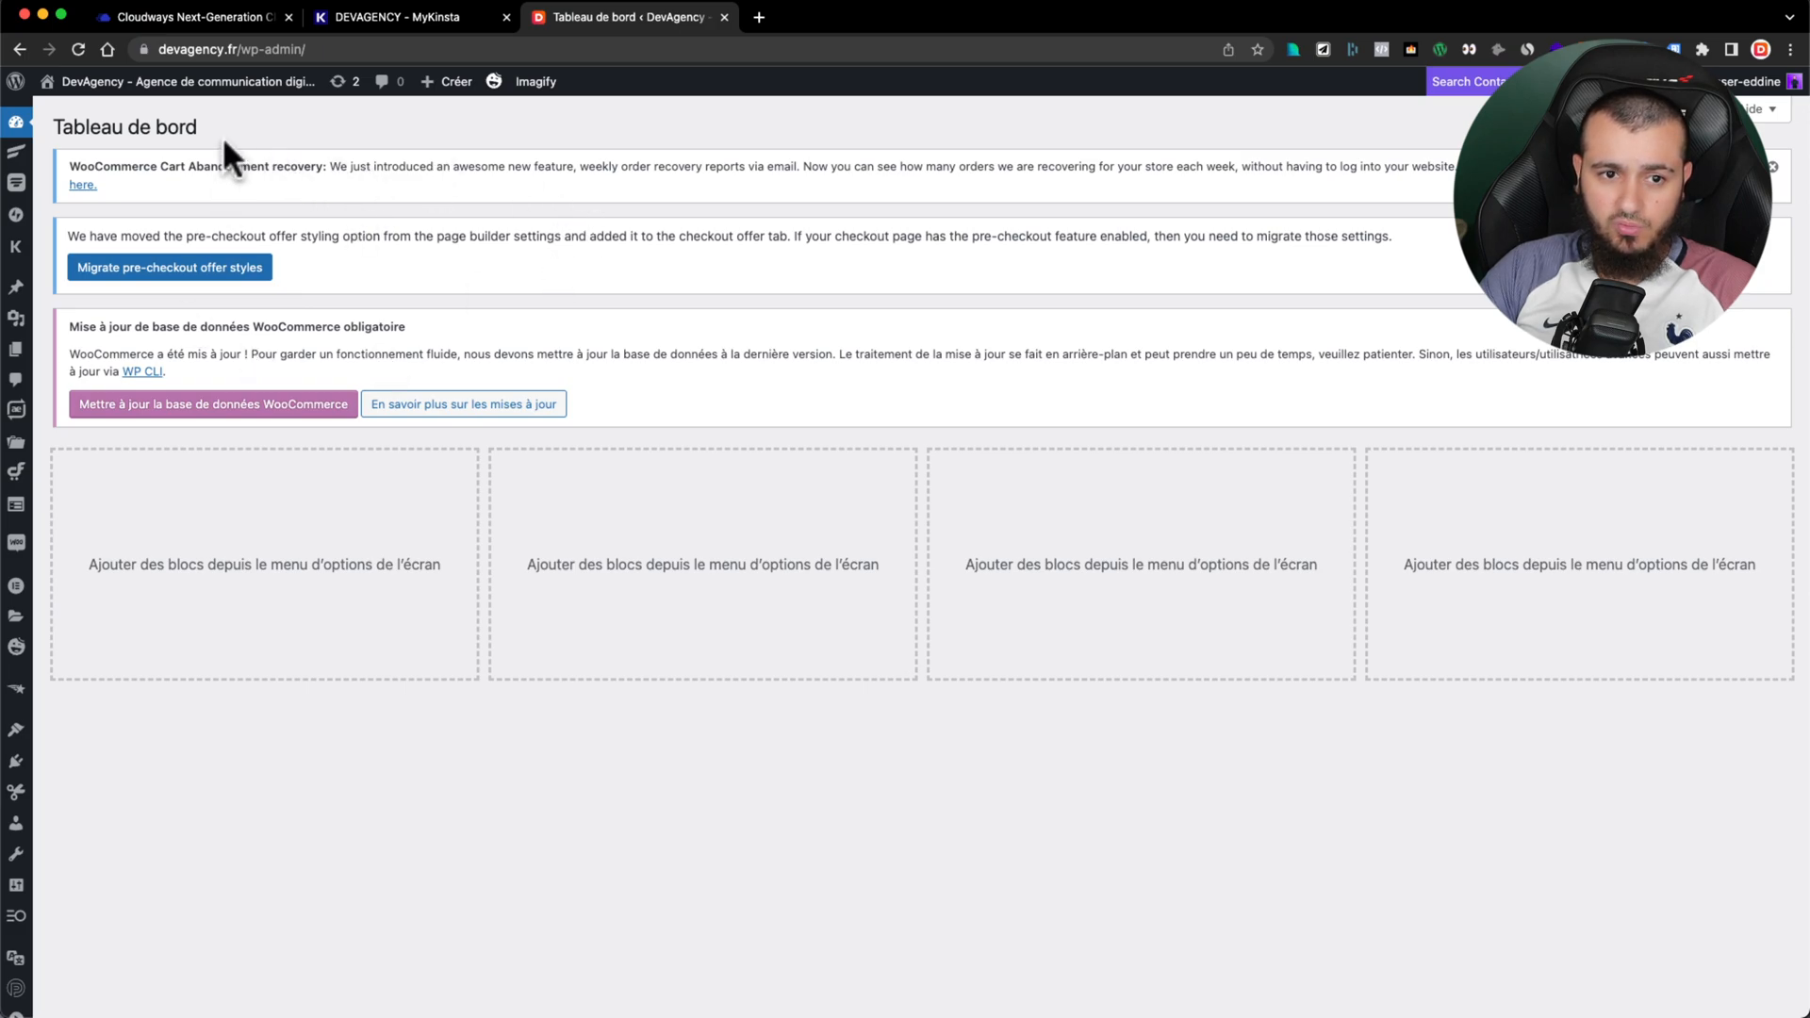
drag(123, 166, 206, 166)
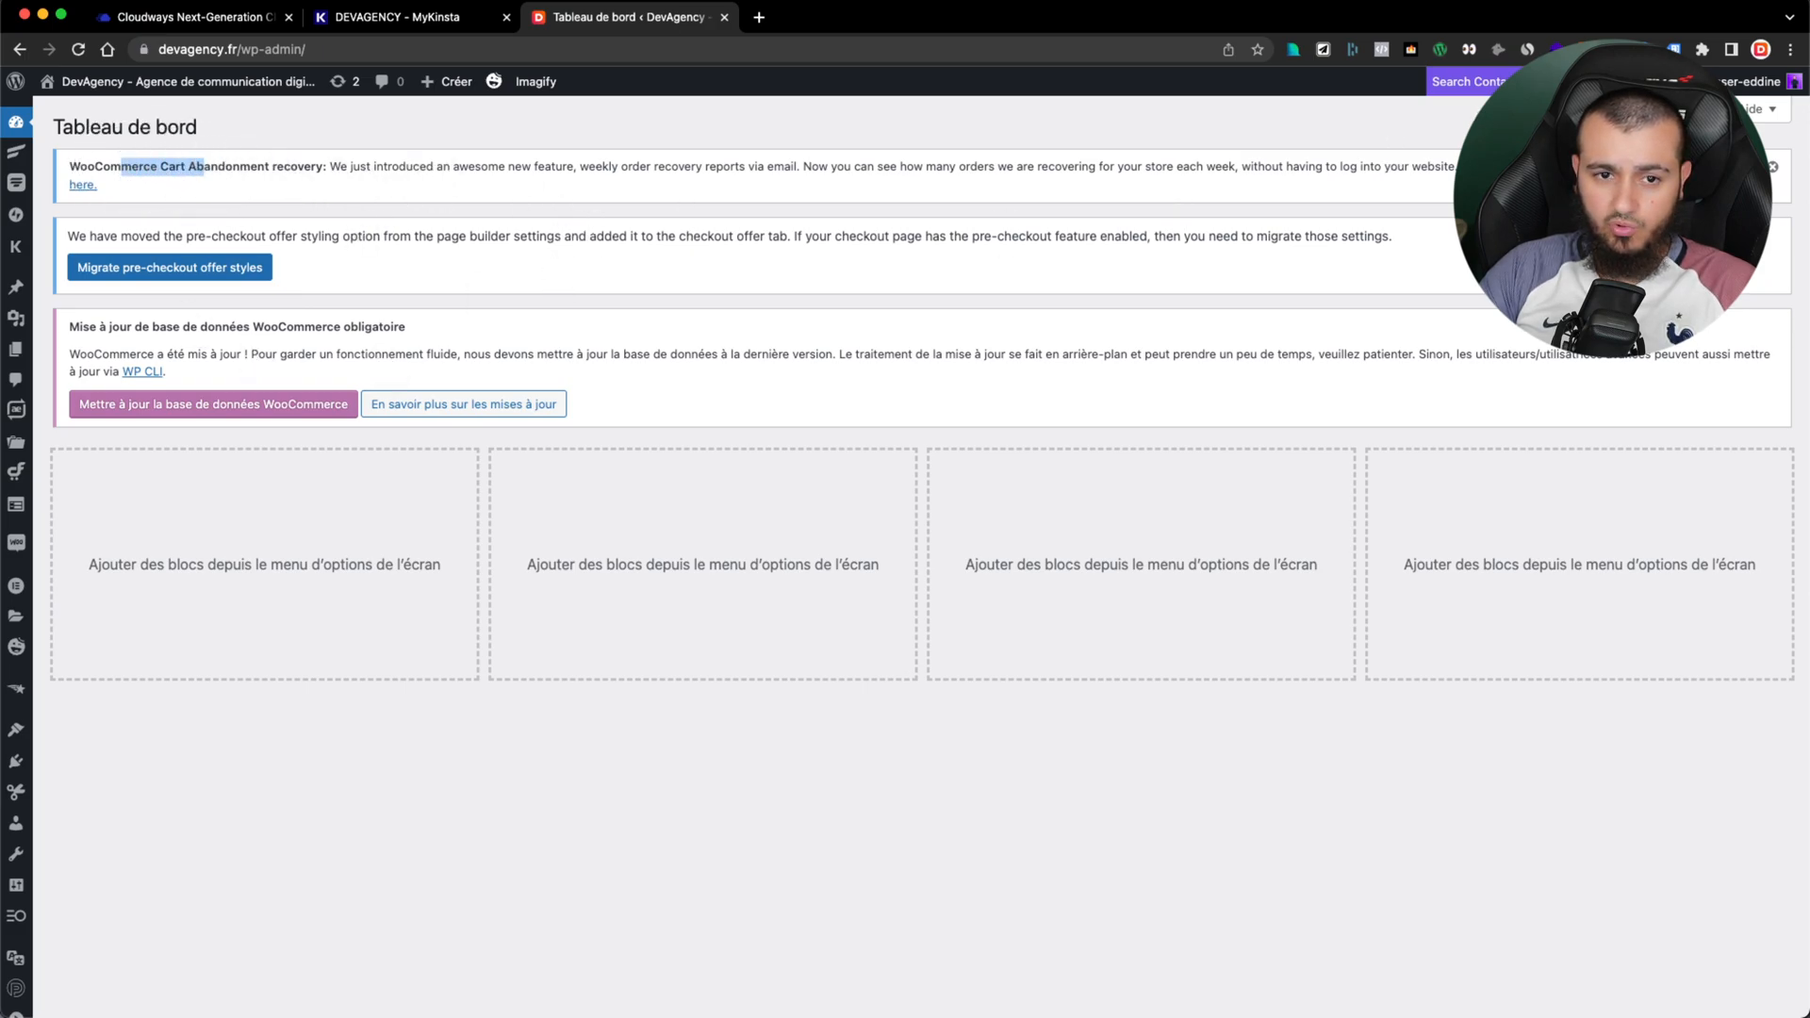
click(1772, 167)
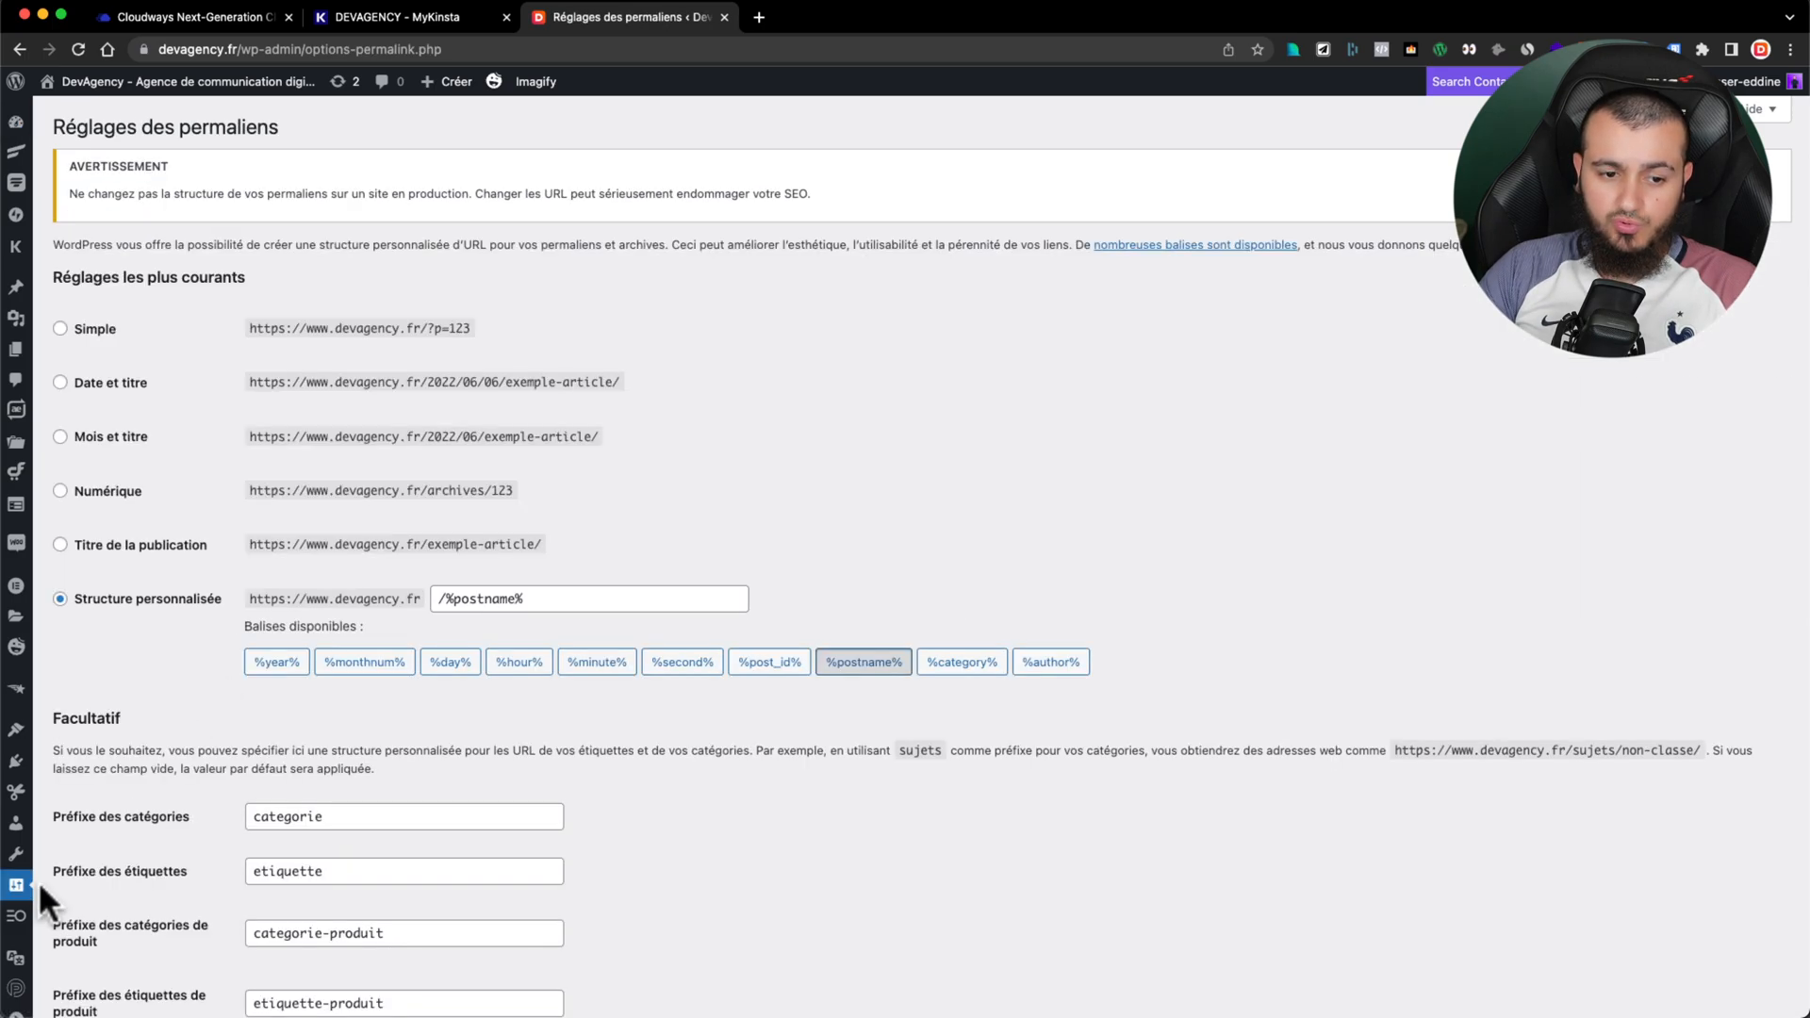
Step: Save the WordPress permalink settings twice, keeping the custom structure /%postname% and the custom product base /produit/
scroll(98, 773, down, 1)
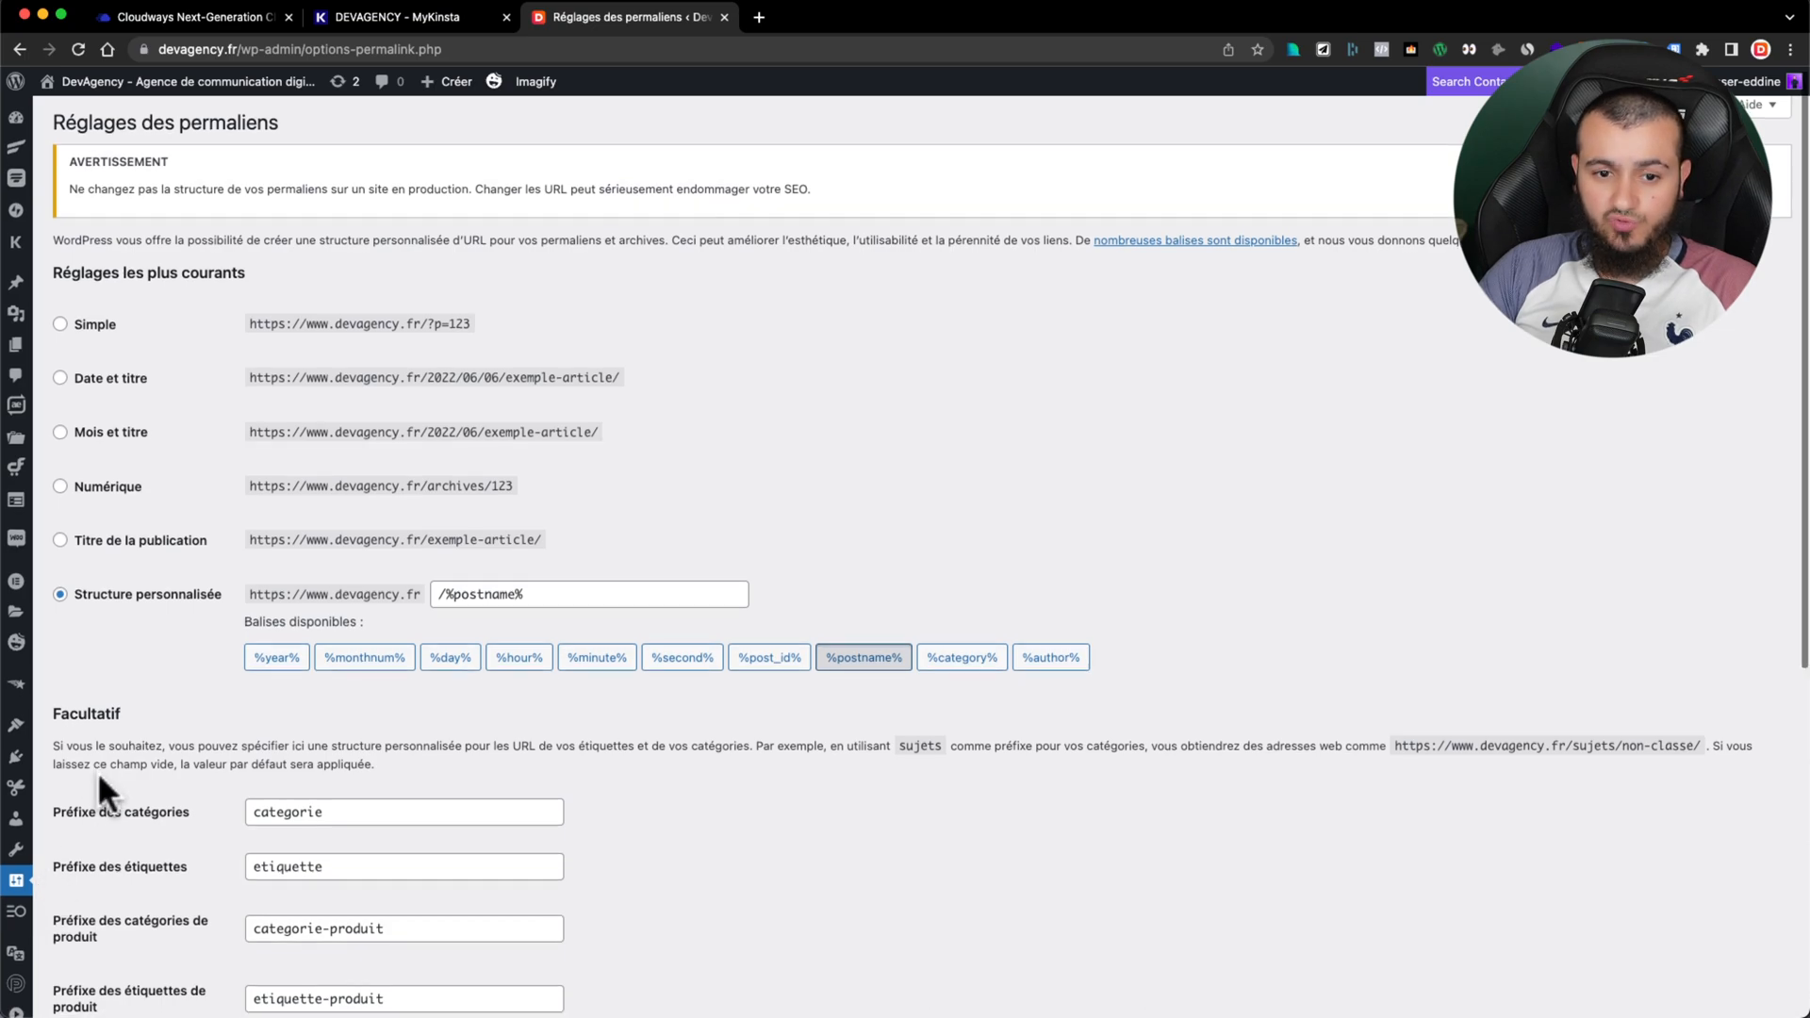
scroll(98, 771, down, 10)
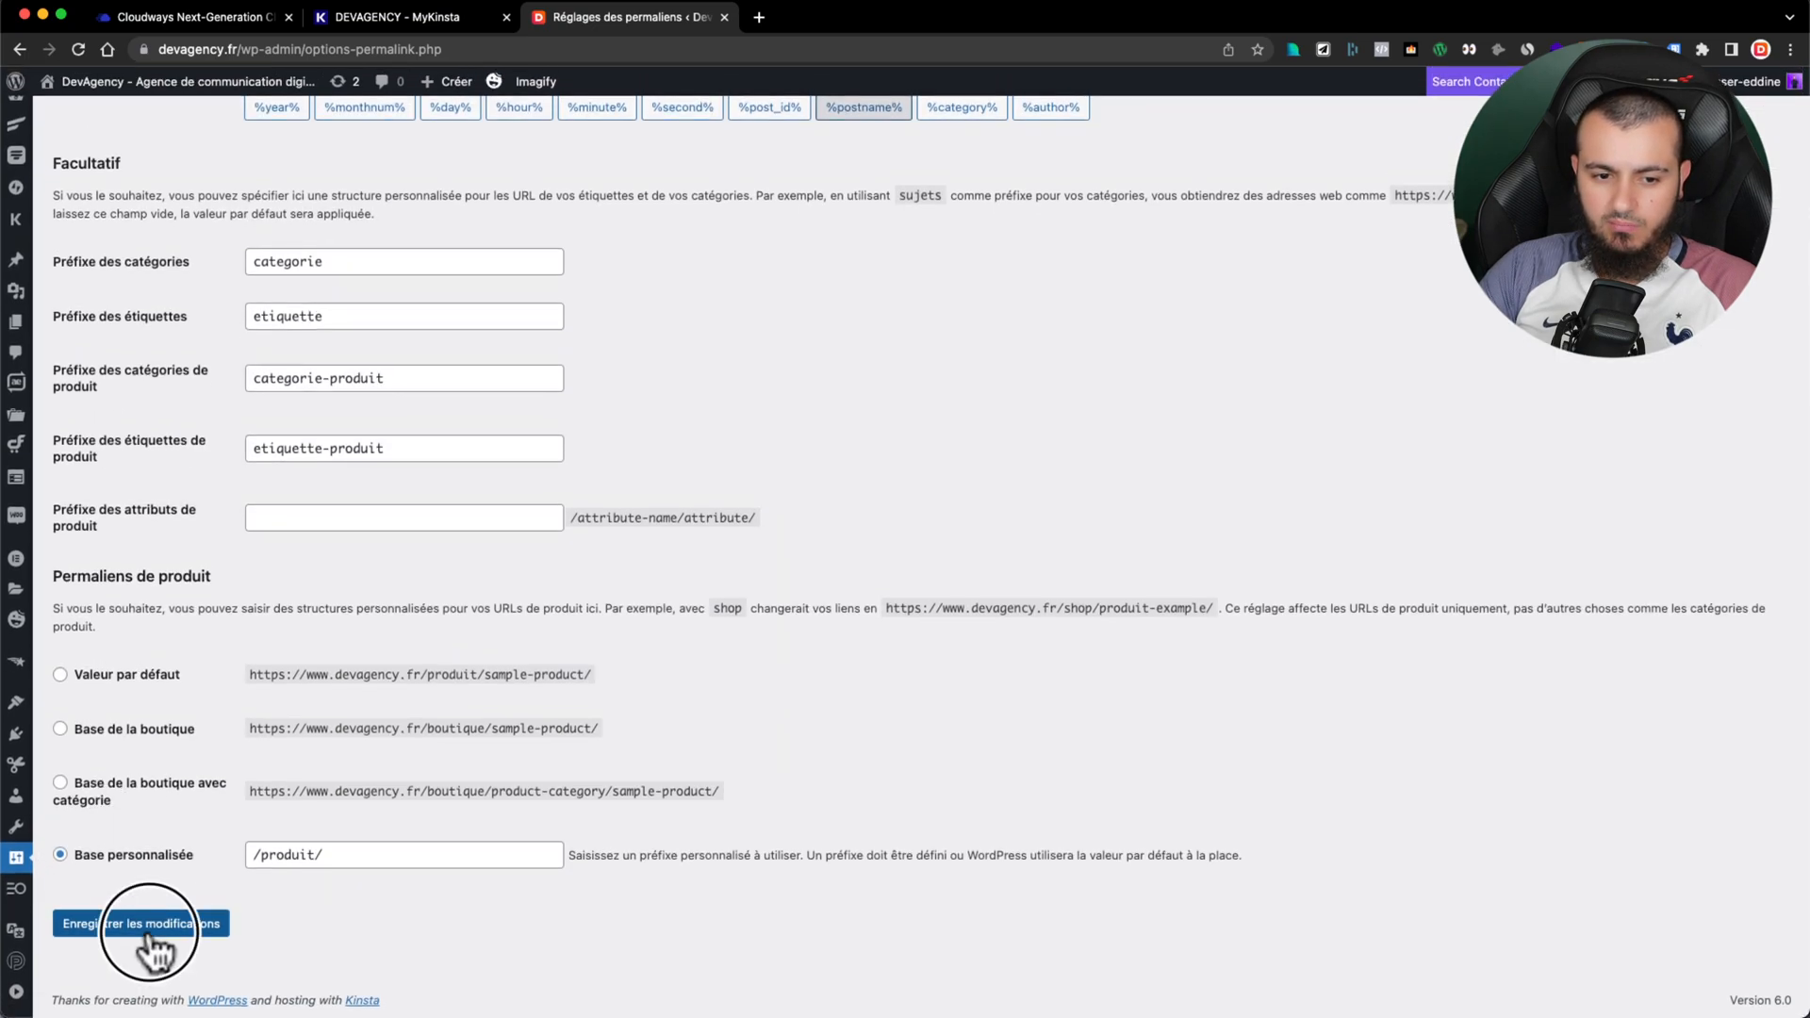
click(149, 929)
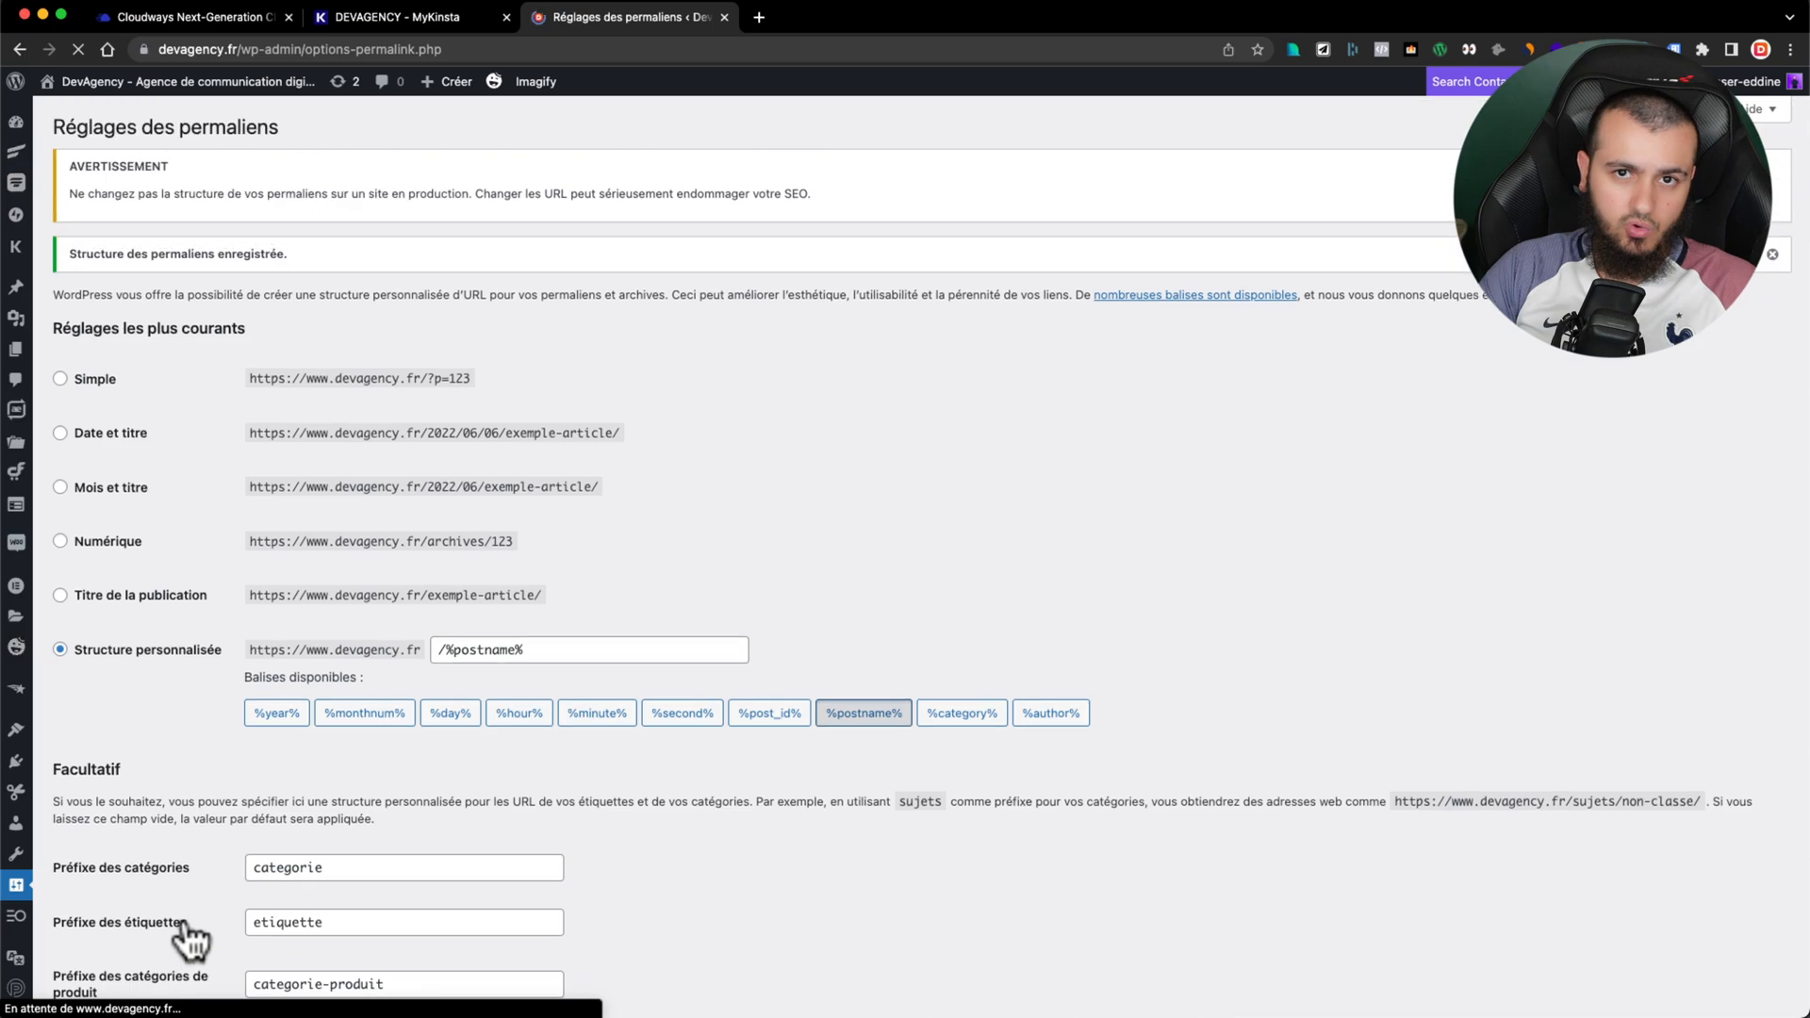
scroll(177, 933, down, 10)
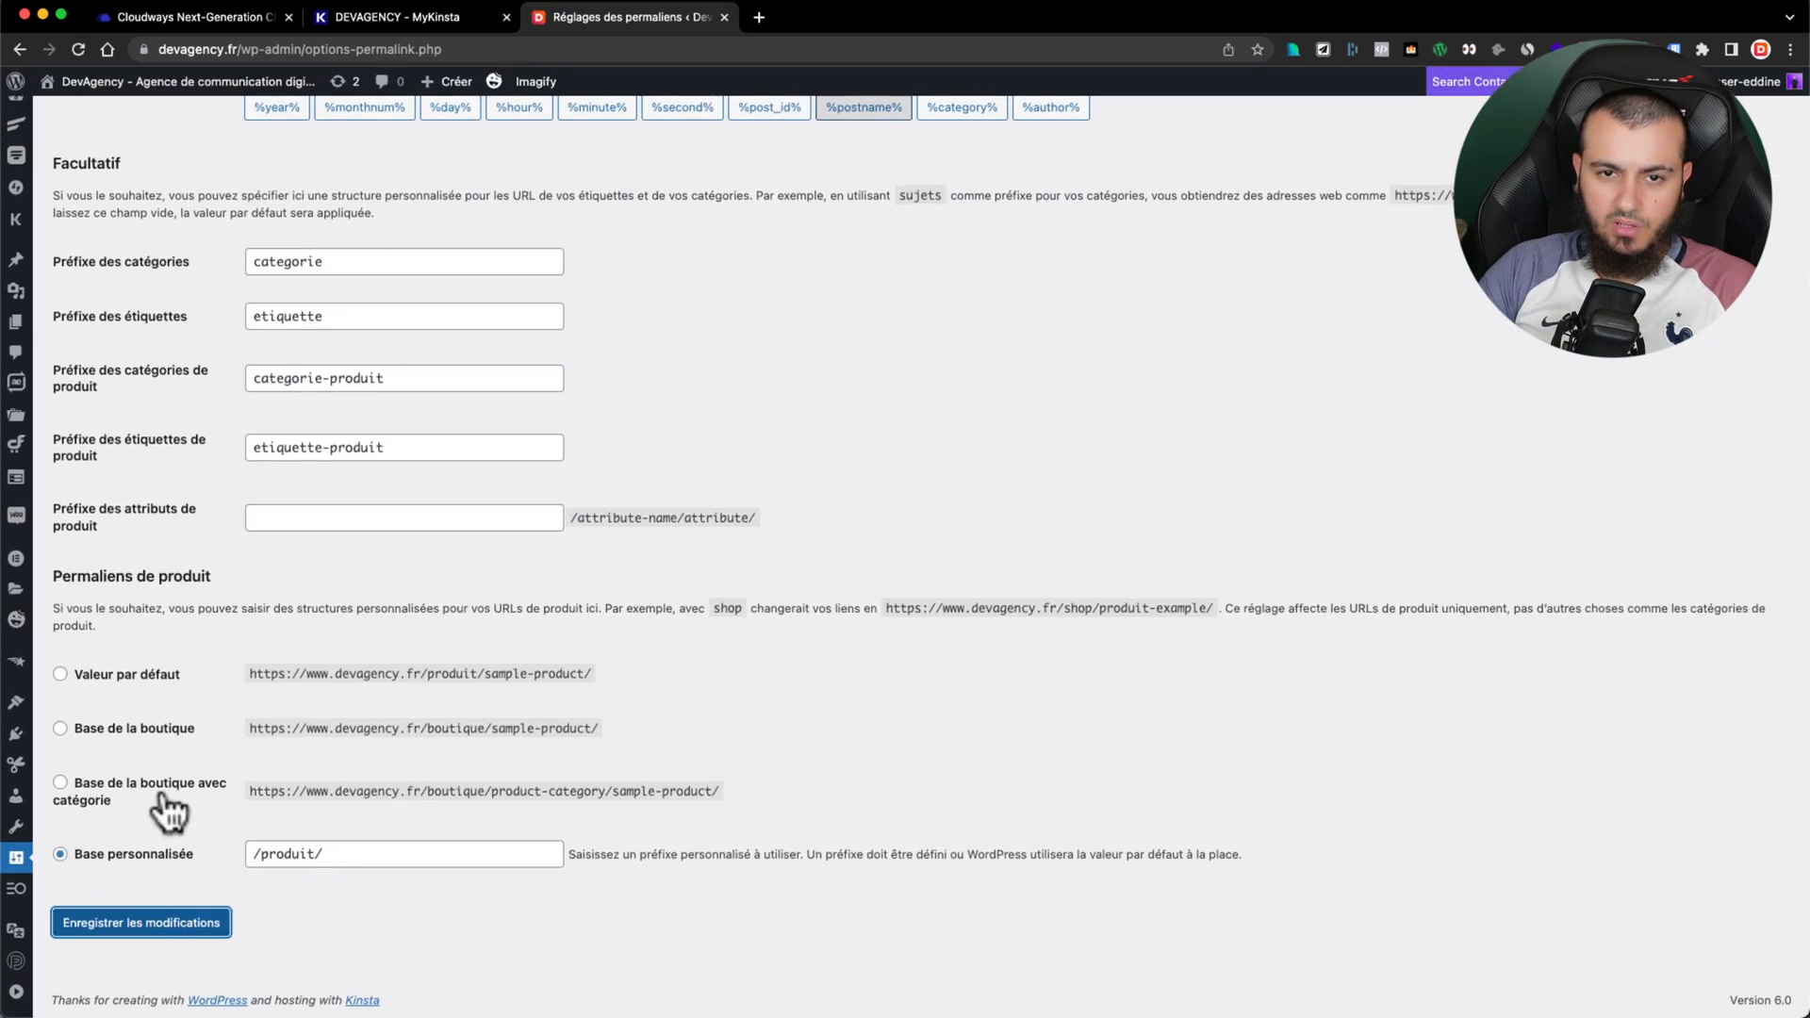
click(104, 928)
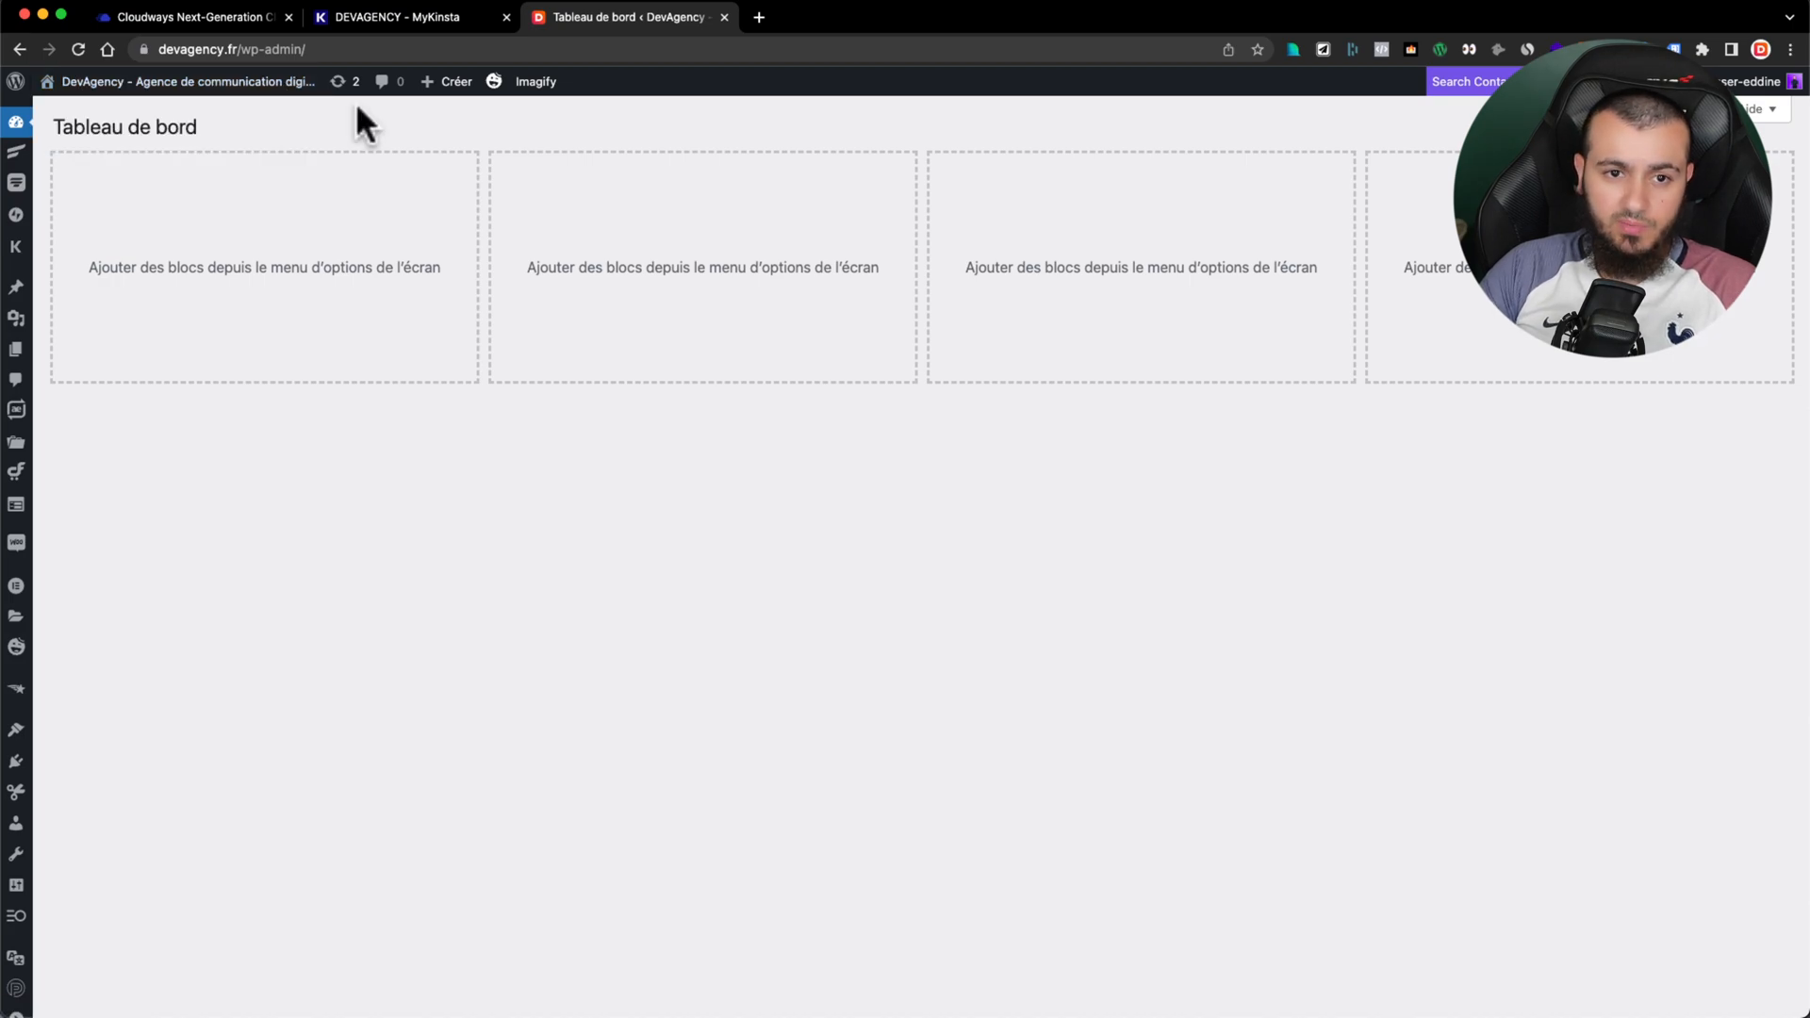
Step: Switch to Cloudways and delete the DEVAGENCY.FR application, entering DELETE as the removal confirmation
click(228, 16)
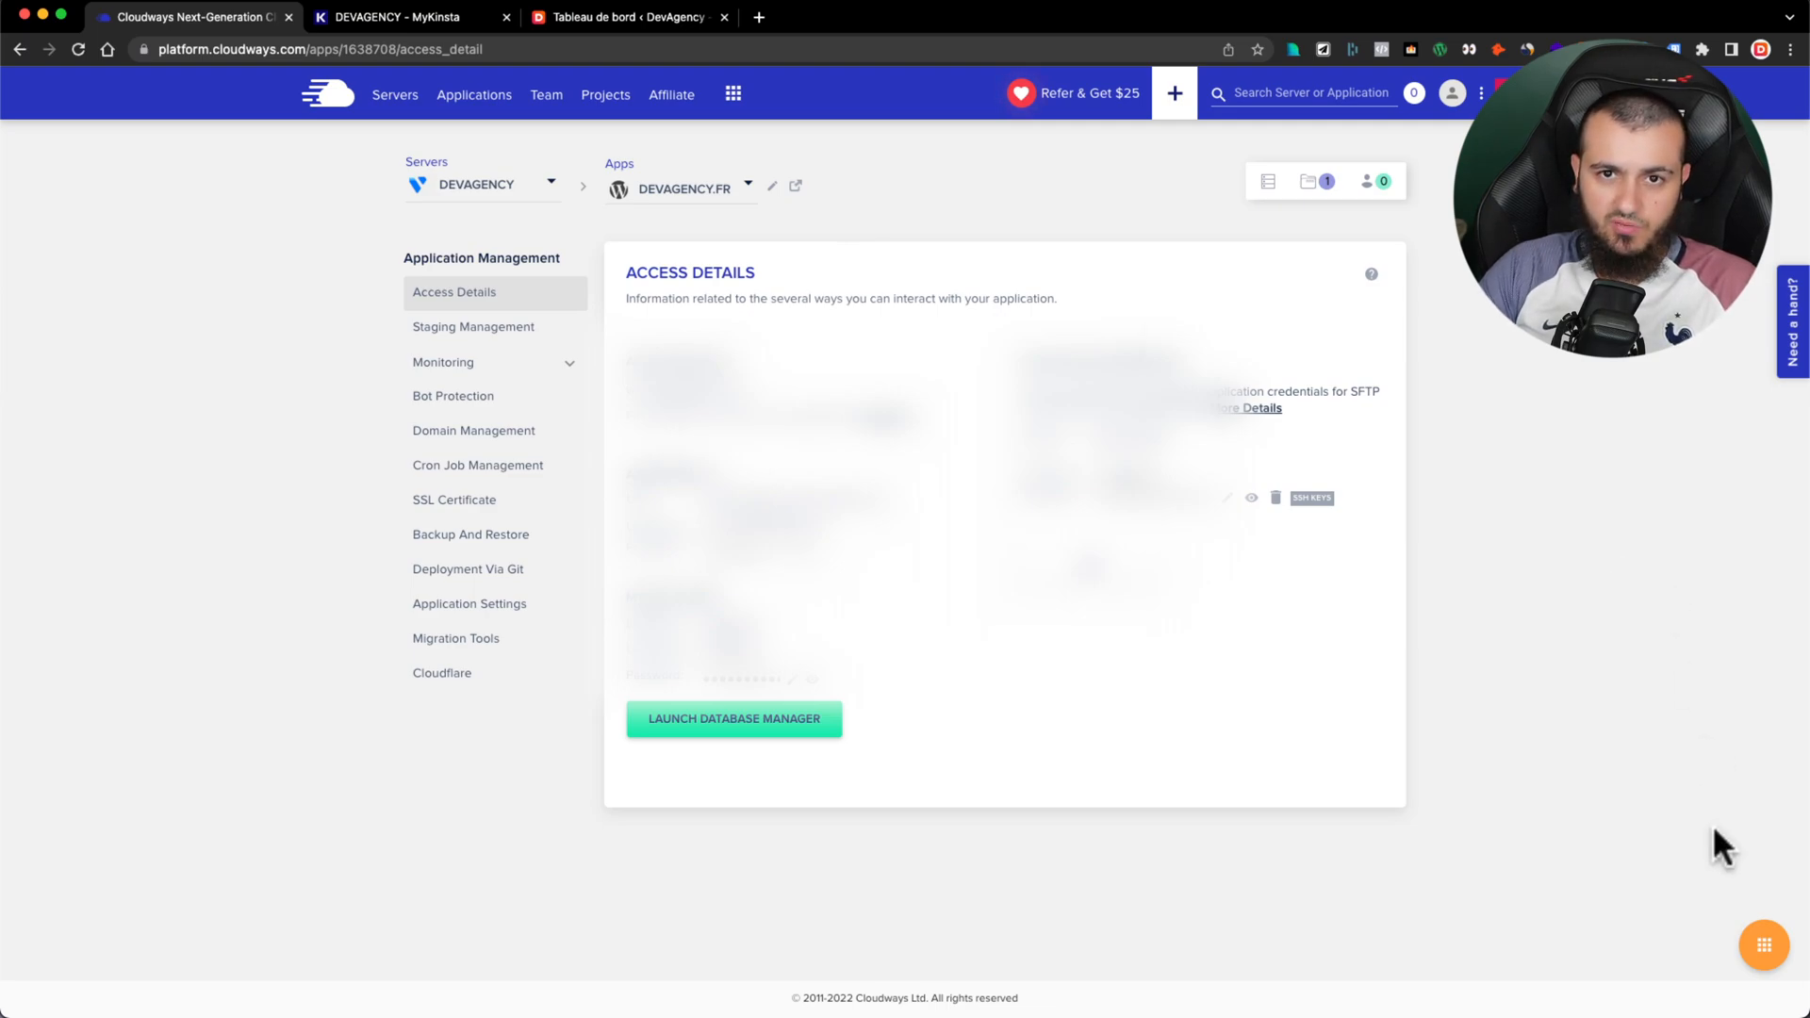
mouse_move(1747, 956)
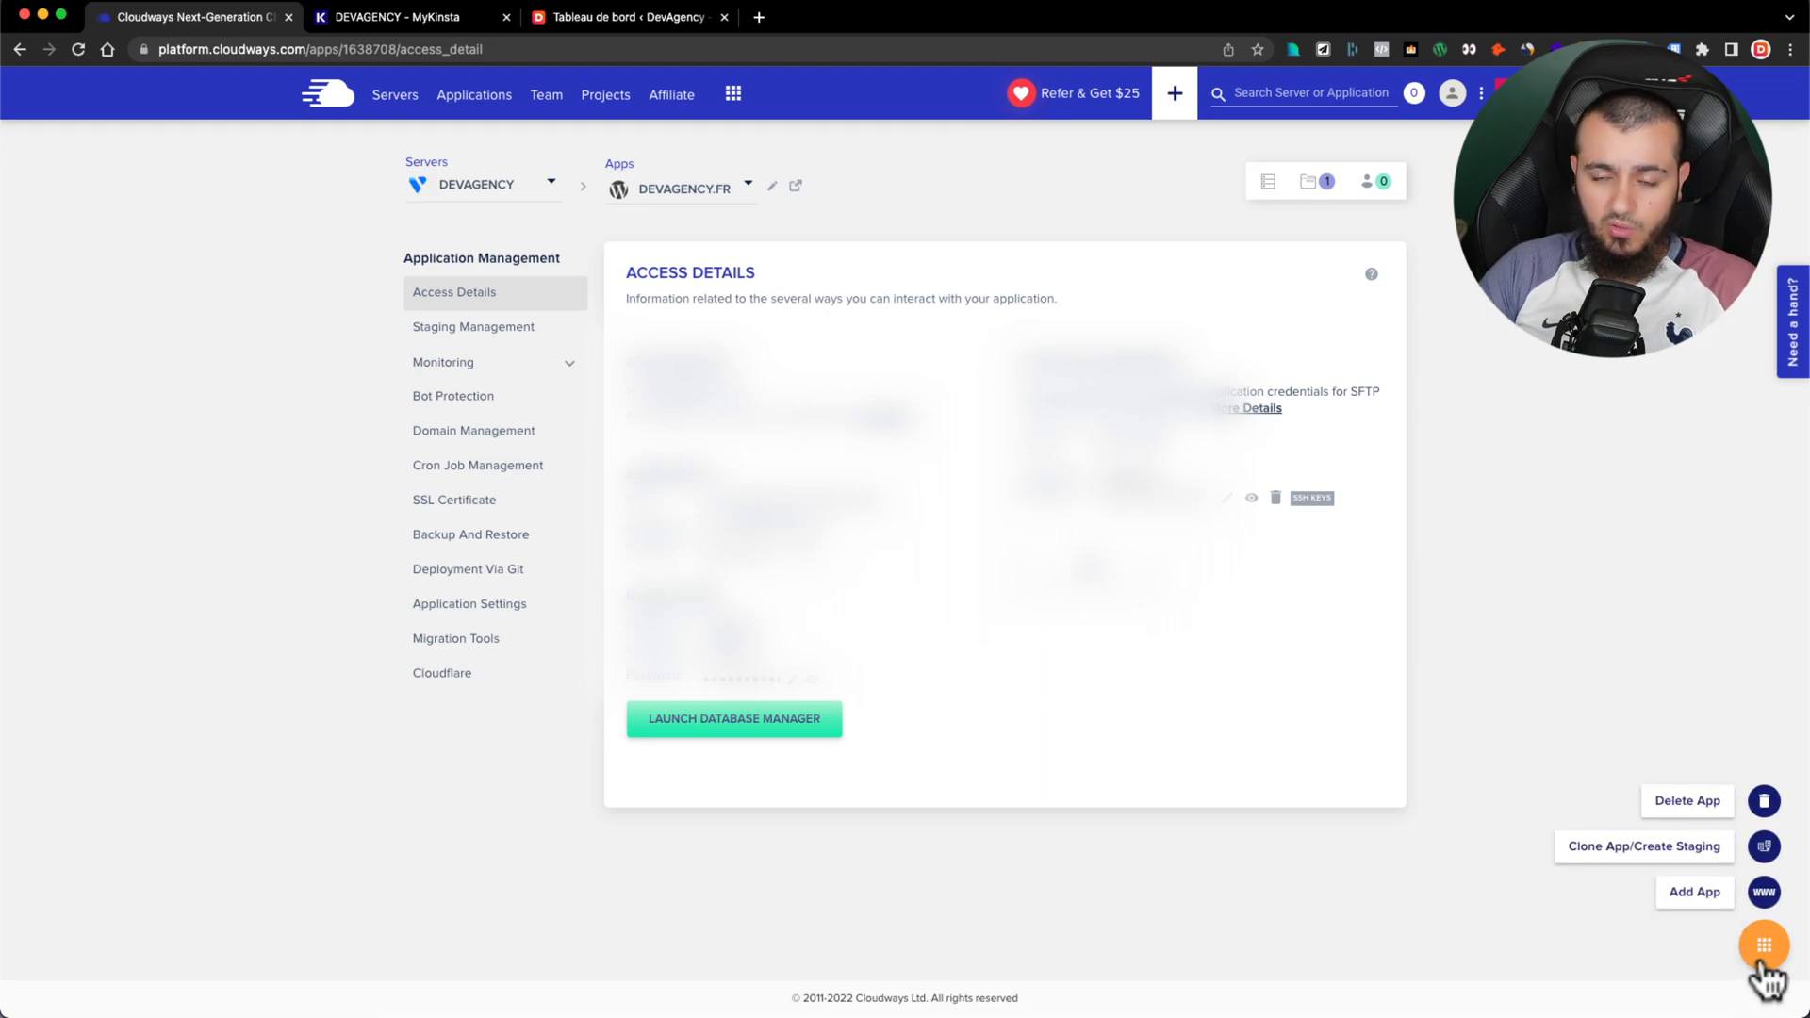
click(1764, 803)
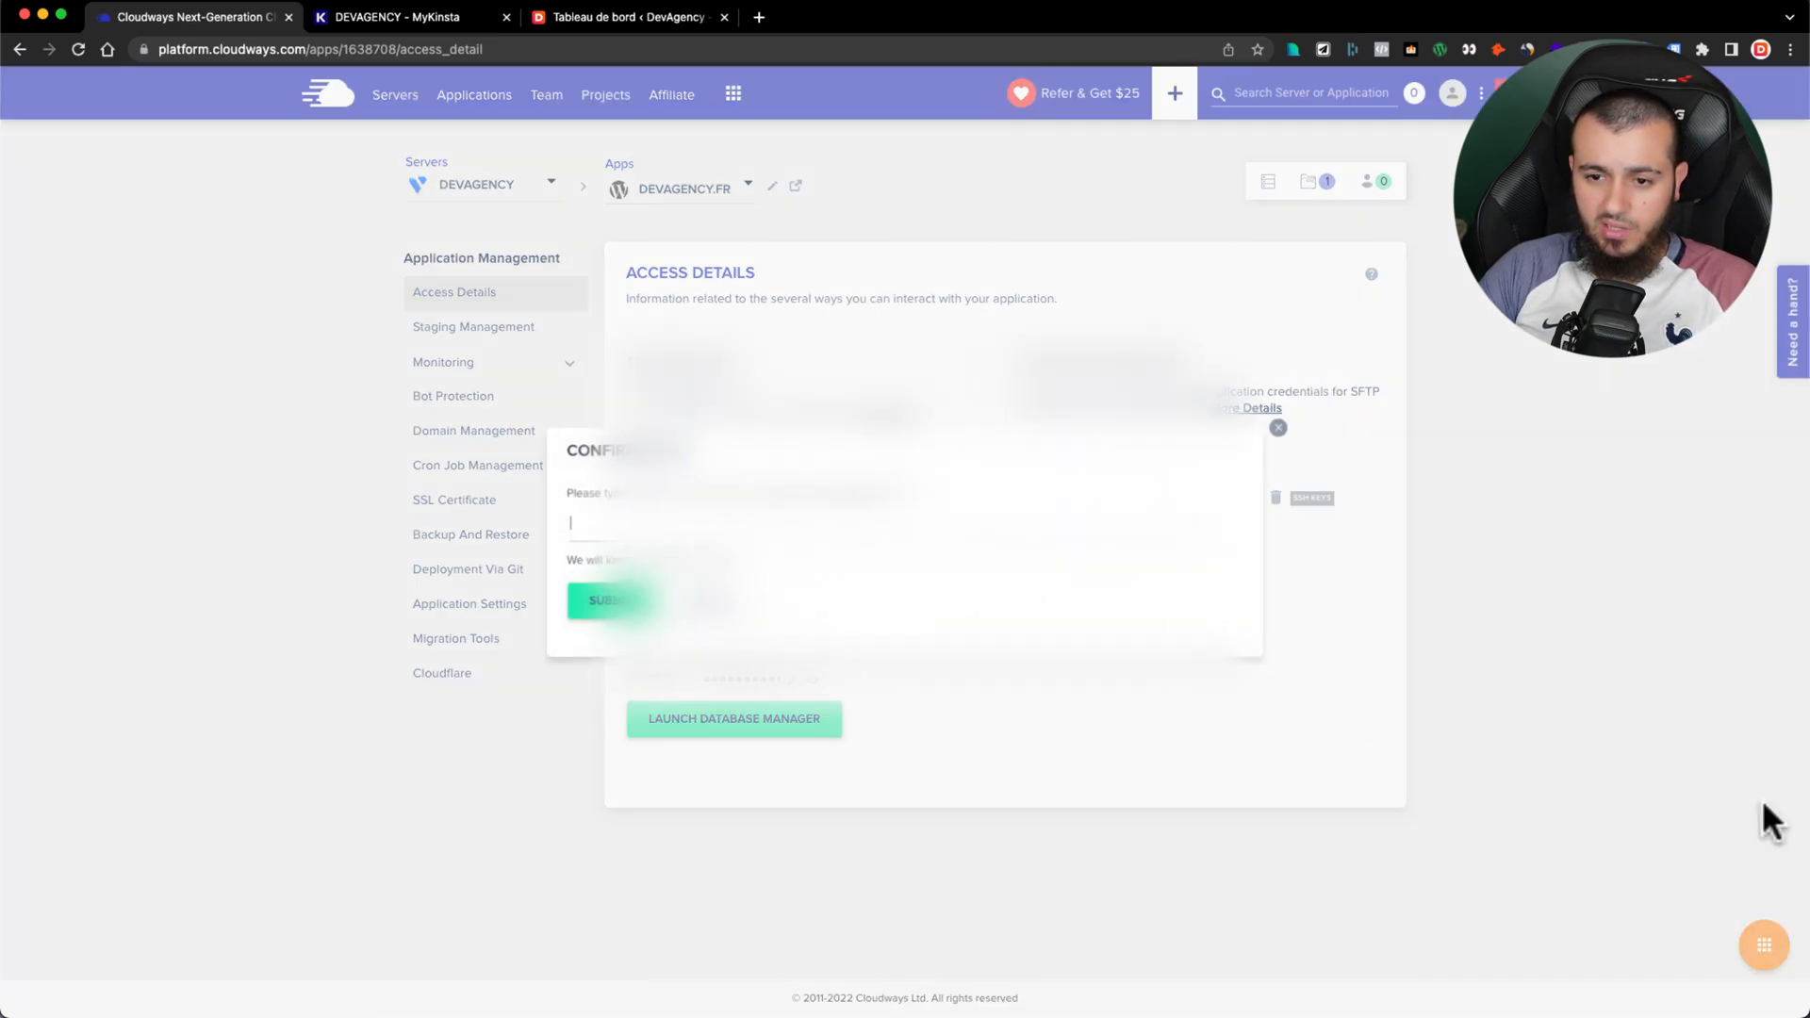
text(DELETE)
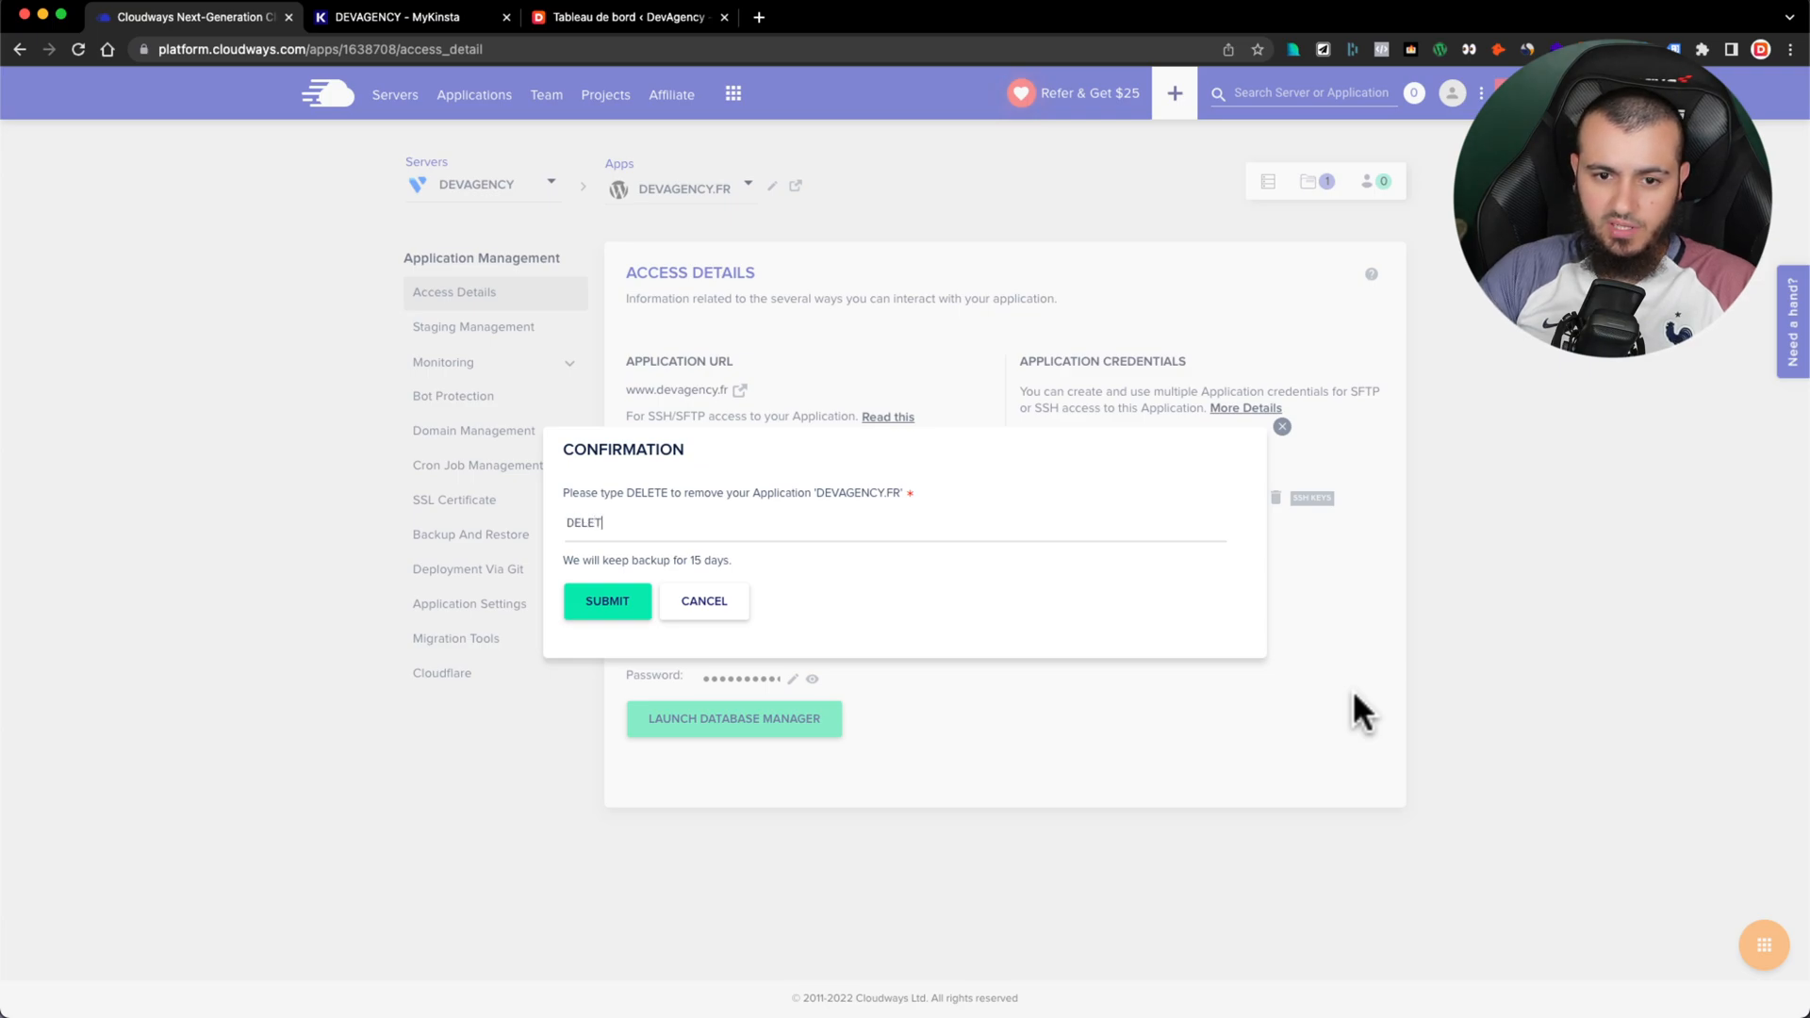
click(604, 604)
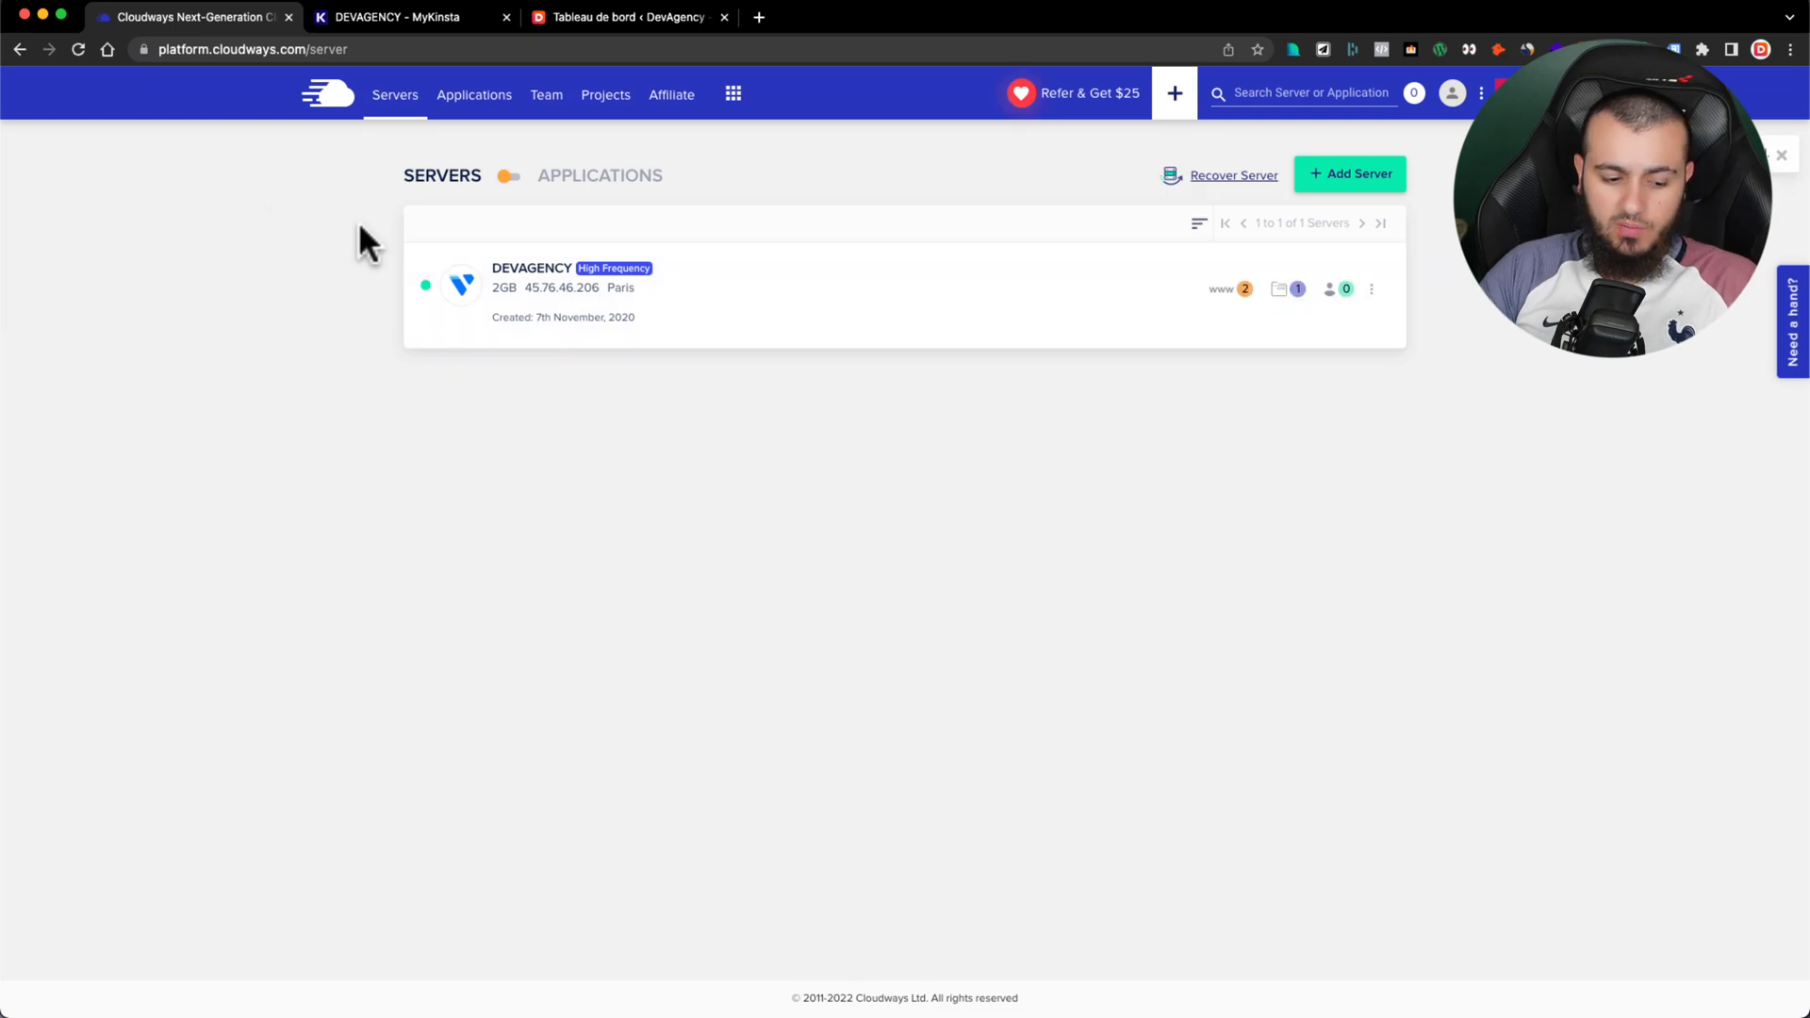
drag(1588, 153, 1637, 154)
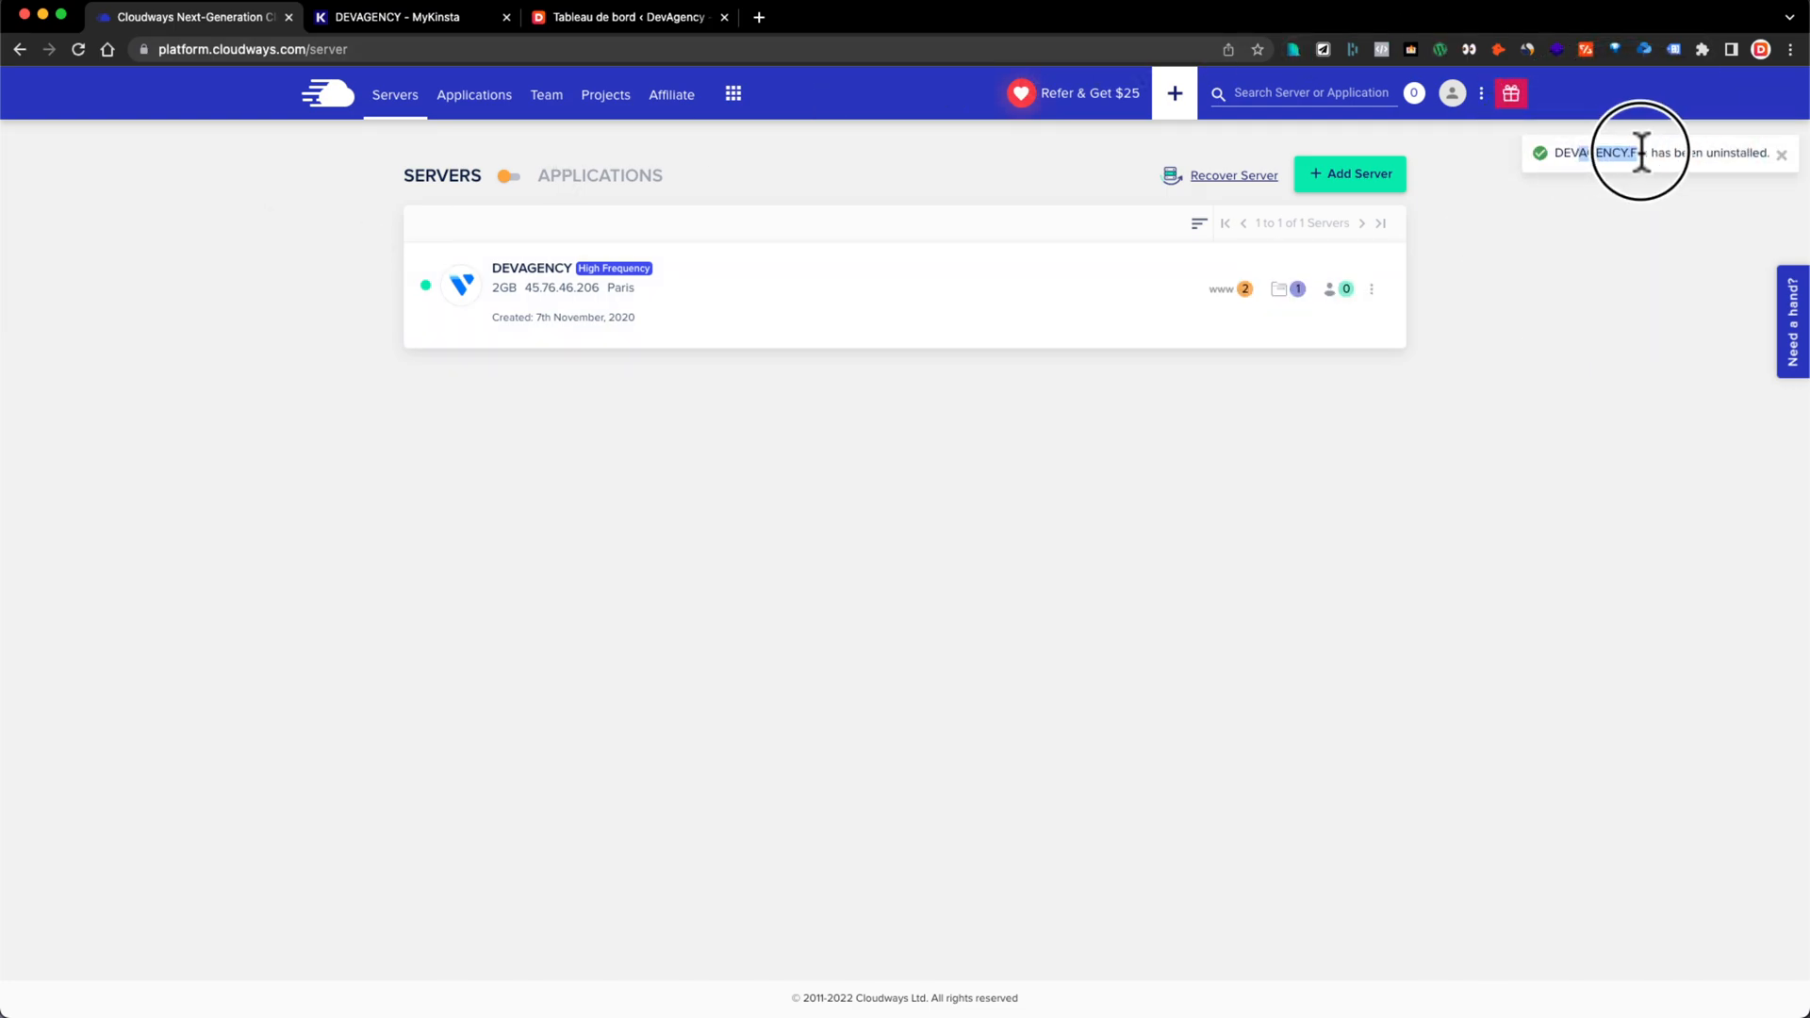
Step: Return to the WordPress dashboard, visit the live DevAgency homepage, and follow its À Propos link
click(598, 24)
mouse_move(105, 85)
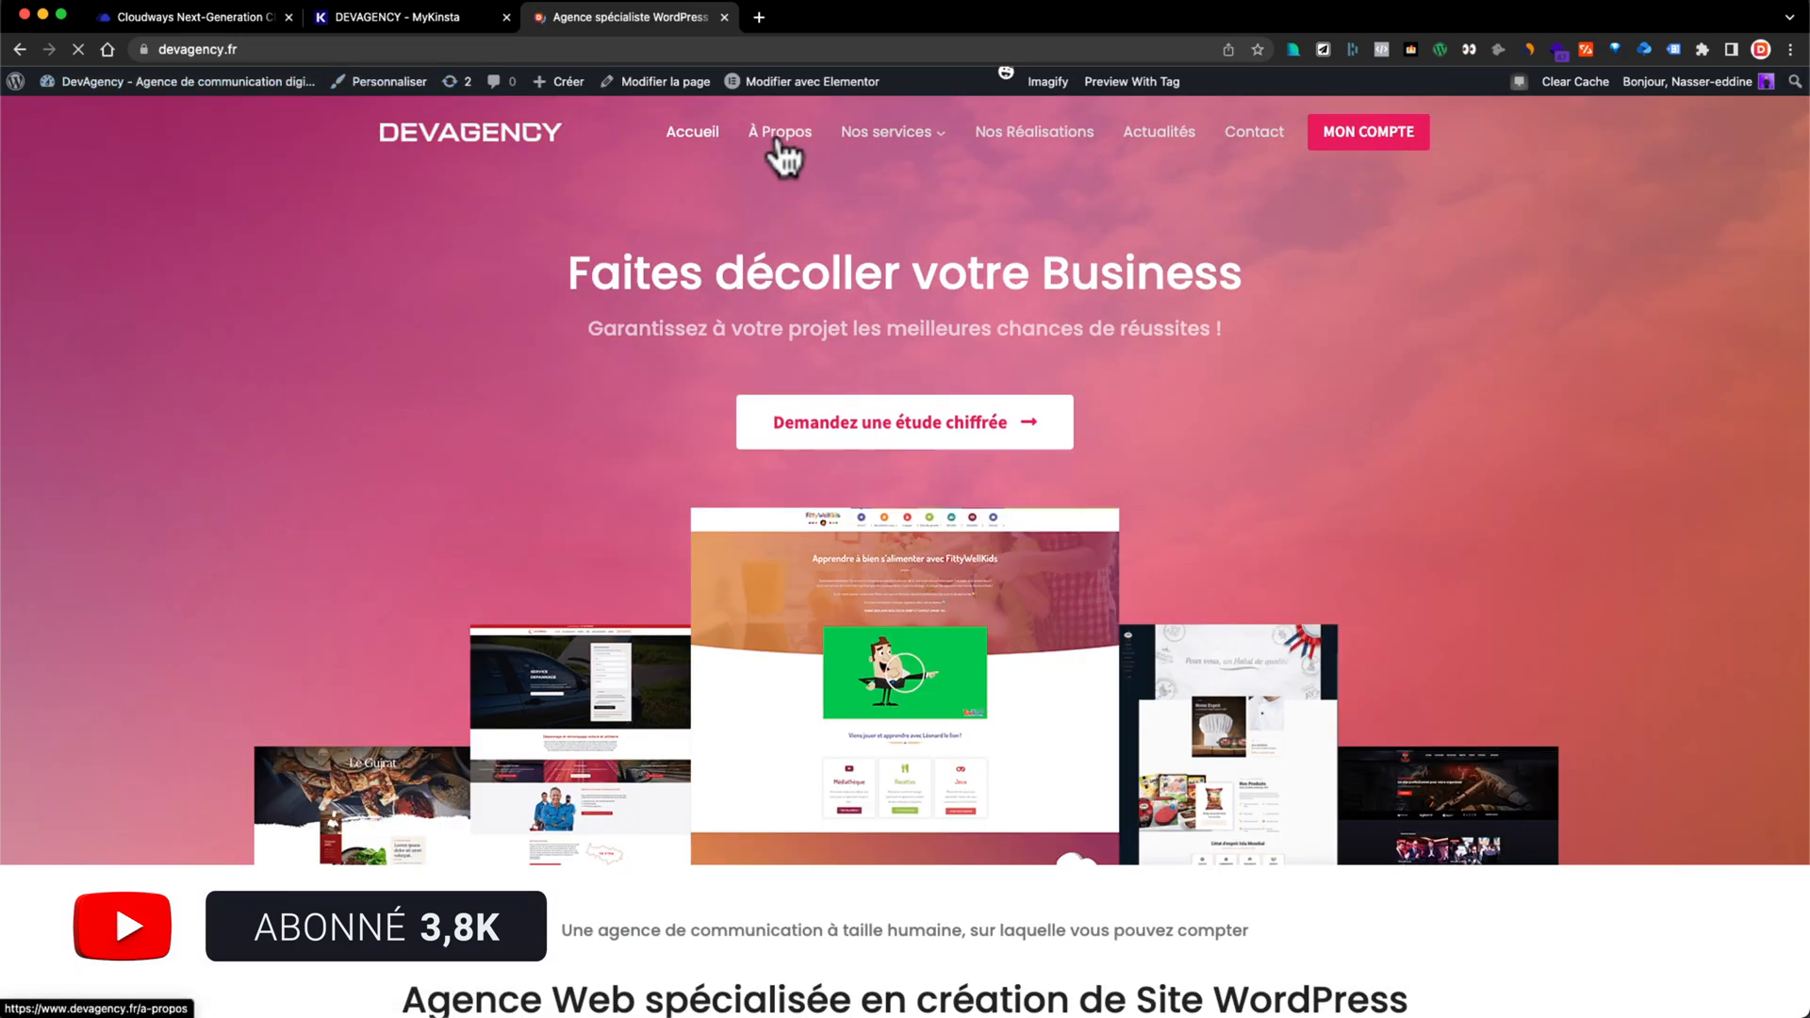
click(789, 137)
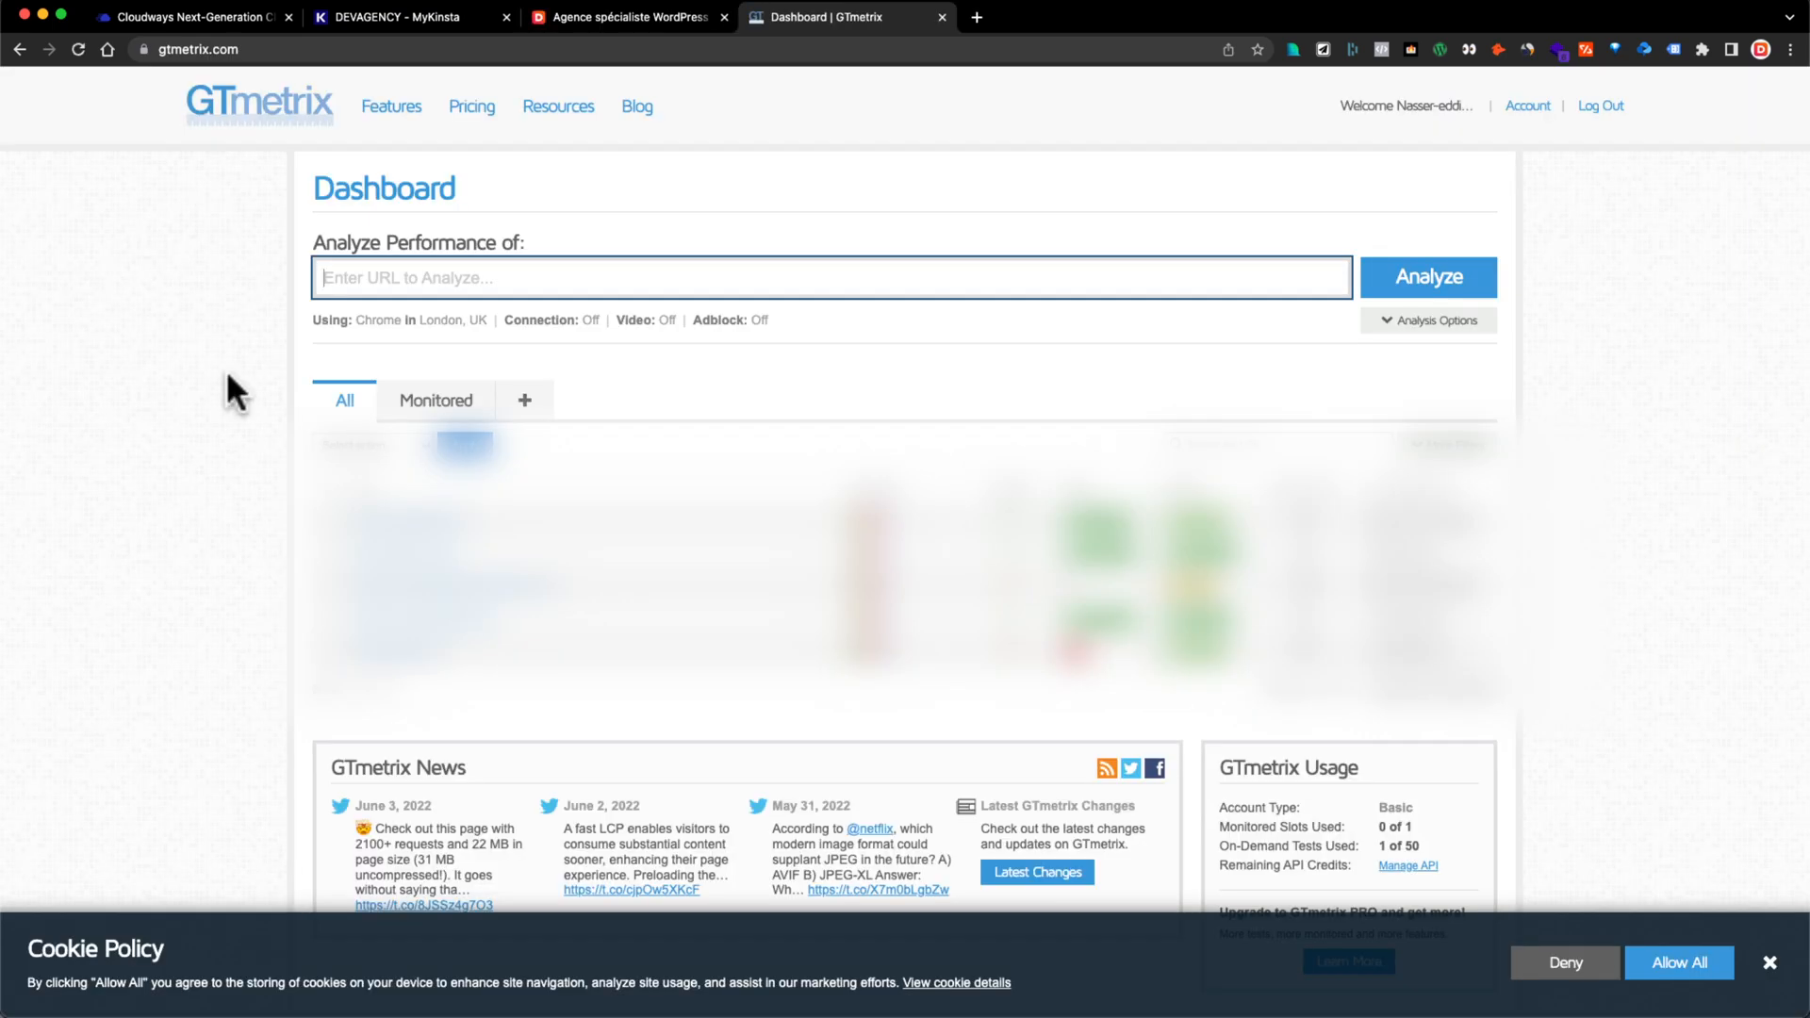
key(super+v)
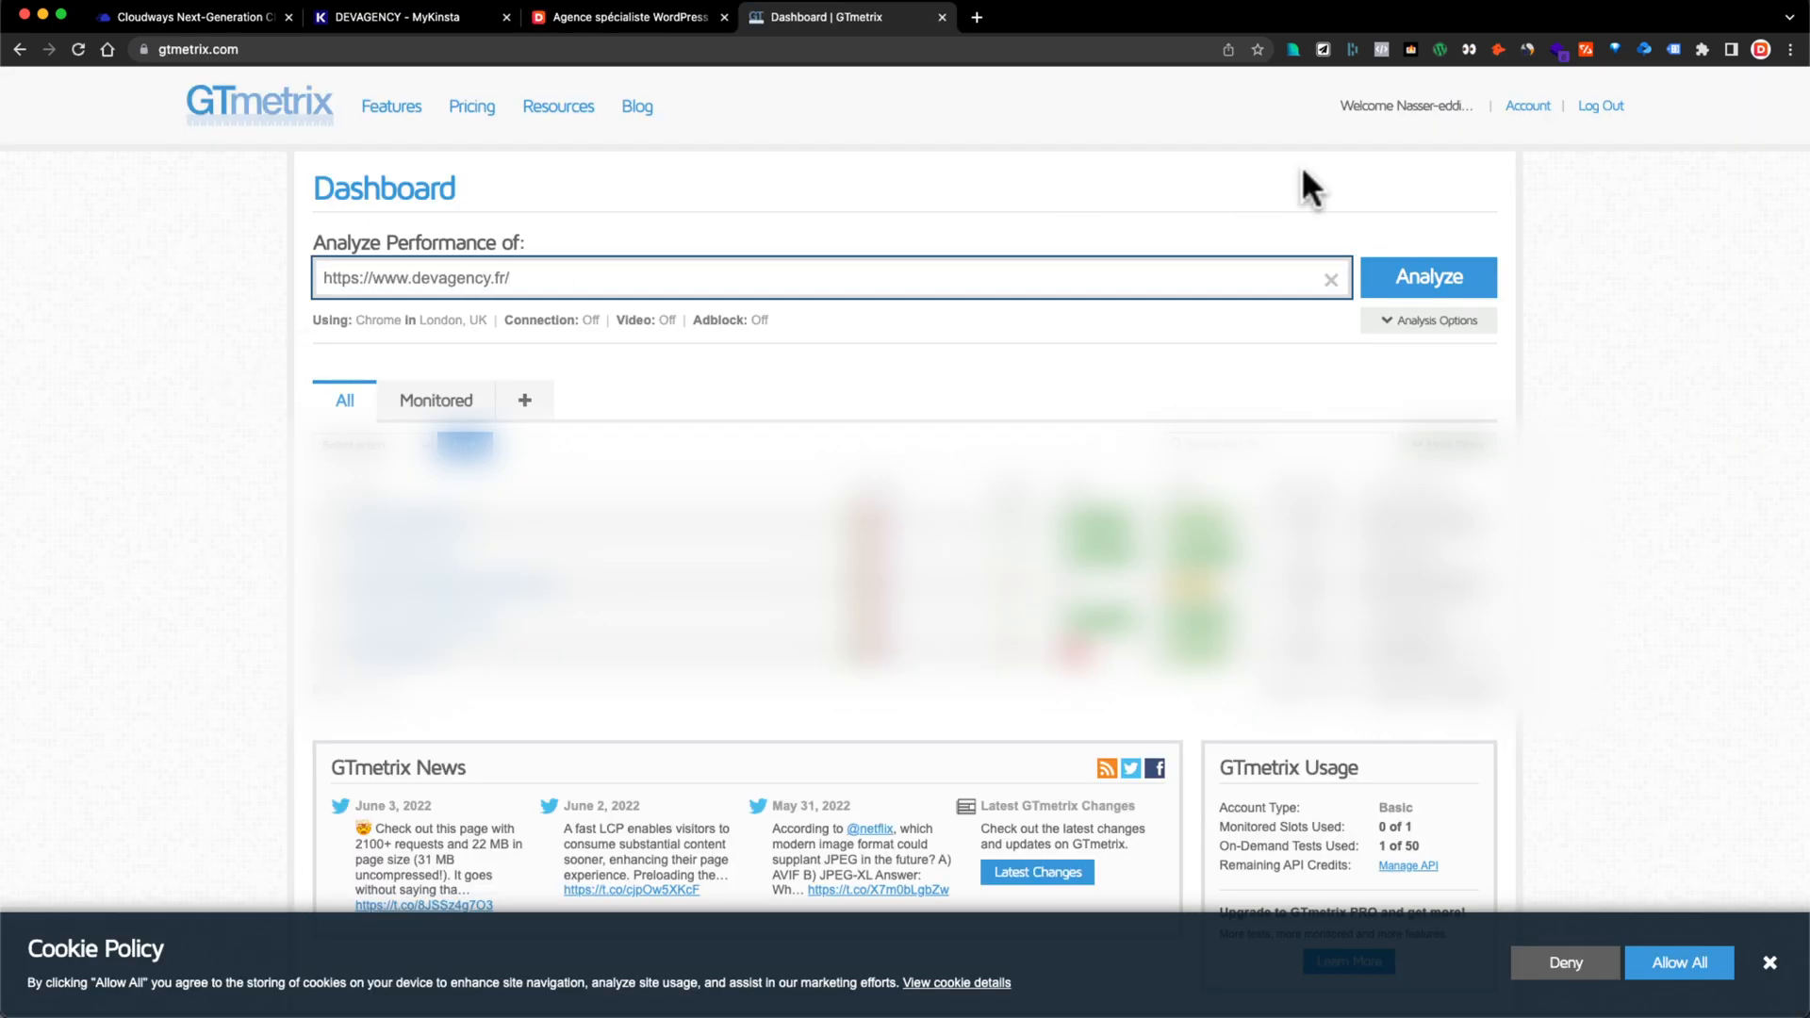
click(1476, 277)
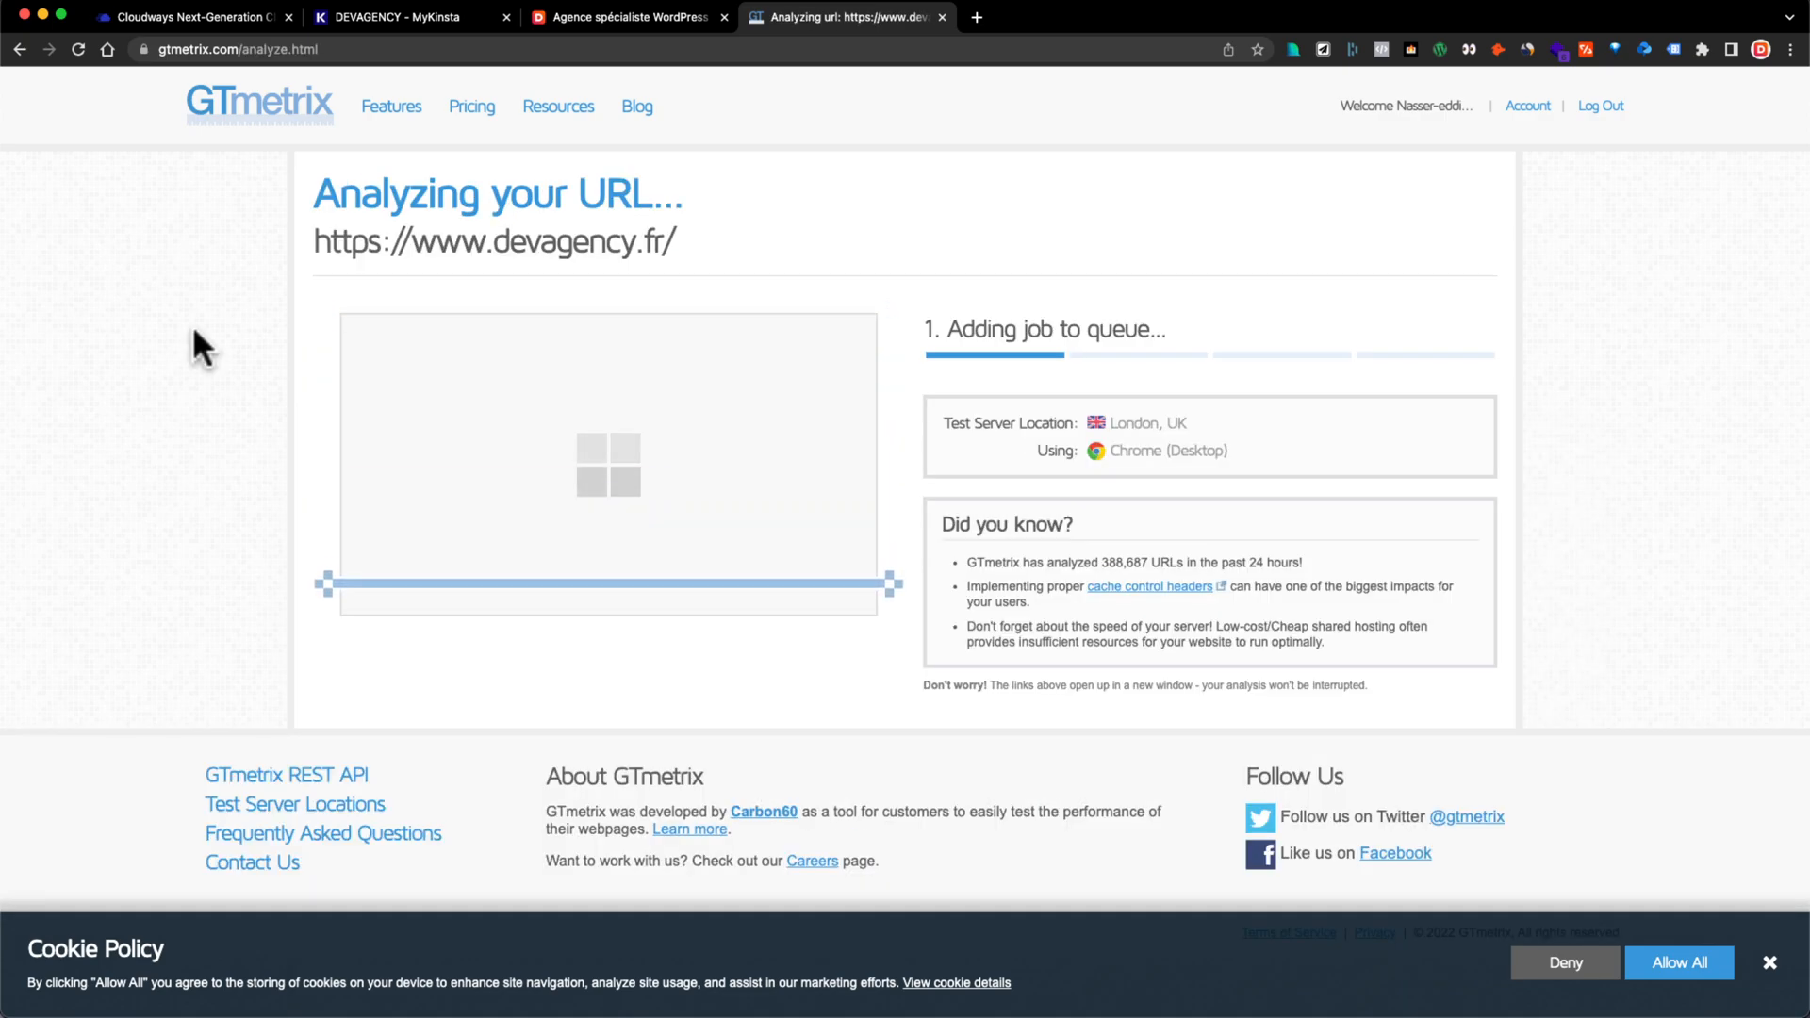